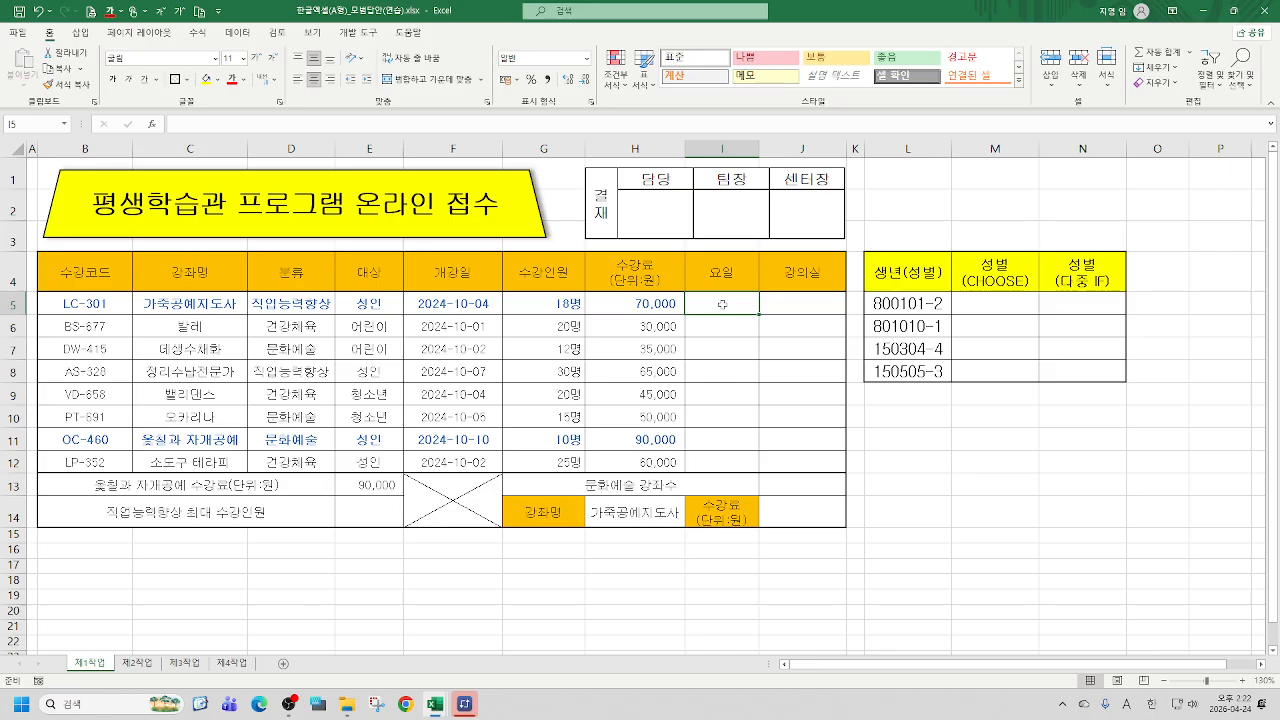
In cell I5, begin a CHOOSE formula that uses WEEKDAY(F5,1) as its index number
{"action": "type", "text": "=CH"}
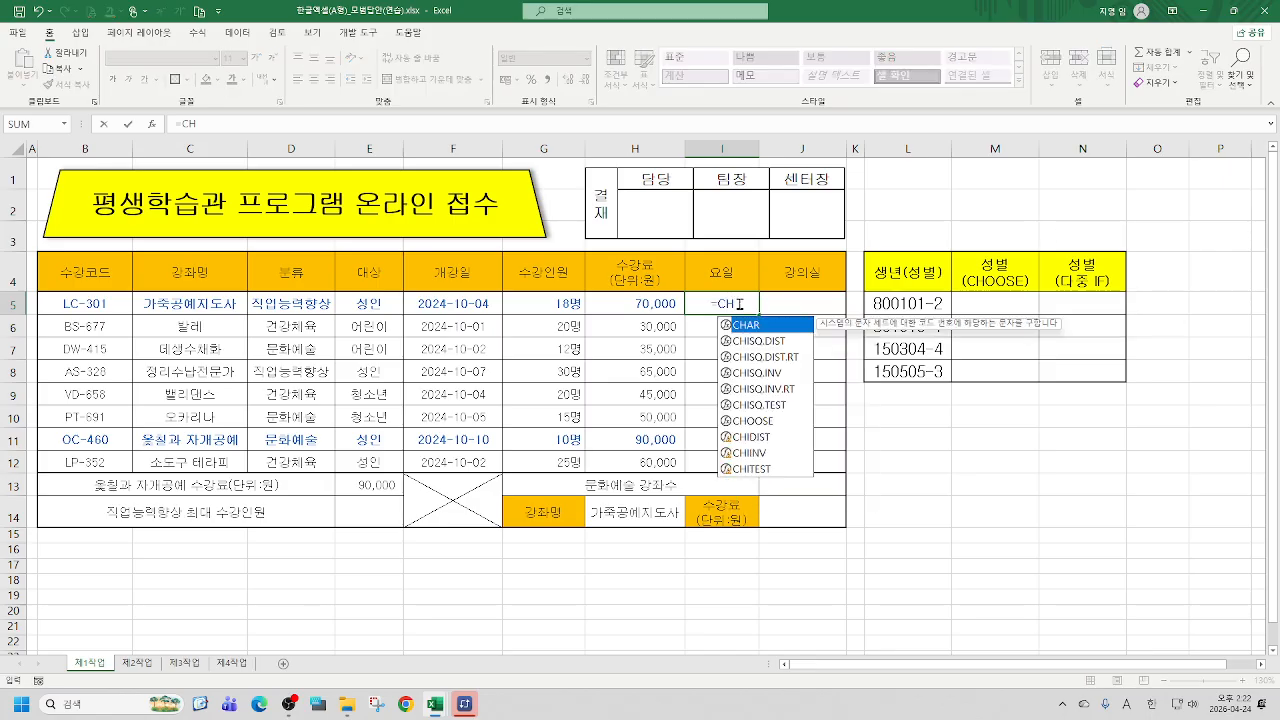
{"action": "double_click", "coordinate": [752, 421]}
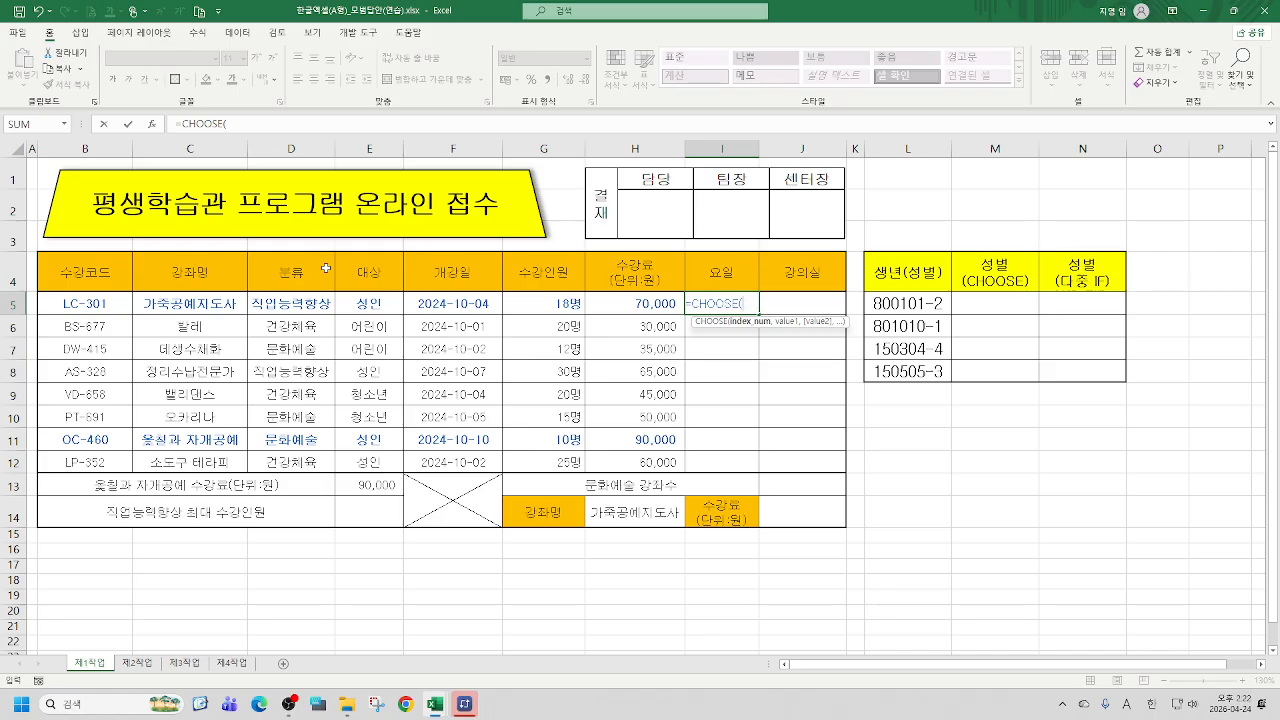
{"action": "type", "text": "W"}
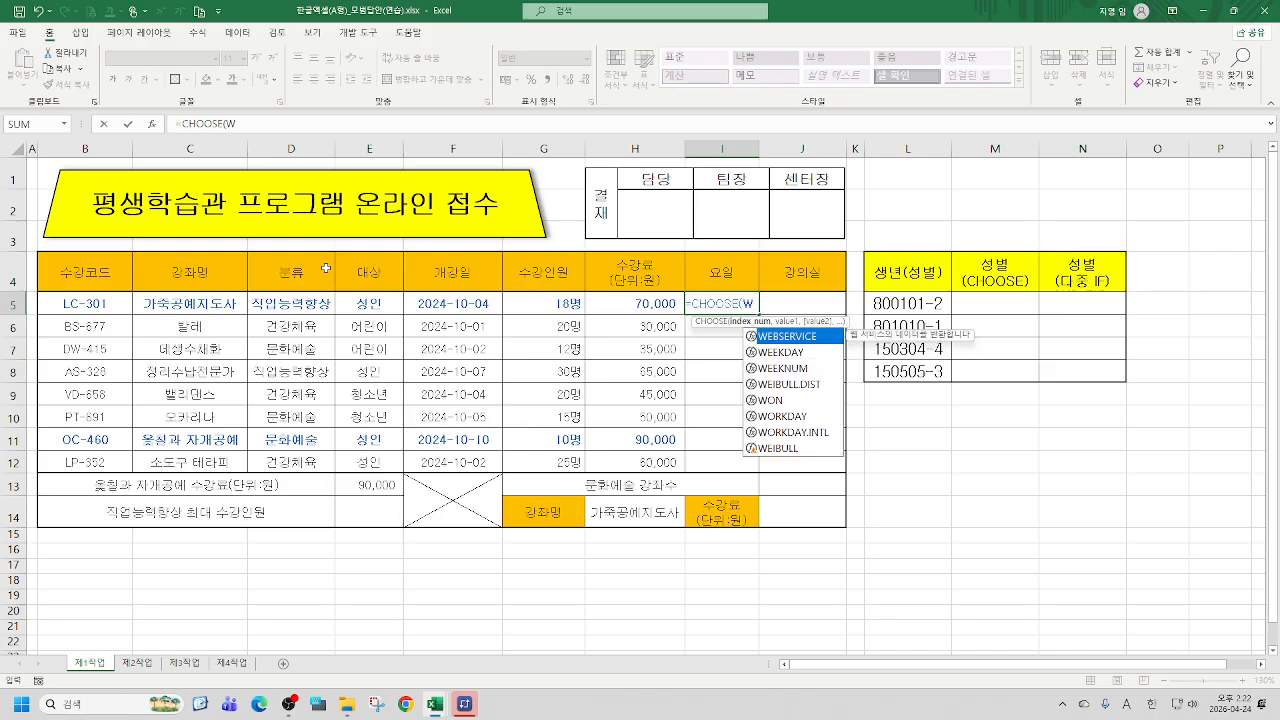
{"action": "double_click", "coordinate": [780, 352]}
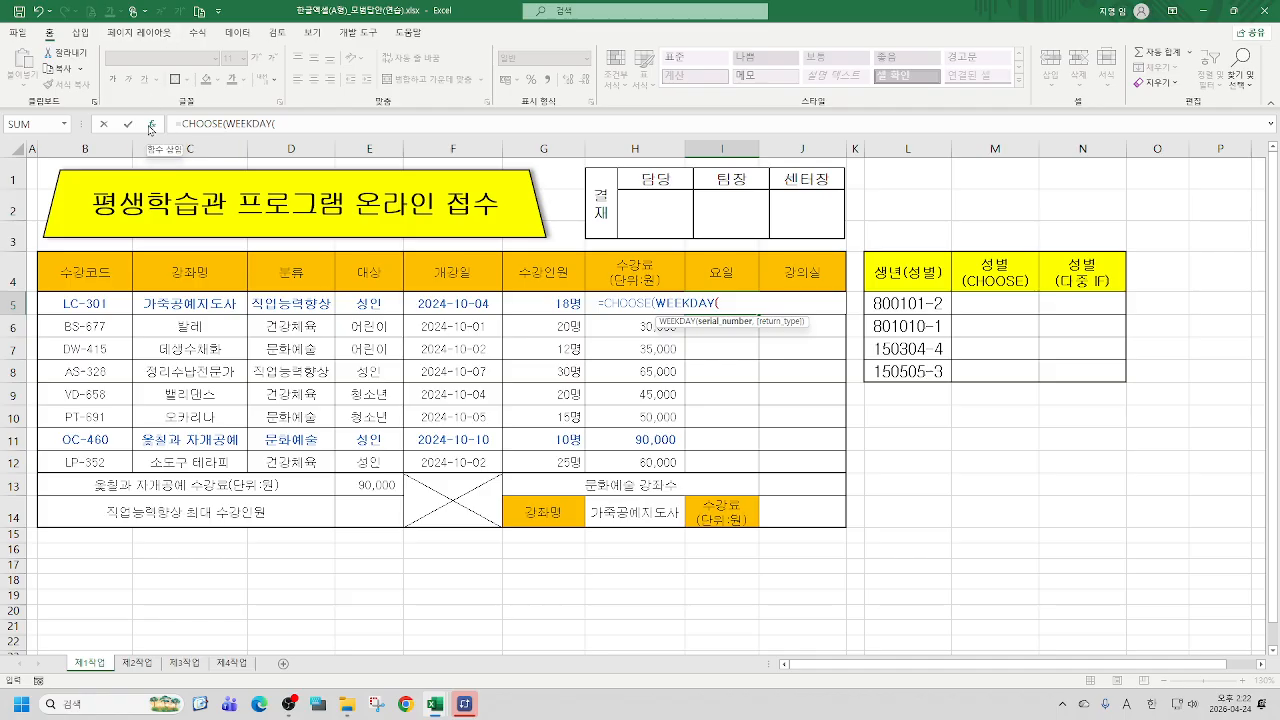
{"action": "left_click", "coordinate": [450, 304]}
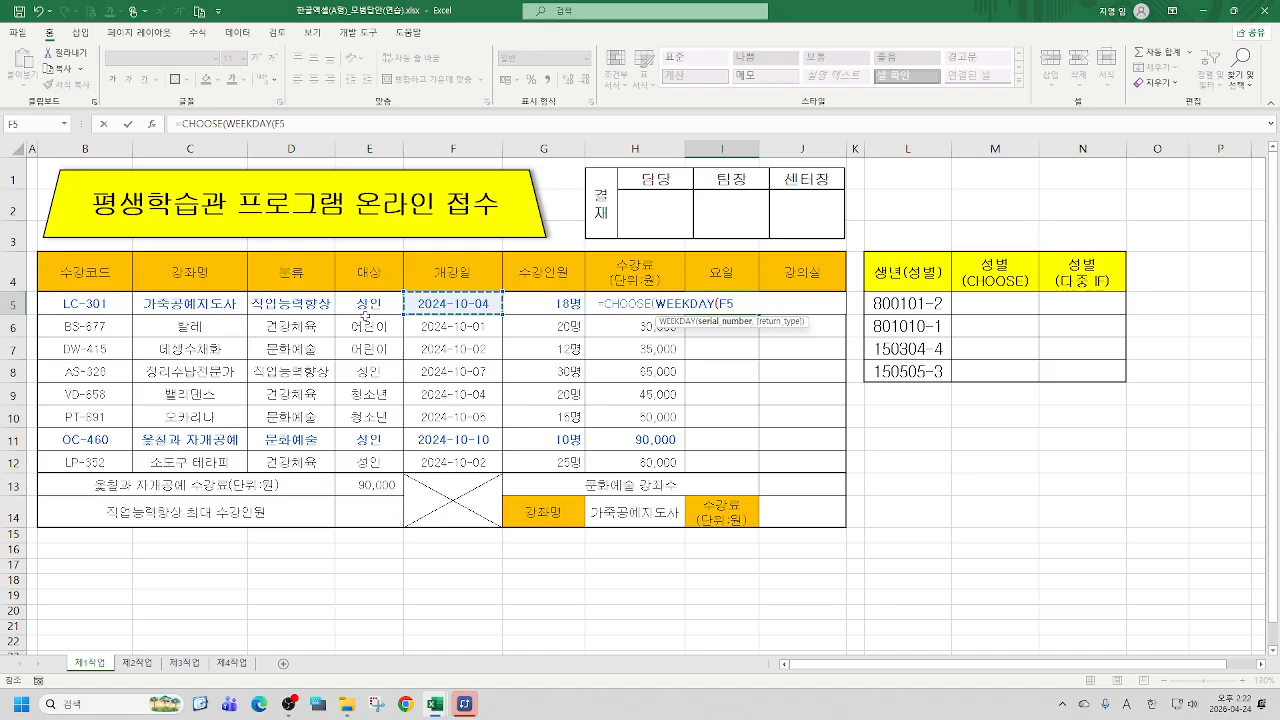
{"action": "type", "text": ","}
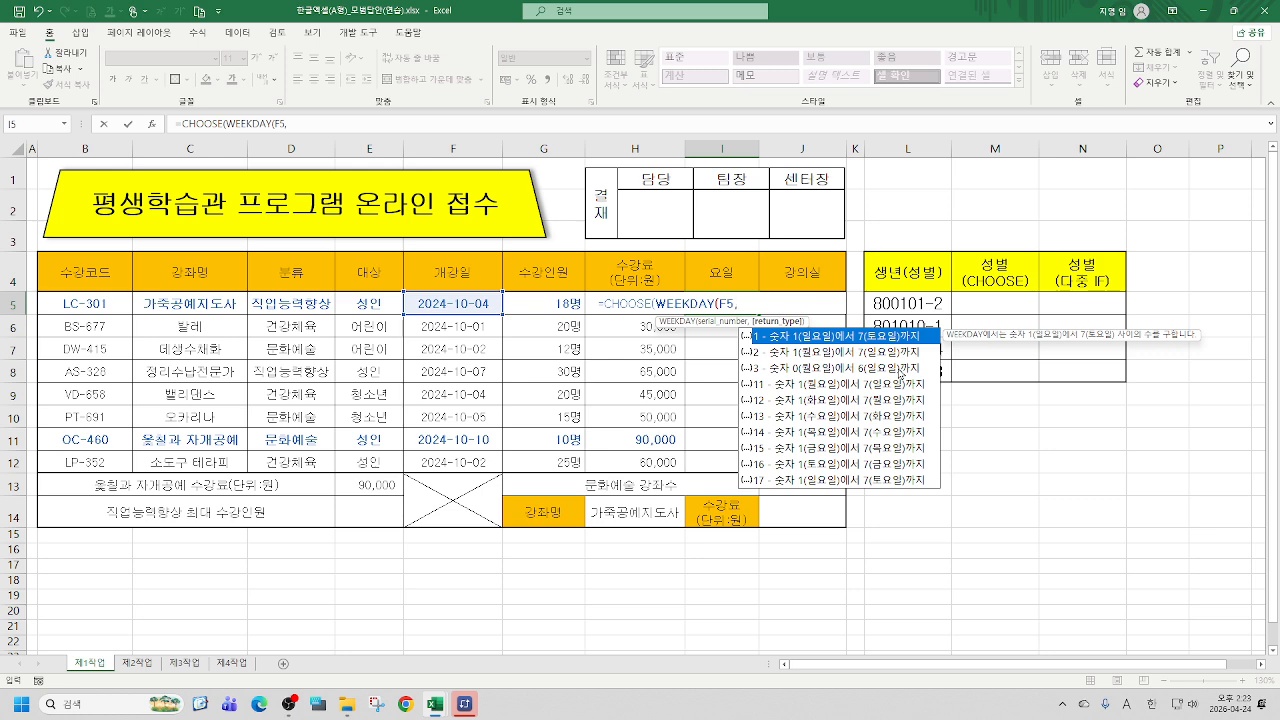
{"action": "left_click", "coordinate": [321, 125]}
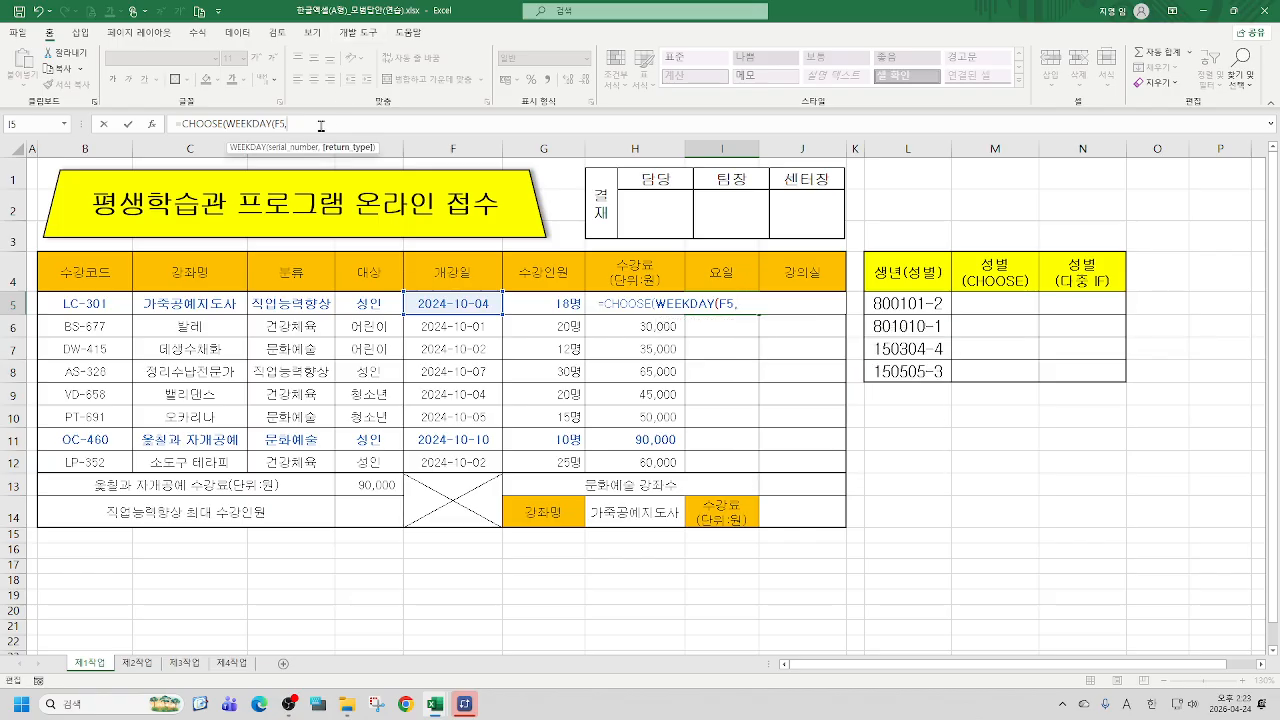
{"action": "type", "text": "1"}
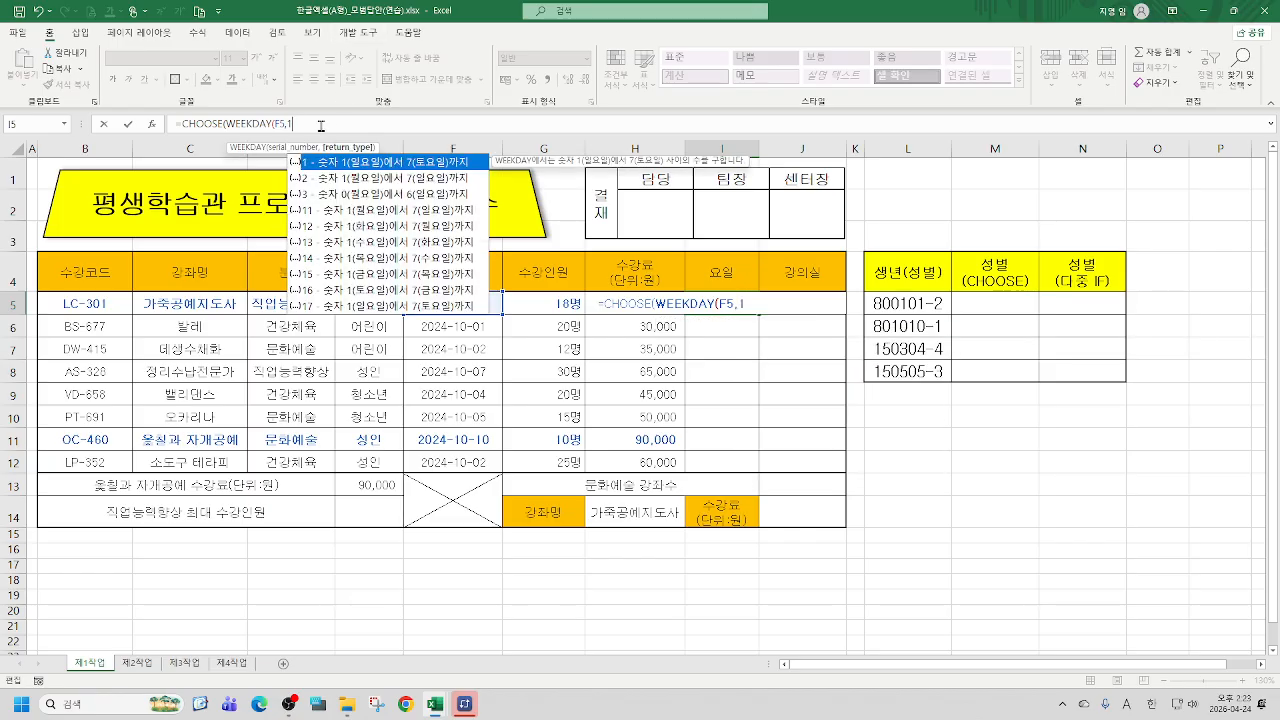
{"action": "type", "text": ")"}
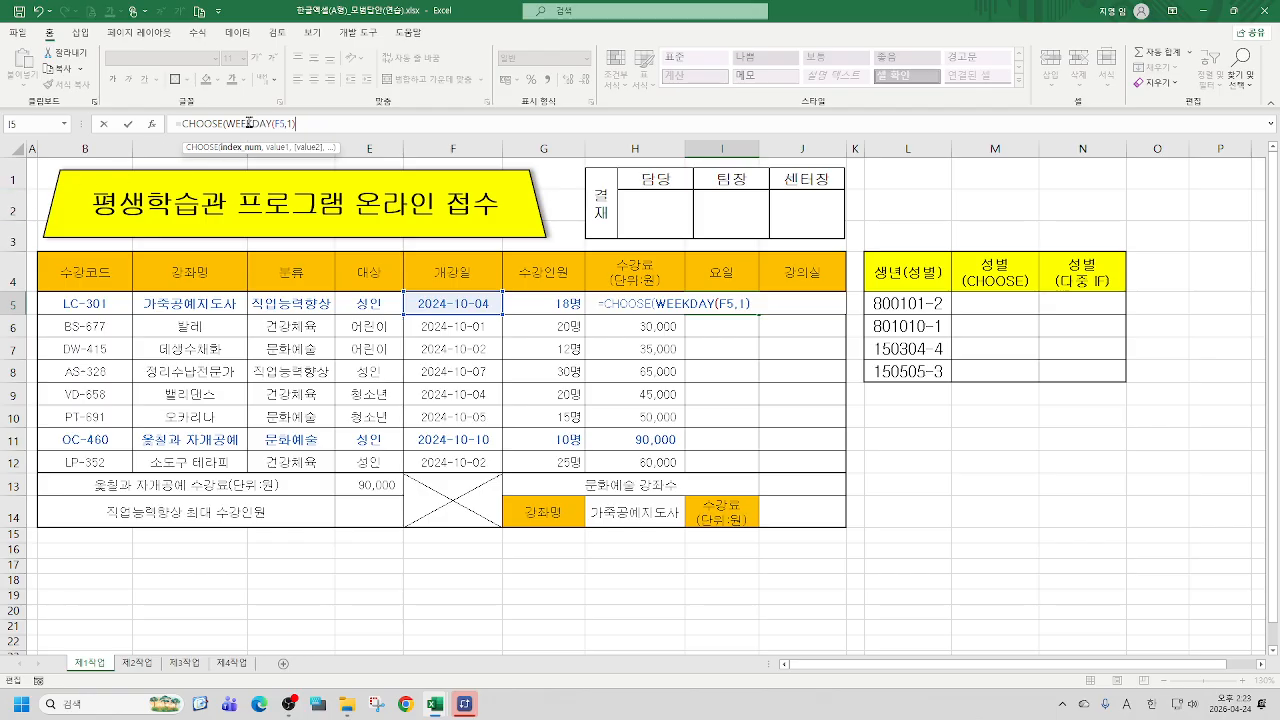
In the CHOOSE function arguments, set Value1 to 일요일 and Value2 to 월요일
{"action": "left_click", "coordinate": [151, 124]}
{"action": "left_click_drag", "start_coordinate": [964, 28], "coordinate": [1002, 83]}
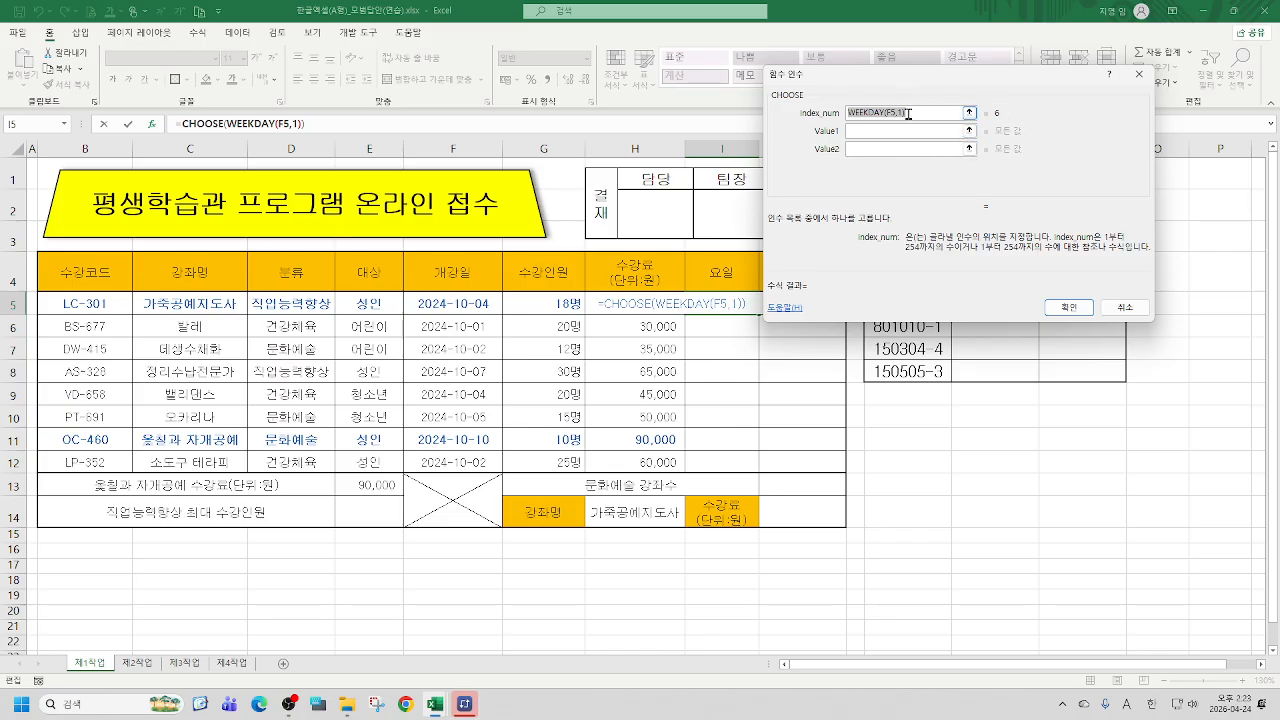
{"action": "left_click", "coordinate": [874, 131]}
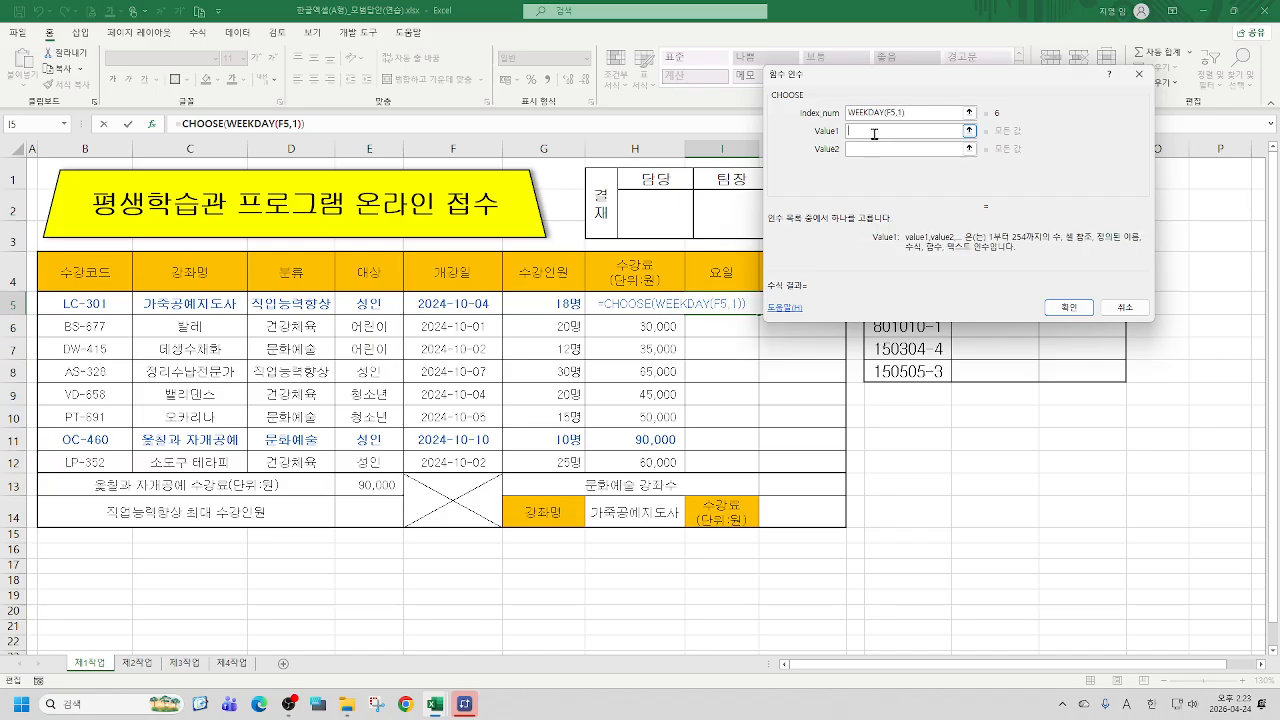
{"action": "type", "text": "일요일"}
{"action": "key", "text": "Tab"}
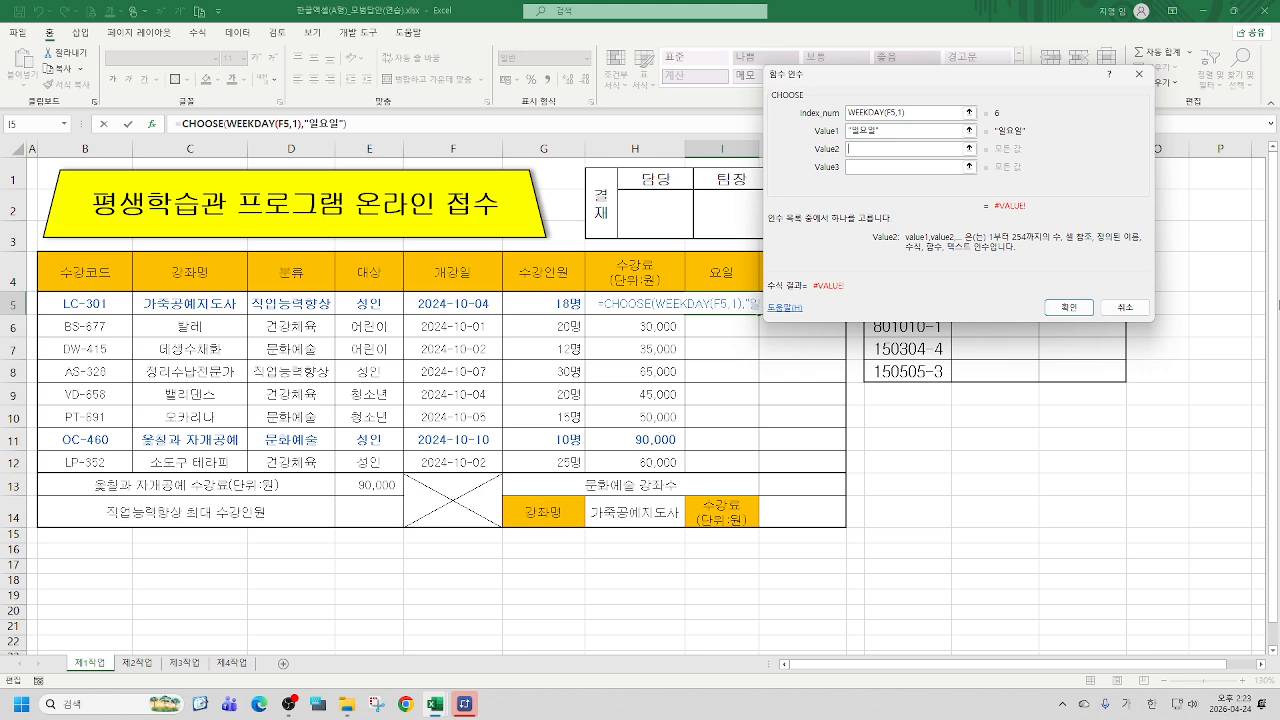
{"action": "type", "text": "월ㅇ"}
{"action": "type", "text": "요일"}
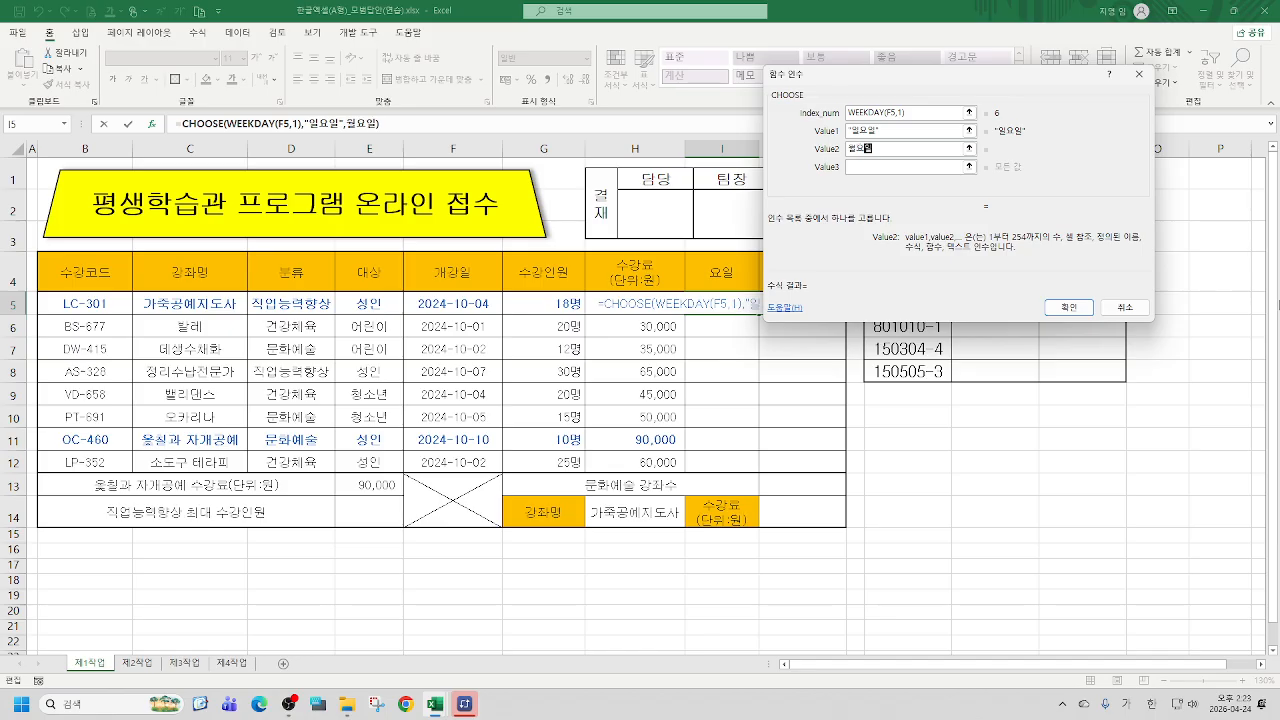
{"action": "key", "text": "Tab"}
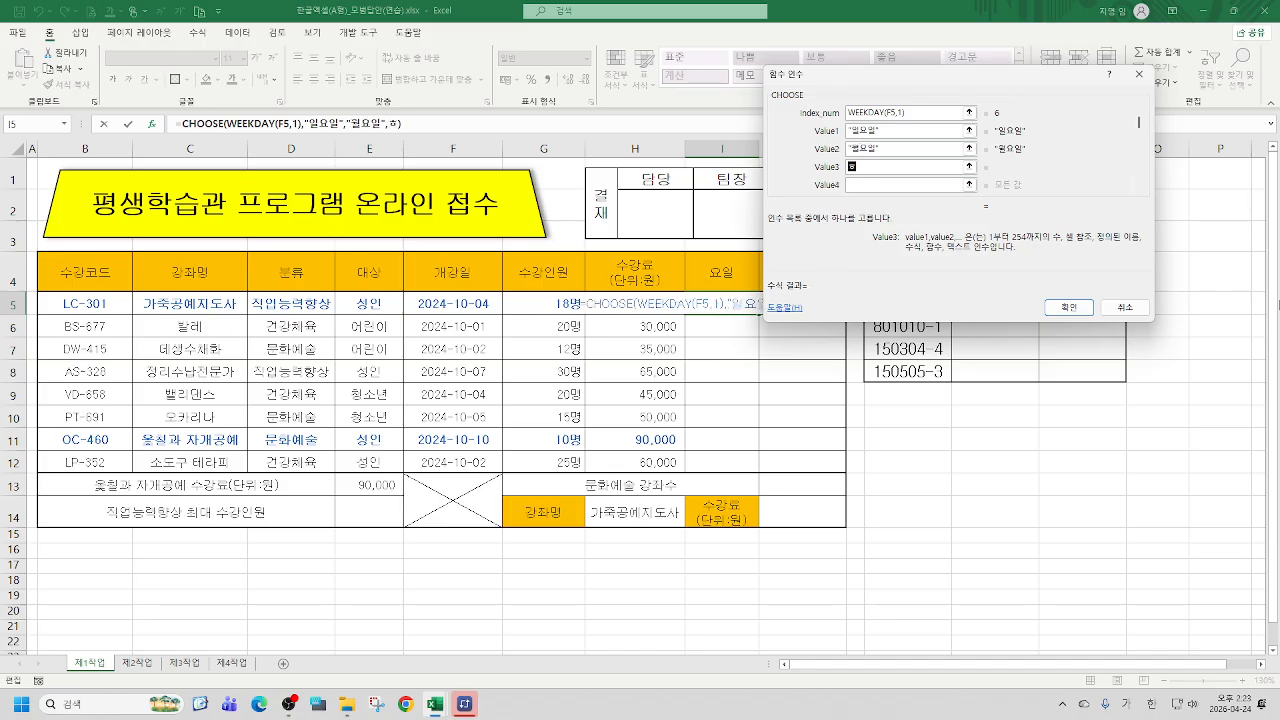
Set the third CHOOSE value to 화요일, correcting its spelling
{"action": "type", "text": "수요"}
{"action": "key", "text": "BackSpace"}
{"action": "key", "text": "BackSpace"}
{"action": "key", "text": "BackSpace"}
{"action": "type", "text": "화요일"}
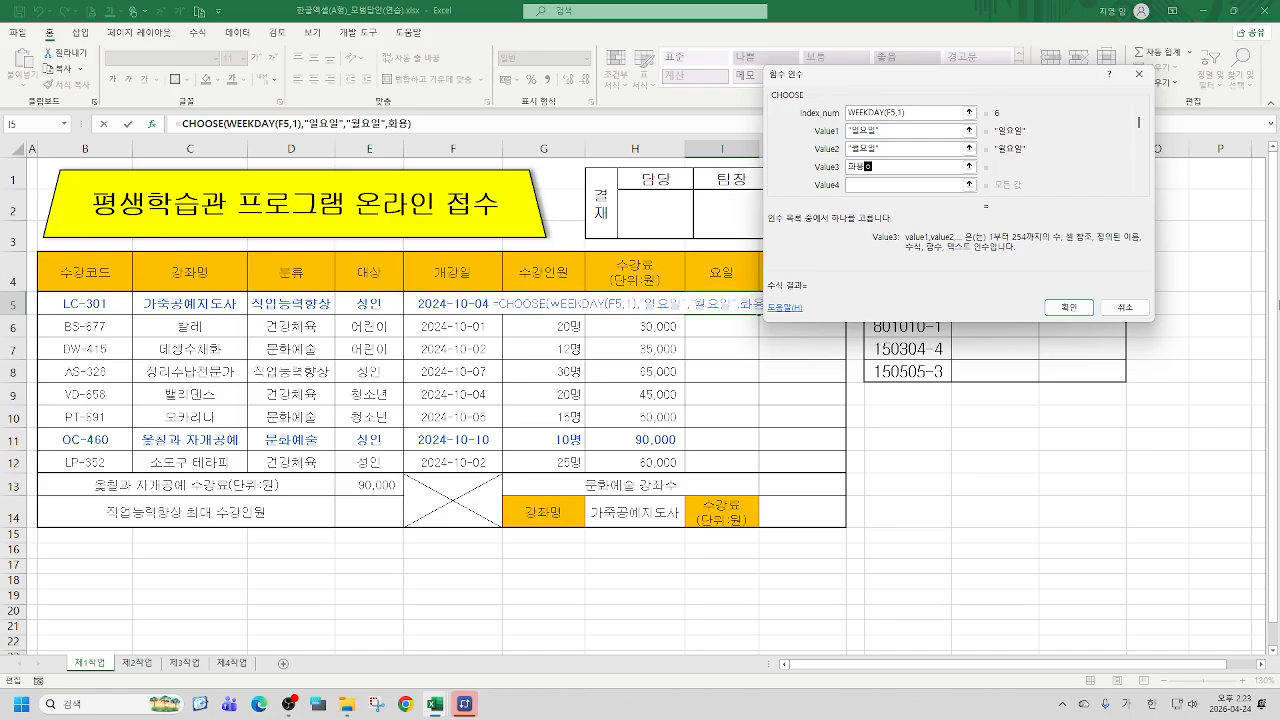
{"action": "key", "text": "Tab"}
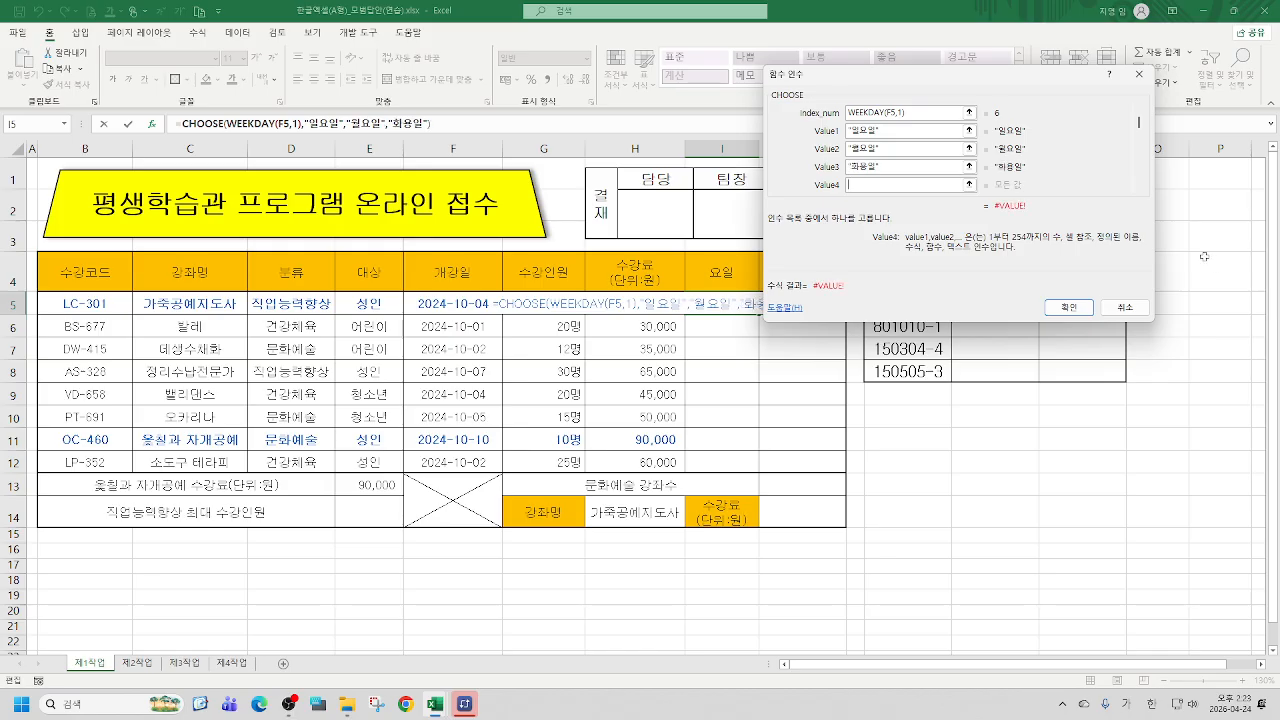
{"action": "left_click", "coordinate": [870, 166]}
{"action": "key", "text": "BackSpace"}
{"action": "type", "text": "요일\",\""}
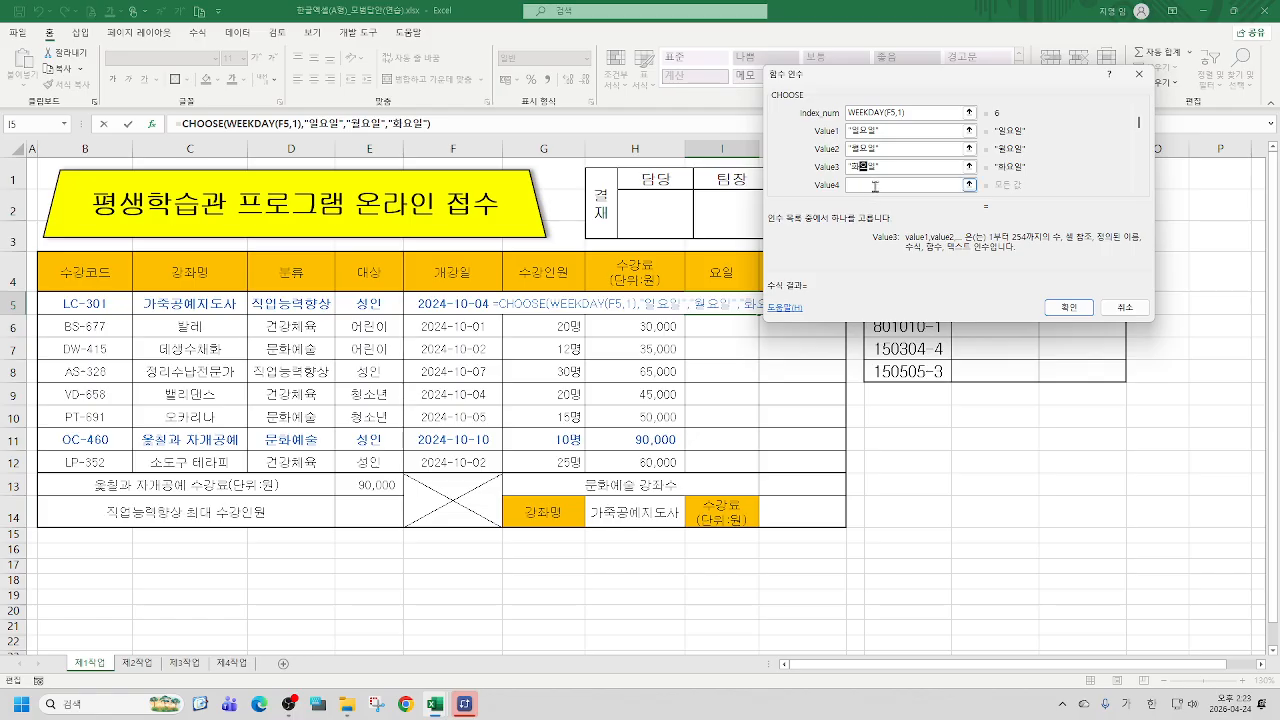
Set Value4 to 수요일 and Value5 to 목요일 in the CHOOSE arguments
{"action": "type", "text": "수요일"}
{"action": "key", "text": "Tab"}
{"action": "type", "text": "목"}
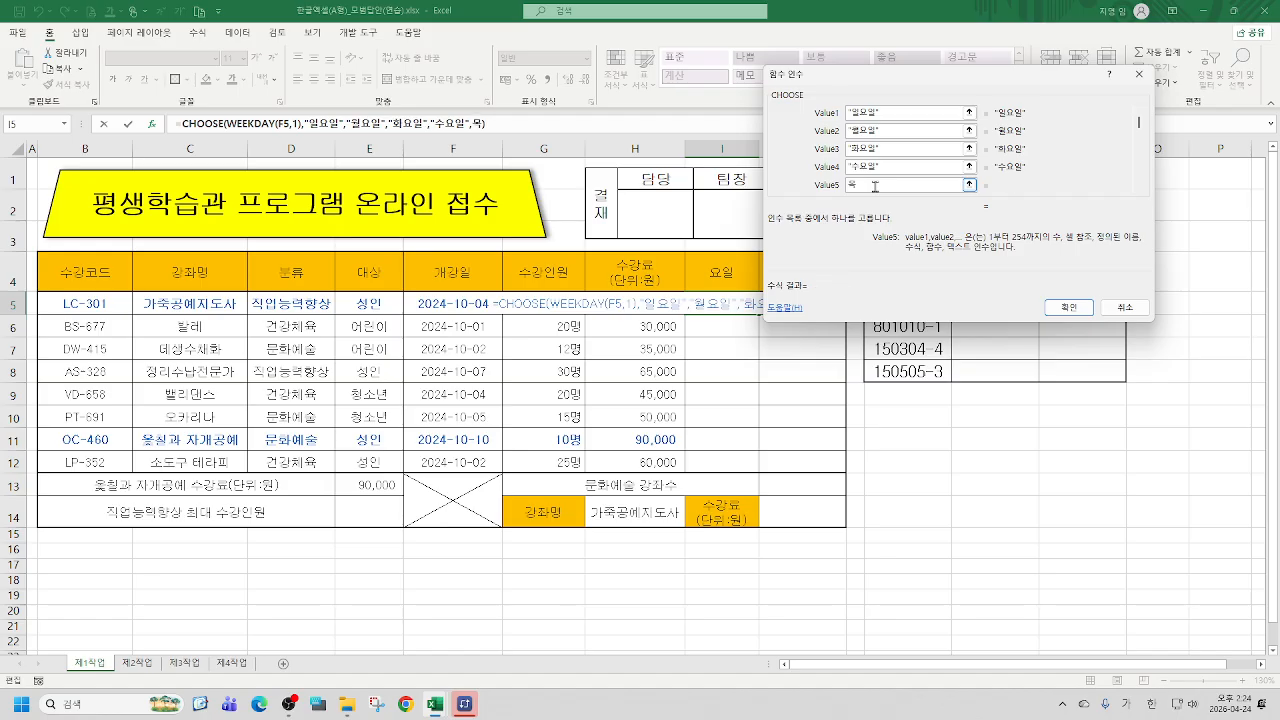
{"action": "type", "text": "요일"}
{"action": "key", "text": "Tab"}
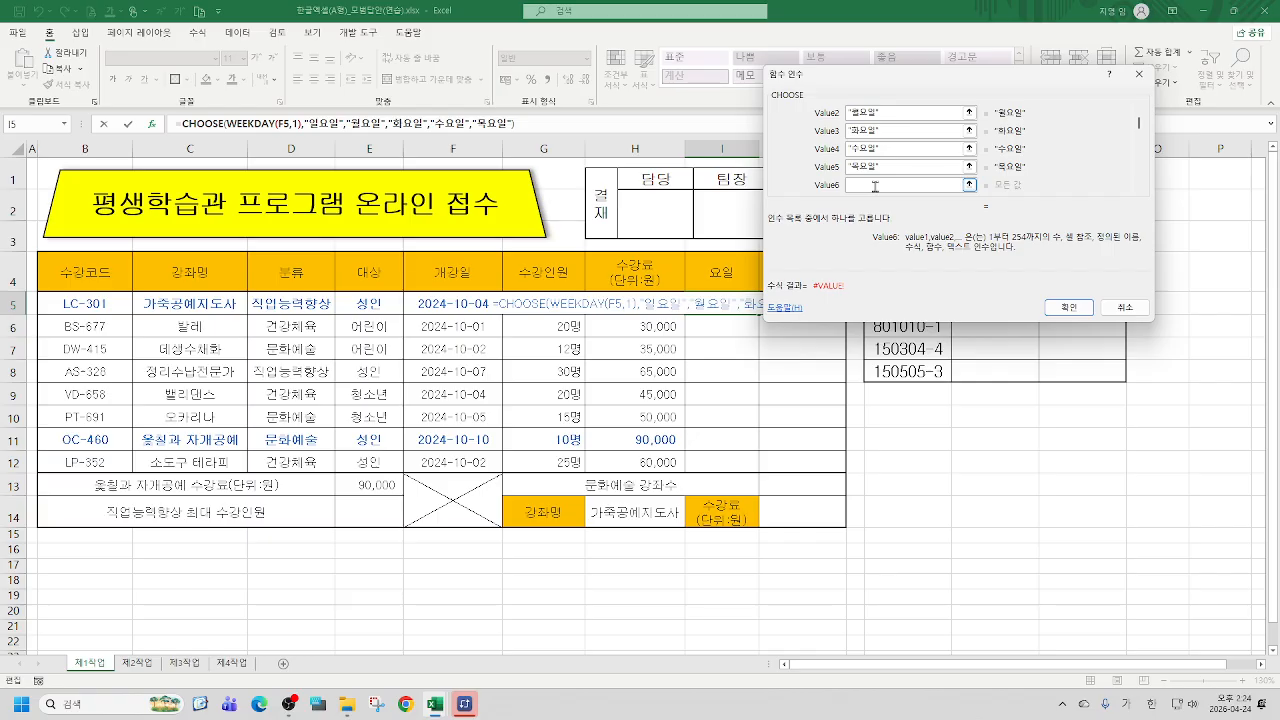
Complete the CHOOSE formula with 금요일 as Value6 and 토요일 as Value7, and fill it down from I5 through I12
{"action": "type", "text": "금요일"}
{"action": "key", "text": "Tab"}
{"action": "type", "text": "토요일"}
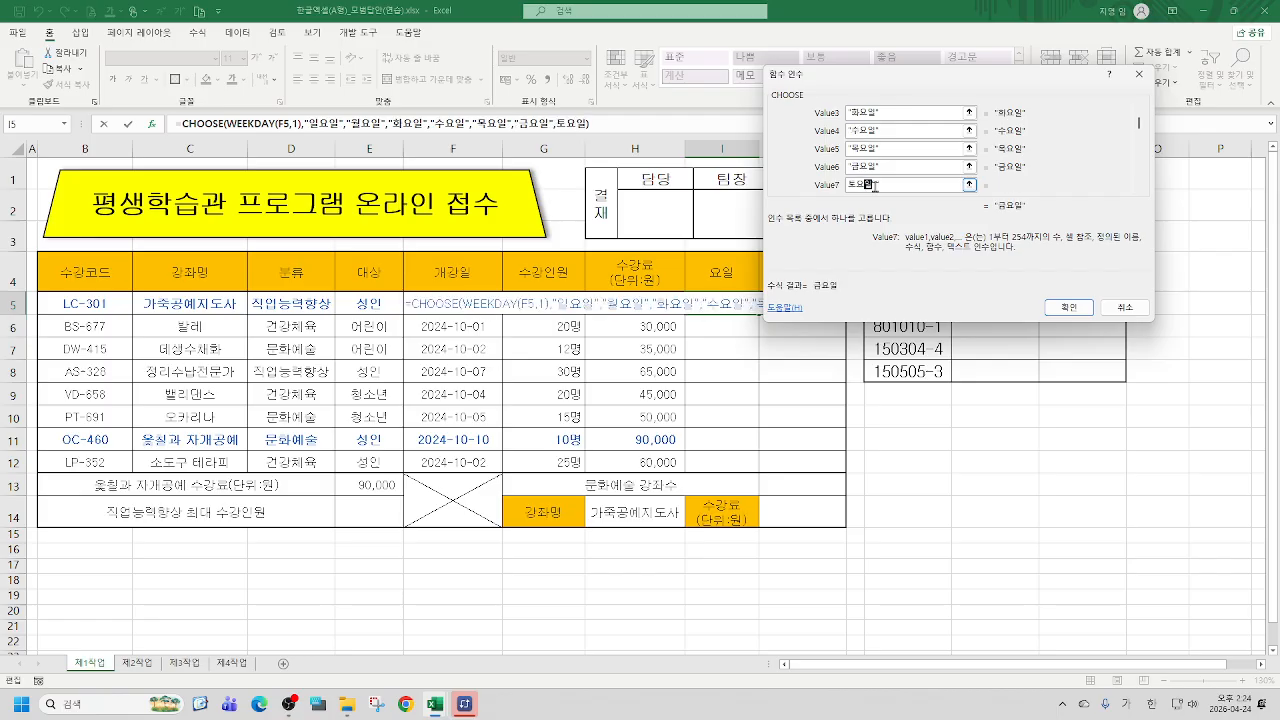
{"action": "key", "text": "Tab"}
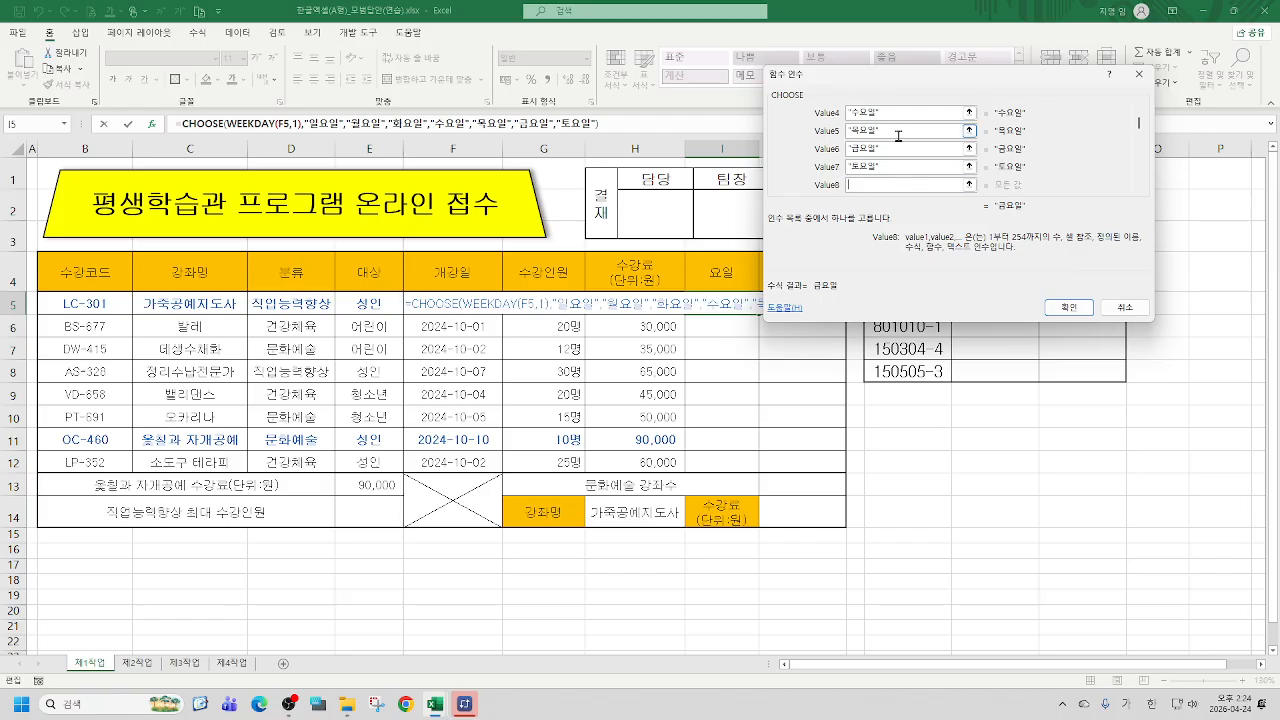
{"action": "left_click", "coordinate": [1068, 307]}
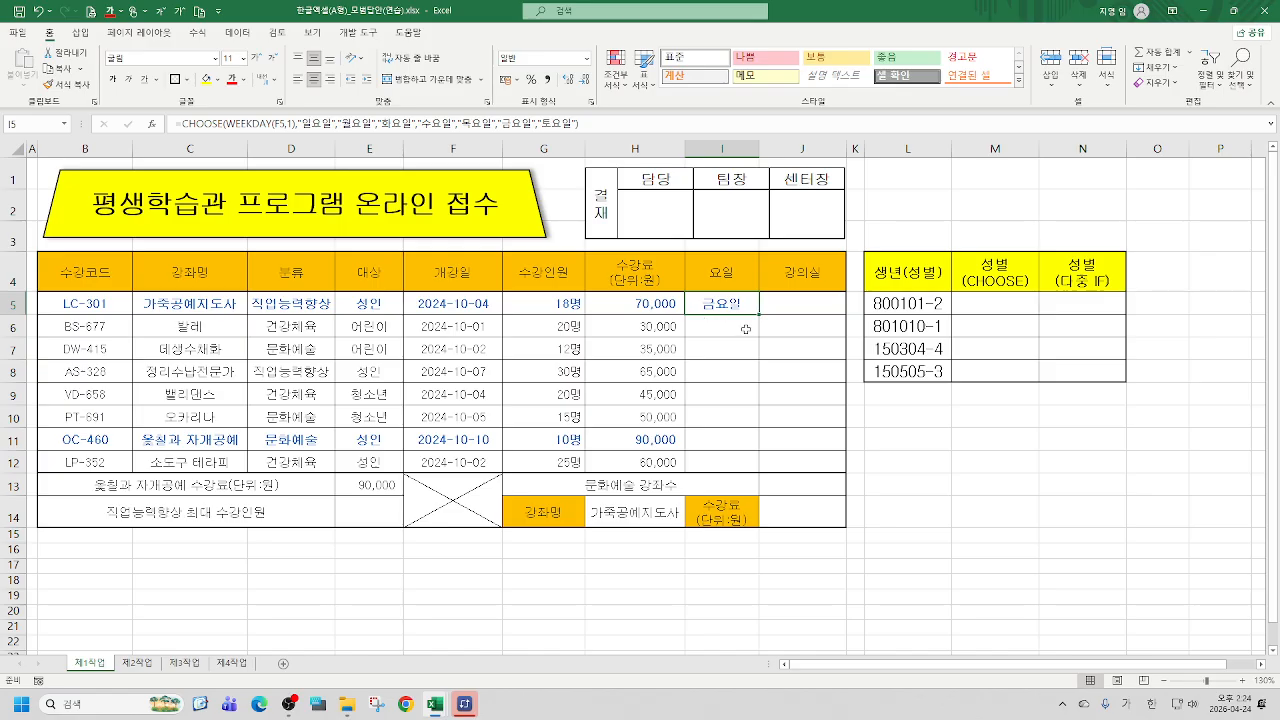
{"action": "left_click_drag", "start_coordinate": [759, 313], "coordinate": [766, 476]}
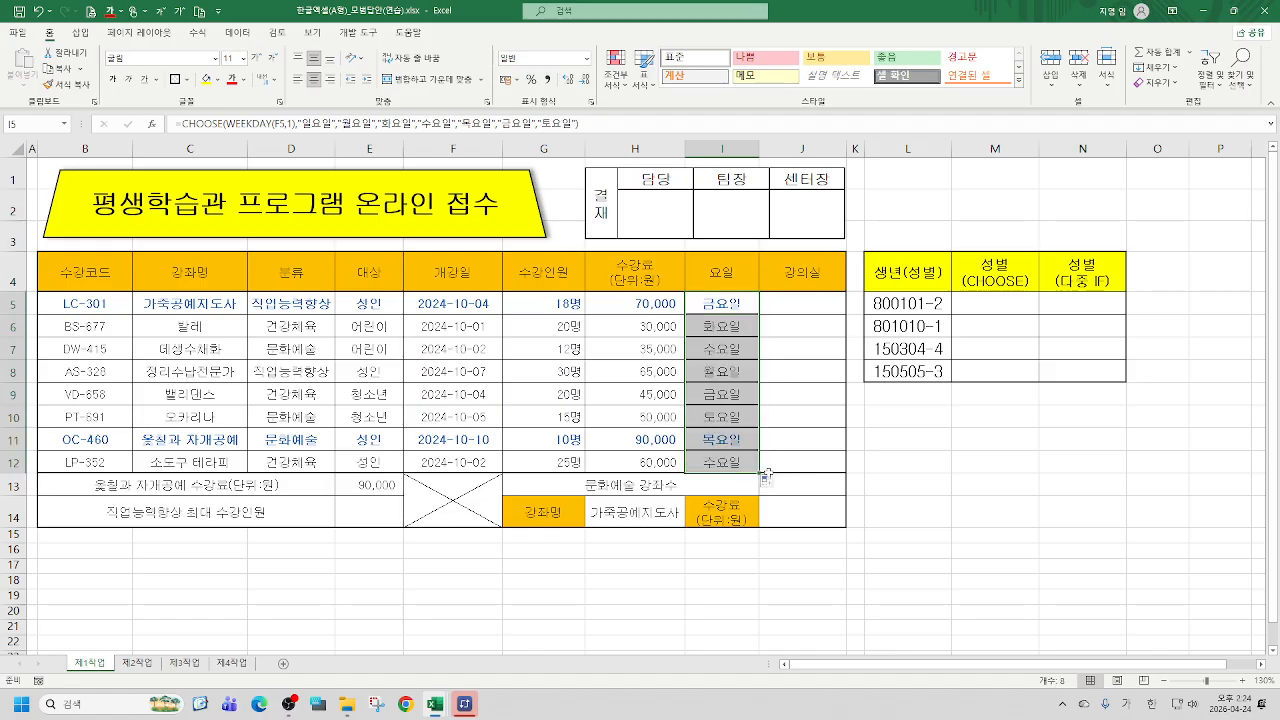
Clear the weekday formulas from cells I5 through I12
{"action": "left_click", "coordinate": [712, 306]}
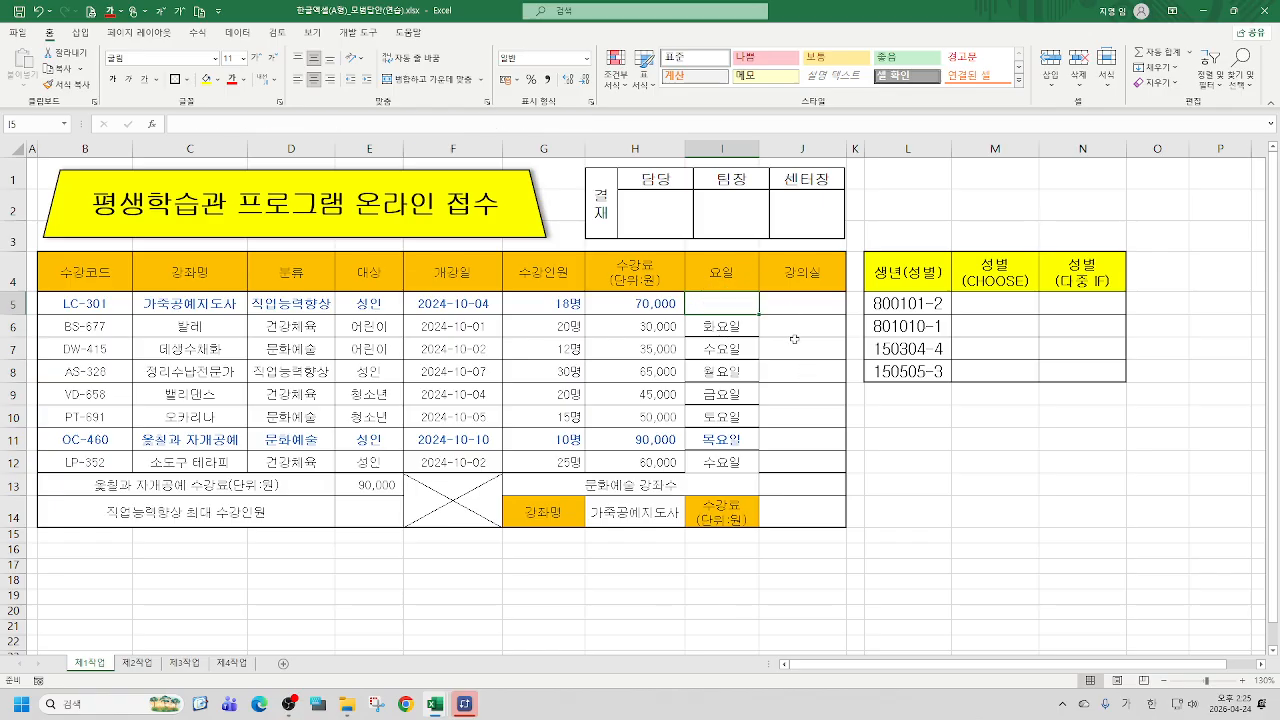
{"action": "left_click_drag", "start_coordinate": [719, 331], "coordinate": [724, 462]}
{"action": "key", "text": "Delete"}
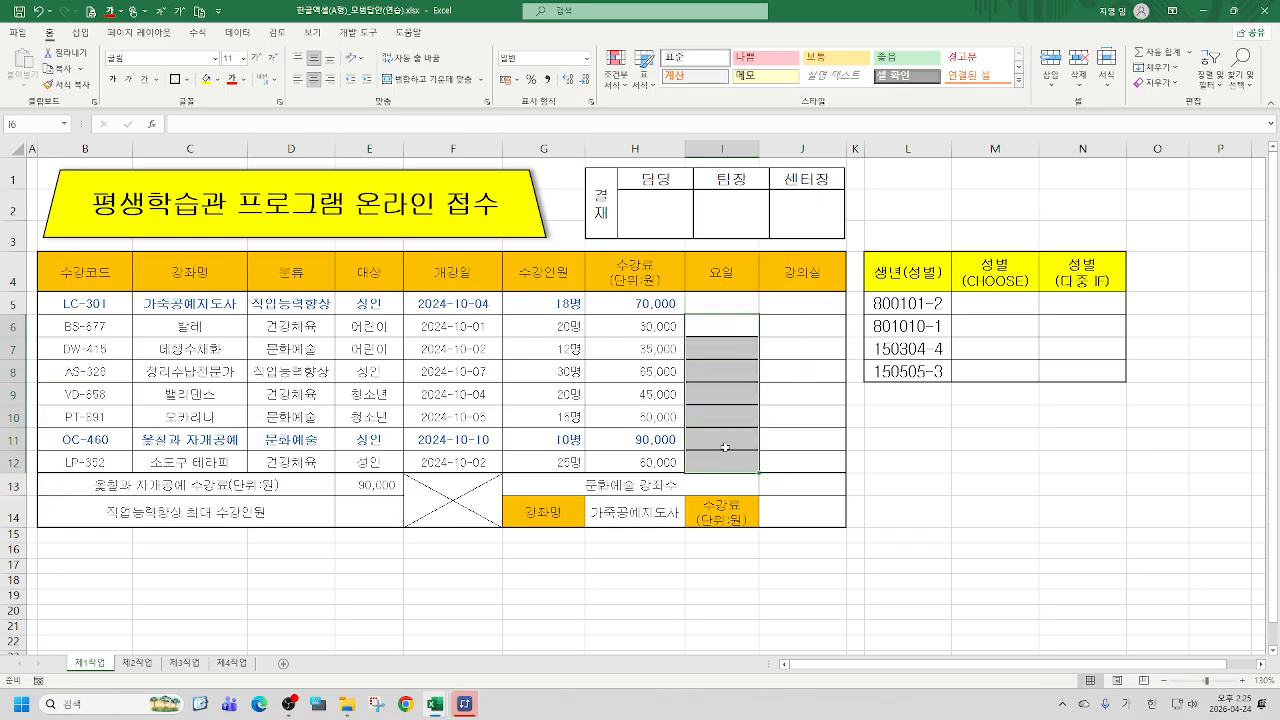
In cell I5, start a new CHOOSE formula with a nested WEEKDAY function as its index
{"action": "left_click", "coordinate": [723, 305]}
{"action": "type", "text": "="}
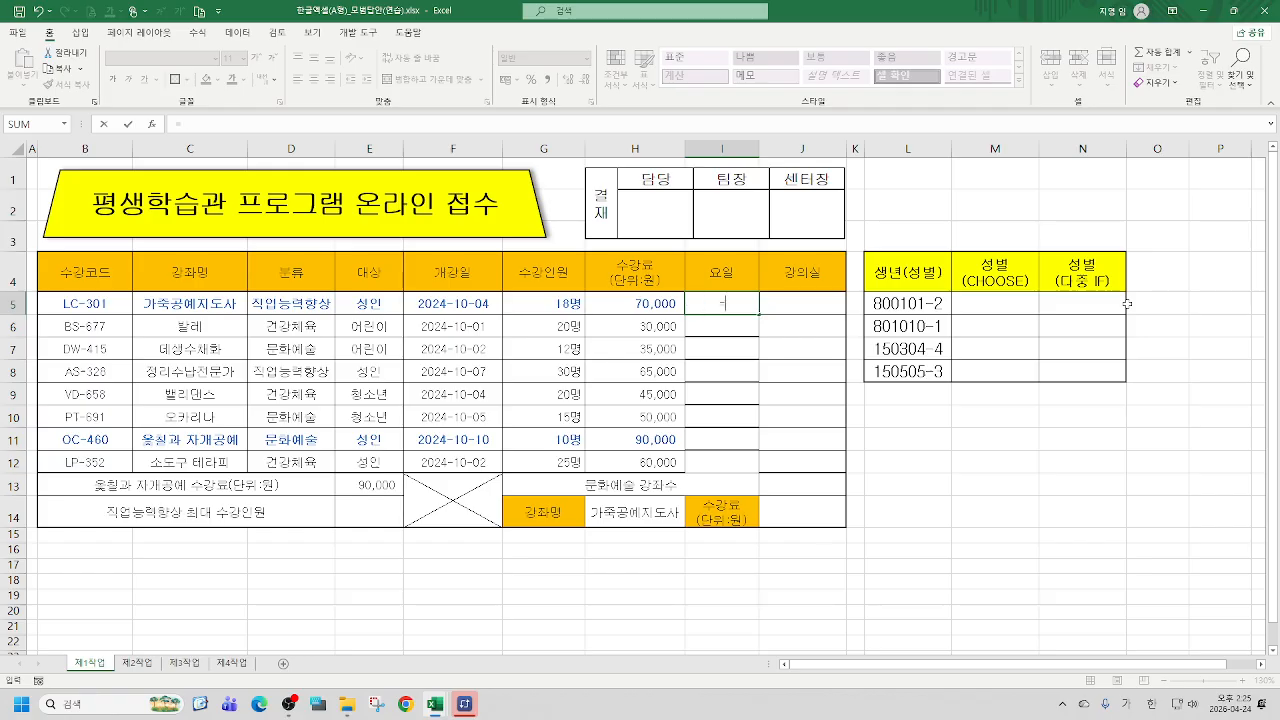
{"action": "type", "text": "CH"}
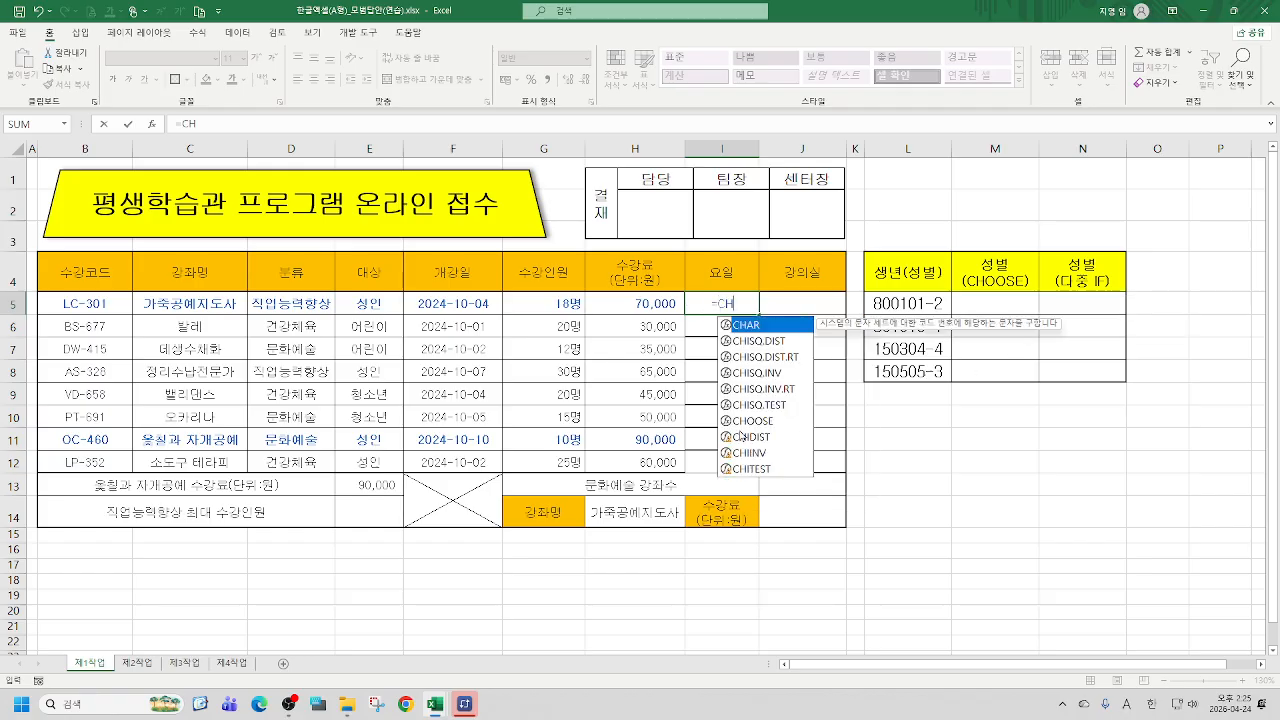
{"action": "double_click", "coordinate": [765, 421]}
{"action": "type", "text": "W"}
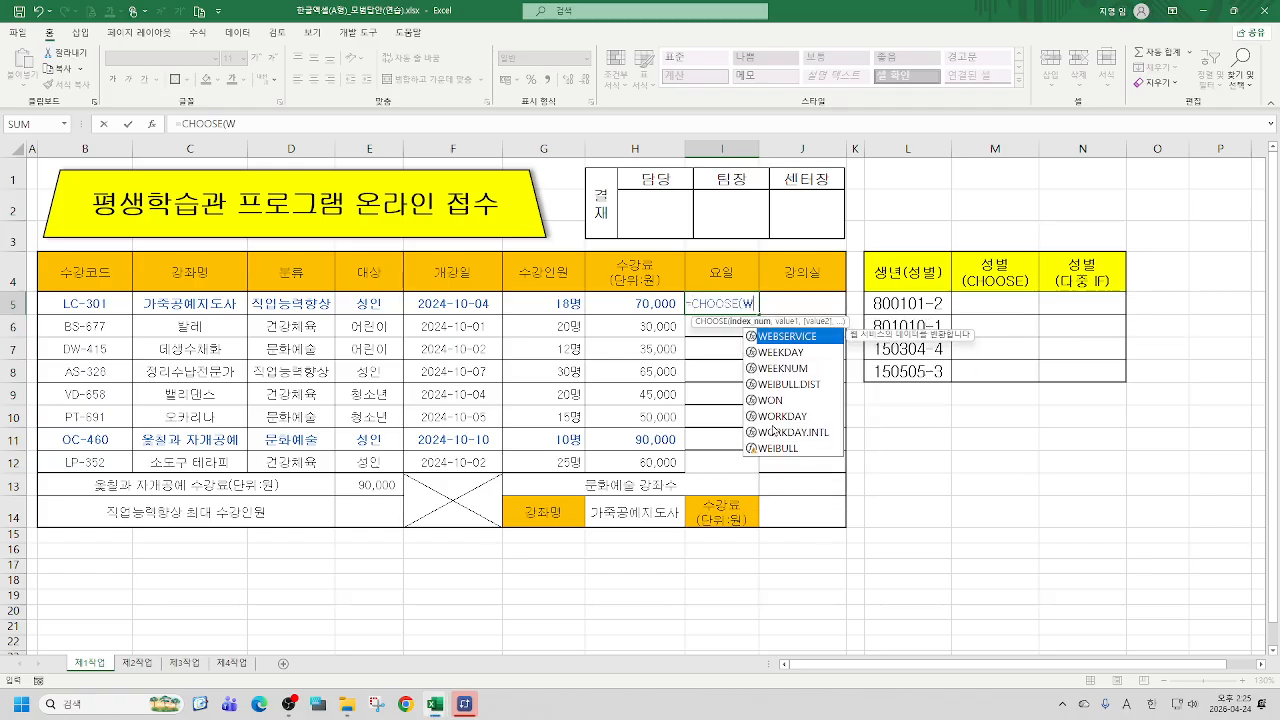
{"action": "double_click", "coordinate": [787, 354]}
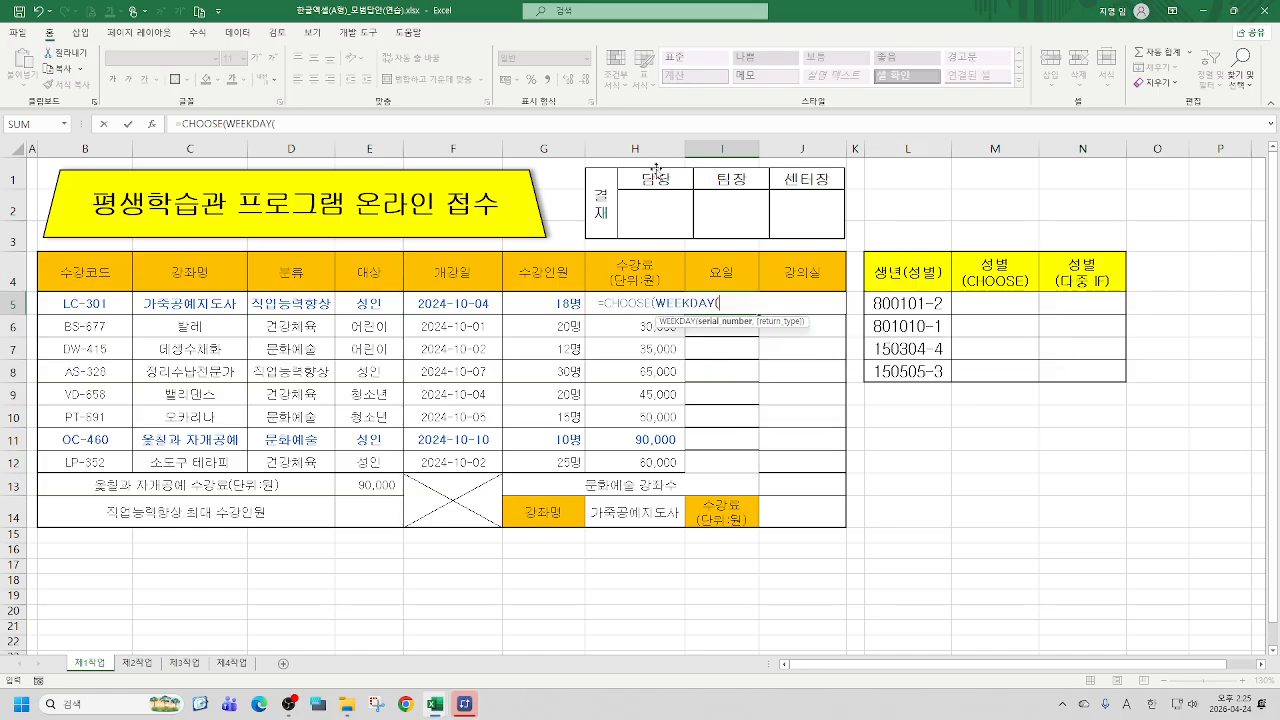
In the function arguments, set WEEKDAY's serial number to F5 and return type to 2, and switch to the CHOOSE arguments
{"action": "left_click", "coordinate": [152, 124]}
{"action": "left_click_drag", "start_coordinate": [968, 110], "coordinate": [1006, 108]}
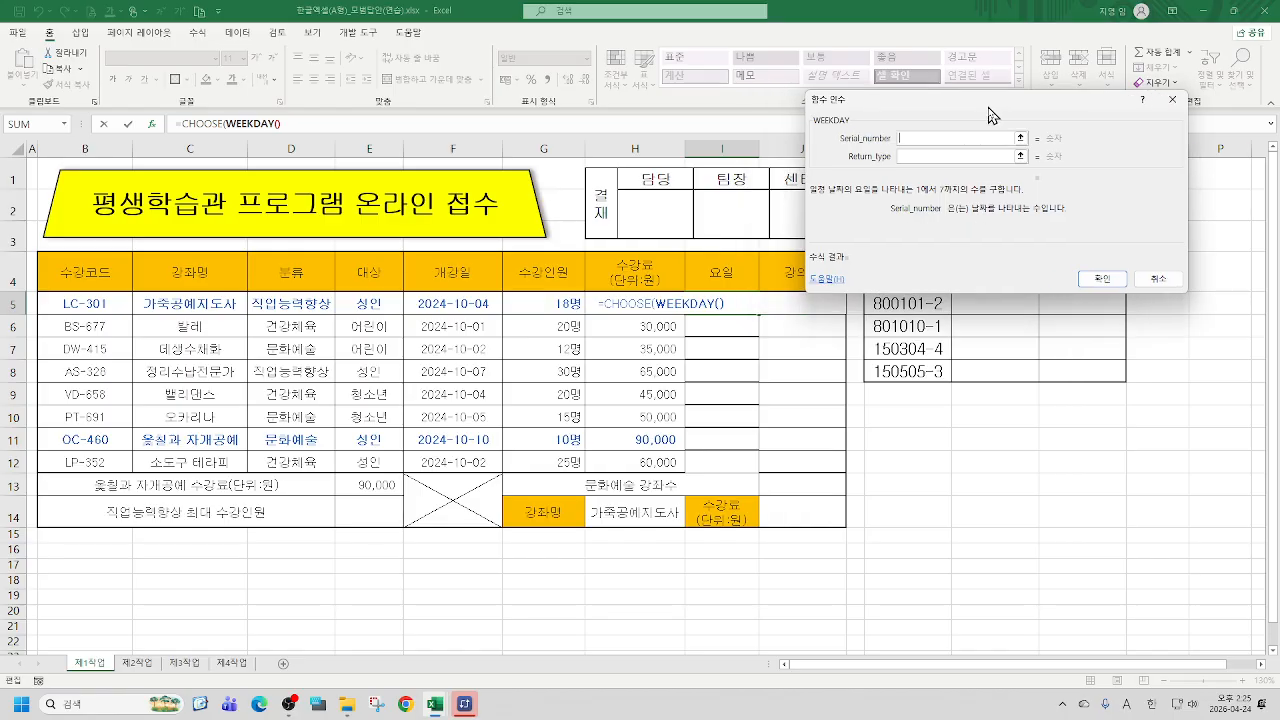
{"action": "left_click", "coordinate": [453, 303]}
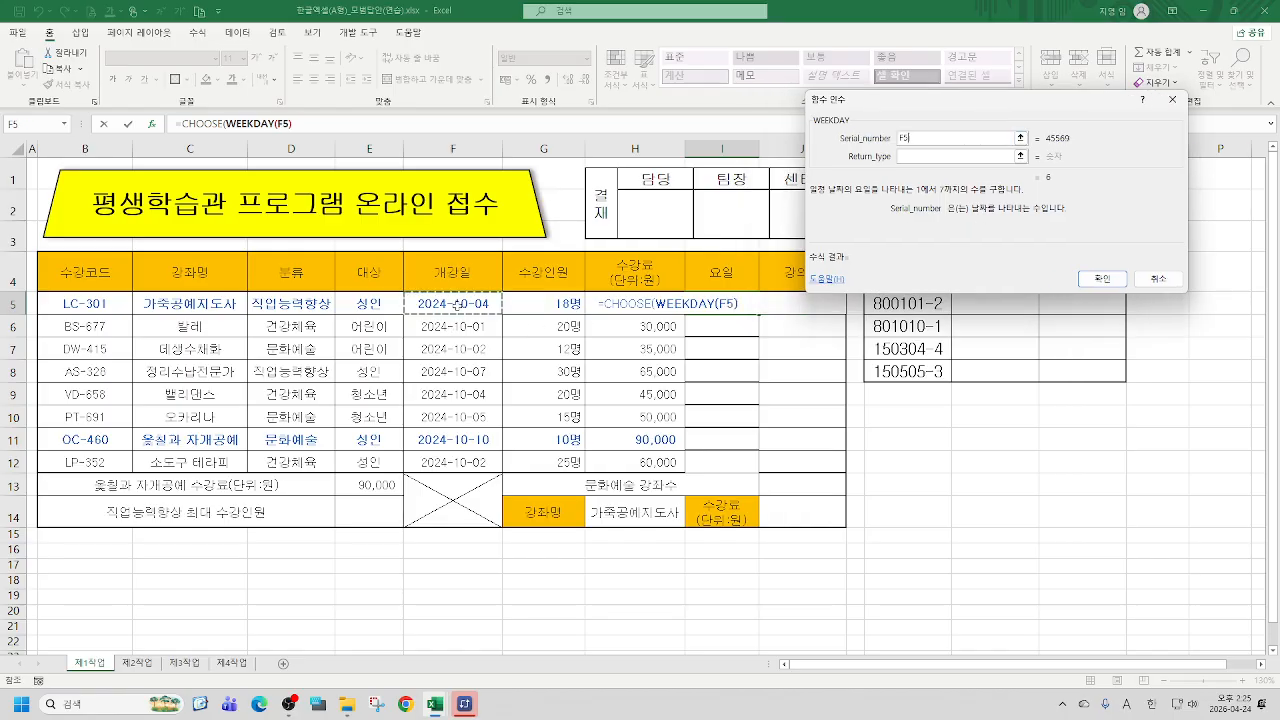
{"action": "left_click", "coordinate": [936, 157]}
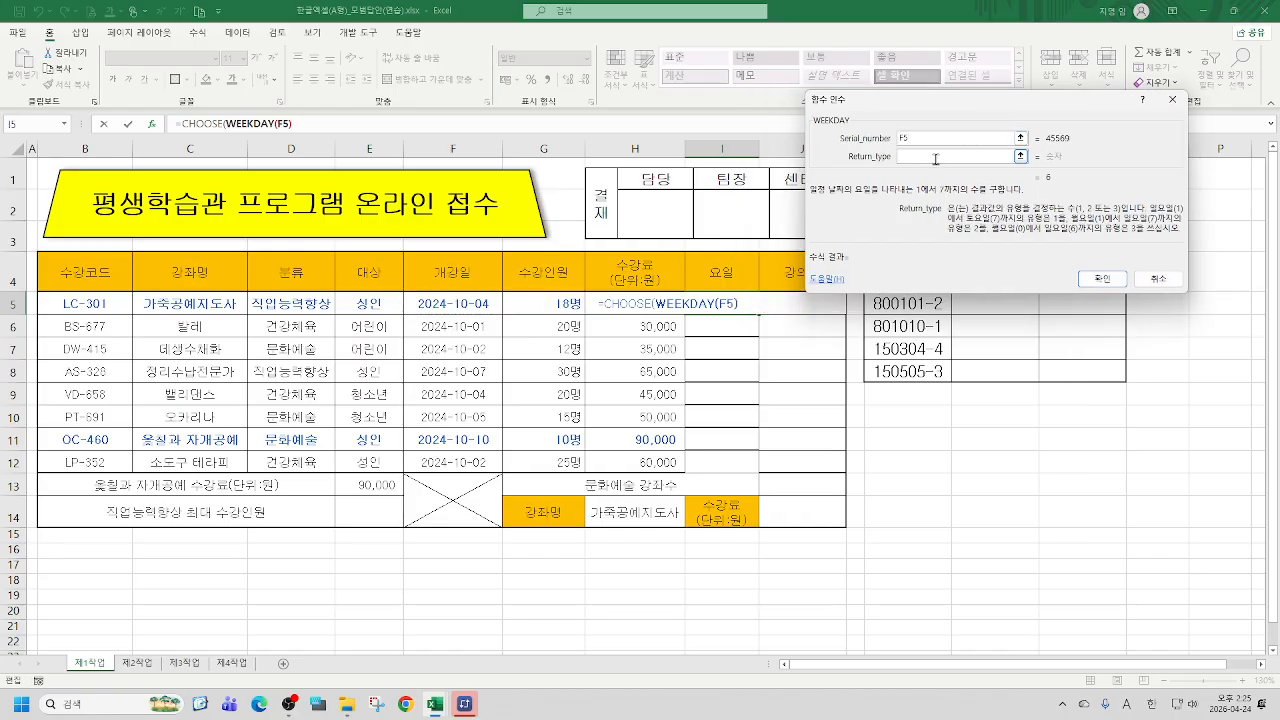
{"action": "type", "text": "2"}
{"action": "key", "text": "BackSpace"}
{"action": "type", "text": "2"}
{"action": "left_click", "coordinate": [204, 124]}
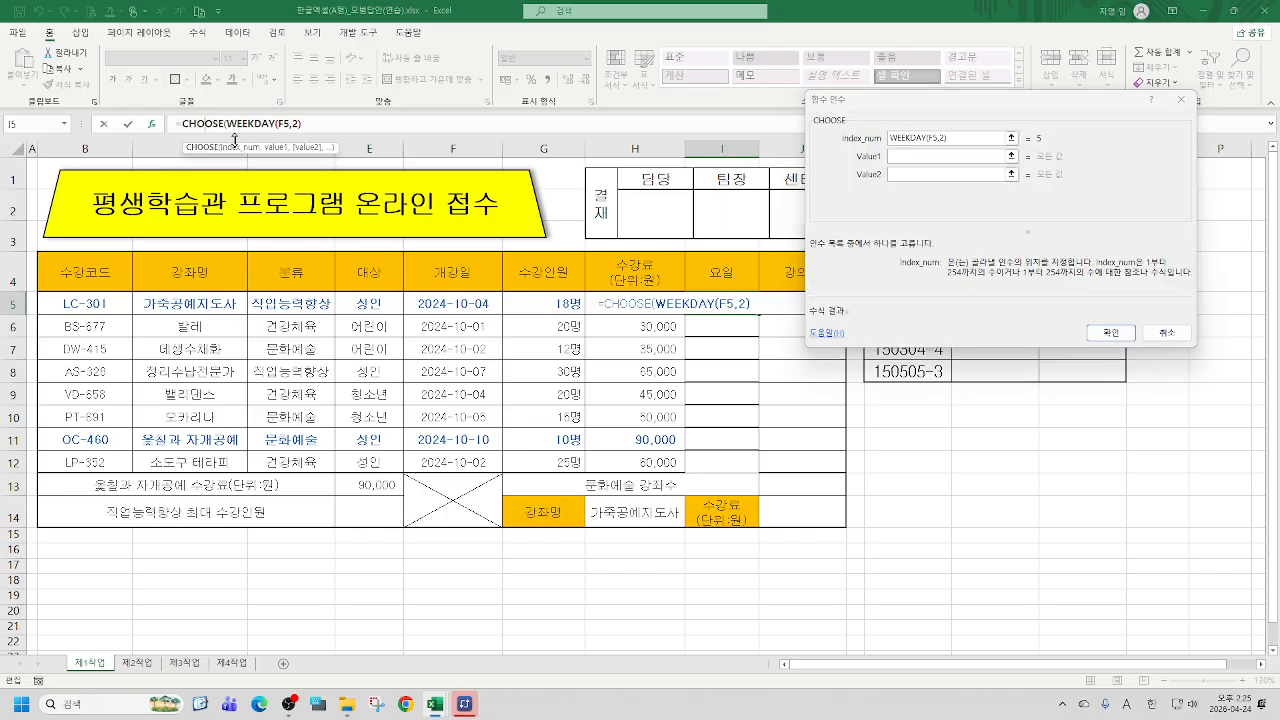
Enter 월요일 as Value1 of the CHOOSE function for cell I5
{"action": "left_click", "coordinate": [927, 157]}
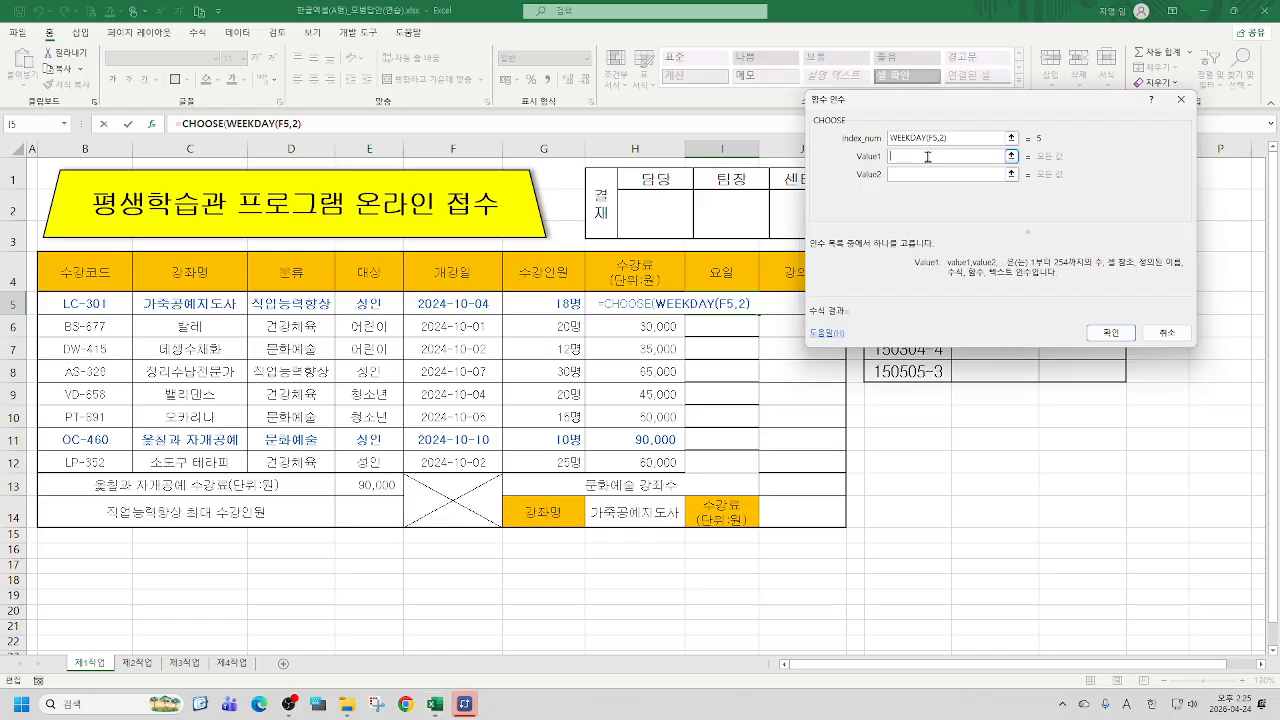
{"action": "type", "text": "dnjfd"}
{"action": "key", "text": "BackSpace"}
{"action": "key", "text": "BackSpace"}
{"action": "key", "text": "BackSpace"}
{"action": "key", "text": "BackSpace"}
{"action": "key", "text": "BackSpace"}
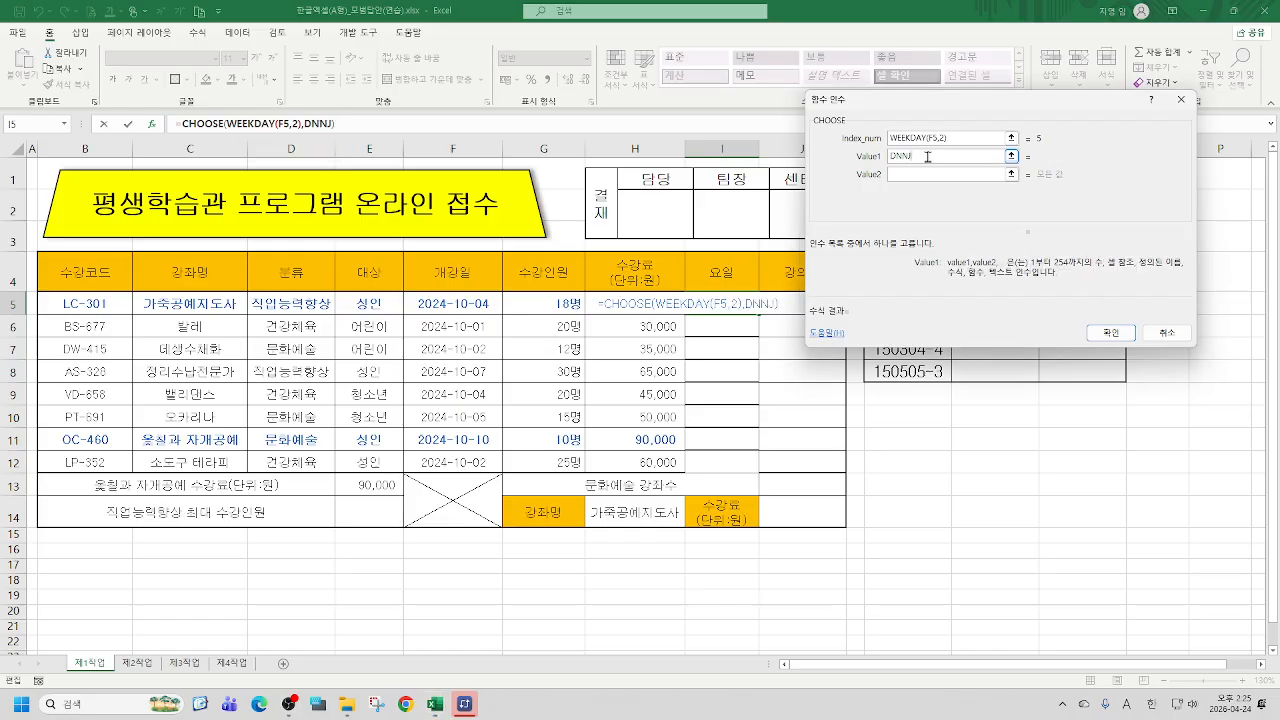
{"action": "type", "text": "월ㅇ요일"}
{"action": "key", "text": "Tab"}
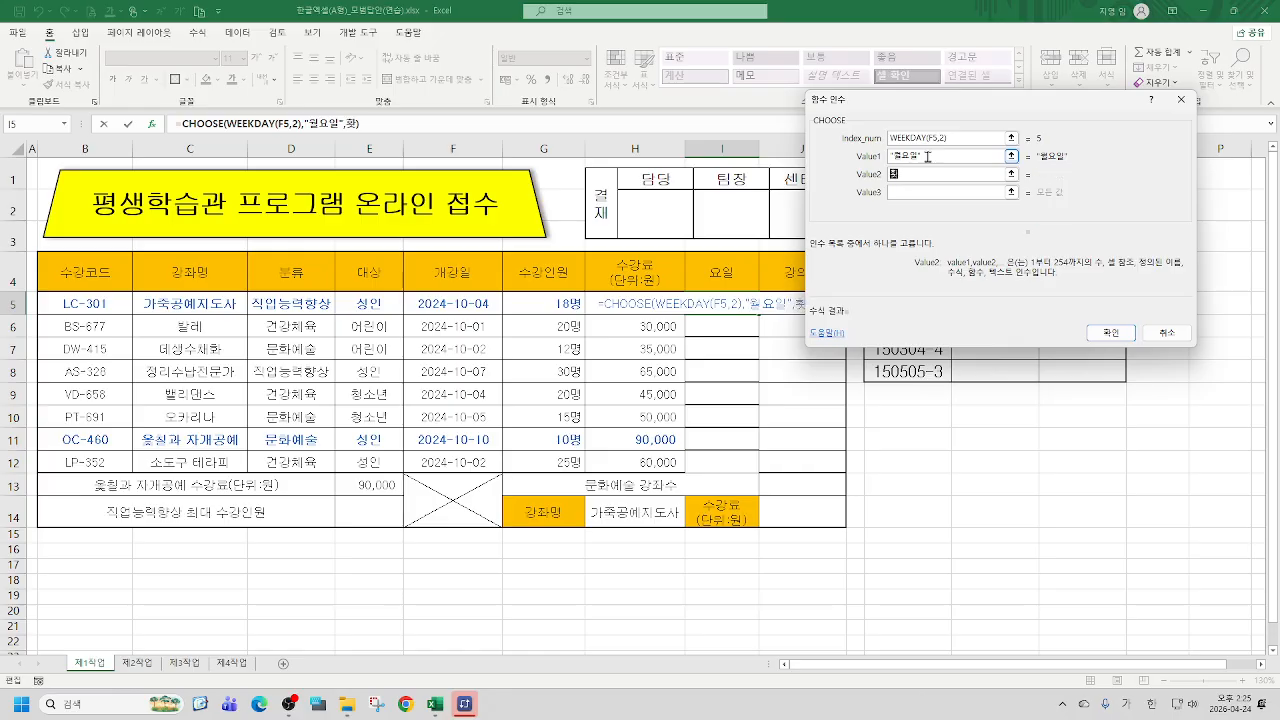
Enter 화요일, 수요일 and 목요일 as Value2 through Value4 of the CHOOSE function
{"action": "type", "text": "화수"}
{"action": "type", "text": "일"}
{"action": "key", "text": "Tab"}
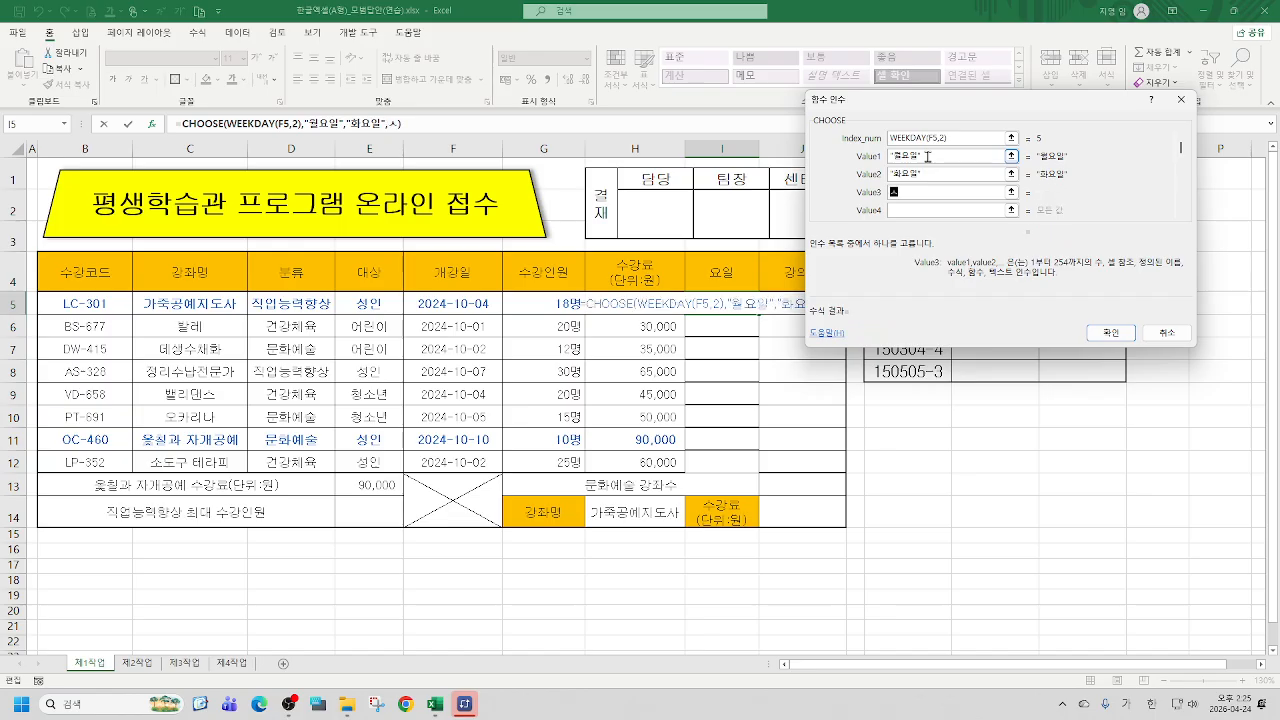
{"action": "type", "text": "수요일"}
{"action": "key", "text": "Tab"}
{"action": "type", "text": "목요이"}
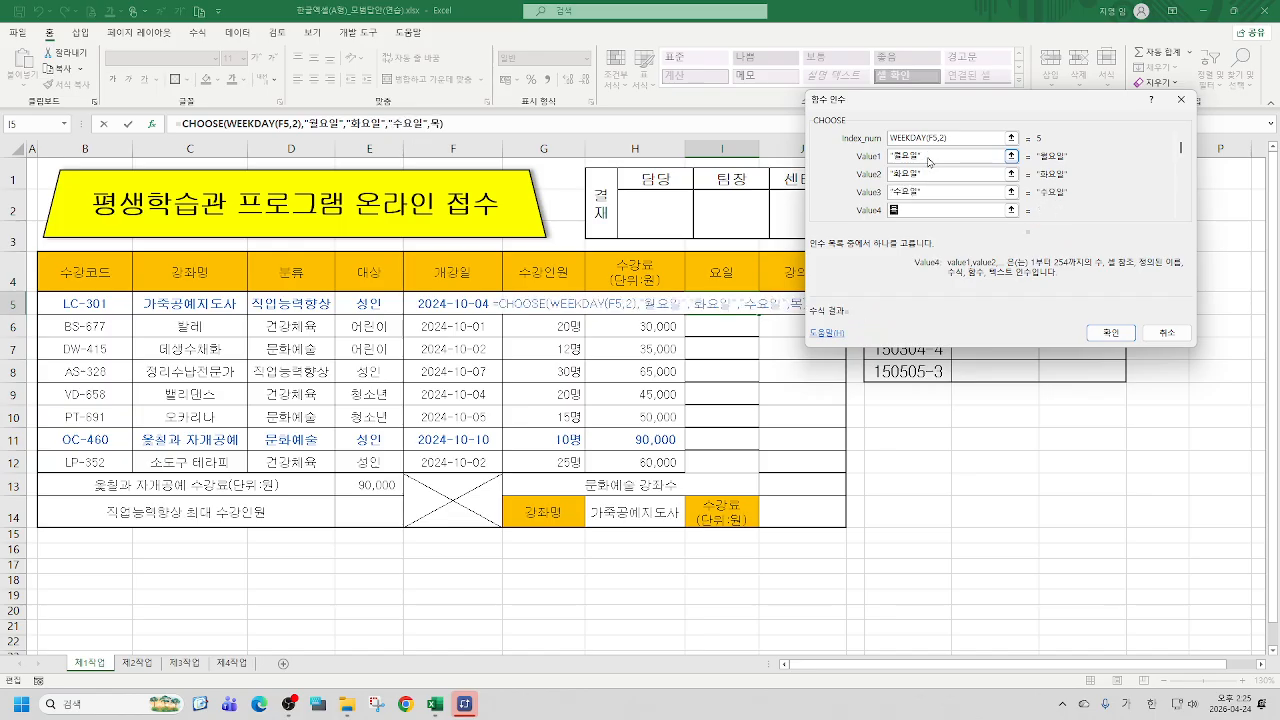
{"action": "type", "text": "일"}
{"action": "key", "text": "Tab"}
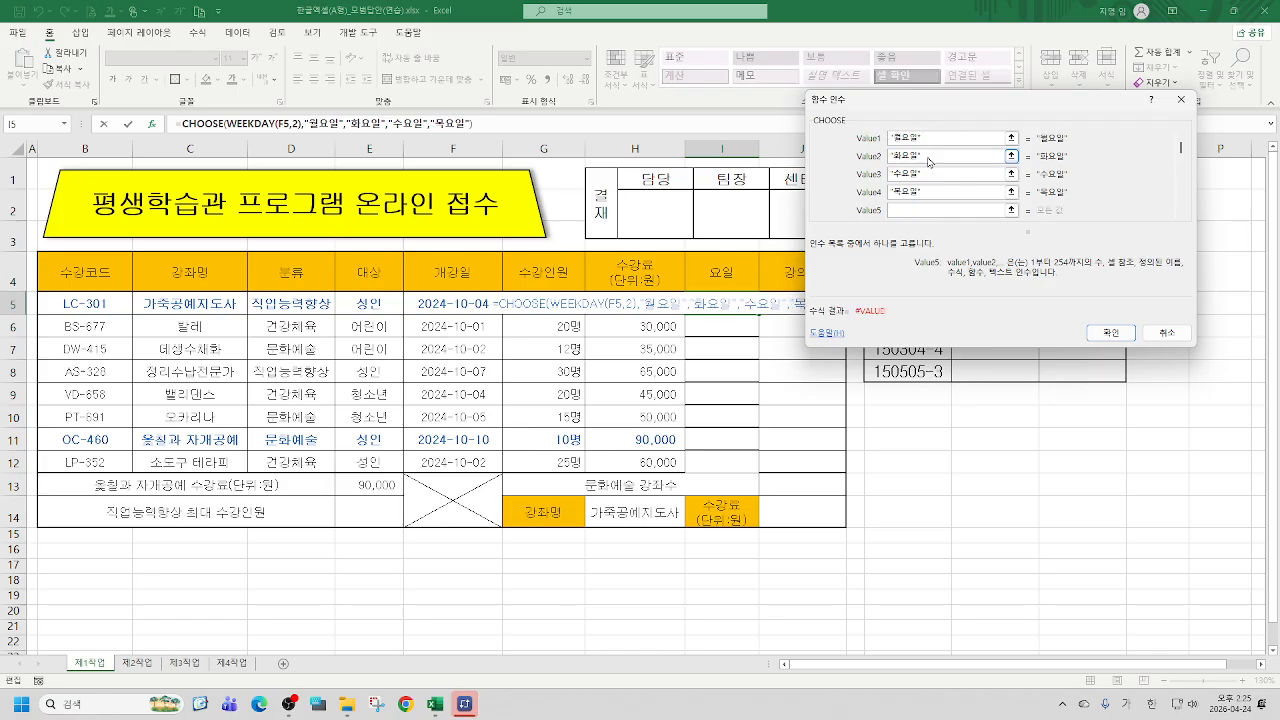
Complete the CHOOSE formula with 금요일, 토요일 and 일요일 as Value5 through Value7, and fill it down from I5 through I12
{"action": "type", "text": "ㄱ"}
{"action": "type", "text": "금요일"}
{"action": "key", "text": "Tab"}
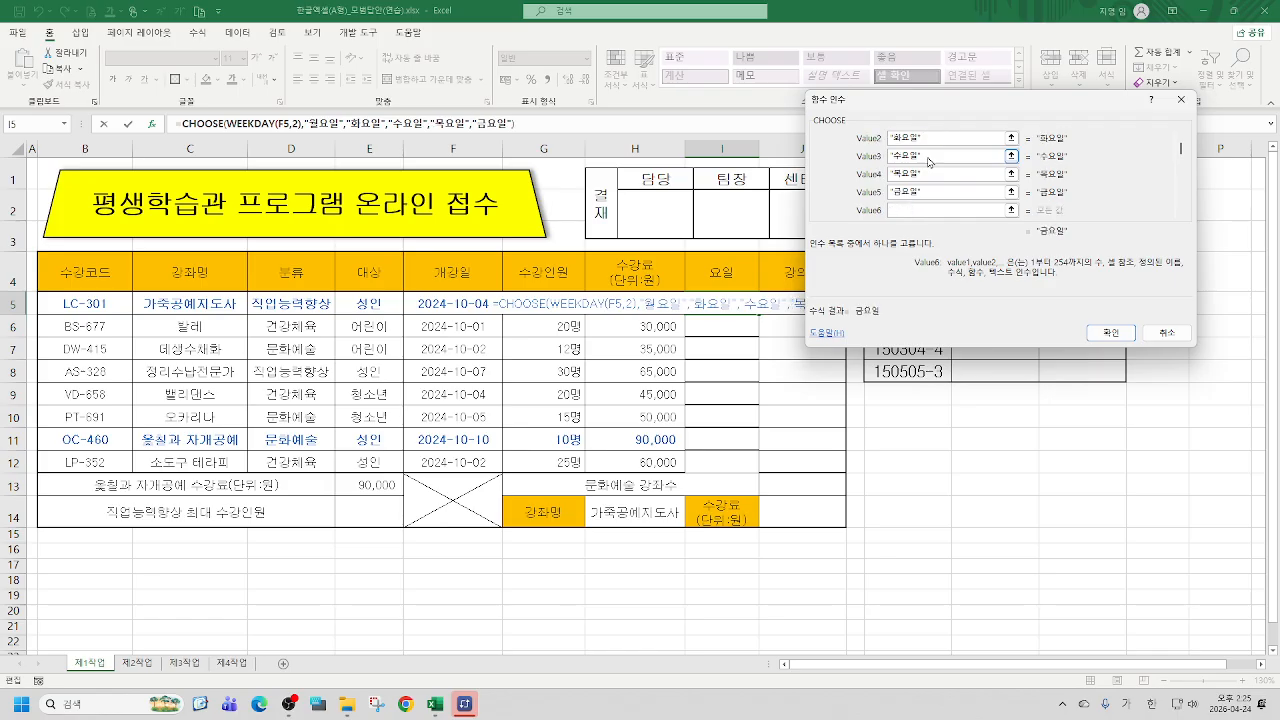
{"action": "type", "text": "토요일"}
{"action": "key", "text": "Tab"}
{"action": "type", "text": "일ㅇ"}
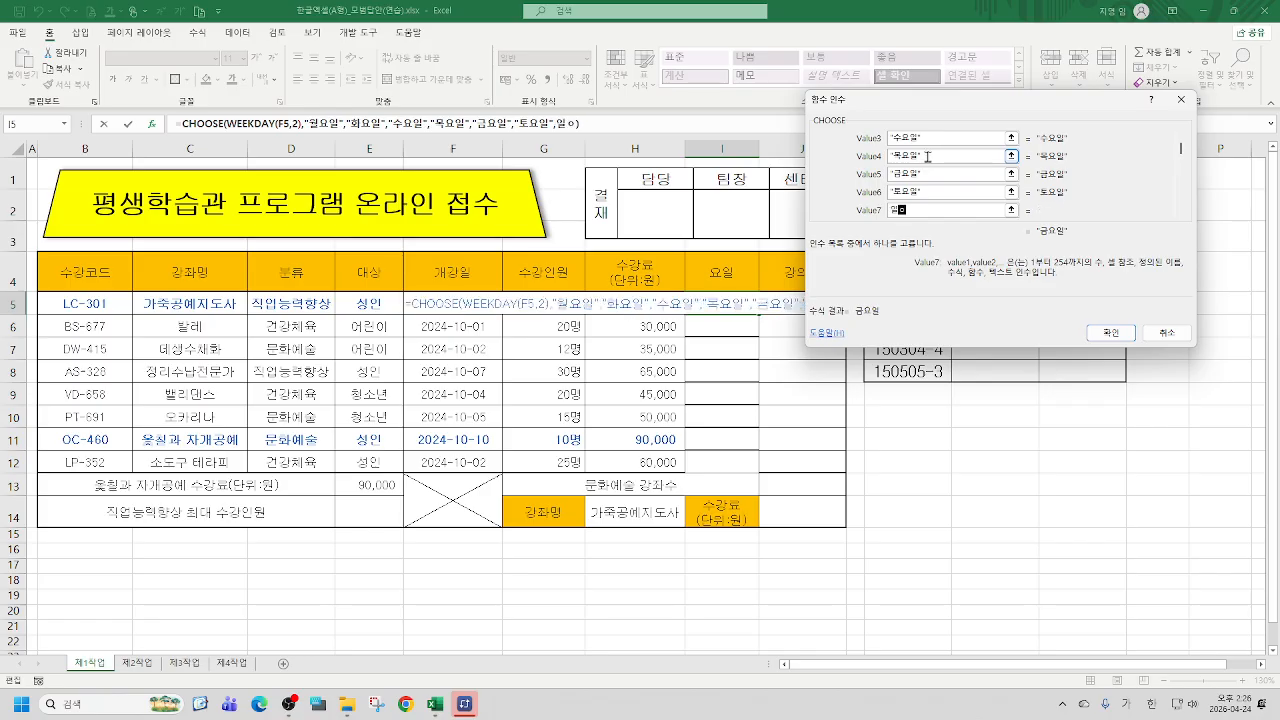
{"action": "type", "text": "요일"}
{"action": "key", "text": "Tab"}
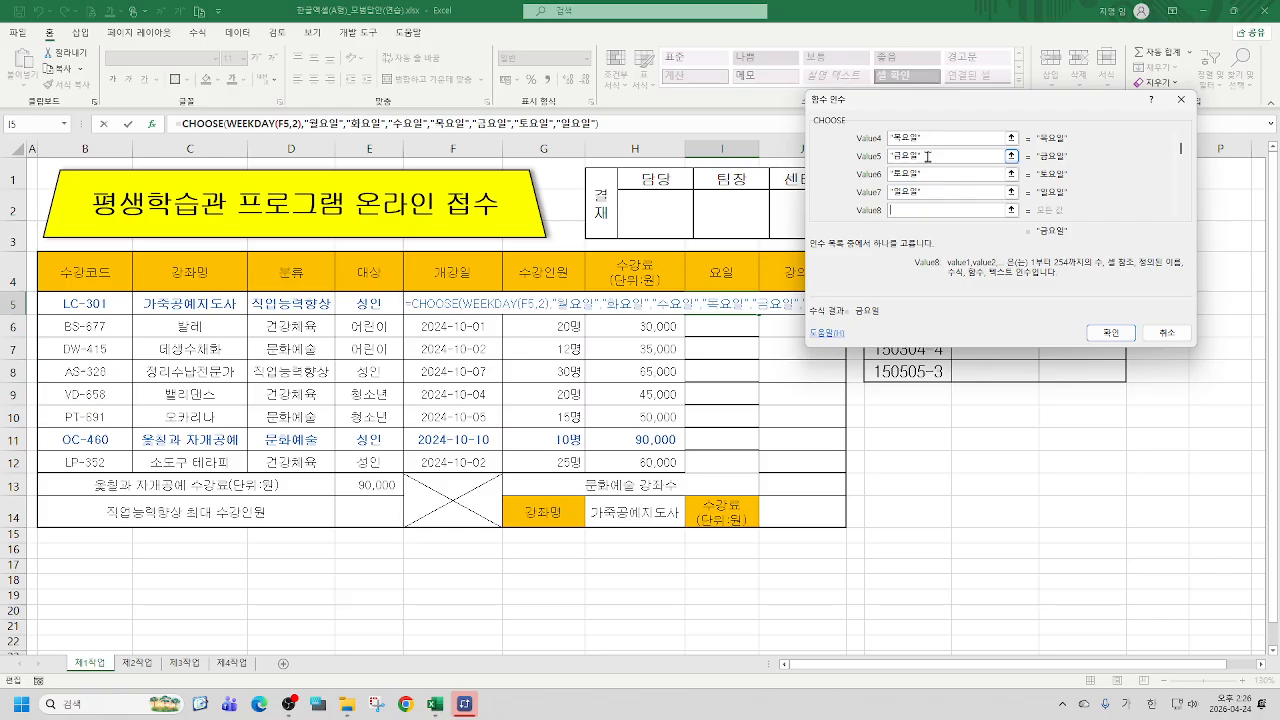
{"action": "left_click", "coordinate": [1111, 338]}
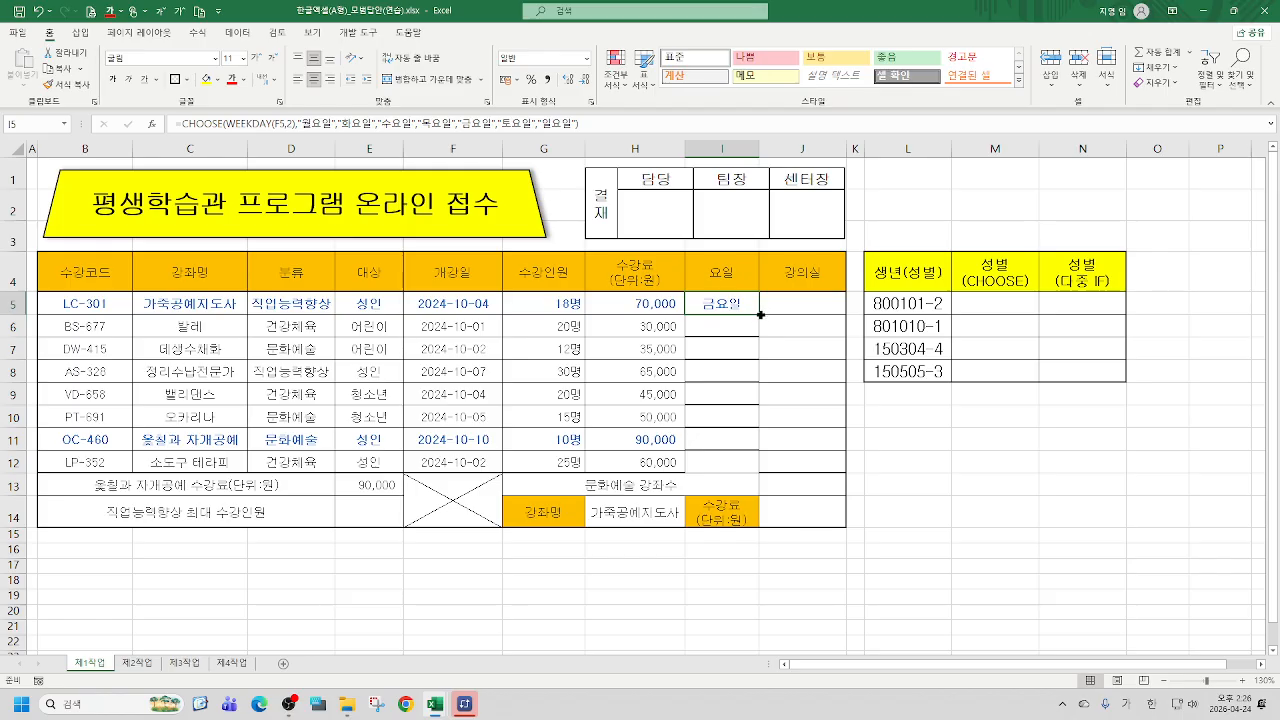
{"action": "left_click_drag", "start_coordinate": [760, 314], "coordinate": [759, 470]}
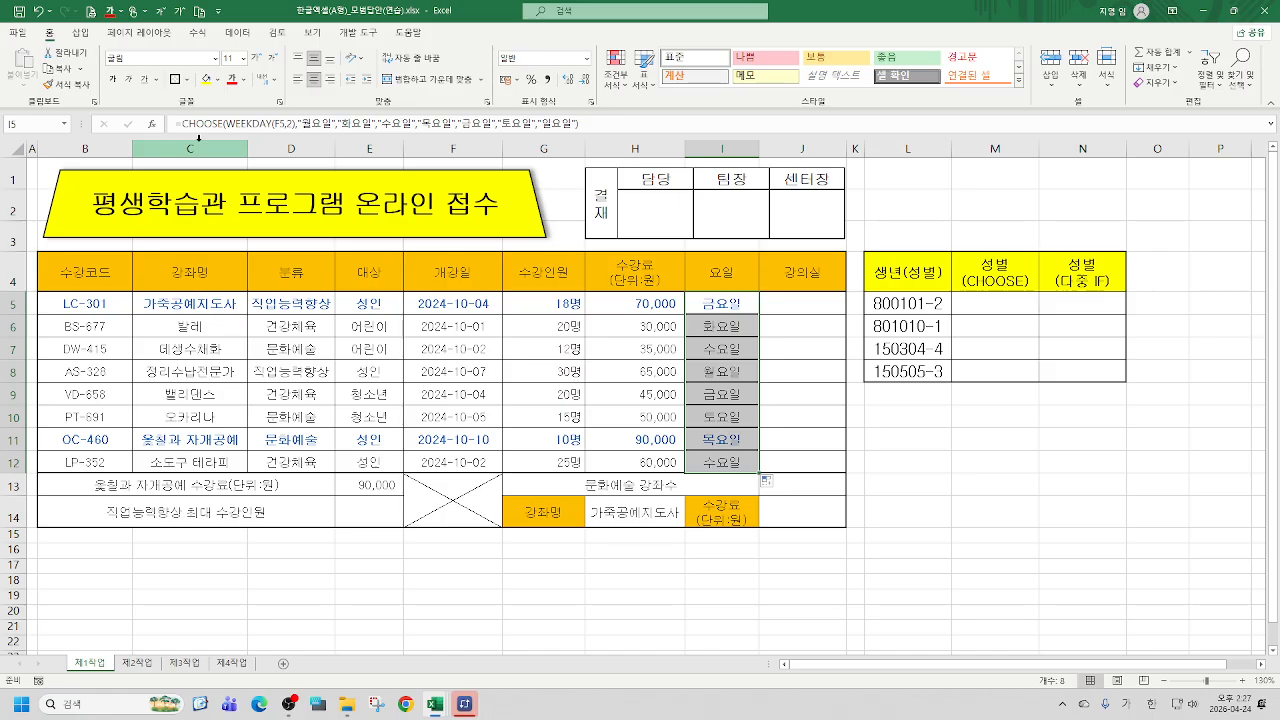
Clear the course fee formula in E13, and start a DMAX formula in E14 with its function arguments open
{"action": "left_click", "coordinate": [365, 488]}
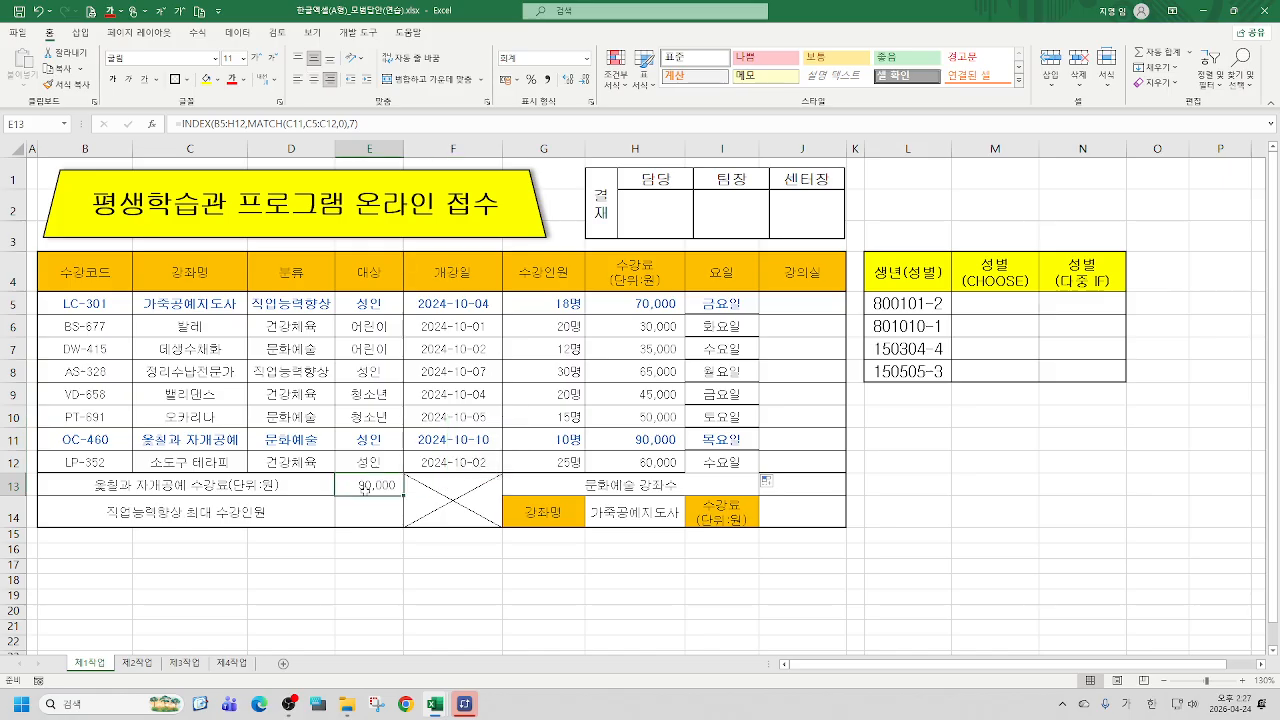
{"action": "key", "text": "Delete"}
{"action": "left_click", "coordinate": [375, 512]}
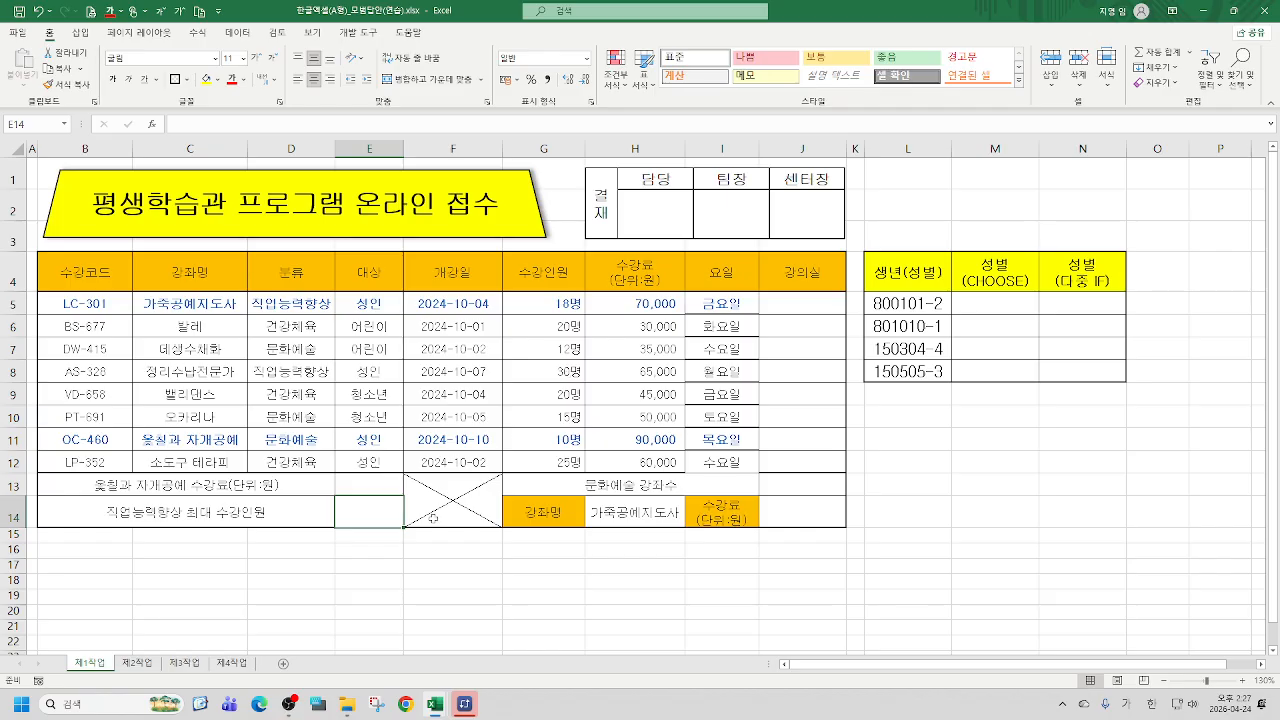
{"action": "type", "text": "="}
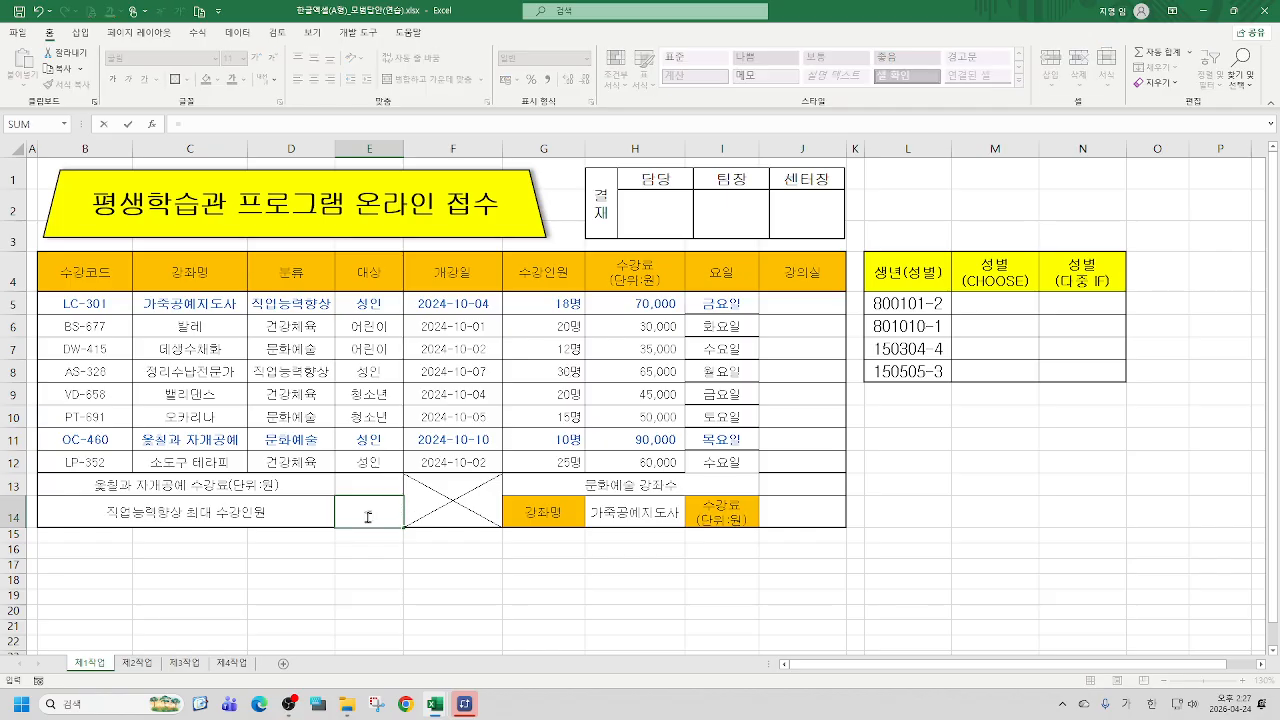
{"action": "type", "text": "ㅇ"}
{"action": "key", "text": "BackSpace"}
{"action": "key", "text": "Hangul"}
{"action": "type", "text": "DM"}
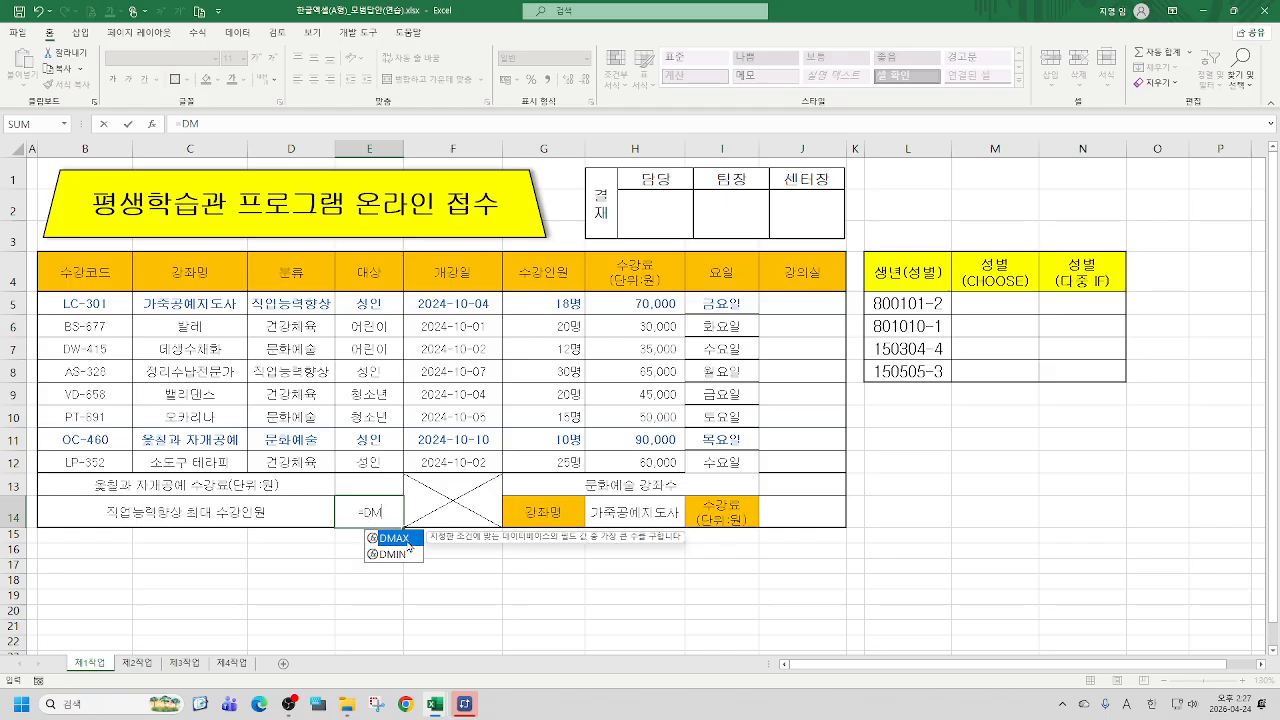
{"action": "double_click", "coordinate": [407, 541]}
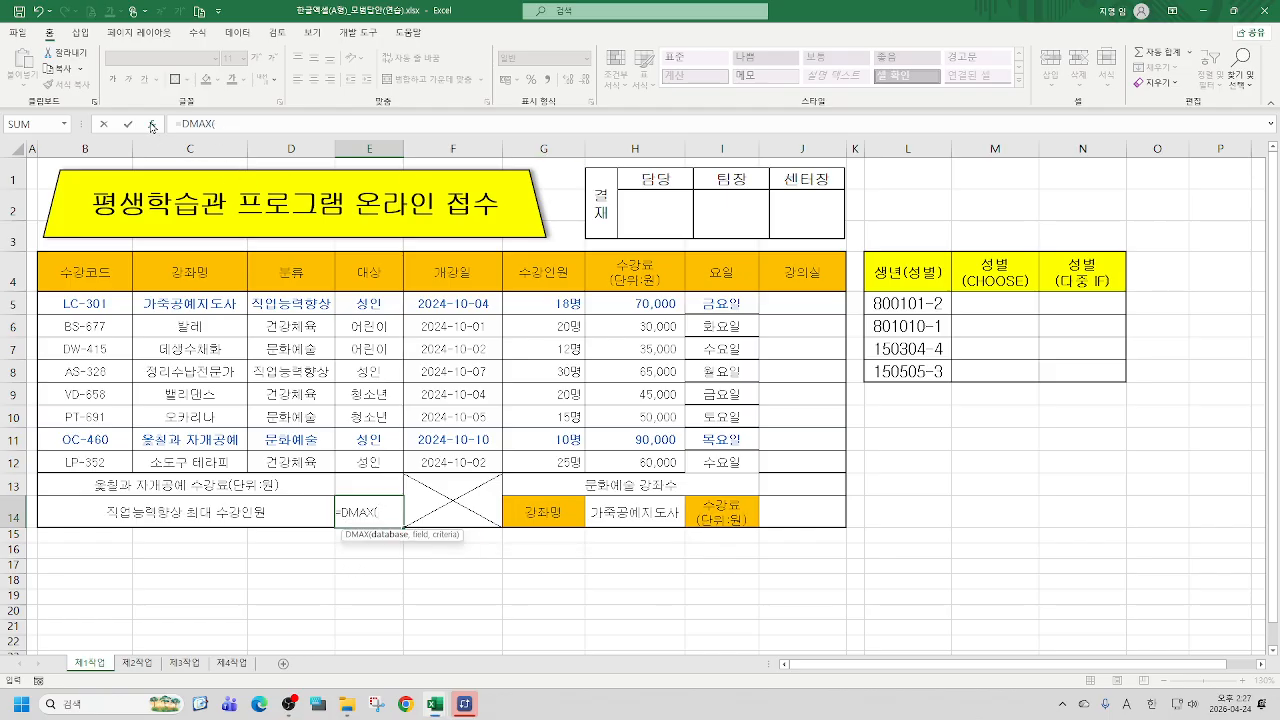
{"action": "left_click", "coordinate": [151, 125]}
{"action": "left_click_drag", "start_coordinate": [1032, 156], "coordinate": [1071, 163]}
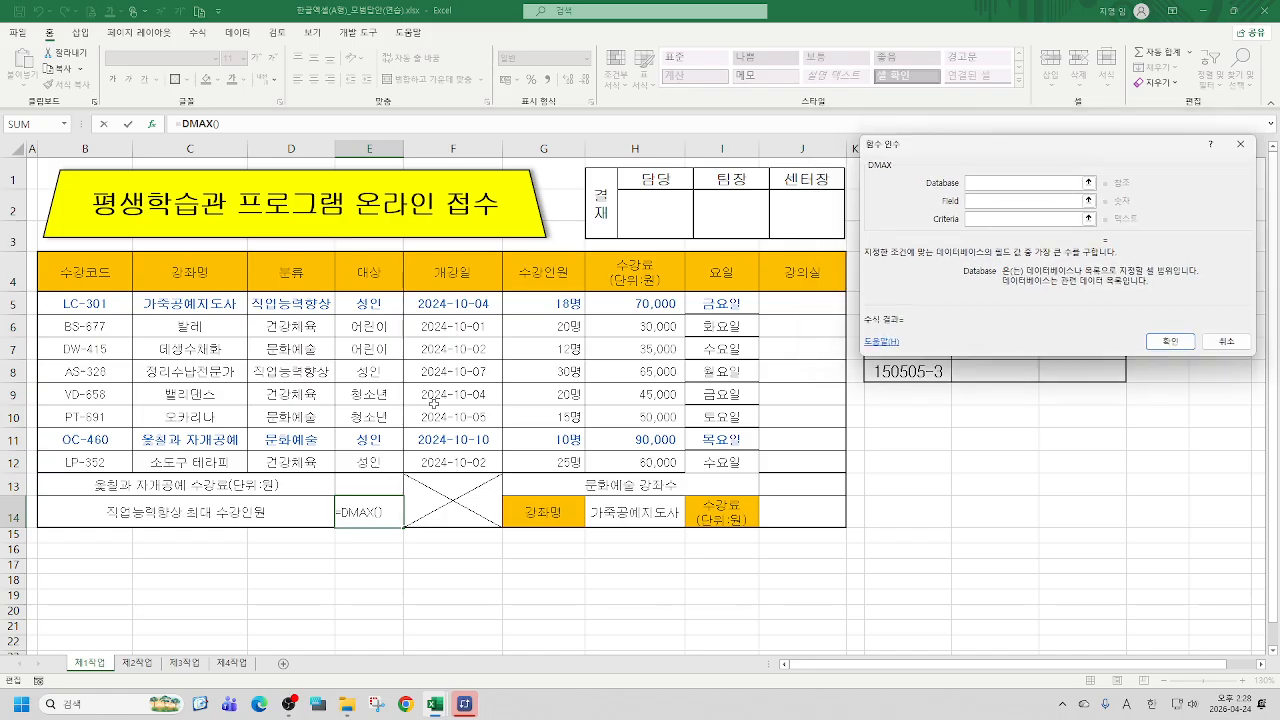
Complete the DMAX formula with database B4:H12, field G4 and criteria D4:D5
{"action": "left_click_drag", "start_coordinate": [65, 275], "coordinate": [604, 460]}
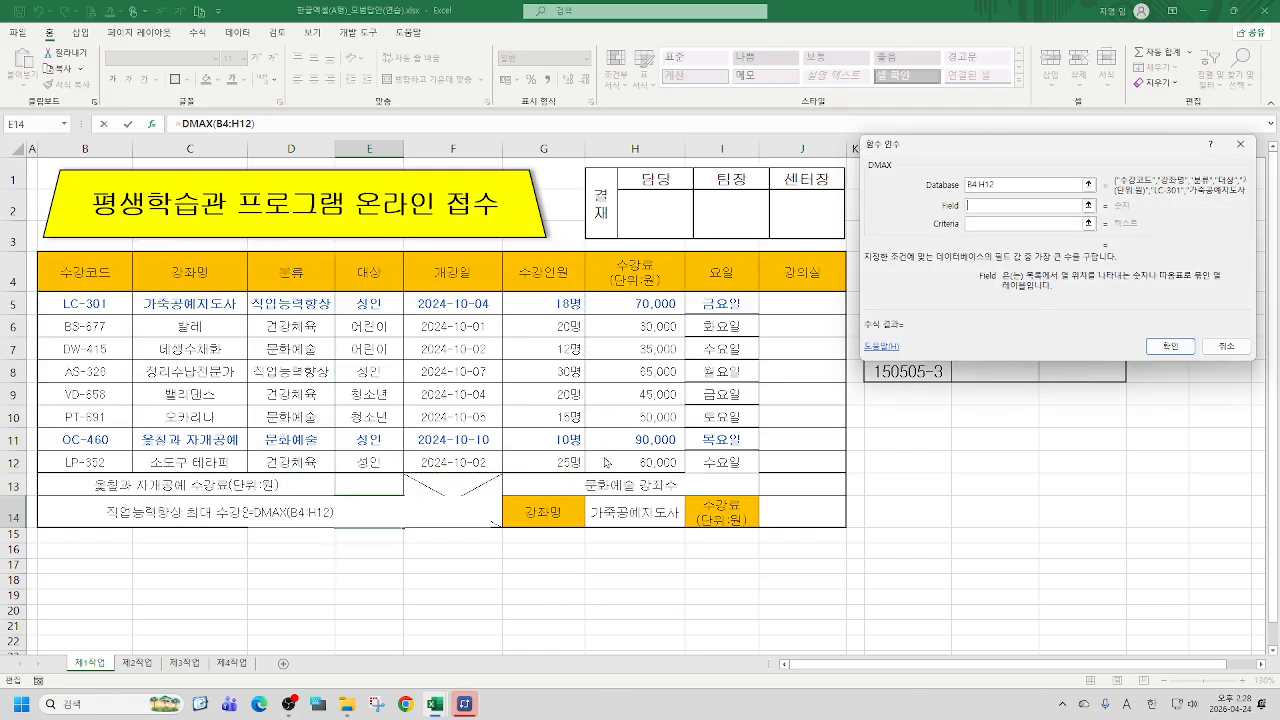
{"action": "left_click", "coordinate": [535, 285]}
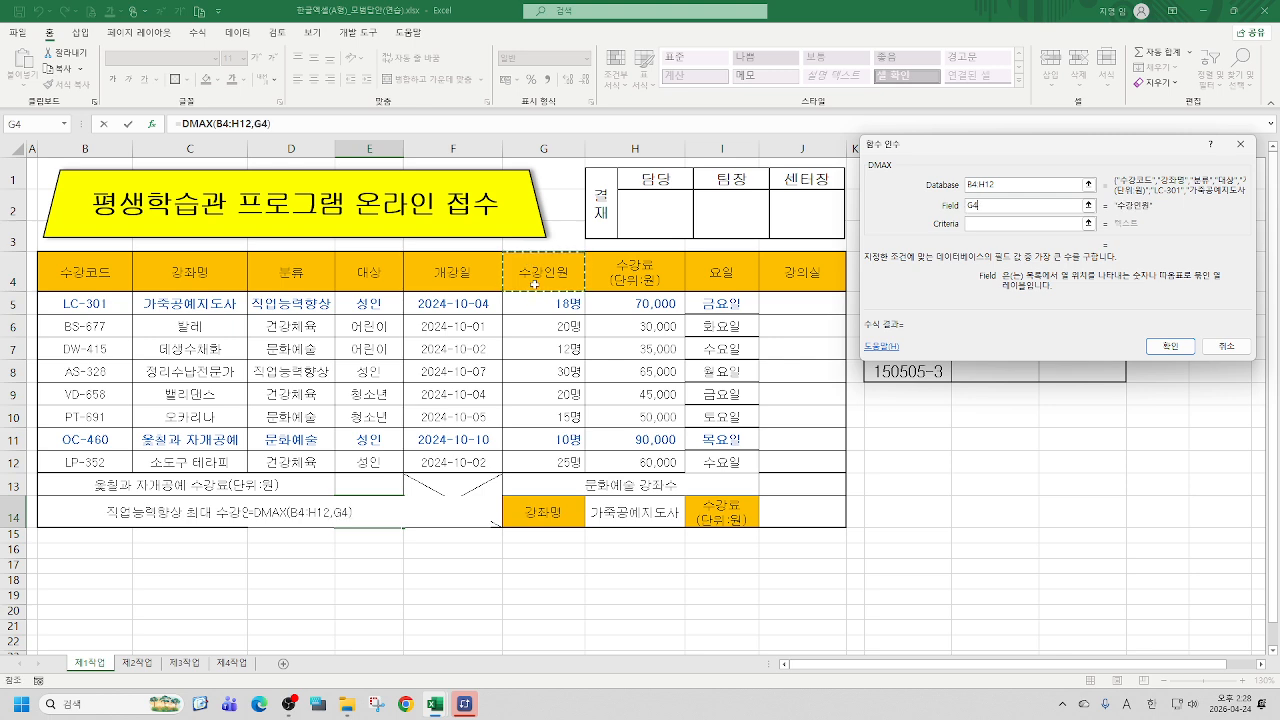
{"action": "key", "text": "Tab"}
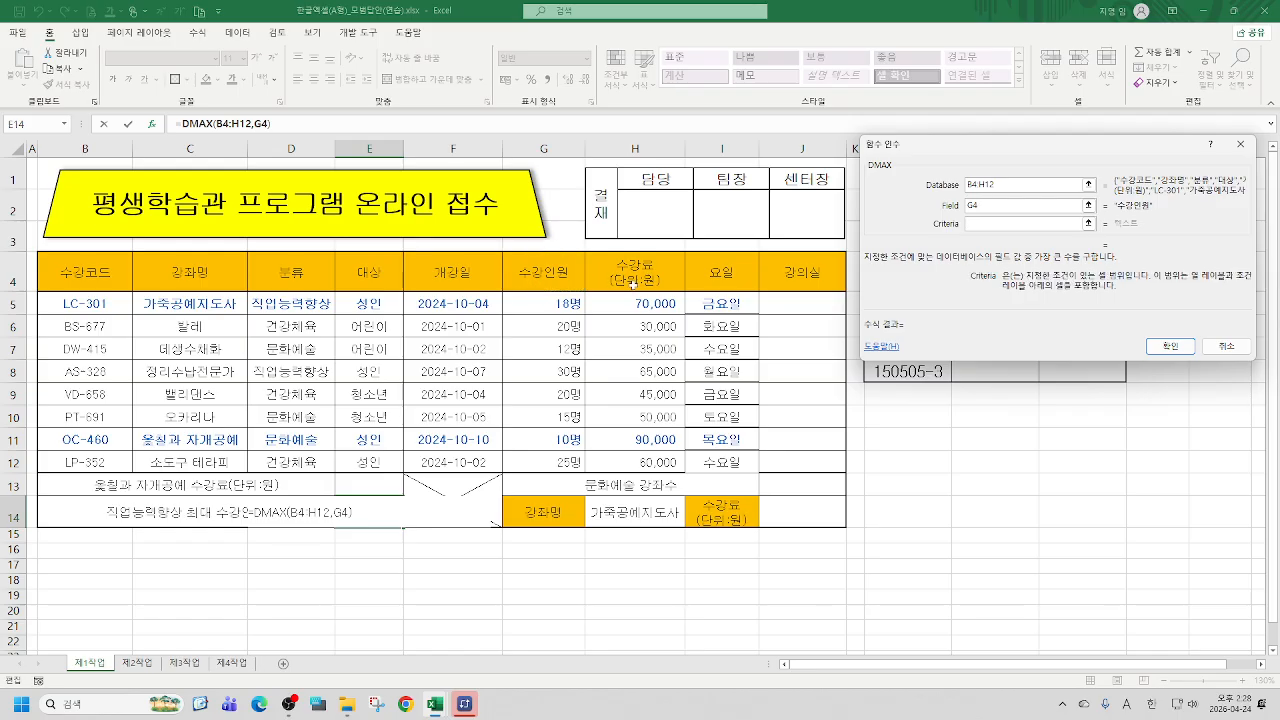
{"action": "left_click_drag", "start_coordinate": [290, 268], "coordinate": [252, 306]}
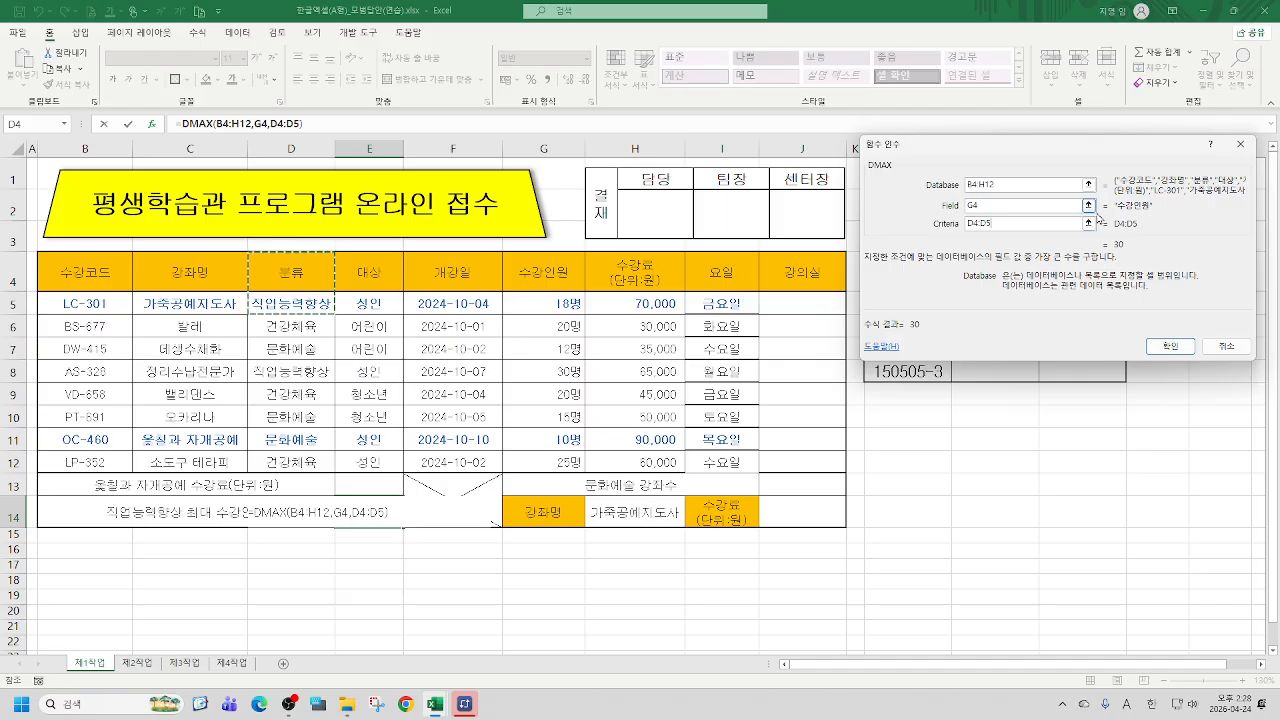
{"action": "left_click", "coordinate": [1166, 344]}
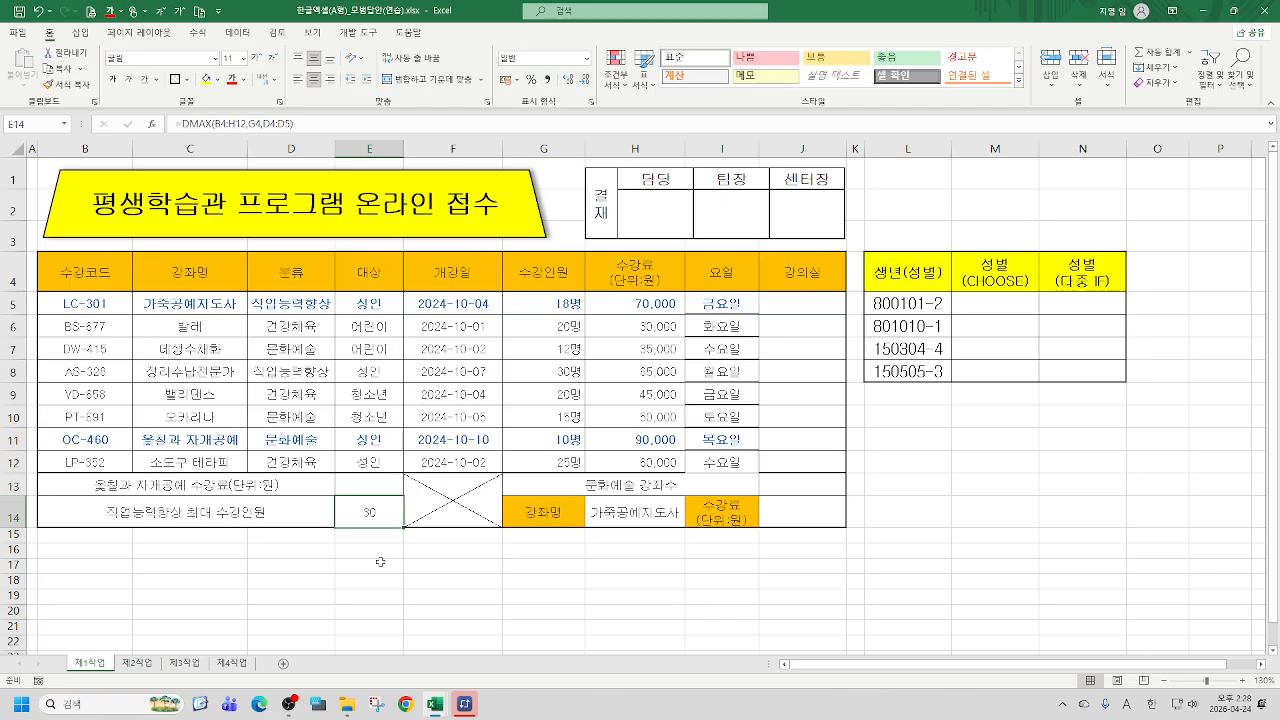
In cell J13, count the 문화예술 courses with COUNTIF, using the 분류 range and D7 as the criteria
{"action": "left_click", "coordinate": [809, 485]}
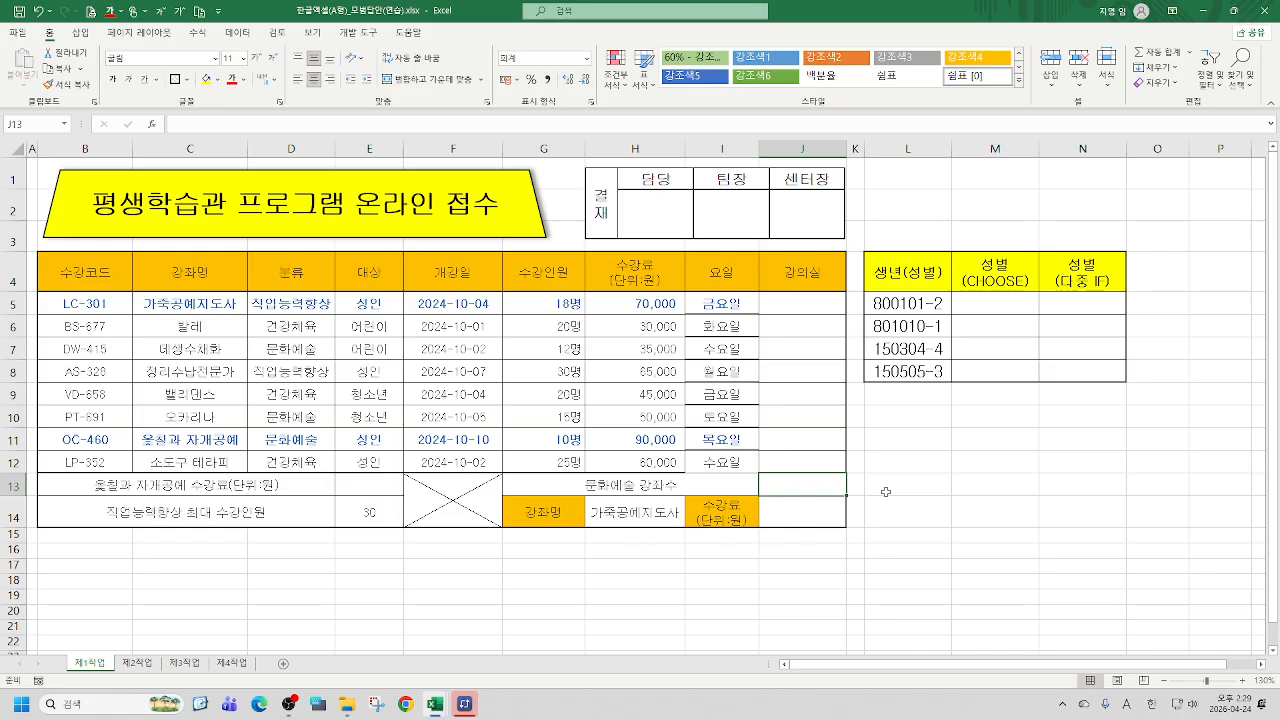
{"action": "type", "text": "=C"}
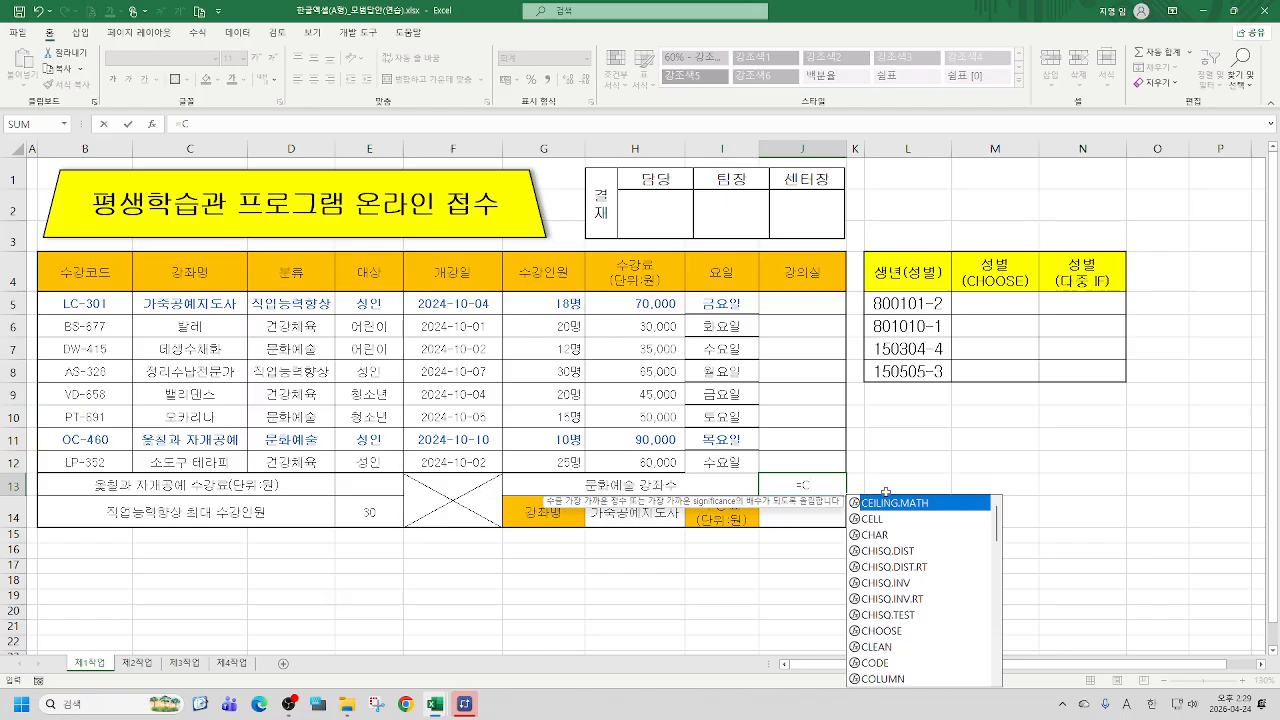
{"action": "type", "text": "OU"}
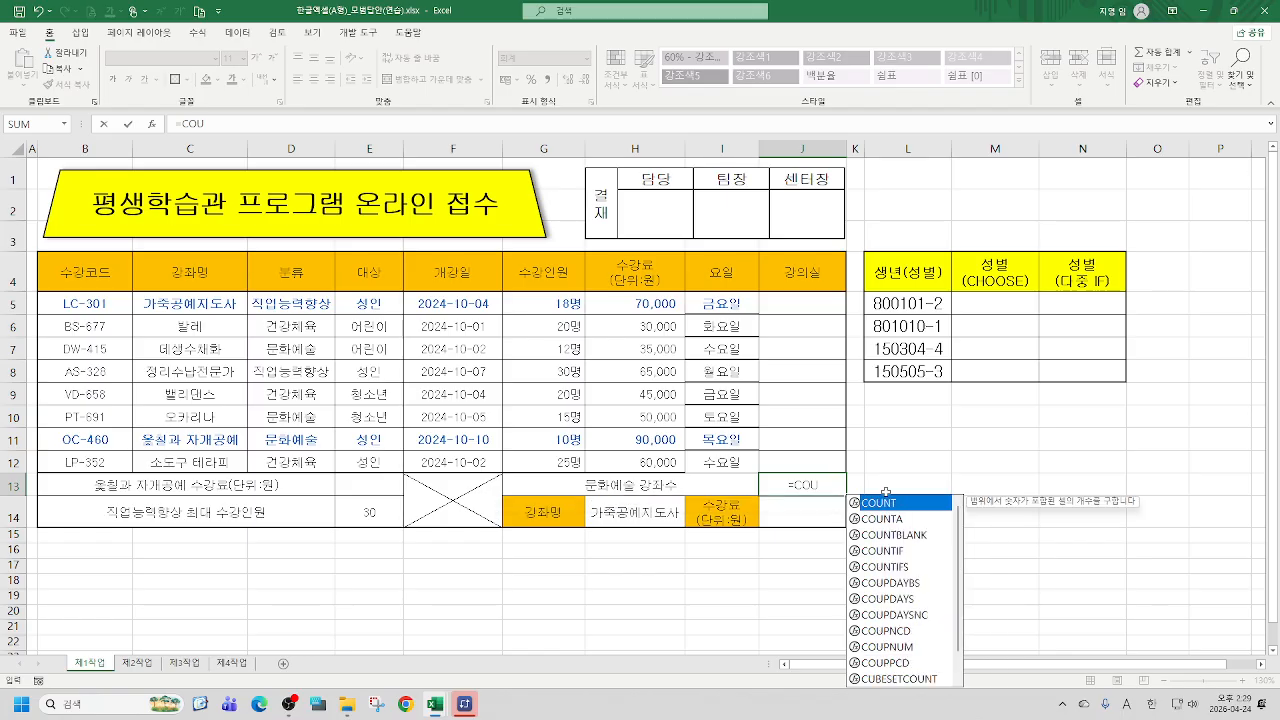
{"action": "double_click", "coordinate": [886, 551]}
{"action": "left_click", "coordinate": [150, 124]}
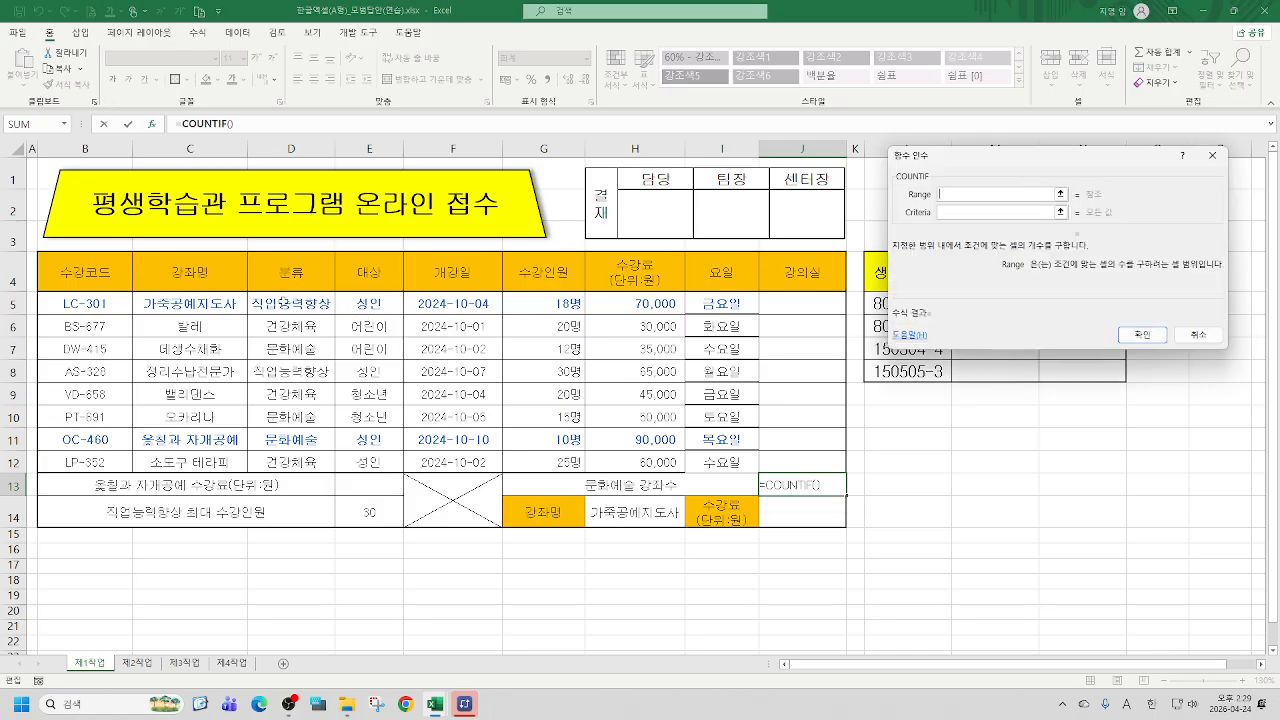
{"action": "left_click_drag", "start_coordinate": [285, 302], "coordinate": [290, 462]}
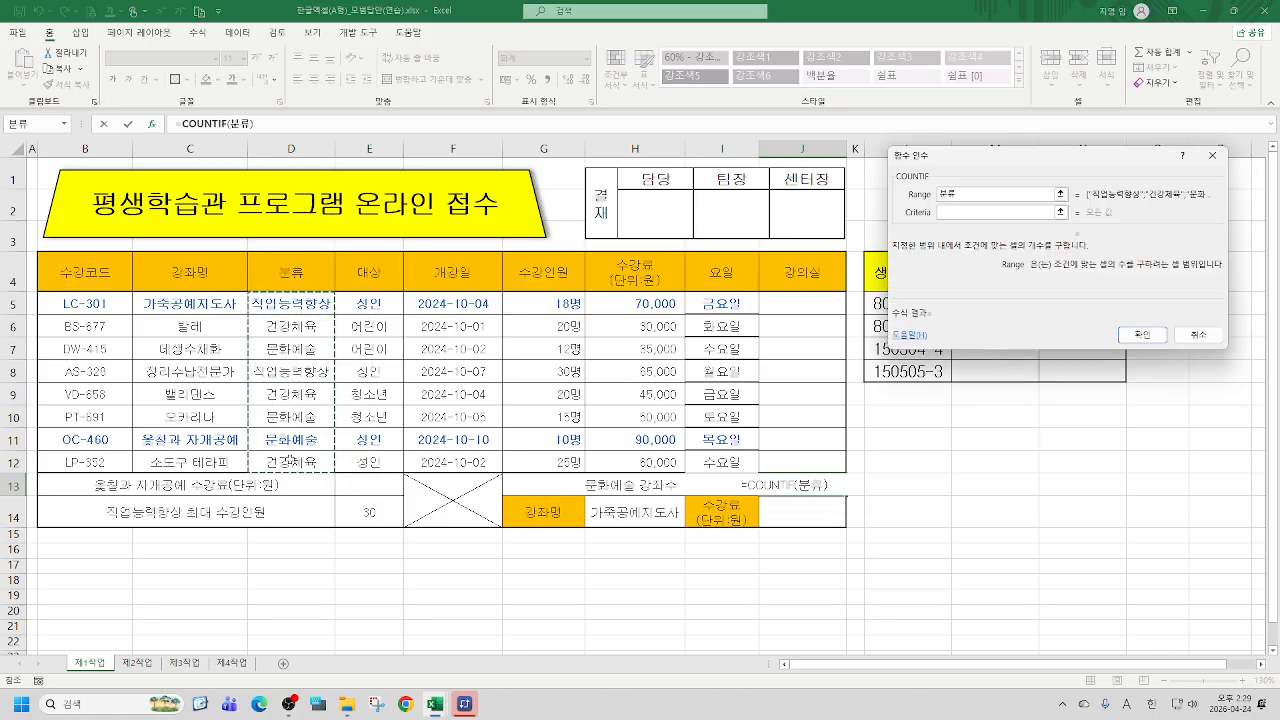
{"action": "key", "text": "Tab"}
{"action": "left_click", "coordinate": [285, 350]}
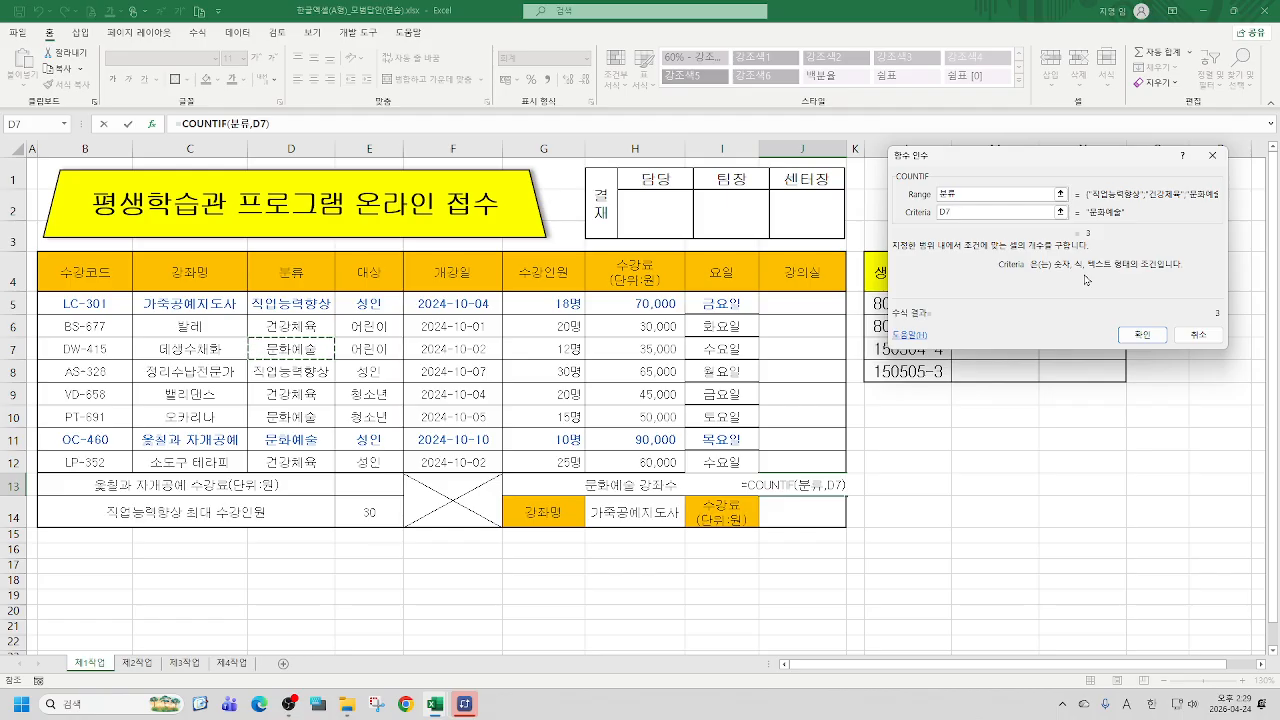
{"action": "left_click", "coordinate": [1141, 336]}
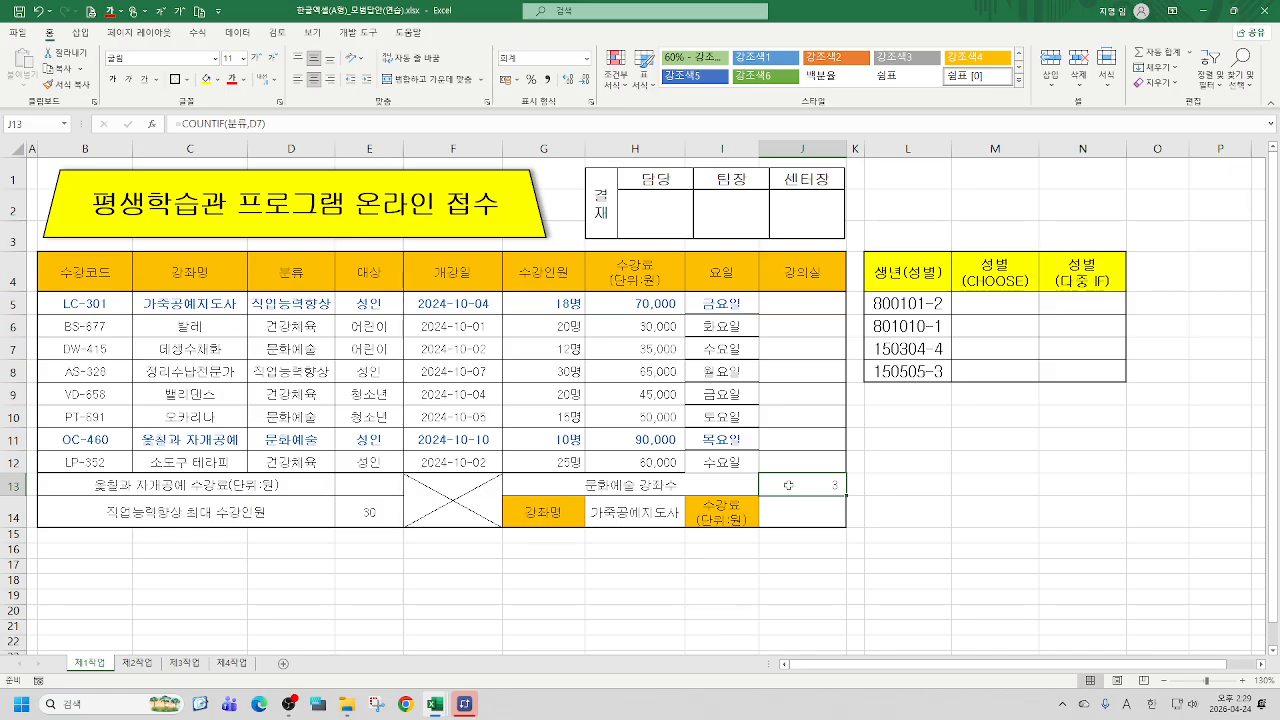
Start a replacement COUNTIF formula in J13 with the 분류 column's D5 through D12 as its range
{"action": "type", "text": "=COU"}
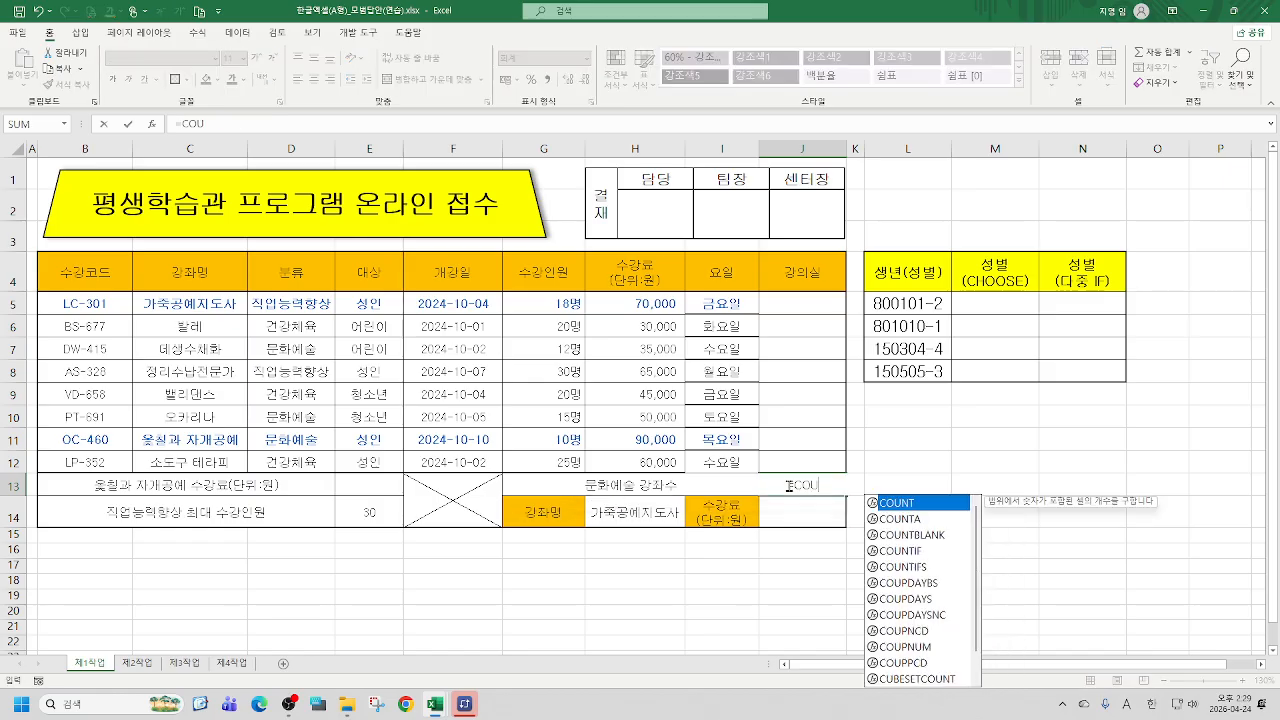
{"action": "double_click", "coordinate": [901, 550]}
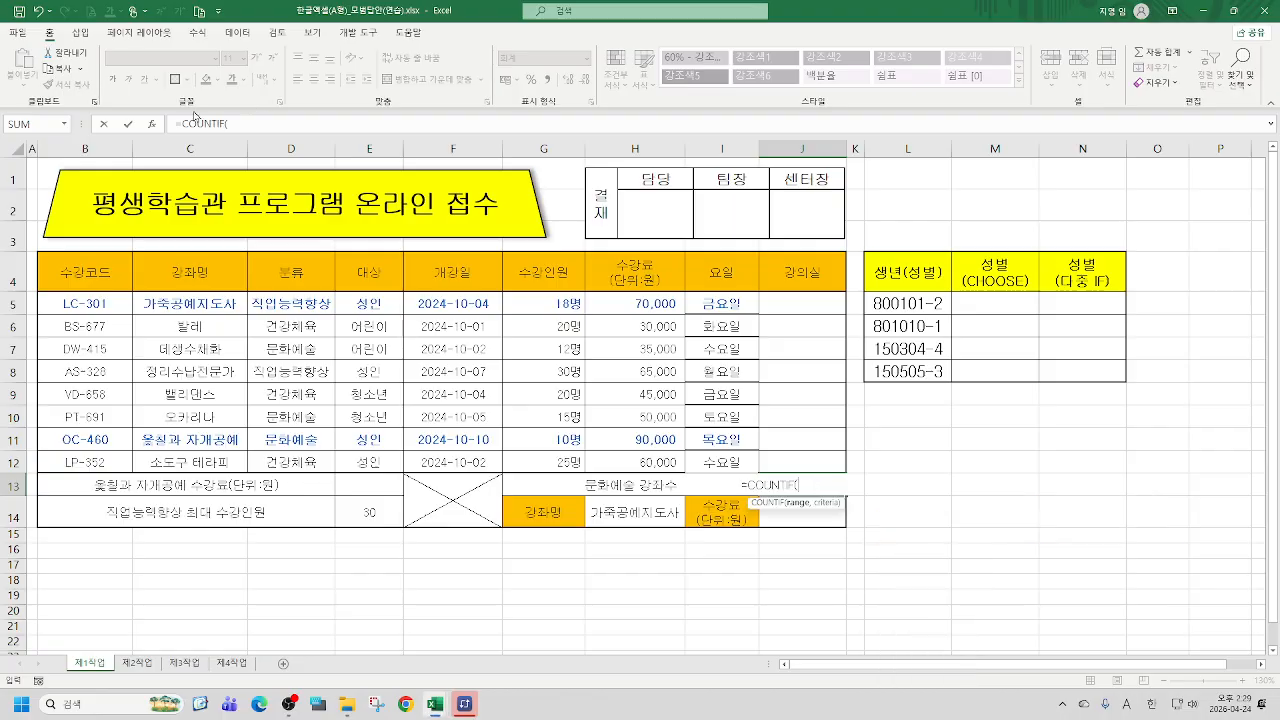
{"action": "left_click", "coordinate": [152, 124]}
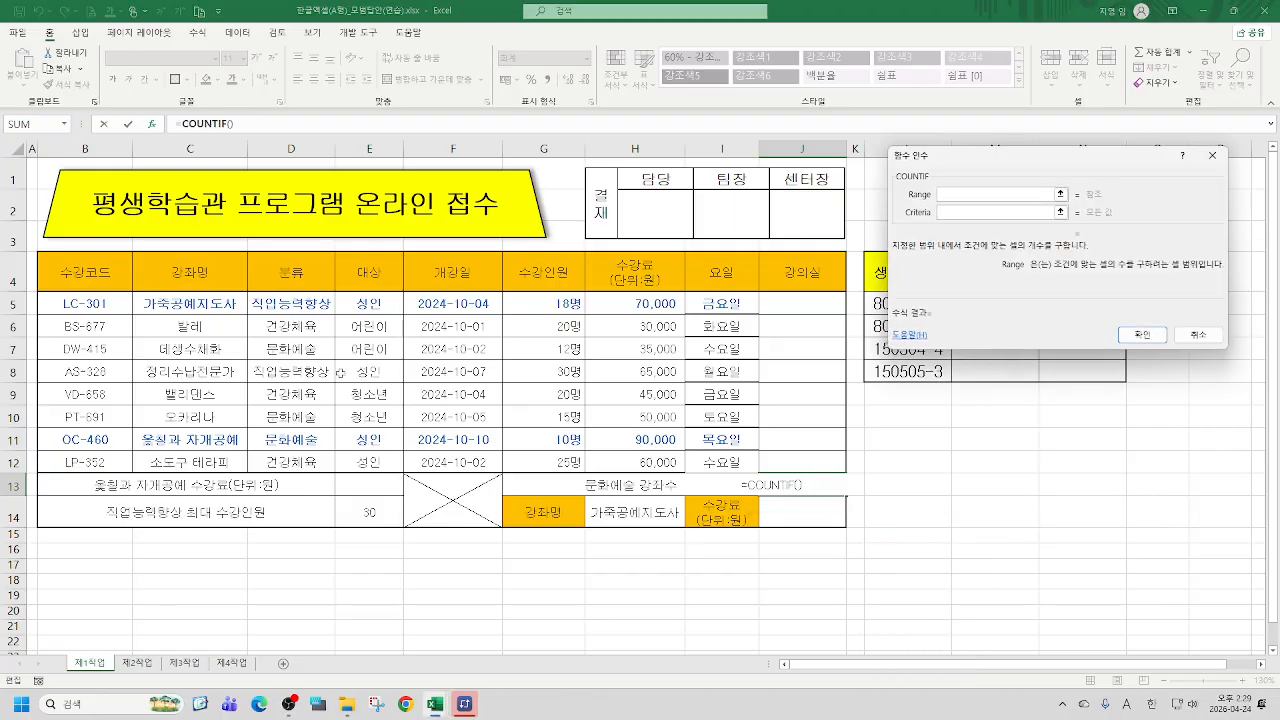
{"action": "left_click_drag", "start_coordinate": [269, 304], "coordinate": [276, 468]}
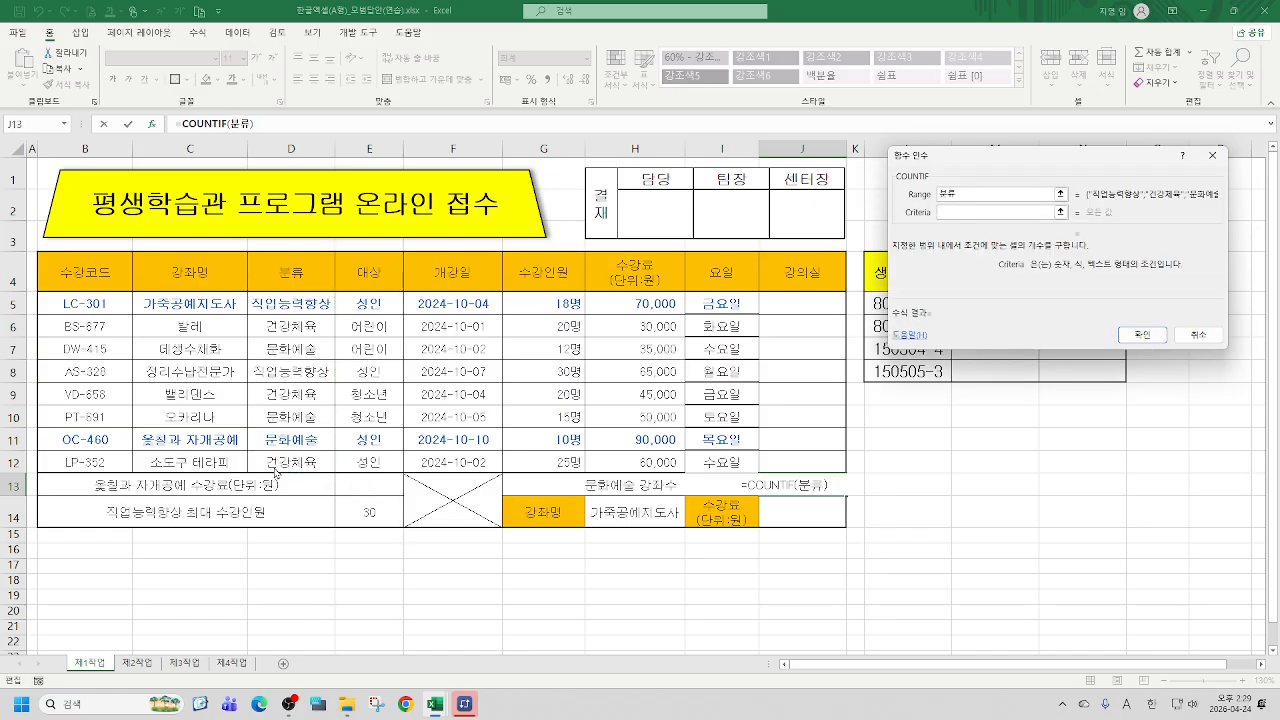
Set the COUNTIF criteria to "<>문화예술" so that courses outside that category are counted
{"action": "key", "text": "Tab"}
{"action": "type", "text": "<>"}
{"action": "type", "text": "무ㄴ"}
{"action": "type", "text": "화예수"}
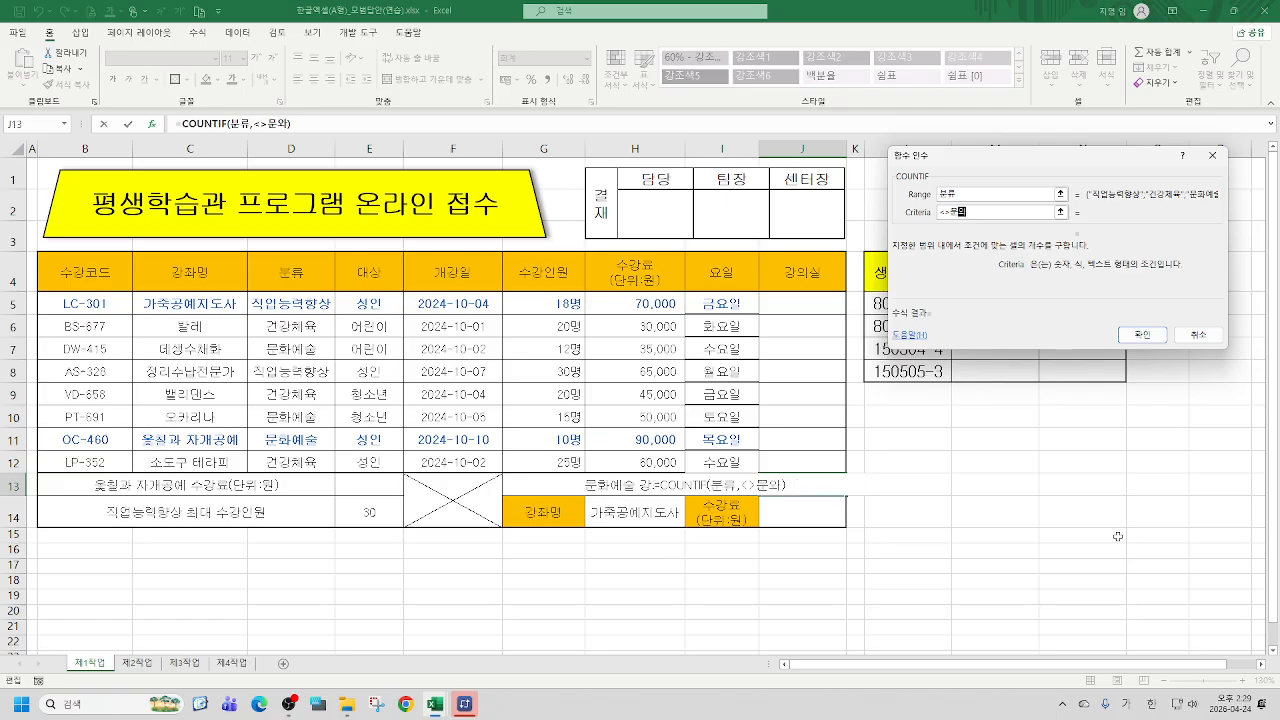
{"action": "type", "text": "ㄹ"}
{"action": "key", "text": "BackSpace"}
{"action": "key", "text": "BackSpace"}
{"action": "key", "text": "BackSpace"}
{"action": "key", "text": "BackSpace"}
{"action": "type", "text": "ㅎ화예술"}
{"action": "key", "text": "Tab"}
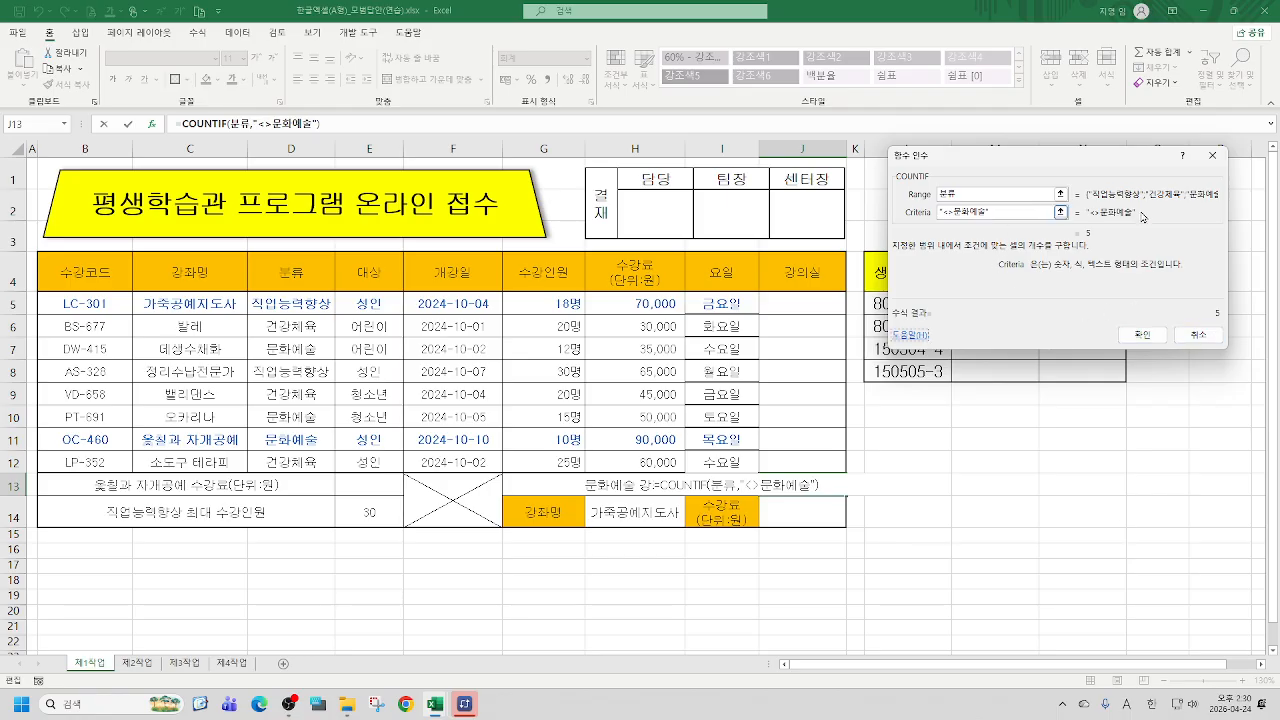
Commit the COUNTIF formula for courses outside 문화예술 to cell J13
{"action": "left_click", "coordinate": [1141, 335]}
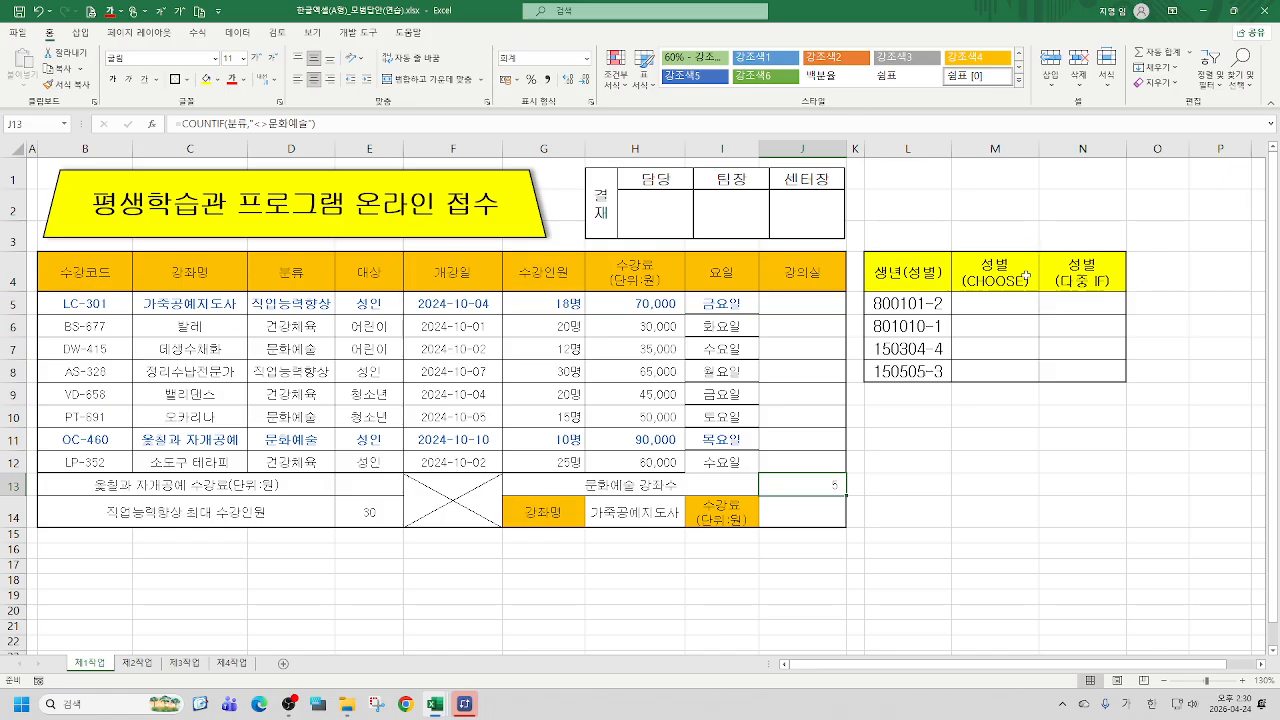
Start a CHOOSE formula in cell M5 with a nested RIGHT function as its index number
{"action": "left_click", "coordinate": [990, 302]}
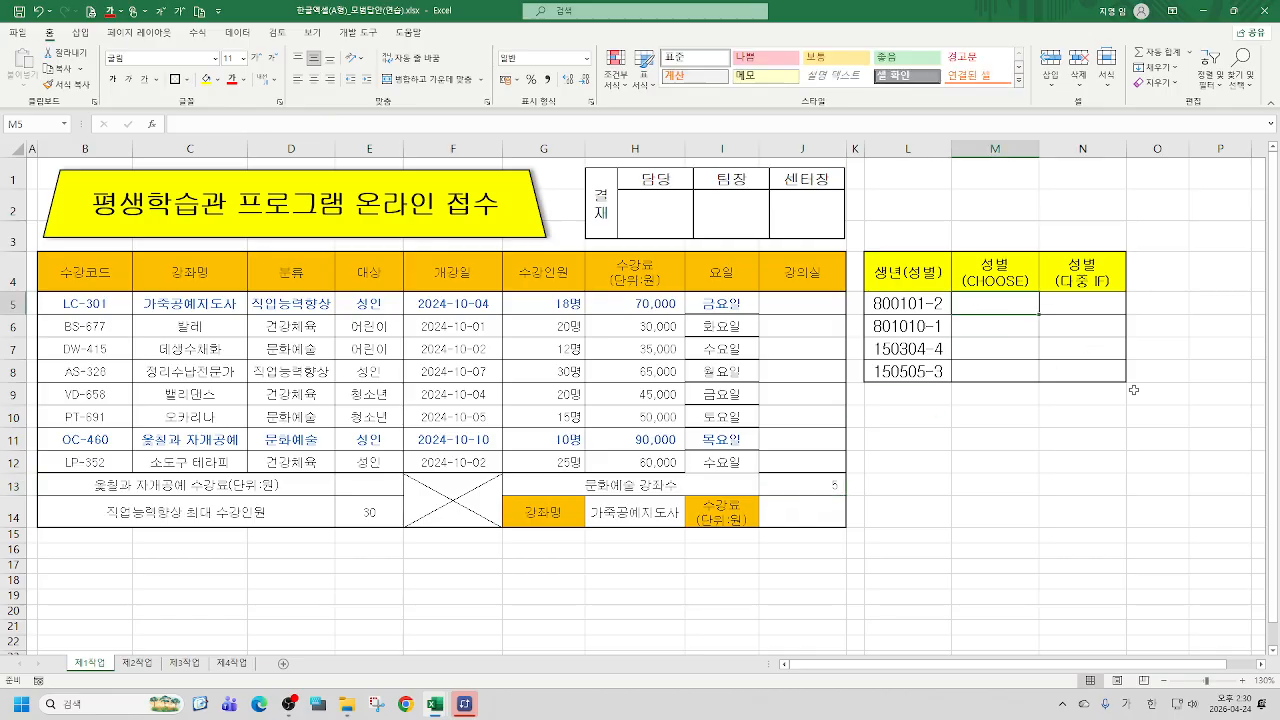
{"action": "type", "text": "="}
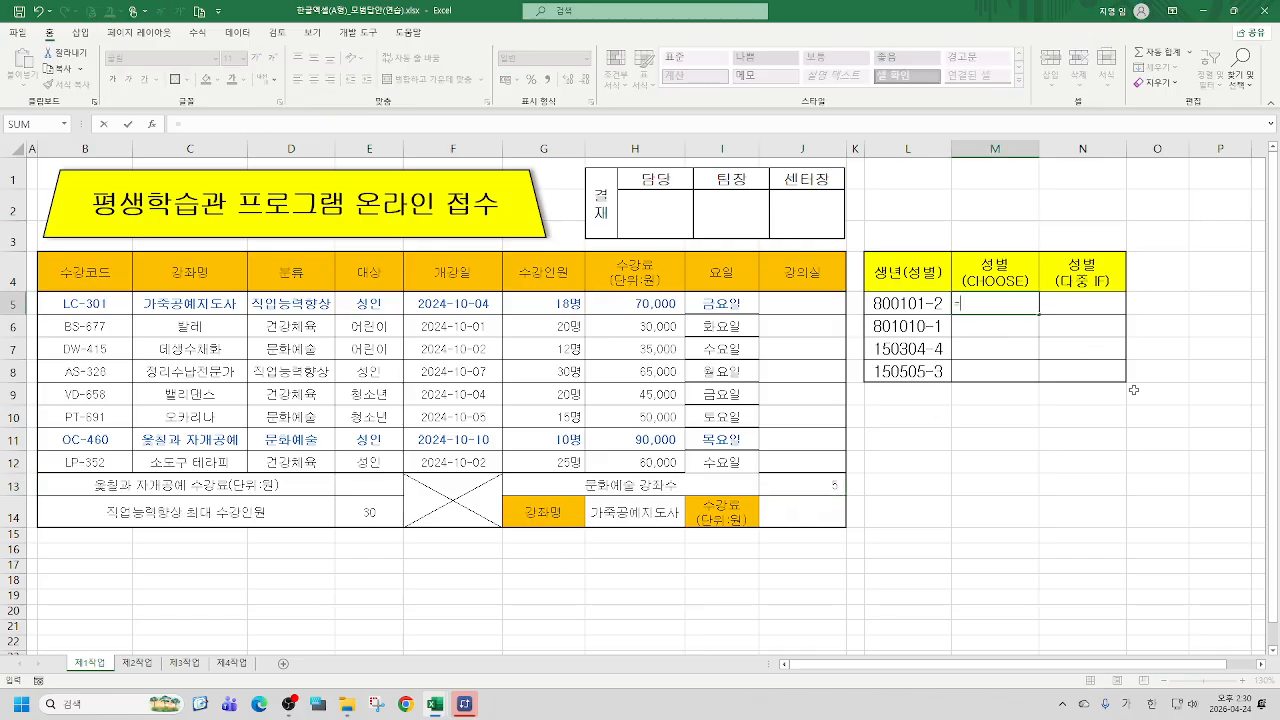
{"action": "type", "text": "초"}
{"action": "key", "text": "BackSpace"}
{"action": "key", "text": "Hangul"}
{"action": "type", "text": "CH"}
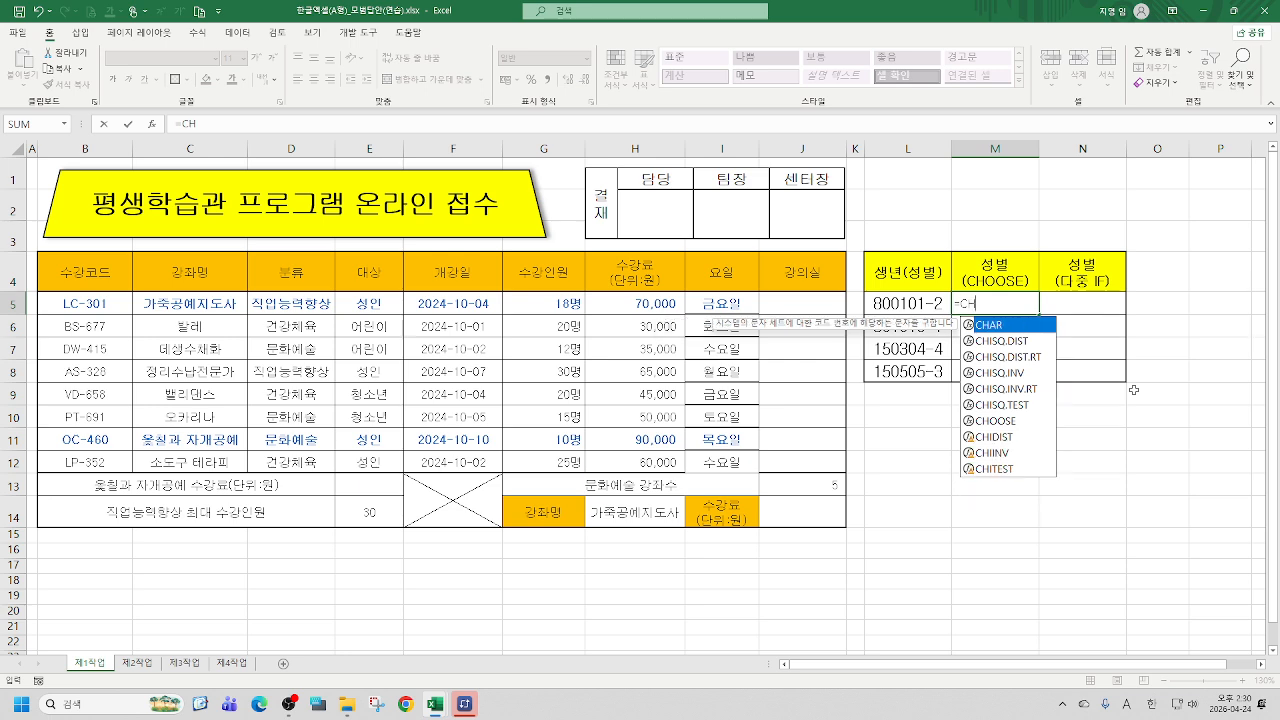
{"action": "double_click", "coordinate": [1010, 422]}
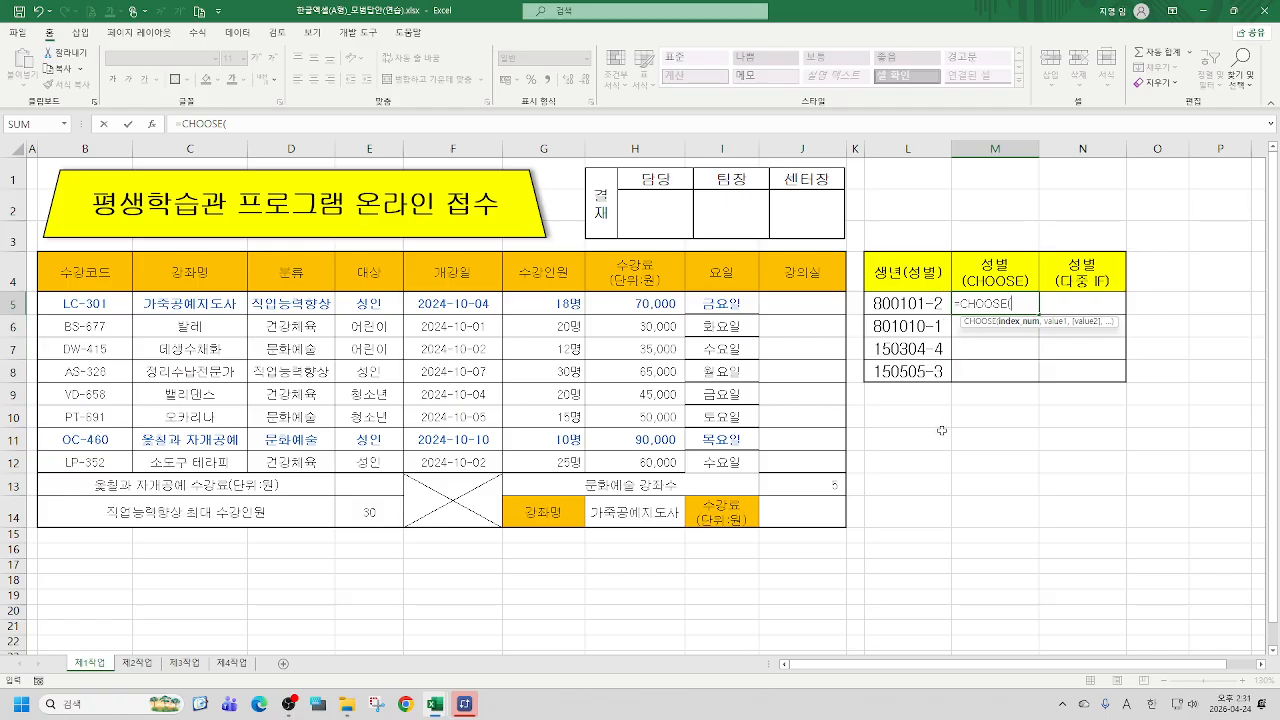
{"action": "type", "text": "RI"}
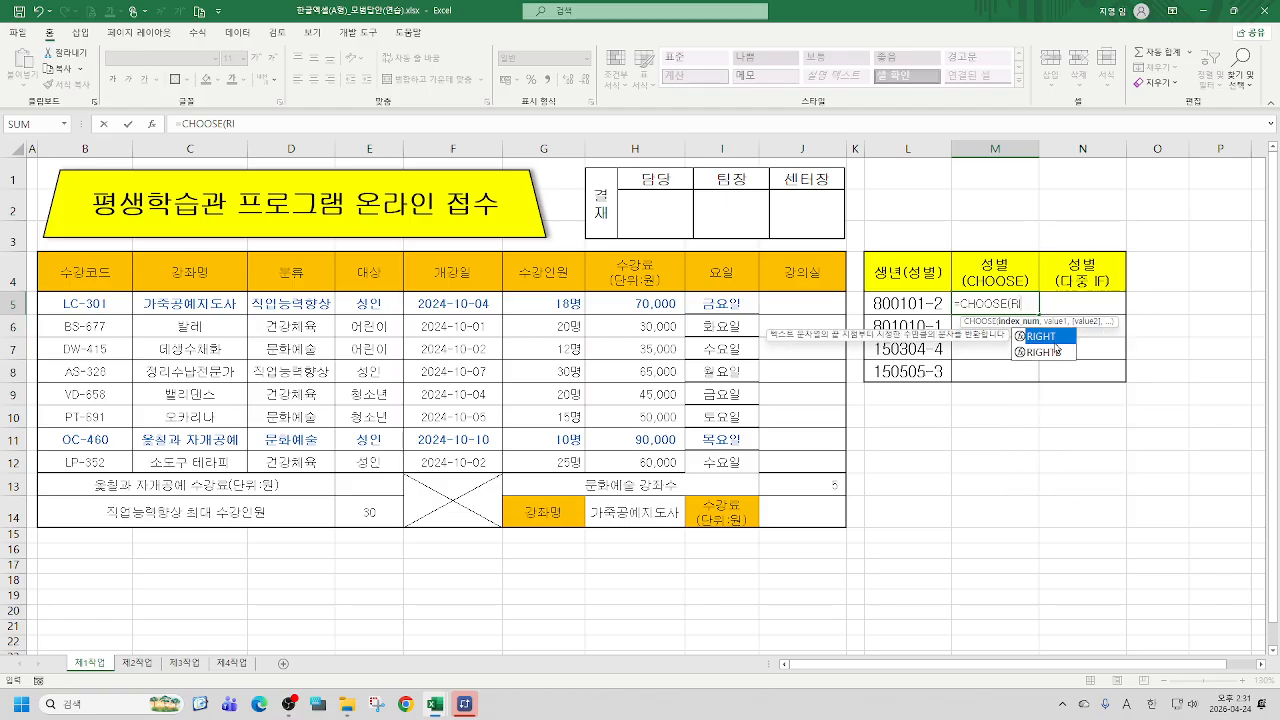
{"action": "double_click", "coordinate": [1050, 338]}
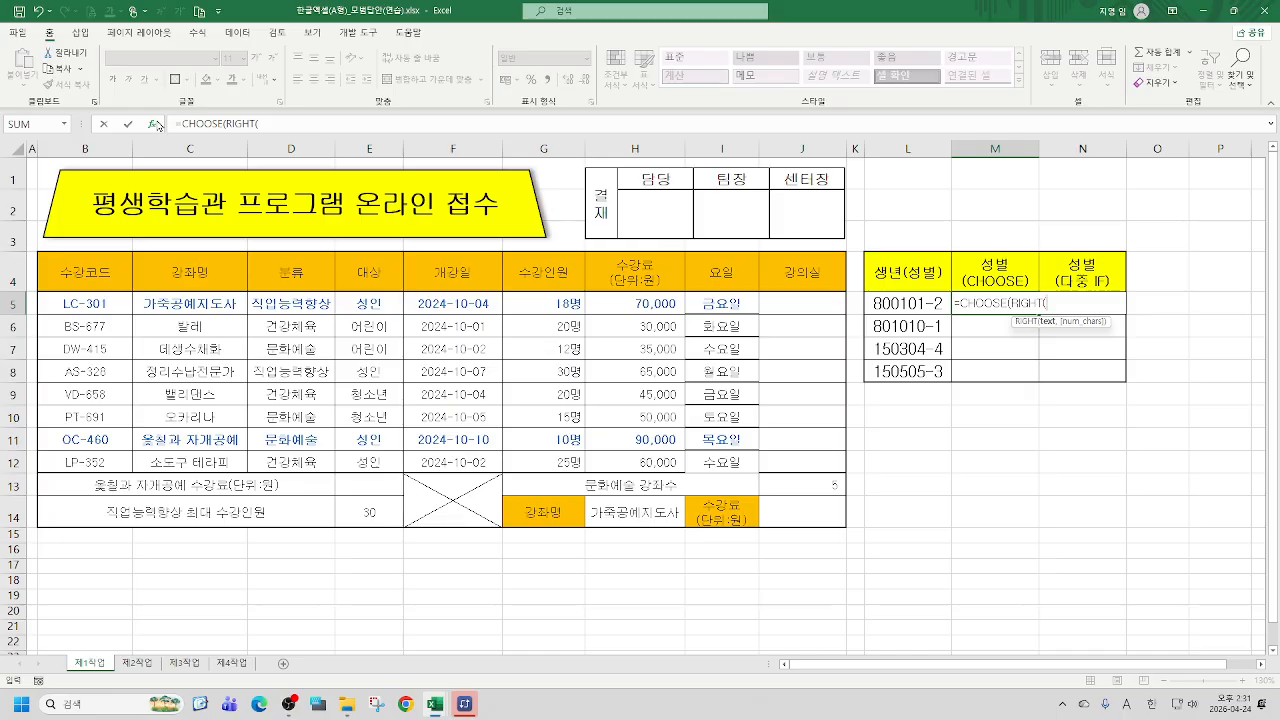
Set the nested RIGHT function's text to L5 and its number of characters to 1
{"action": "left_click", "coordinate": [155, 124]}
{"action": "left_click_drag", "start_coordinate": [1060, 160], "coordinate": [1066, 65]}
{"action": "left_click", "coordinate": [891, 295]}
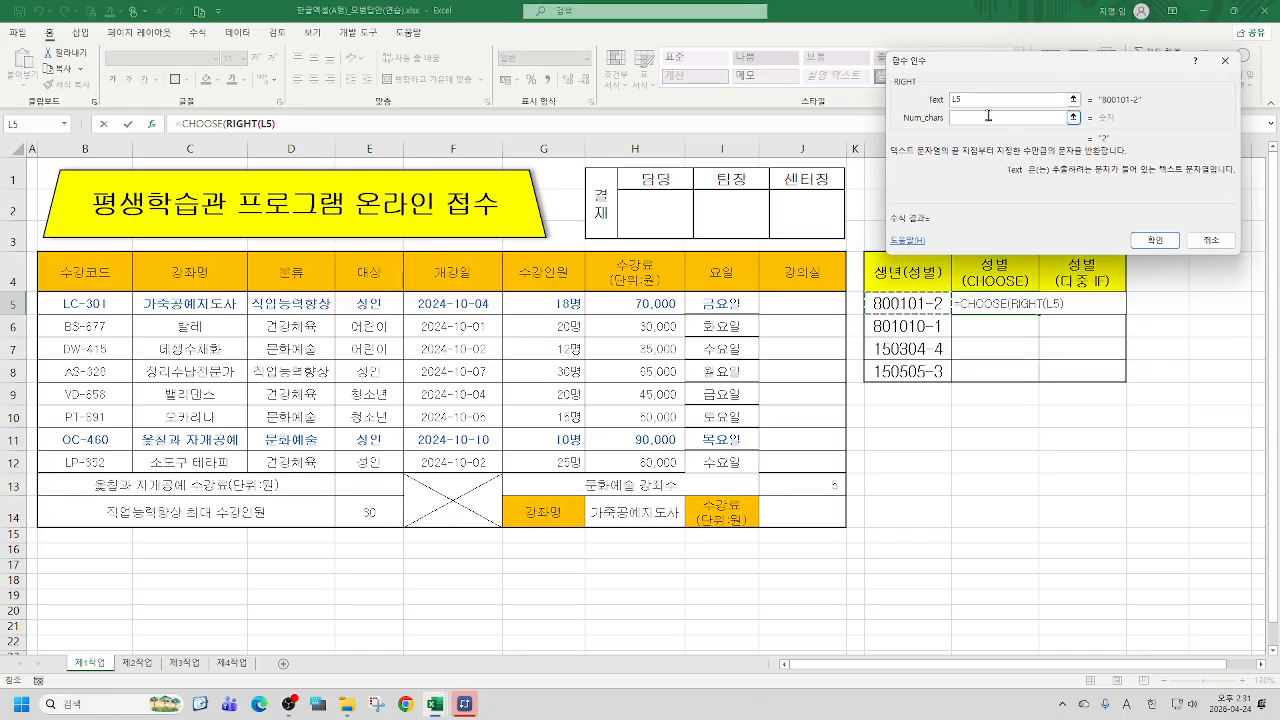
{"action": "left_click", "coordinate": [988, 117]}
{"action": "type", "text": "1"}
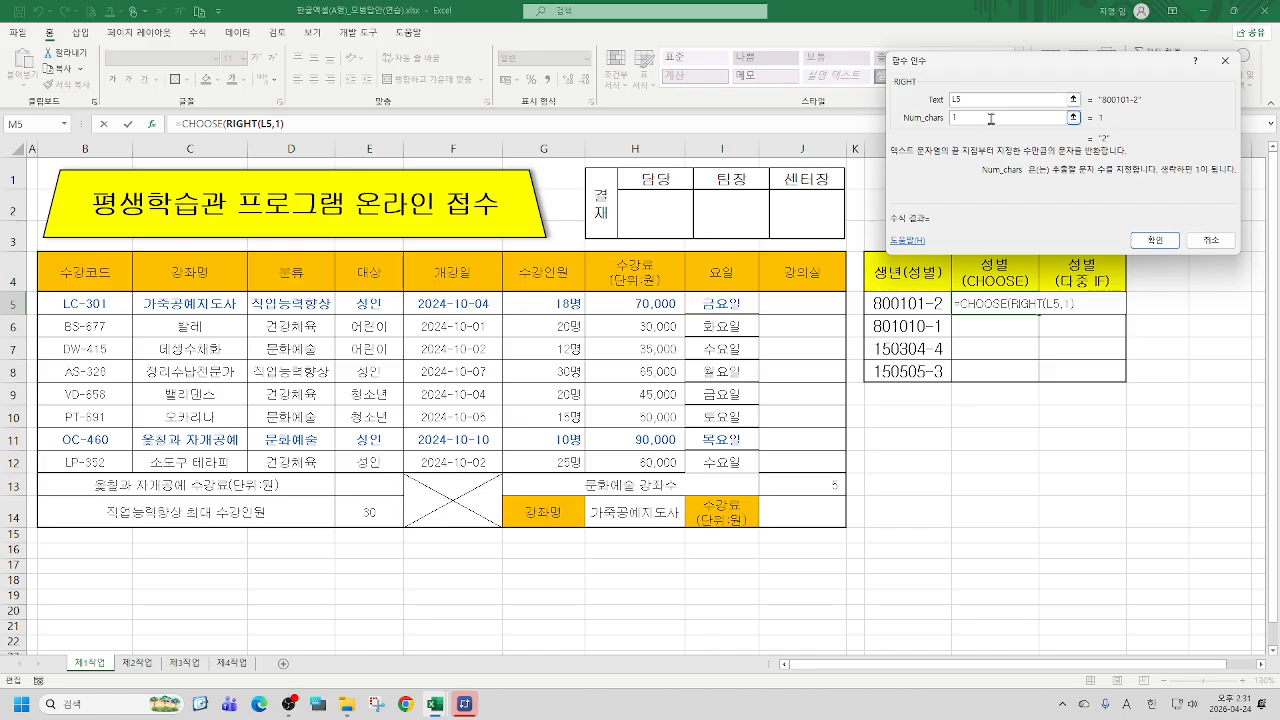
{"action": "left_click", "coordinate": [955, 100]}
{"action": "left_click_drag", "start_coordinate": [1058, 74], "coordinate": [1062, 76]}
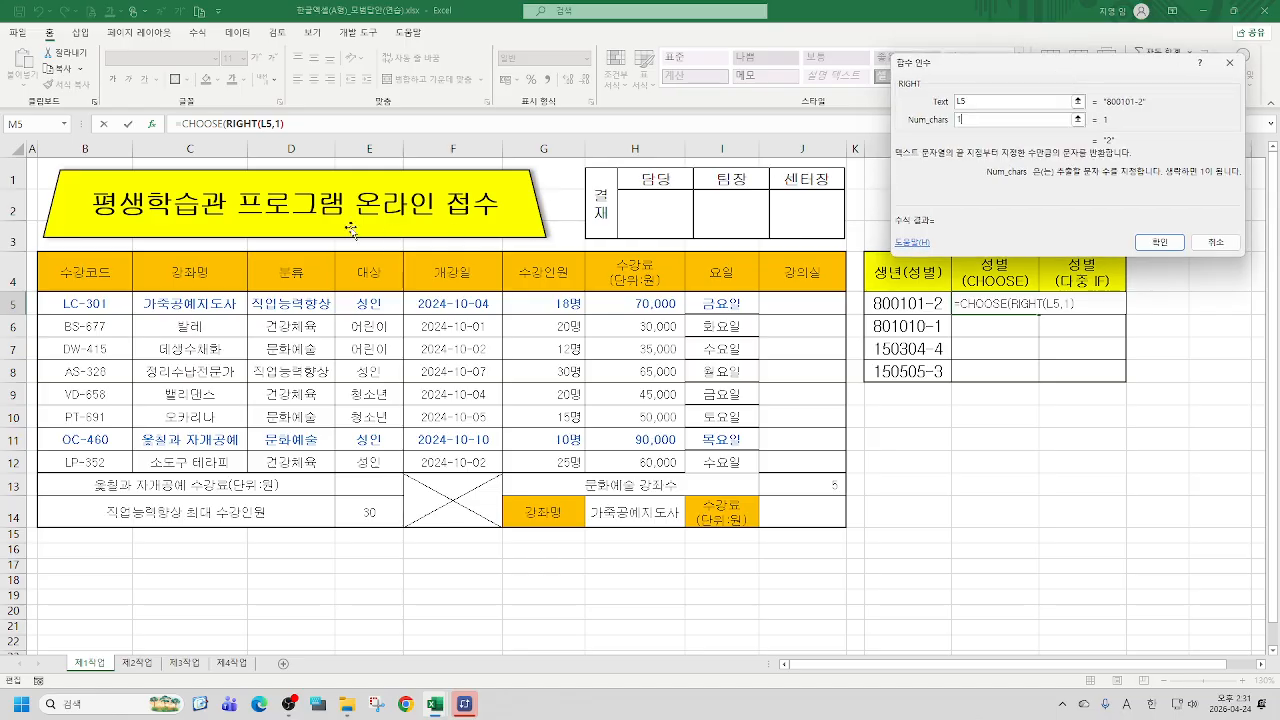
Return to the CHOOSE arguments and set Value1 to 남성 and Value2 to 여성
{"action": "left_click", "coordinate": [201, 121]}
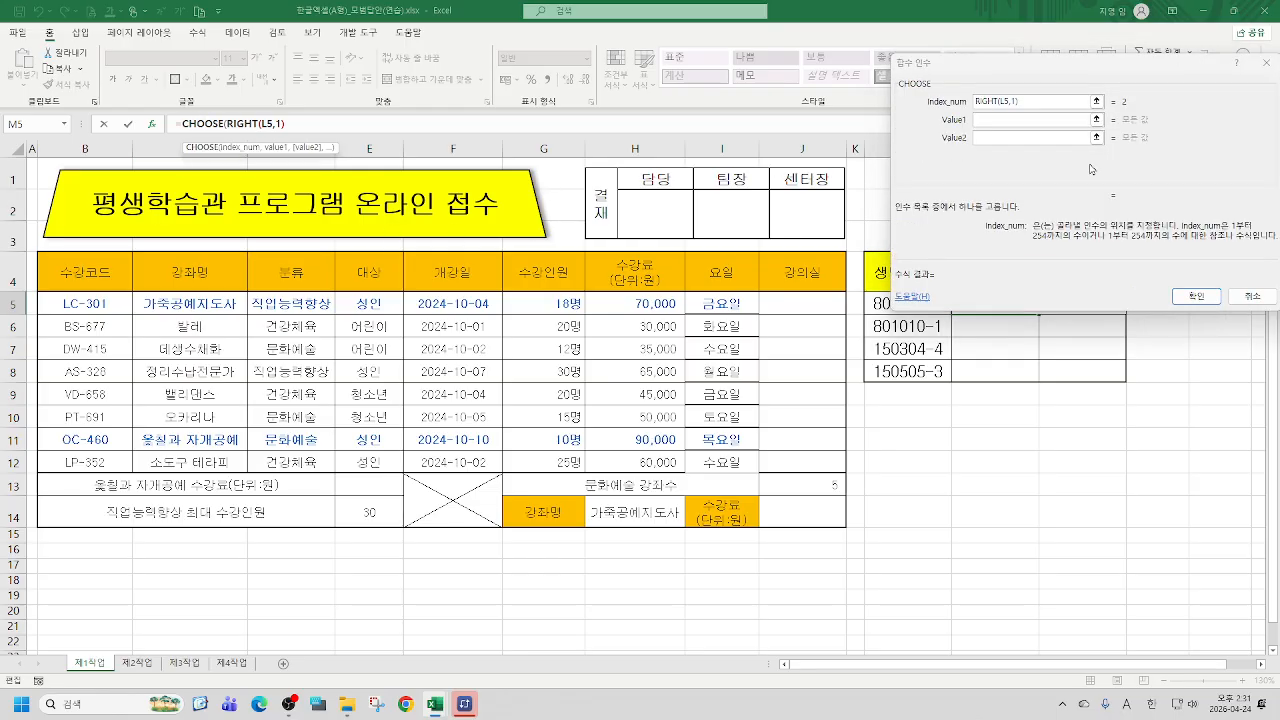
{"action": "left_click", "coordinate": [1001, 119]}
{"action": "type", "text": "5"}
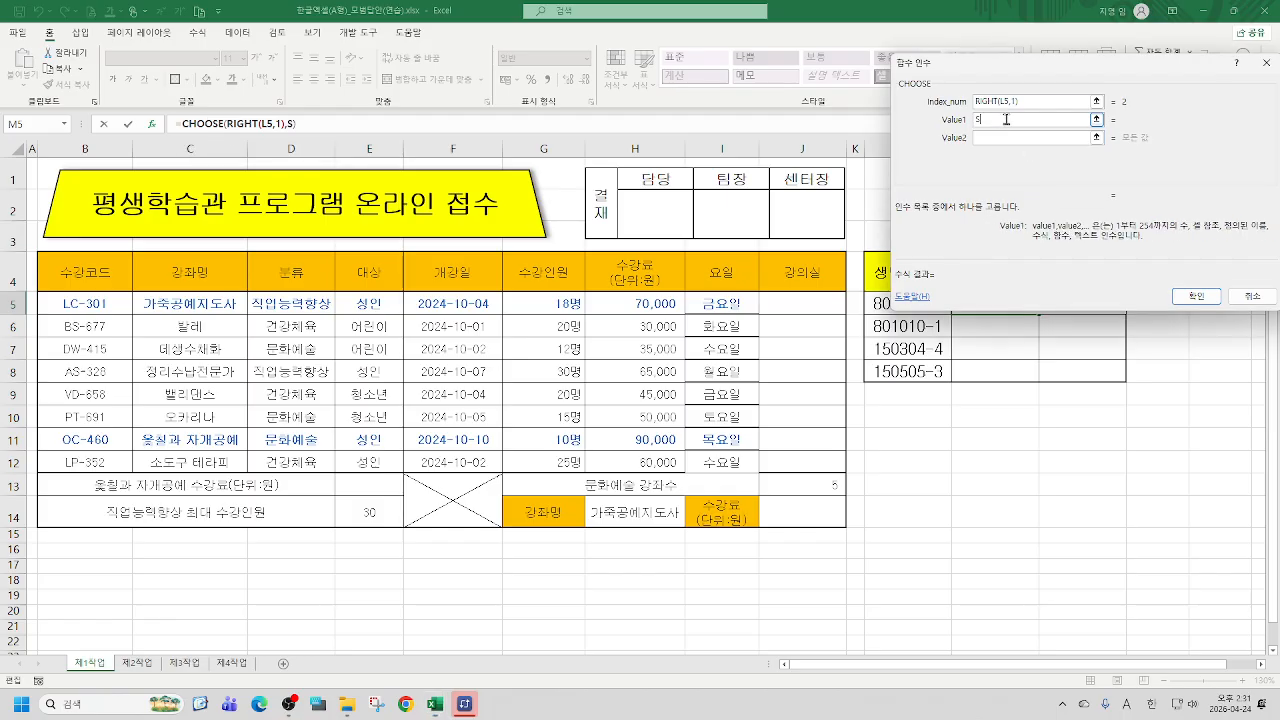
{"action": "key", "text": "BackSpace"}
{"action": "key", "text": "Hangul"}
{"action": "type", "text": "니"}
{"action": "type", "text": "성"}
{"action": "key", "text": "Tab"}
{"action": "type", "text": "여성"}
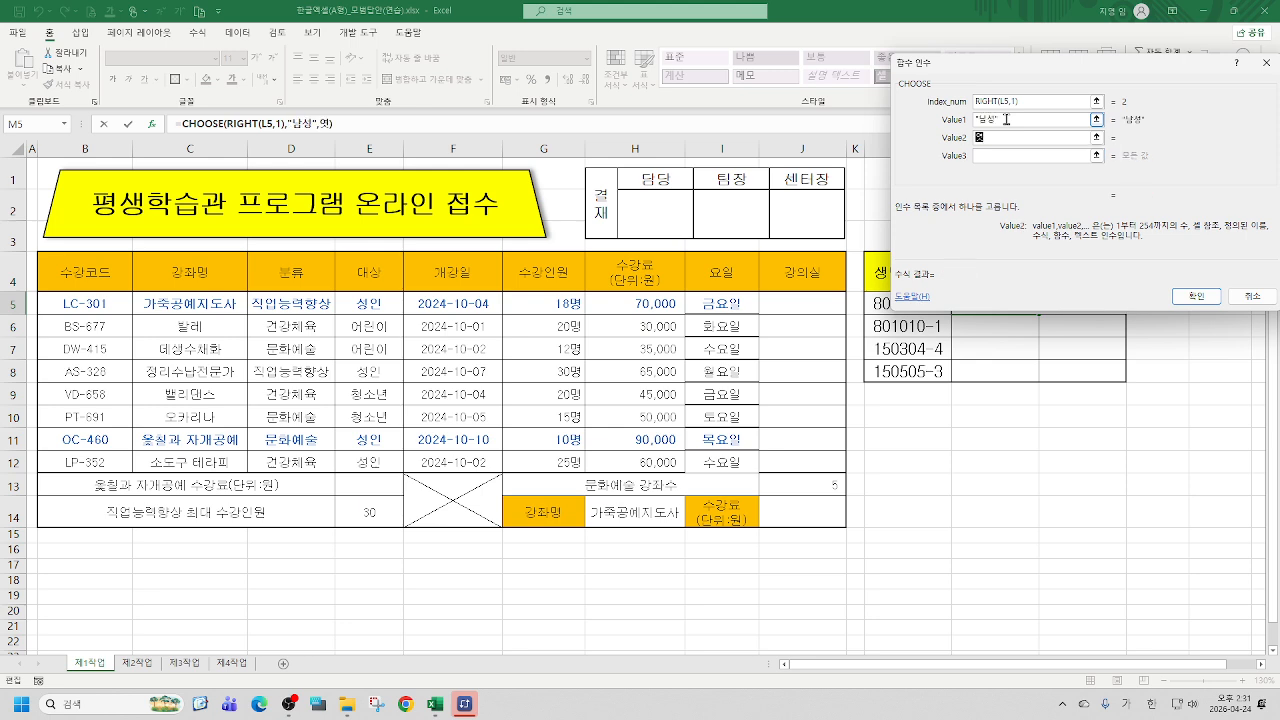
Set CHOOSE's Value3 to 남성 and Value4 to 여성, and confirm the formula
{"action": "key", "text": "Tab"}
{"action": "type", "text": "남성"}
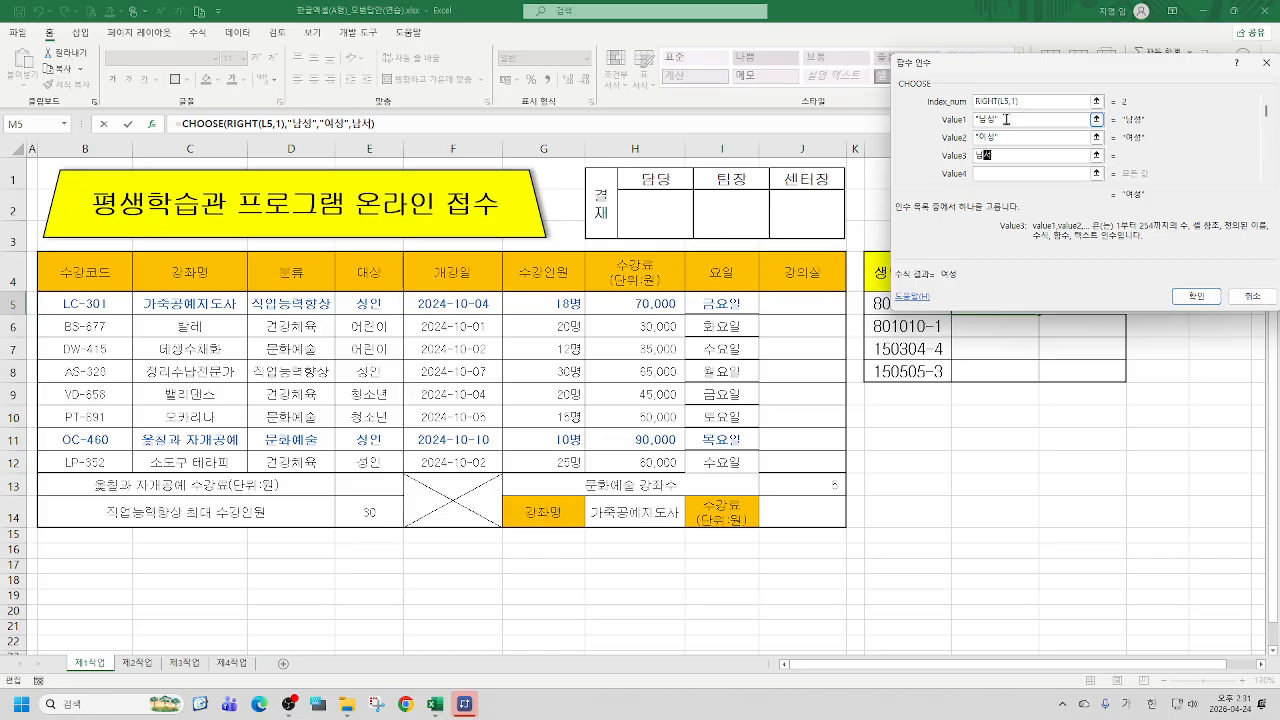
{"action": "key", "text": "Tab"}
{"action": "type", "text": "여성"}
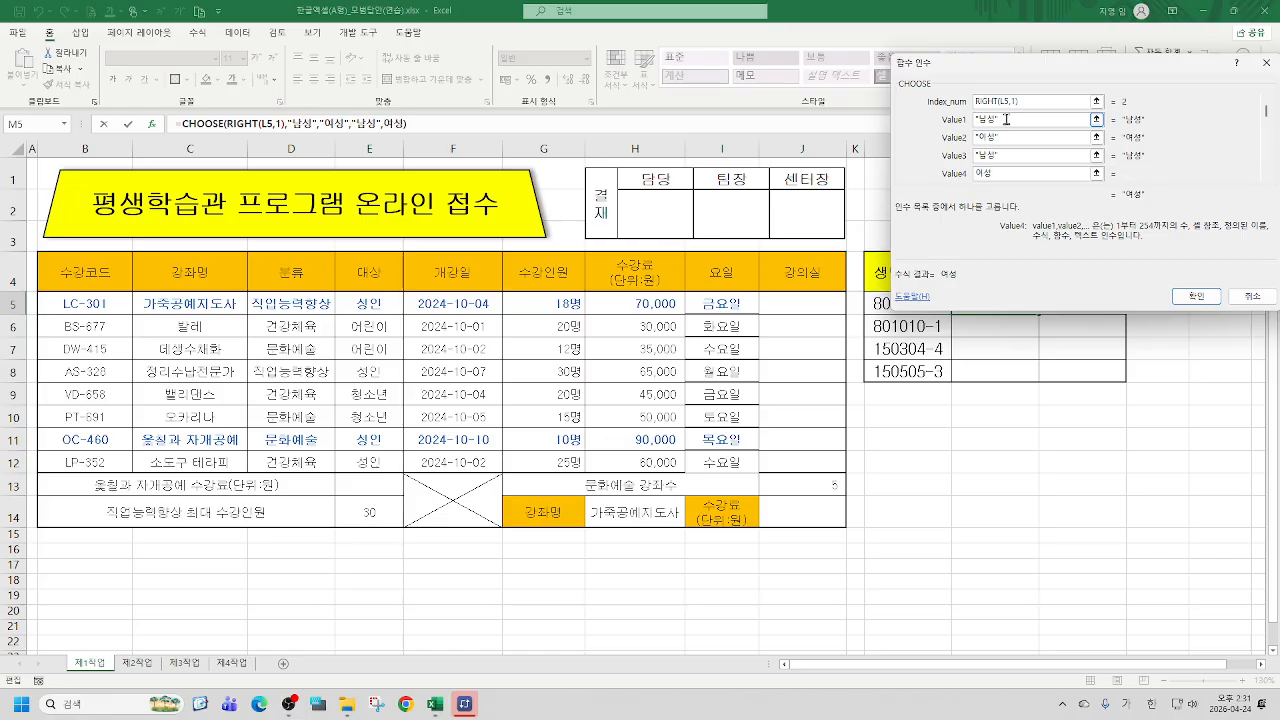
{"action": "key", "text": "Tab"}
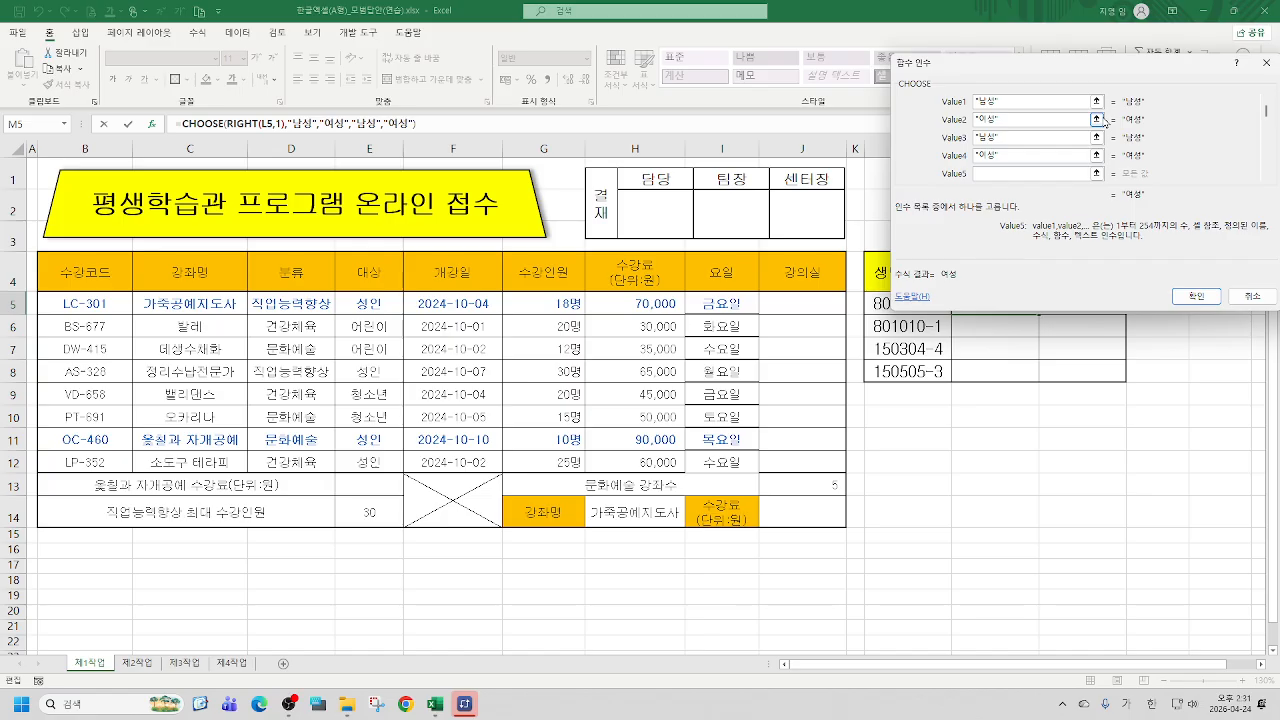
{"action": "left_click", "coordinate": [1196, 296]}
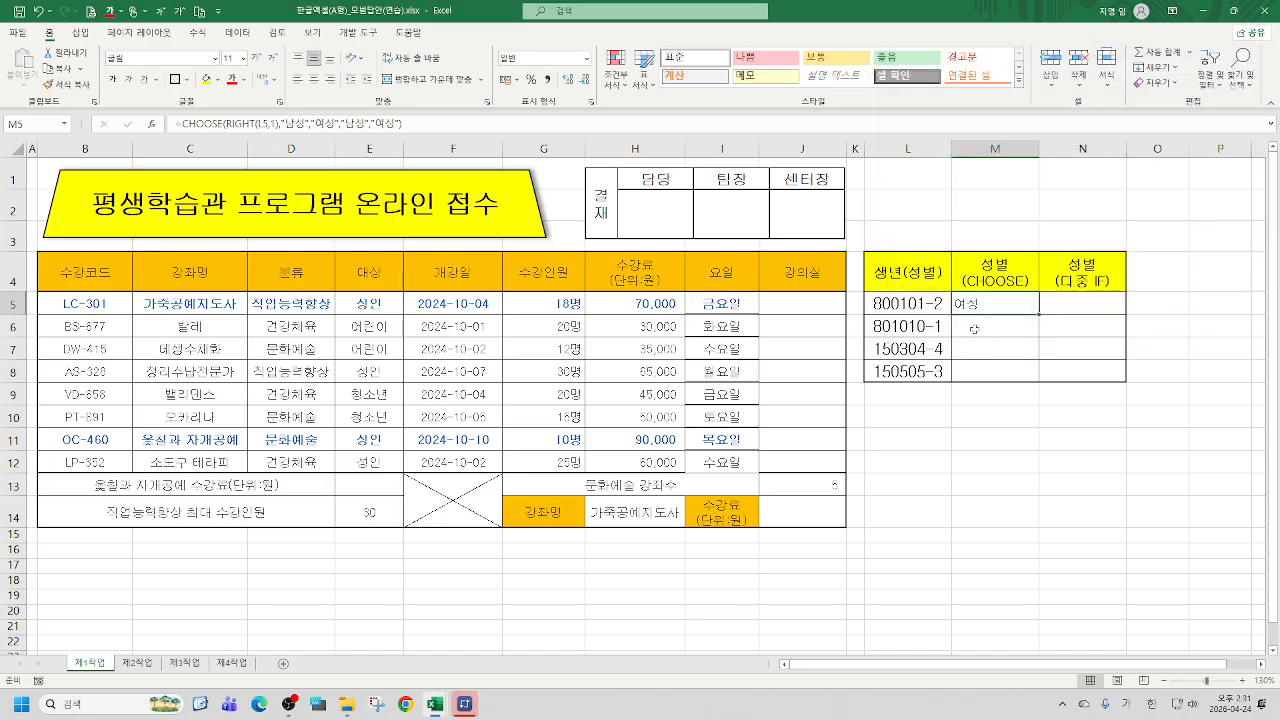
Centre the cells M5:N8 horizontally and increase their font size to 12
{"action": "mouse_move", "coordinate": [990, 305]}
{"action": "left_mouse_down"}
{"action": "mouse_move", "coordinate": [990, 370]}
{"action": "mouse_move", "coordinate": [1082, 370]}
{"action": "left_mouse_up"}
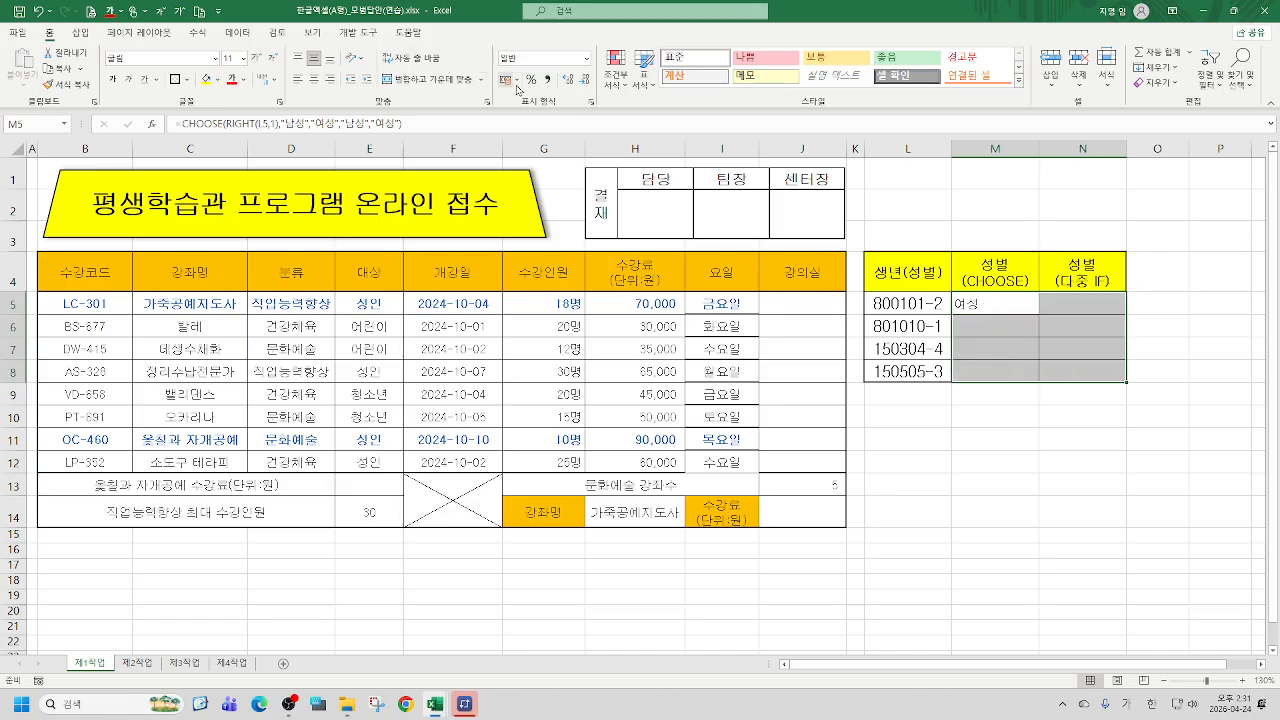
{"action": "left_click", "coordinate": [313, 79]}
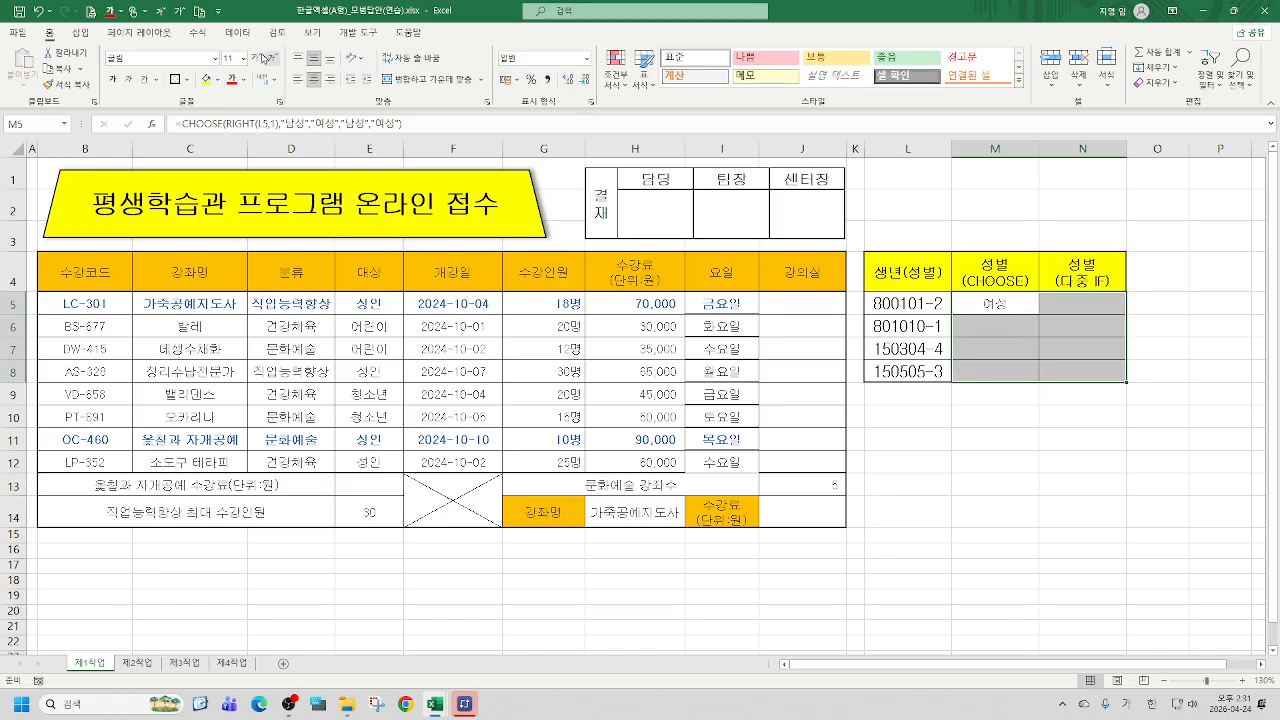
{"action": "left_click", "coordinate": [264, 58]}
{"action": "left_click", "coordinate": [1030, 398]}
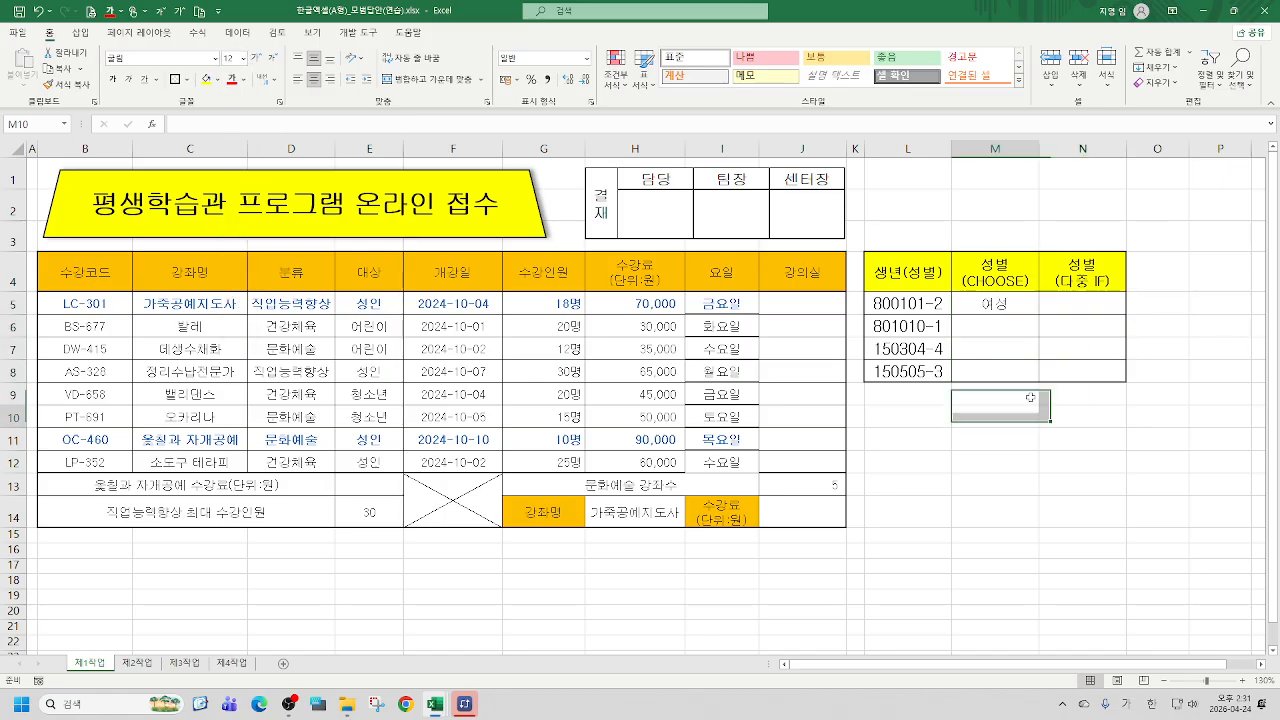
Fill the CHOOSE formula from M5 down to M8 and check the copied formulas
{"action": "left_click", "coordinate": [1000, 303]}
{"action": "left_click_drag", "start_coordinate": [1040, 316], "coordinate": [1044, 382]}
{"action": "key", "text": "Down"}
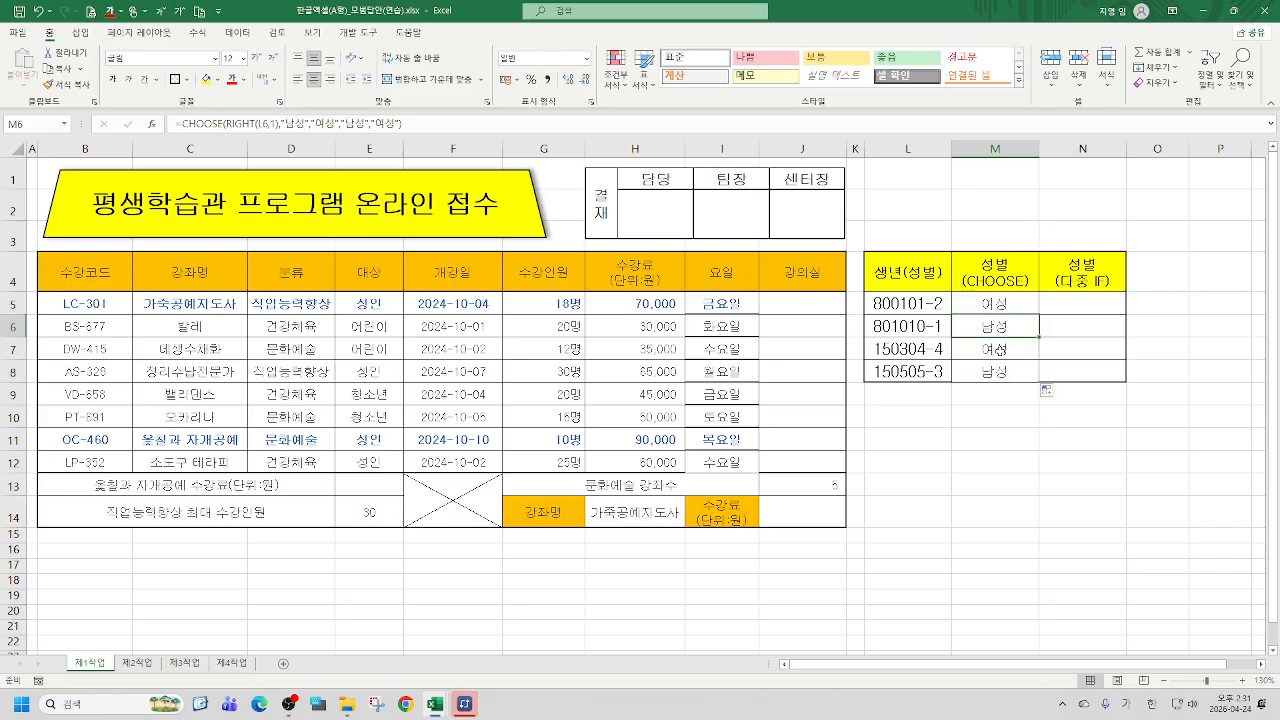
{"action": "key", "text": "Down"}
{"action": "key", "text": "Down"}
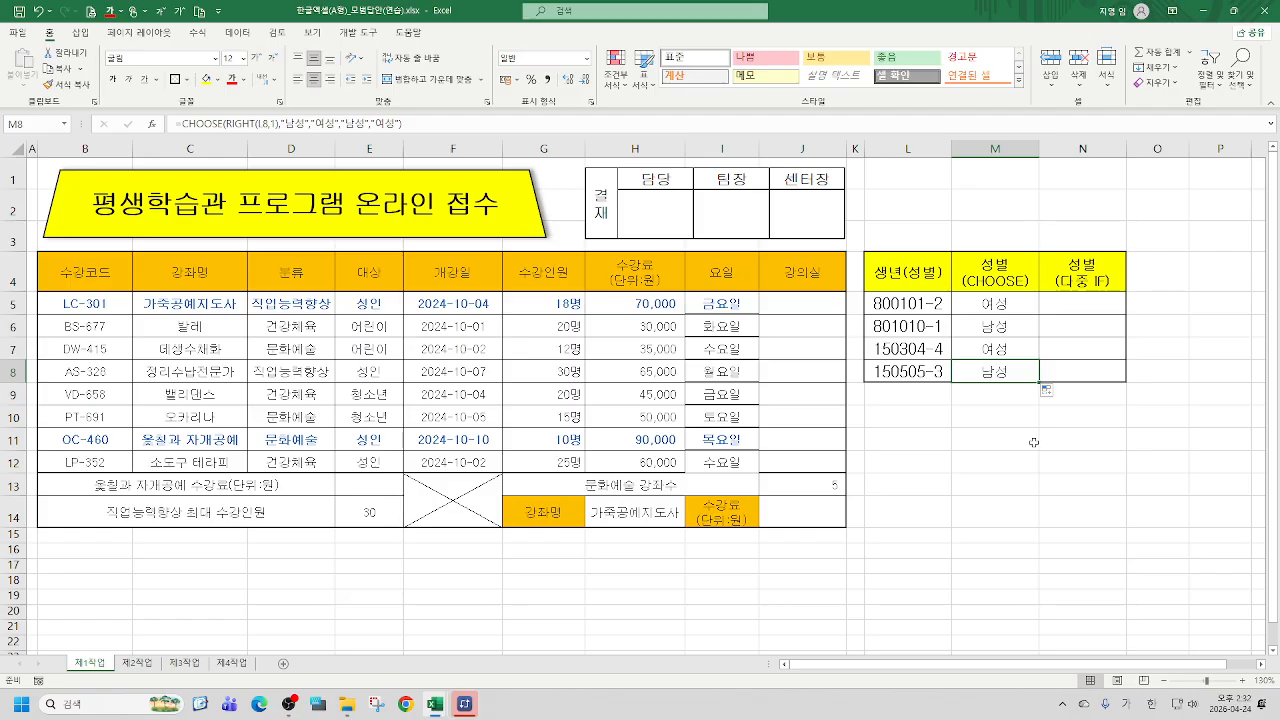
Start an IF formula in cell N5 with a nested RIGHT function in its logical test
{"action": "left_click", "coordinate": [1053, 304]}
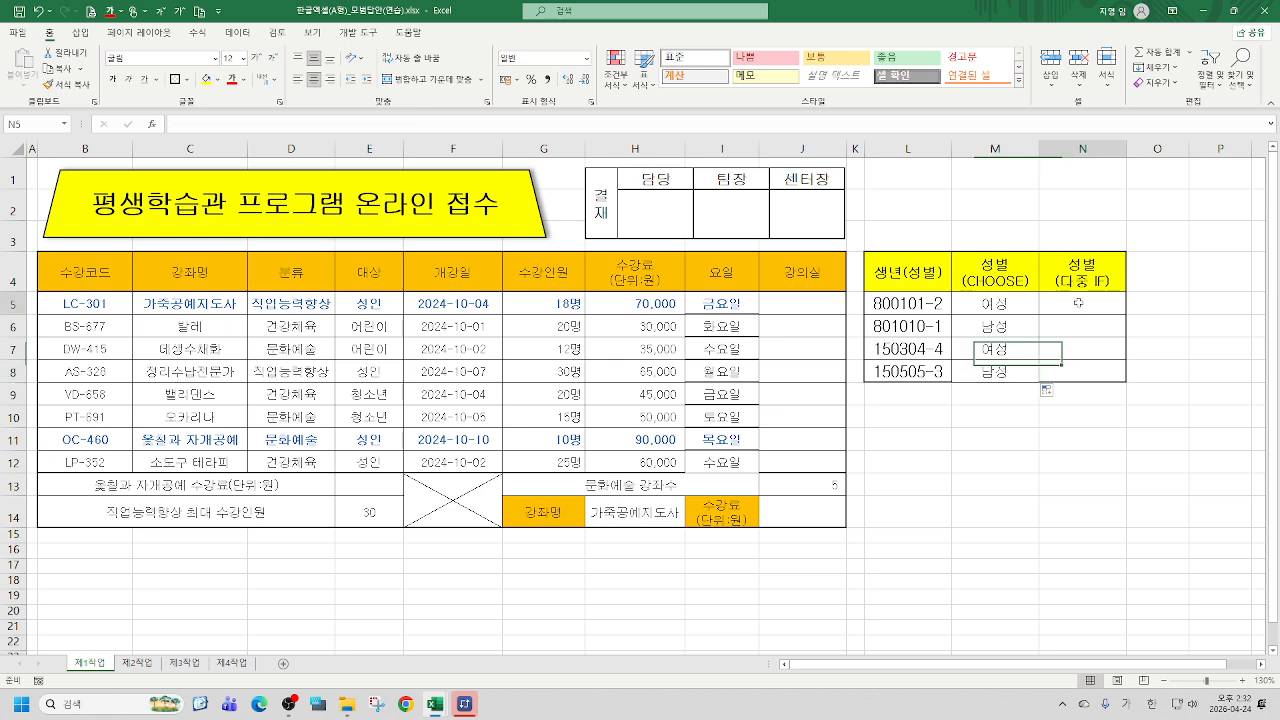
{"action": "type", "text": "="}
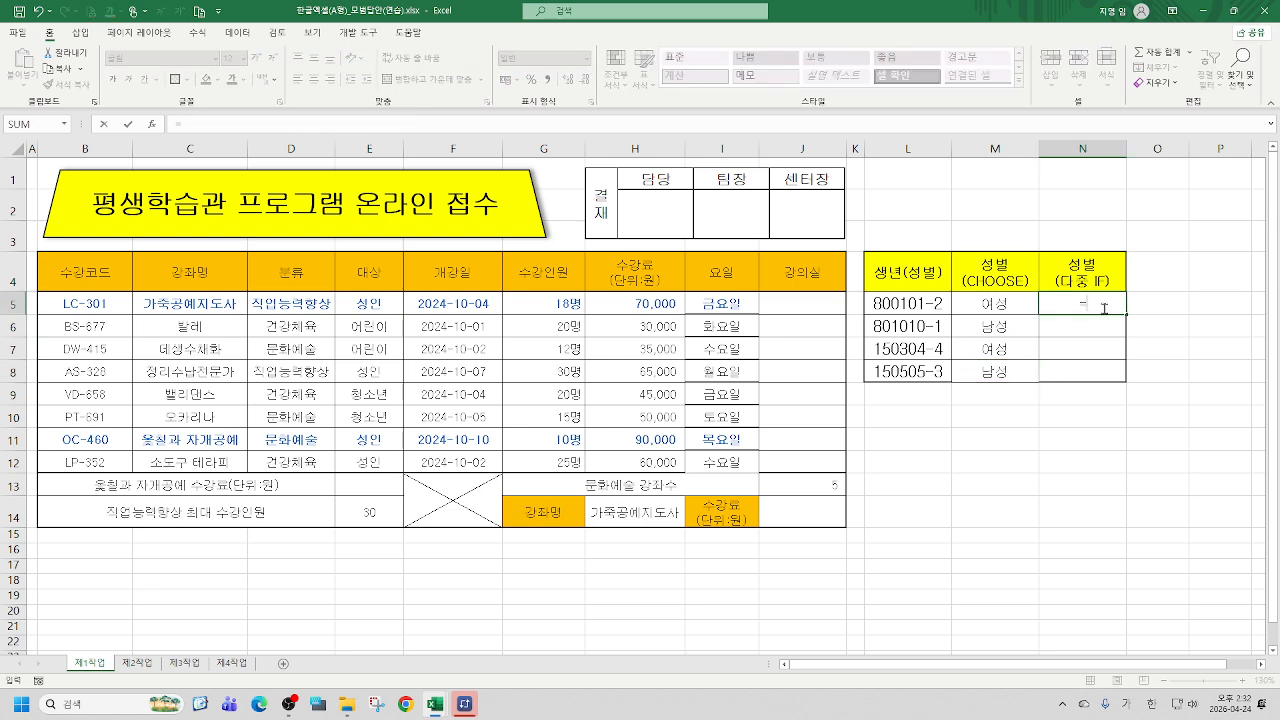
{"action": "type", "text": "ㅑㄹ"}
{"action": "key", "text": "BackSpace"}
{"action": "key", "text": "BackSpace"}
{"action": "key", "text": "Hangul"}
{"action": "type", "text": "IF"}
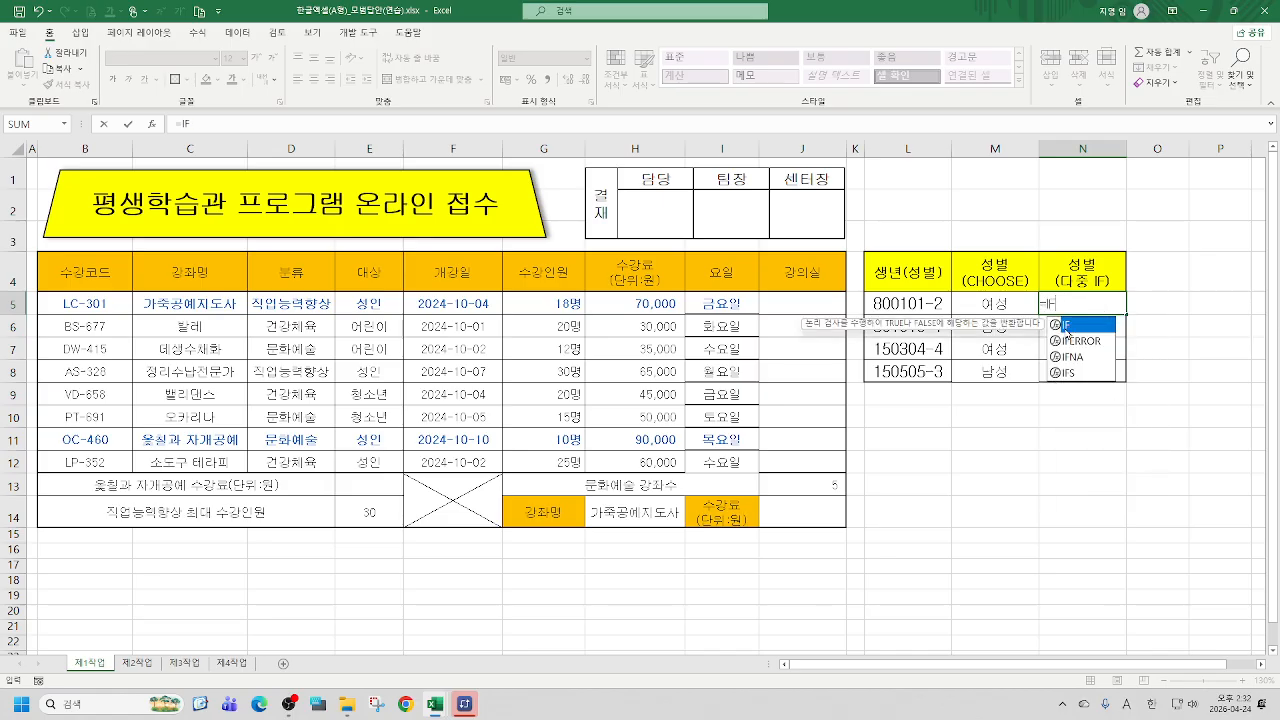
{"action": "double_click", "coordinate": [1066, 324]}
{"action": "type", "text": "RI"}
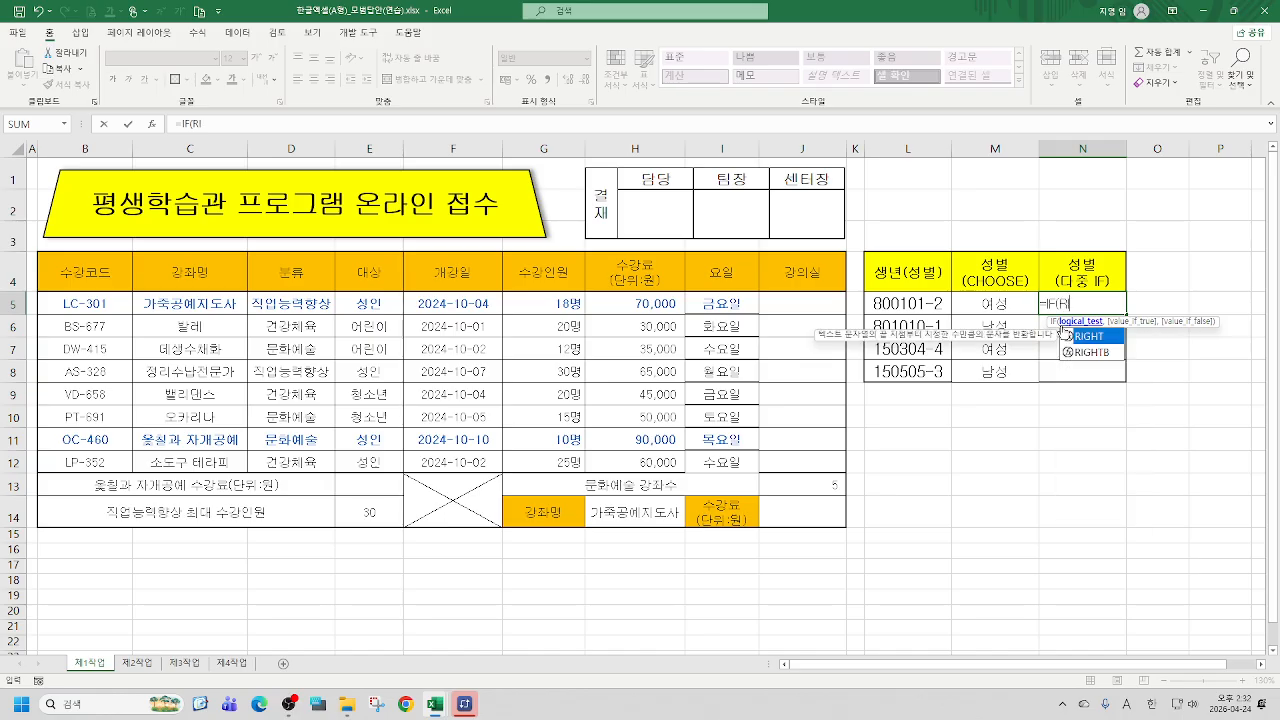
{"action": "double_click", "coordinate": [1089, 337]}
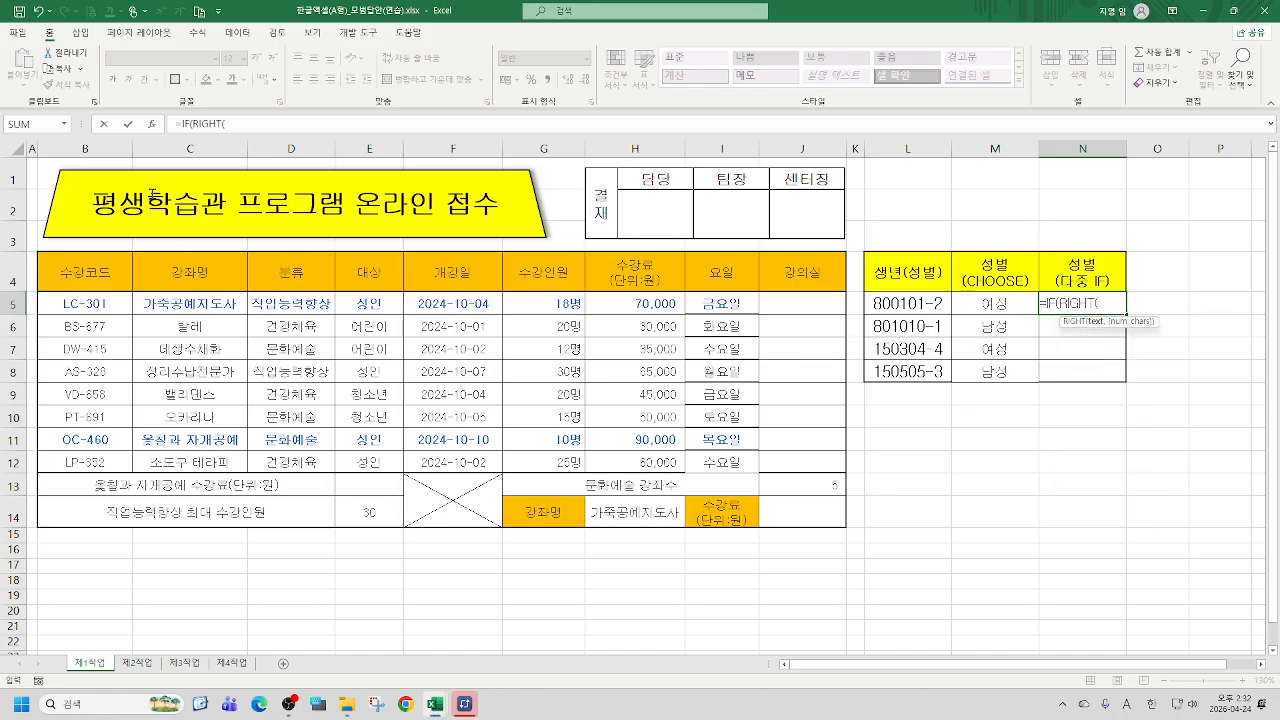
In the N5 formula, have RIGHT extract 1 character from cell L5
{"action": "left_click", "coordinate": [154, 124]}
{"action": "left_click_drag", "start_coordinate": [1060, 100], "coordinate": [1000, 47]}
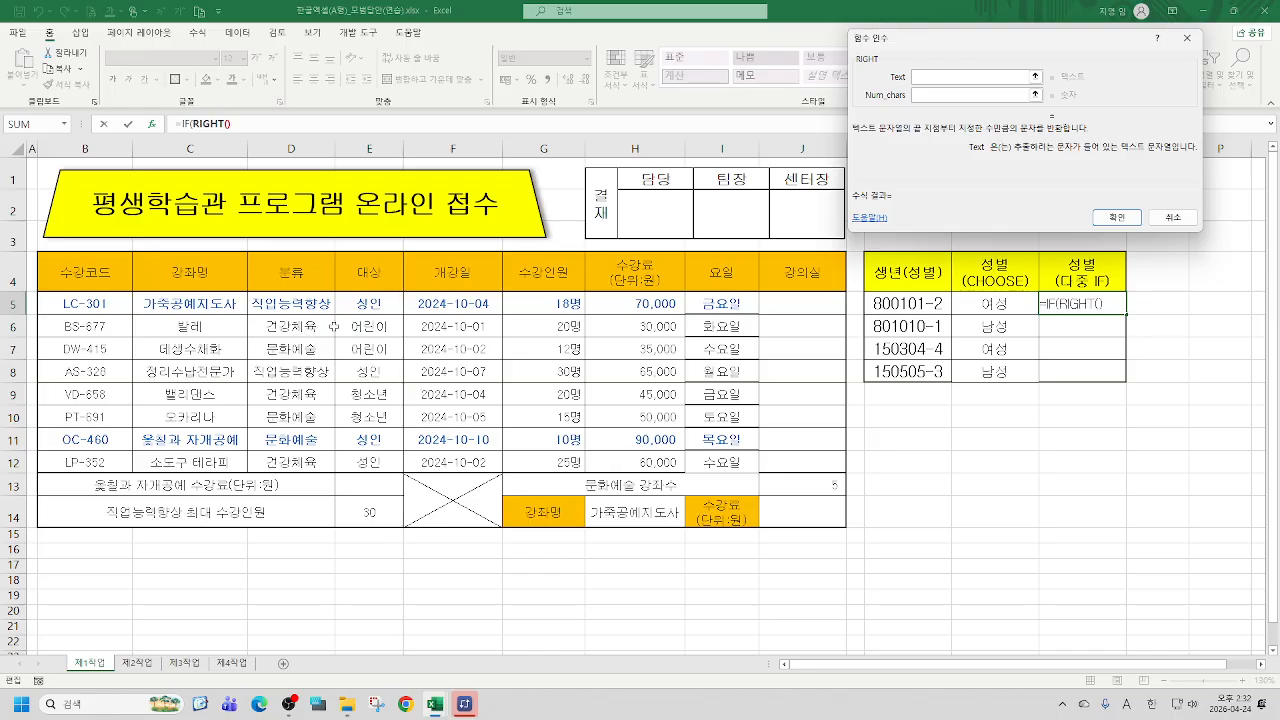
{"action": "left_click", "coordinate": [912, 303]}
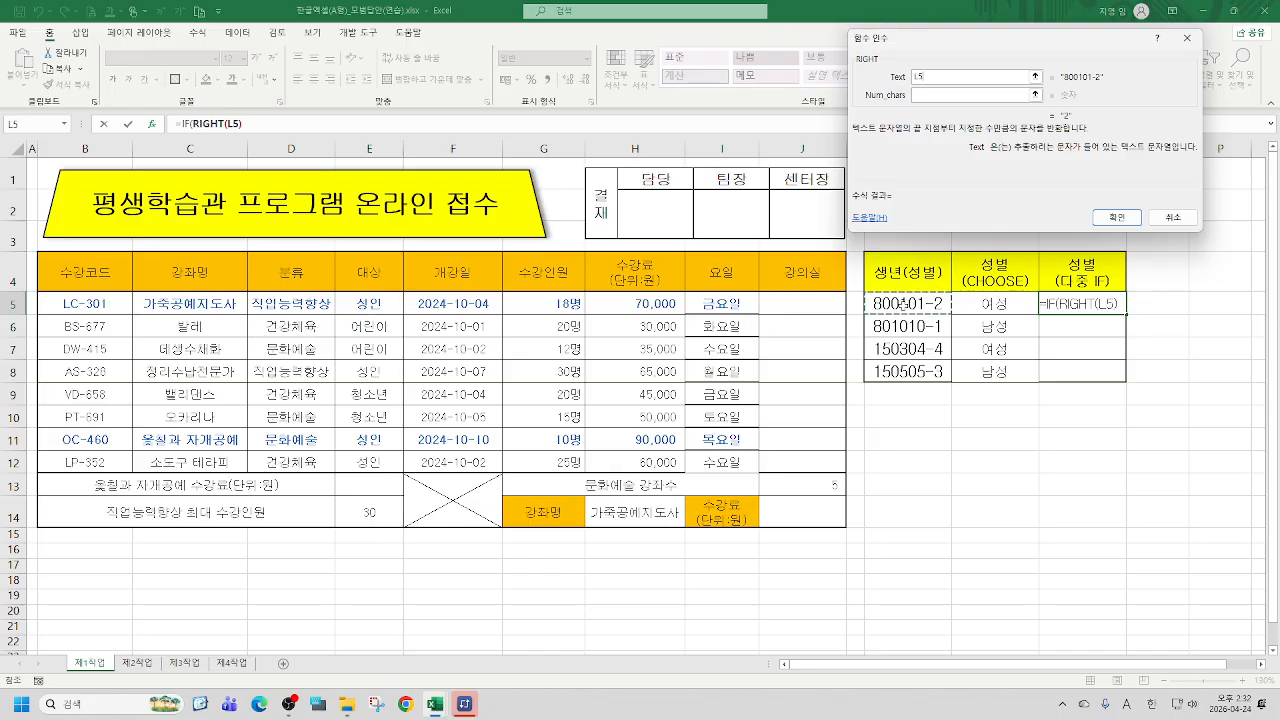
{"action": "left_click", "coordinate": [940, 93]}
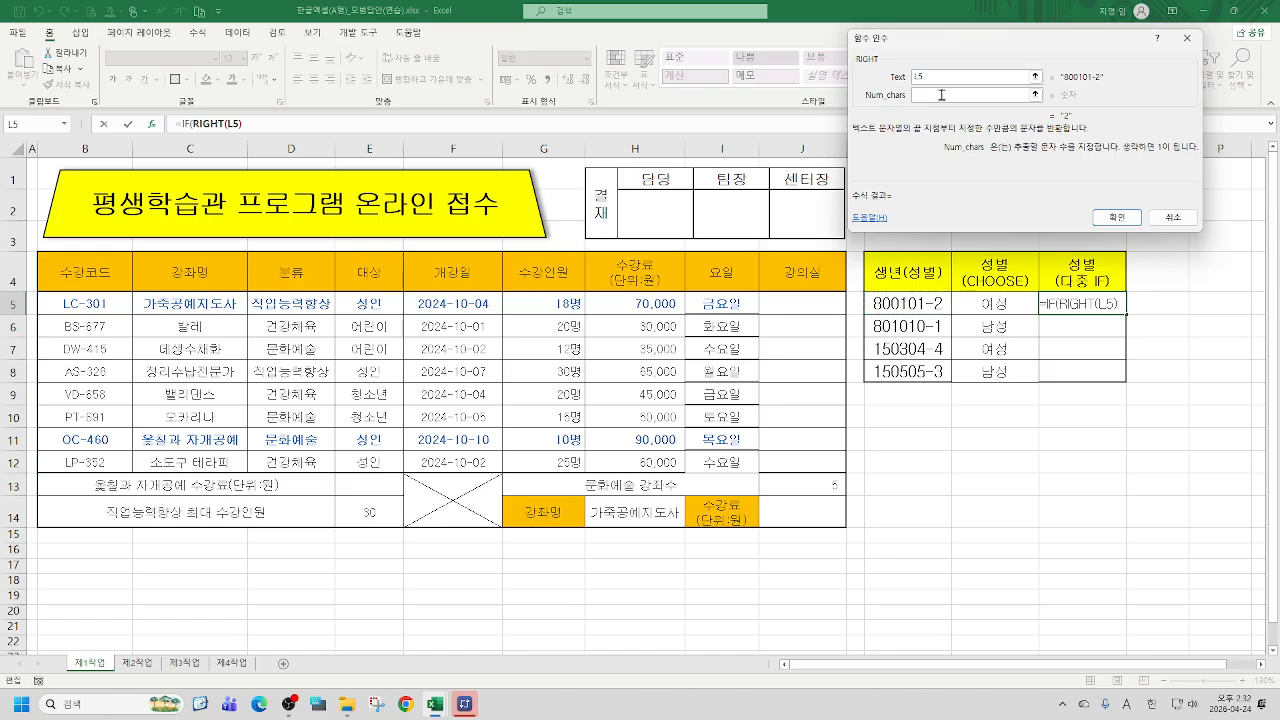
{"action": "type", "text": "1"}
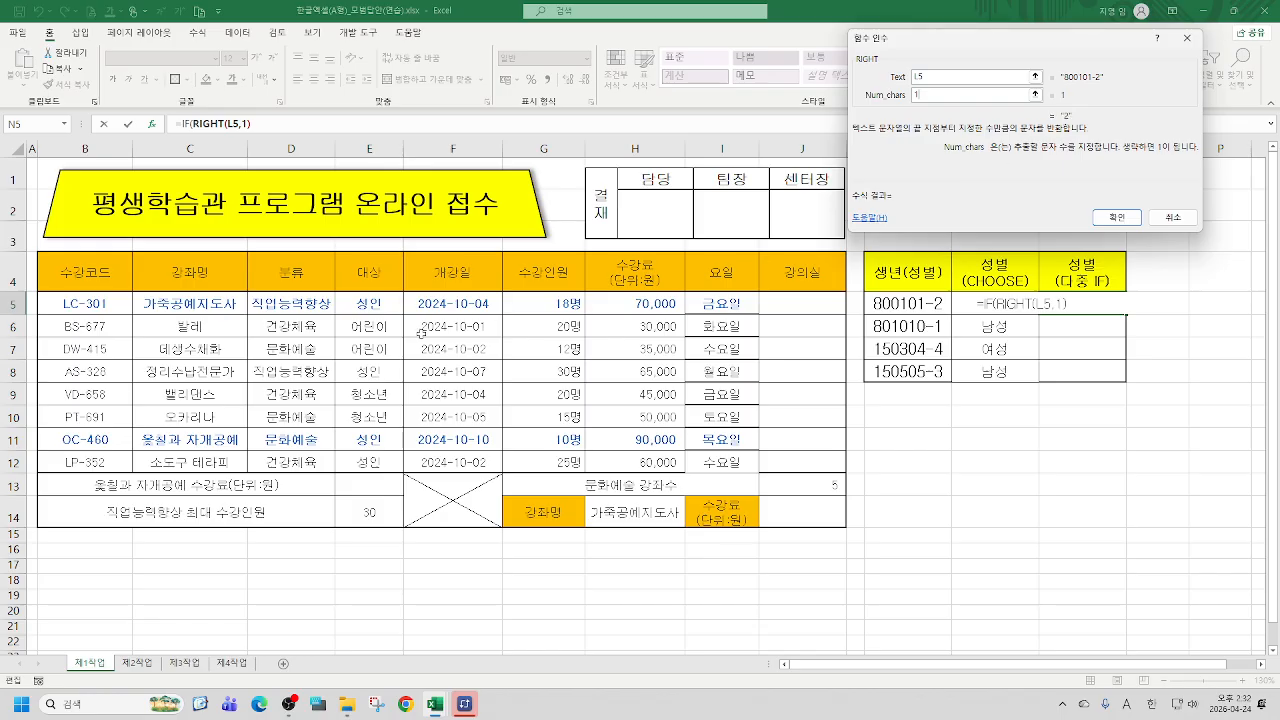
Return to the IF arguments and complete the logical test as RIGHT(L5,1)="1"
{"action": "left_click", "coordinate": [185, 123]}
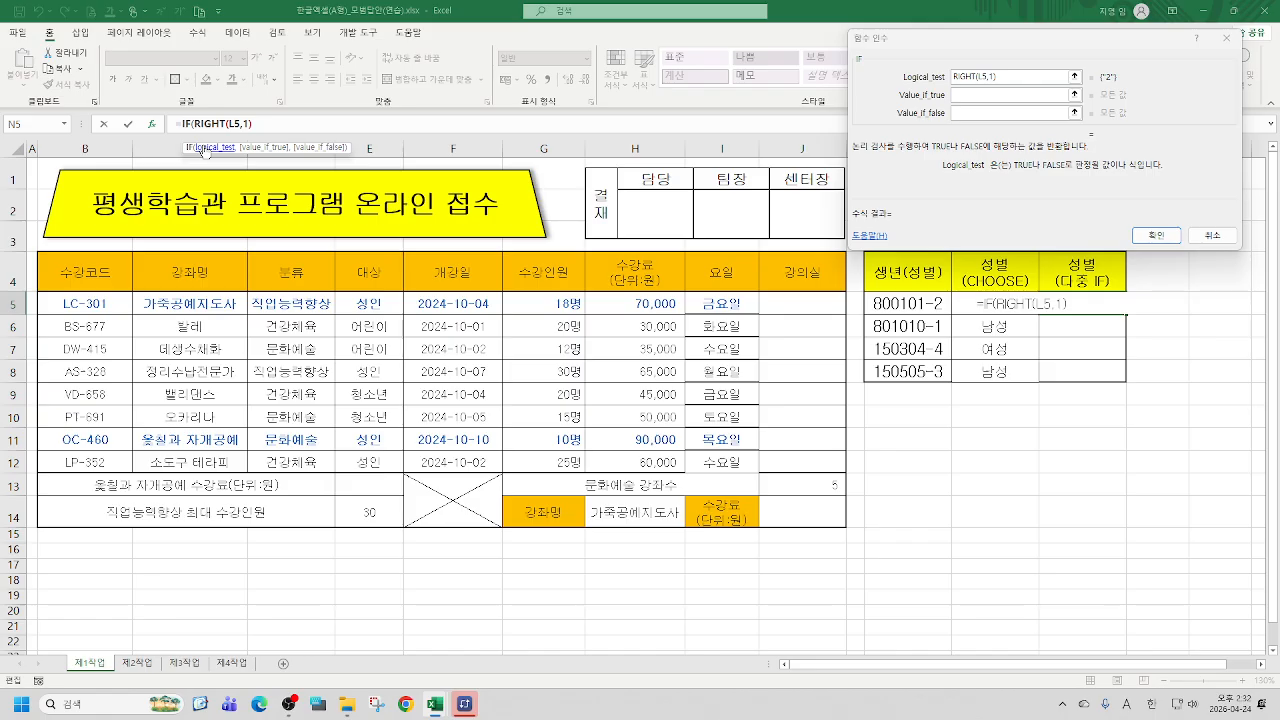
{"action": "left_click", "coordinate": [1049, 77]}
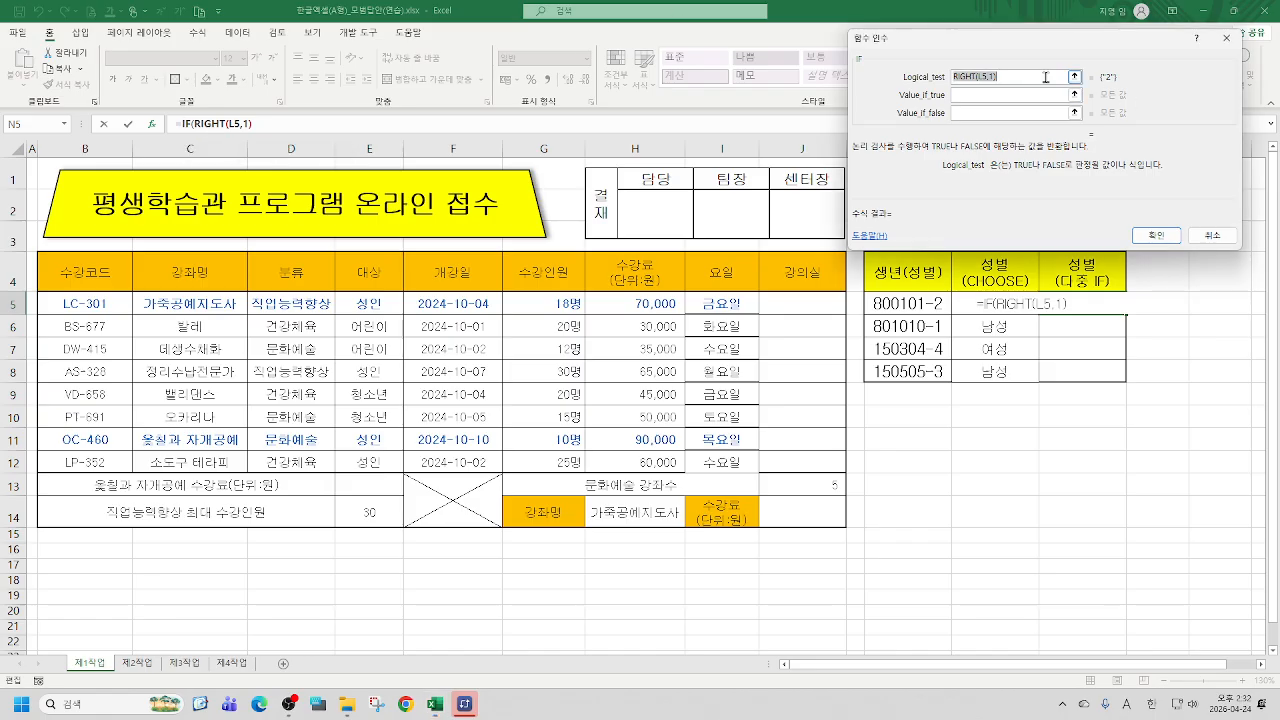
{"action": "left_click", "coordinate": [1041, 77]}
{"action": "type", "text": "="}
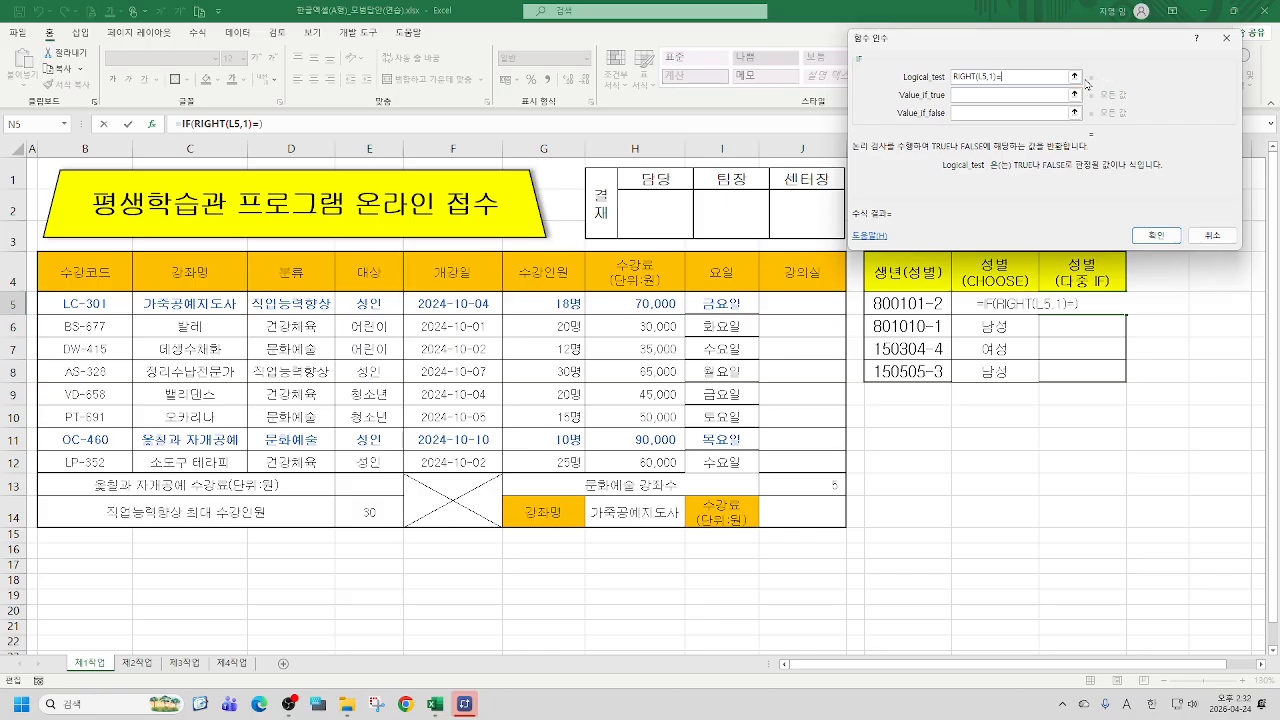
{"action": "type", "text": "\"1\""}
{"action": "key", "text": "Tab"}
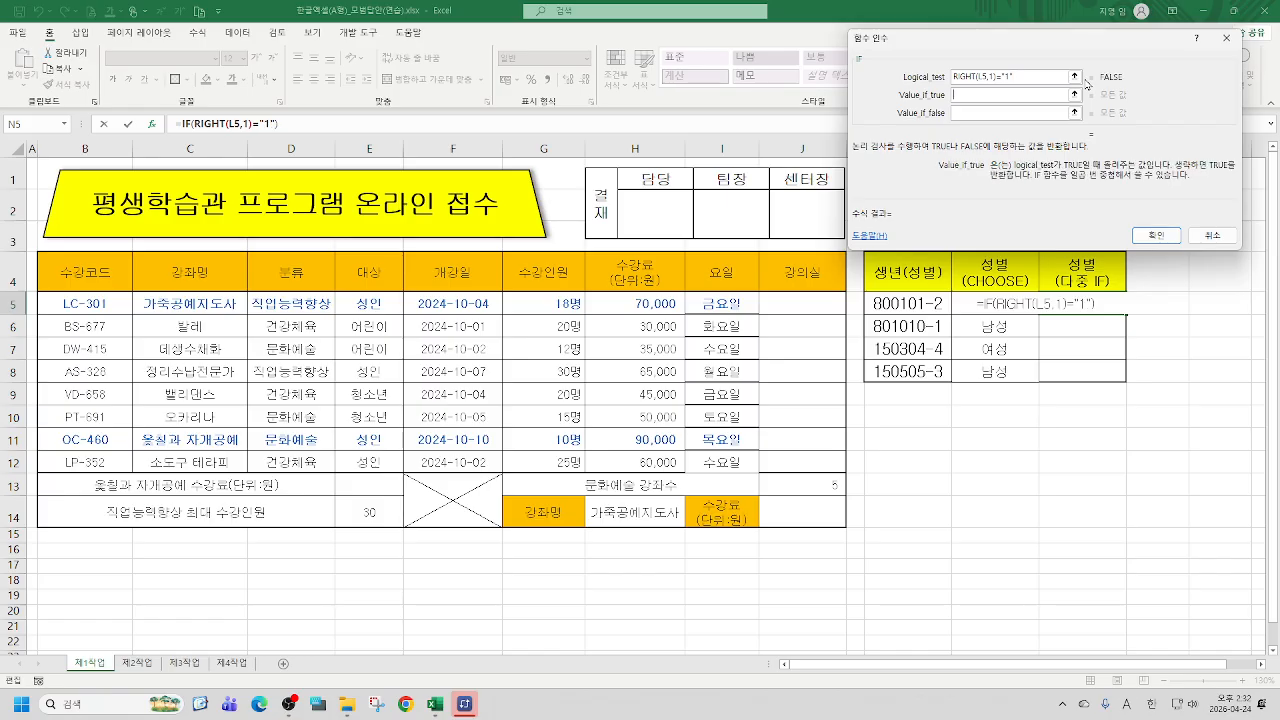
Set the N5 formula's true value to "남성" and nest a second IF function as its false value
{"action": "type", "text": "남성"}
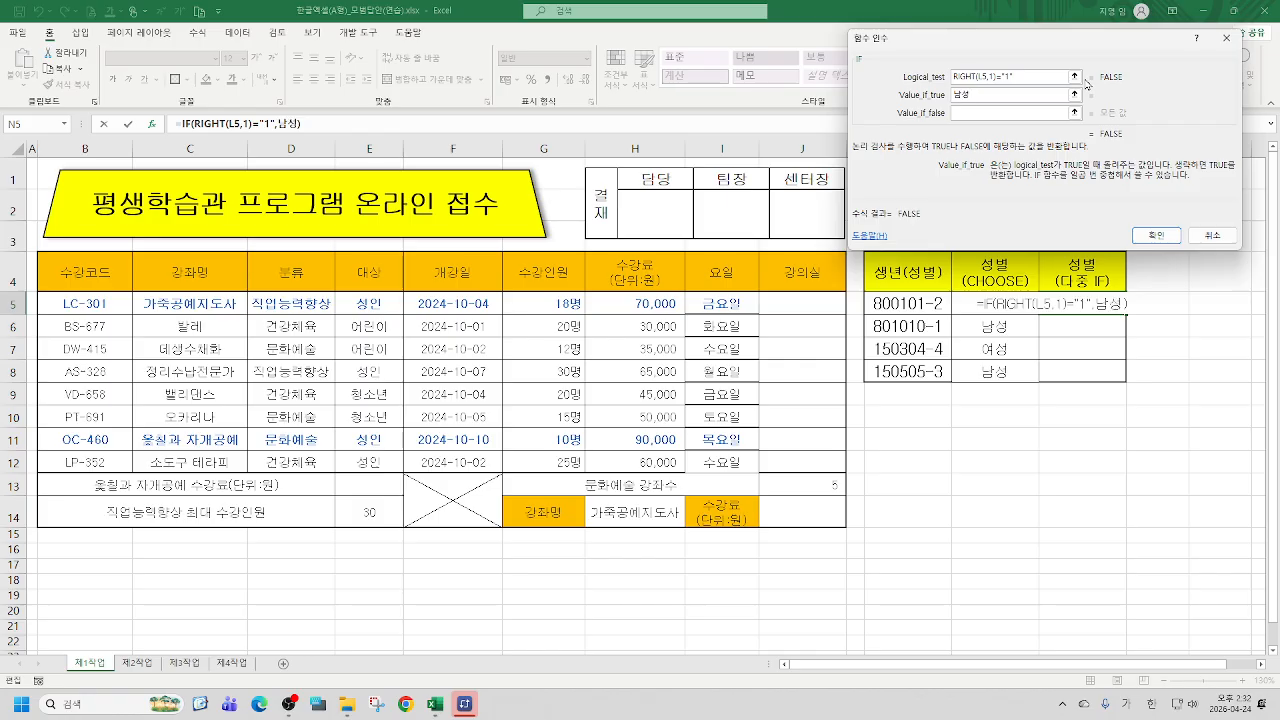
{"action": "key", "text": "Tab"}
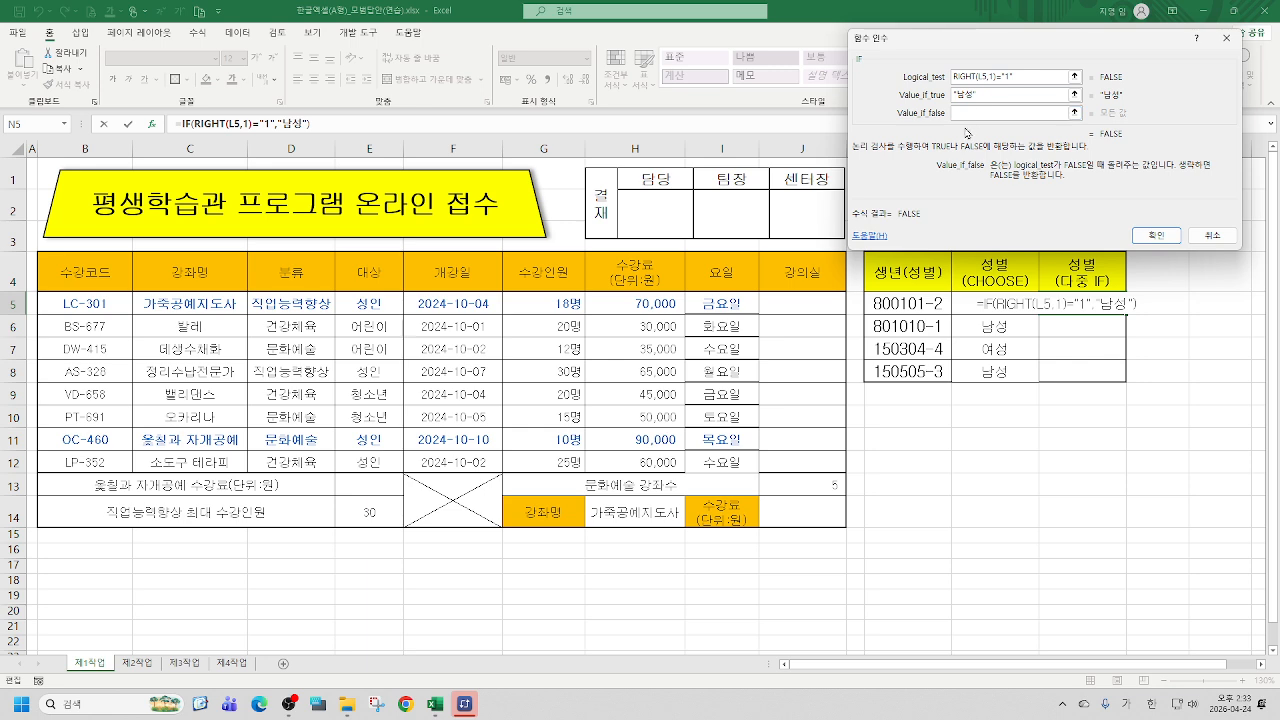
{"action": "left_click", "coordinate": [968, 97]}
{"action": "left_click", "coordinate": [64, 127]}
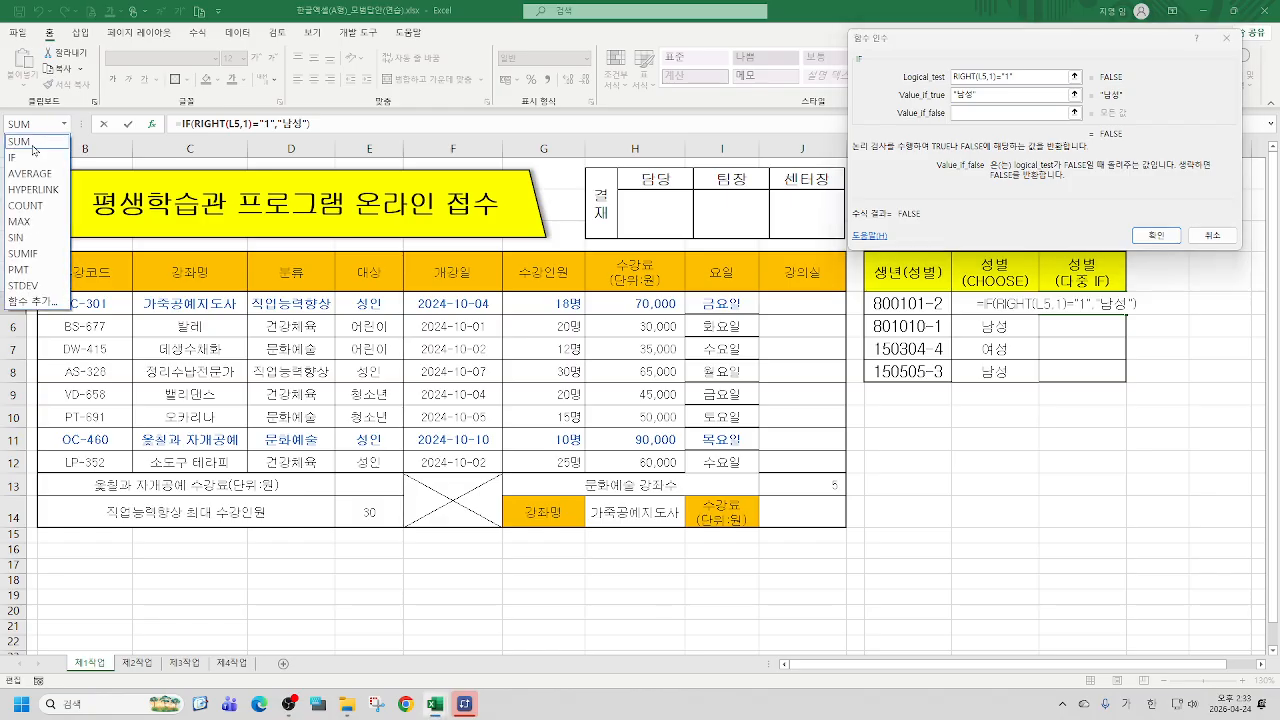
{"action": "left_click", "coordinate": [28, 152]}
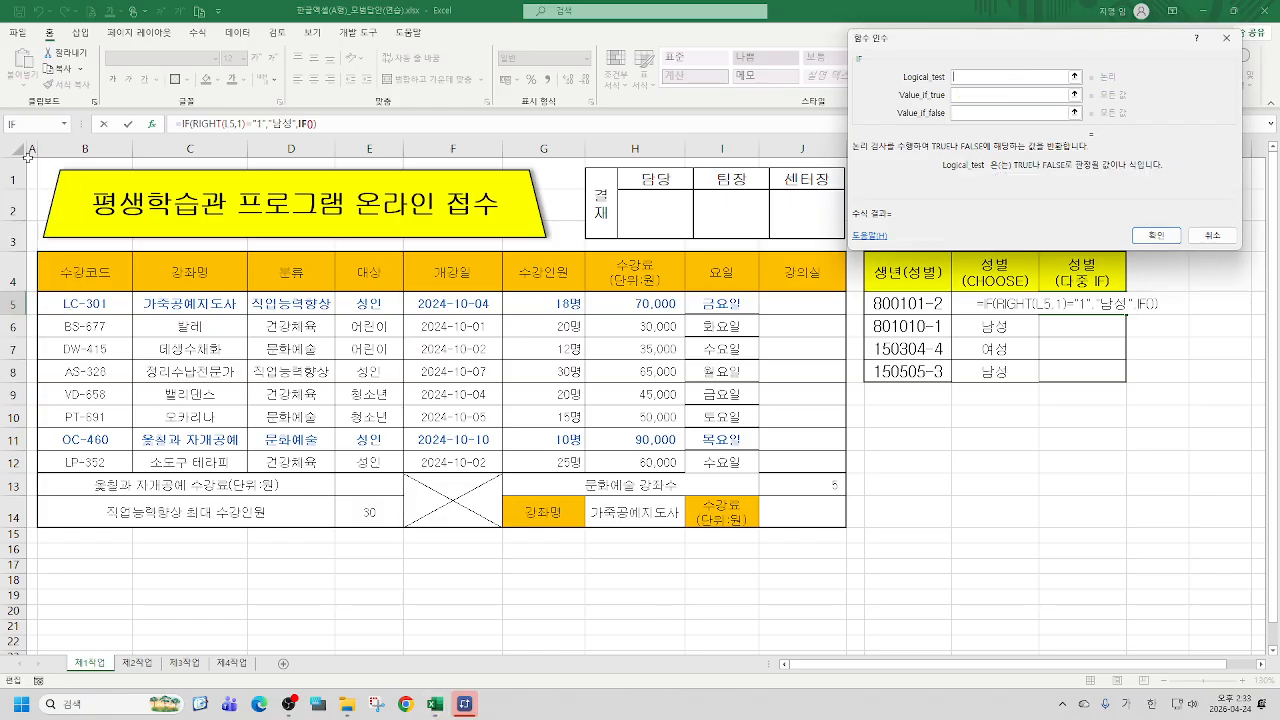
Set the second IF's logical test to RIGHT(L5,1)="2"
{"action": "type", "text": "RIGHT"}
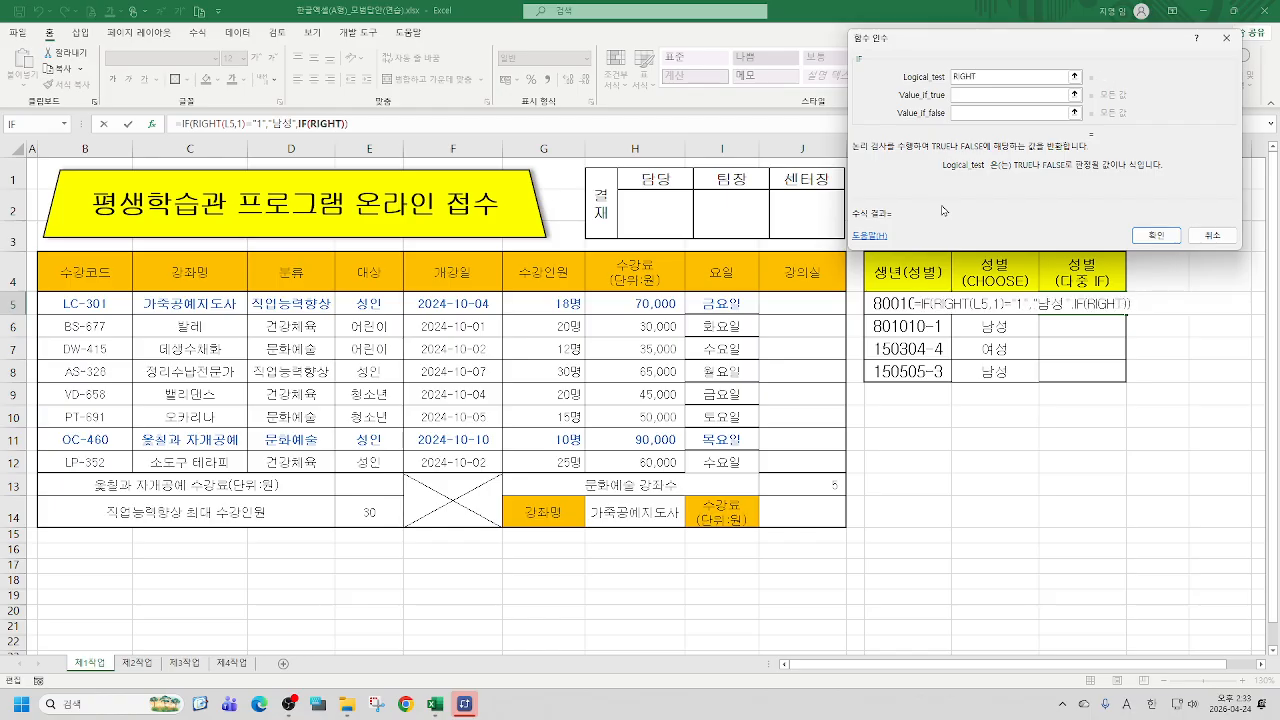
{"action": "type", "text": "("}
{"action": "left_click", "coordinate": [890, 303]}
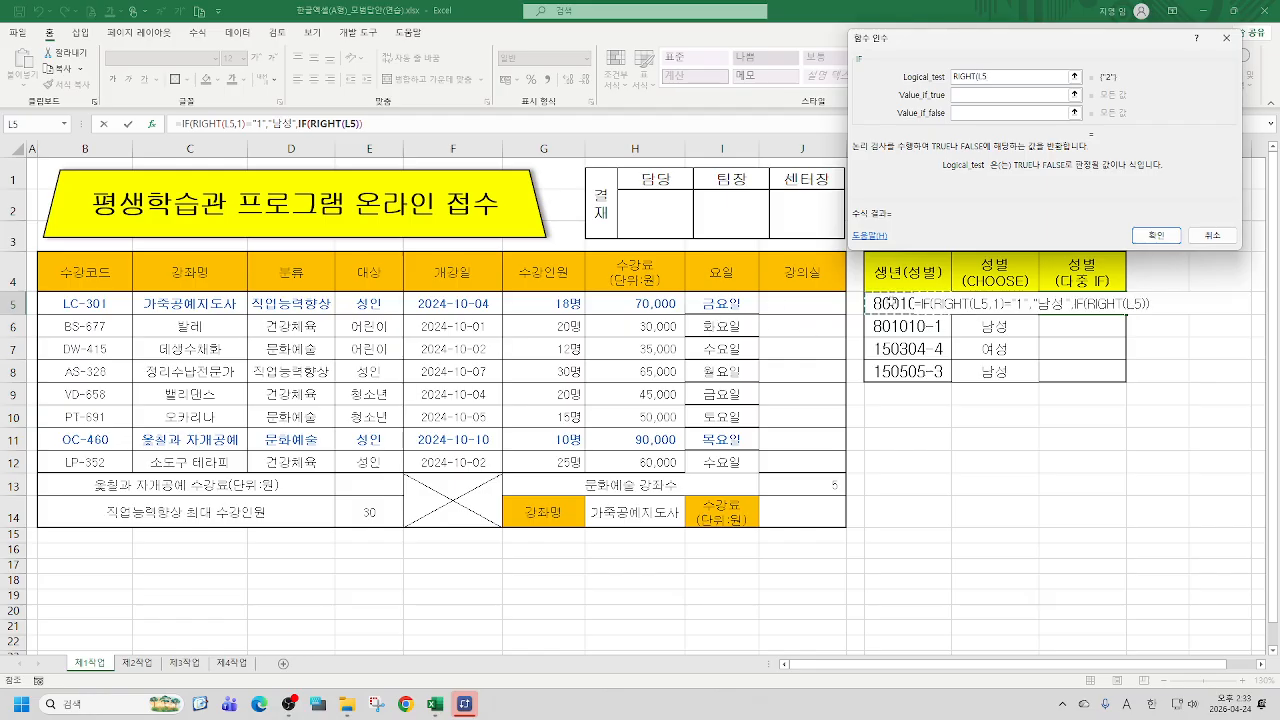
{"action": "type", "text": ",1)"}
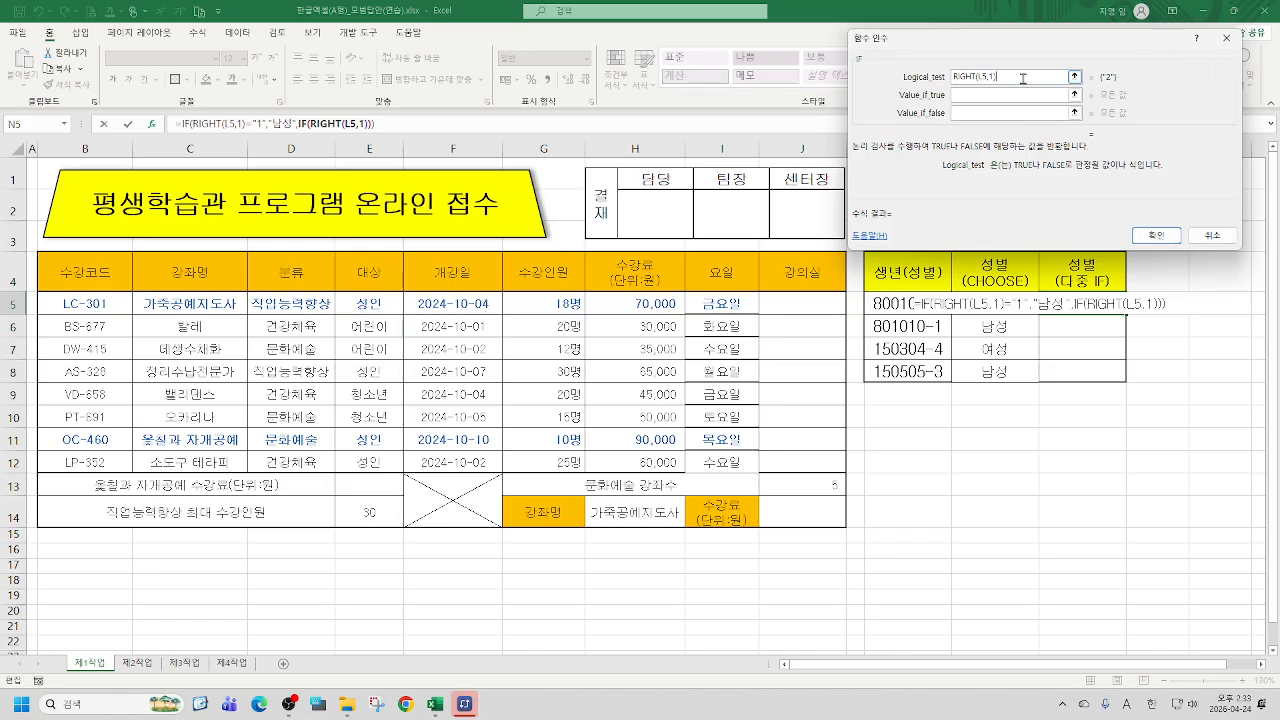
{"action": "left_click_drag", "start_coordinate": [1022, 77], "coordinate": [890, 79]}
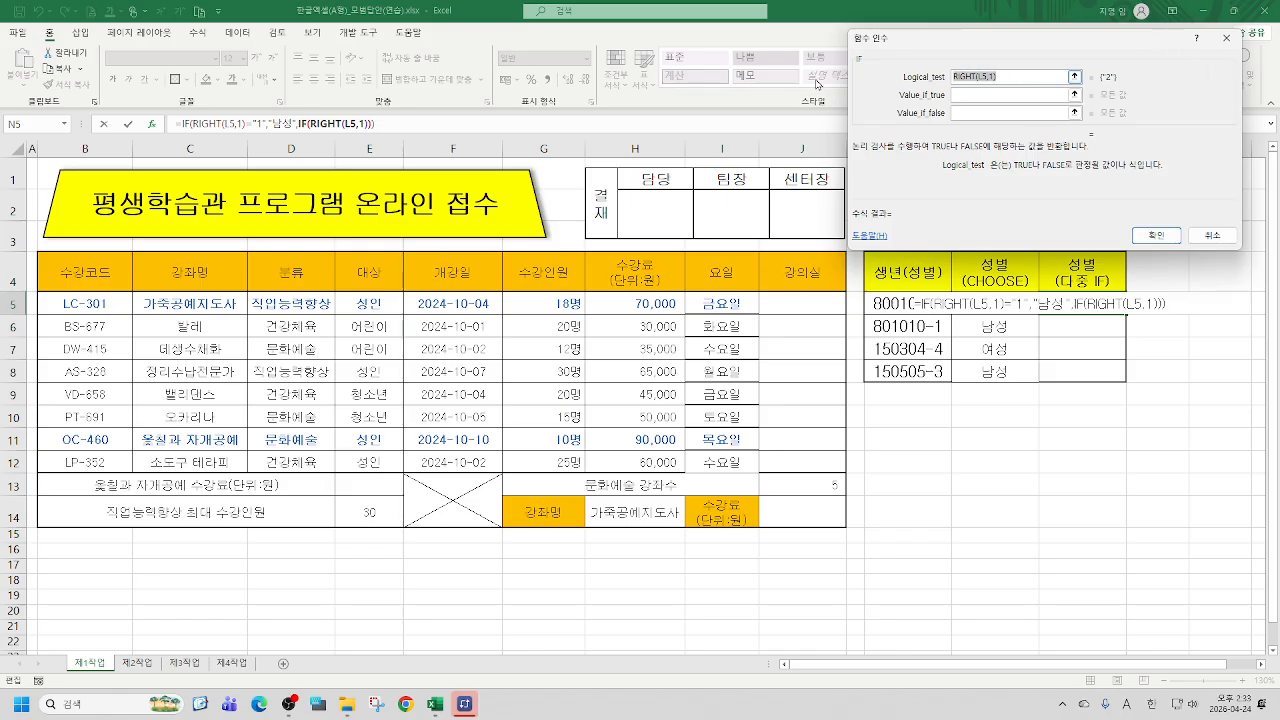
{"action": "left_click", "coordinate": [1027, 76]}
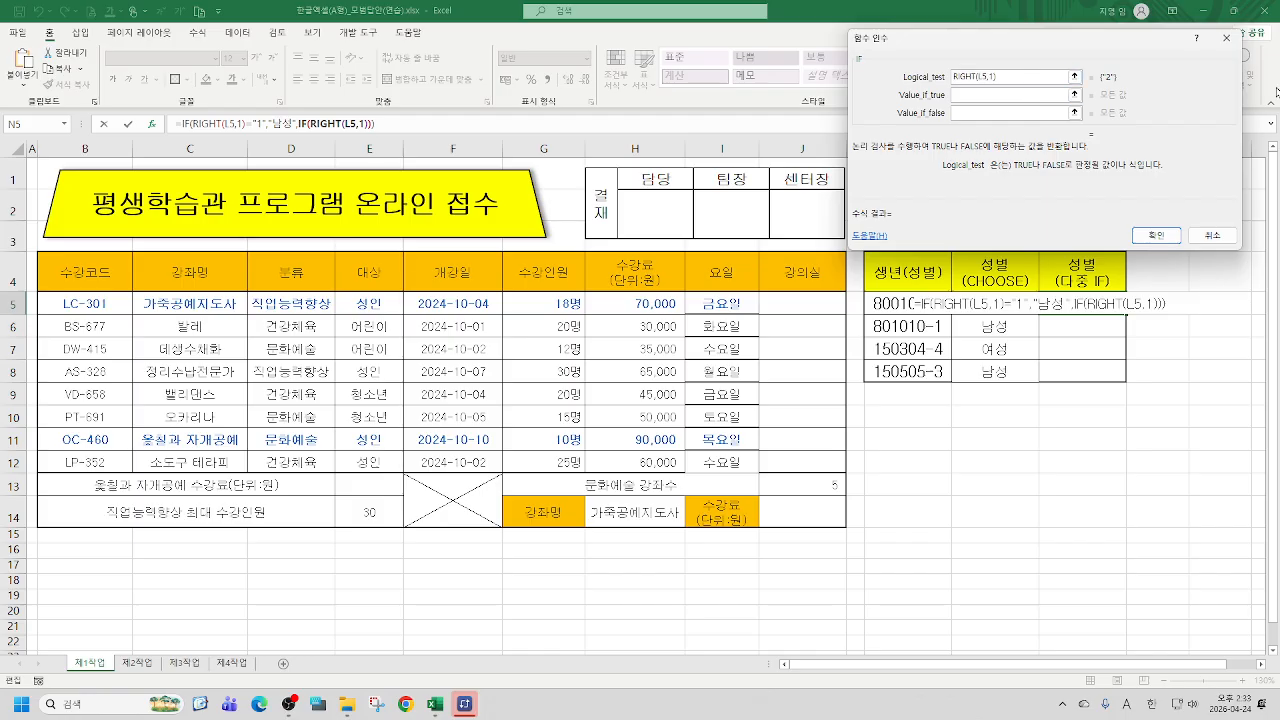
{"action": "type", "text": "=\"2\""}
{"action": "key", "text": "Tab"}
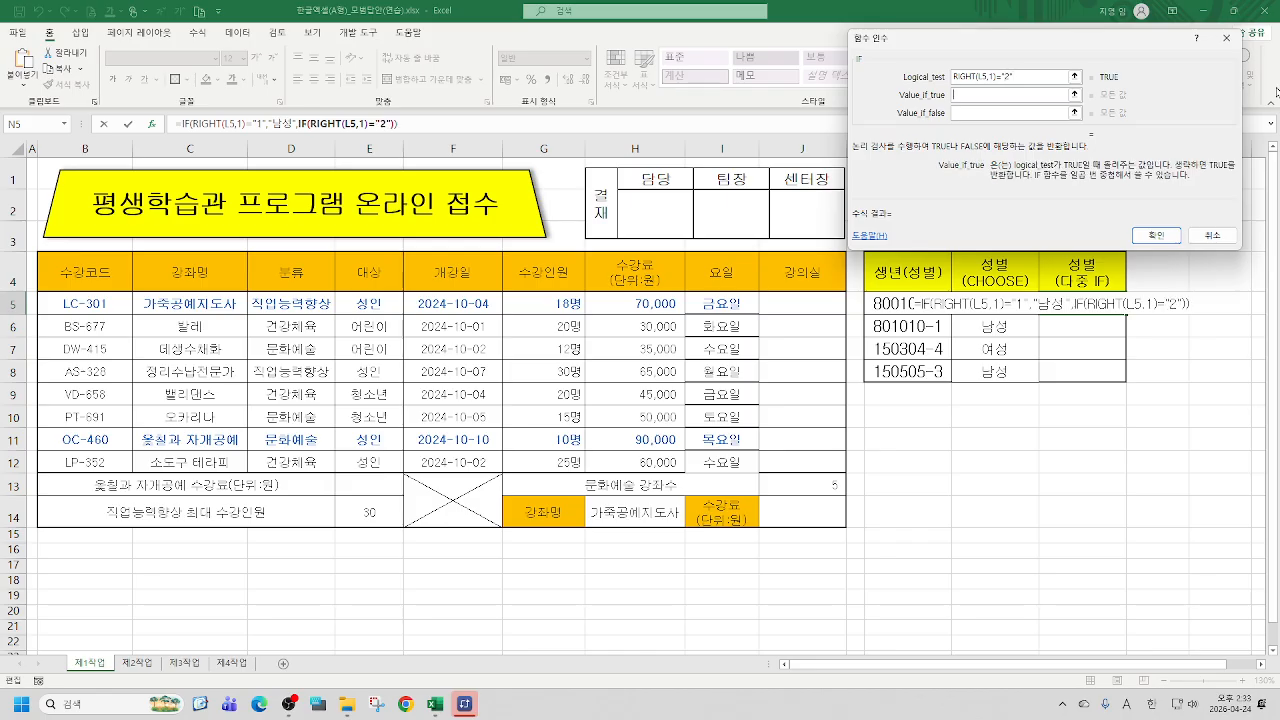
Set the second IF's true value to "여성"
{"action": "type", "text": "DUTJD"}
{"action": "key", "text": "BackSpace"}
{"action": "key", "text": "BackSpace"}
{"action": "key", "text": "BackSpace"}
{"action": "key", "text": "BackSpace"}
{"action": "key", "text": "BackSpace"}
{"action": "key", "text": "Hangul"}
{"action": "type", "text": "여성"}
{"action": "key", "text": "Tab"}
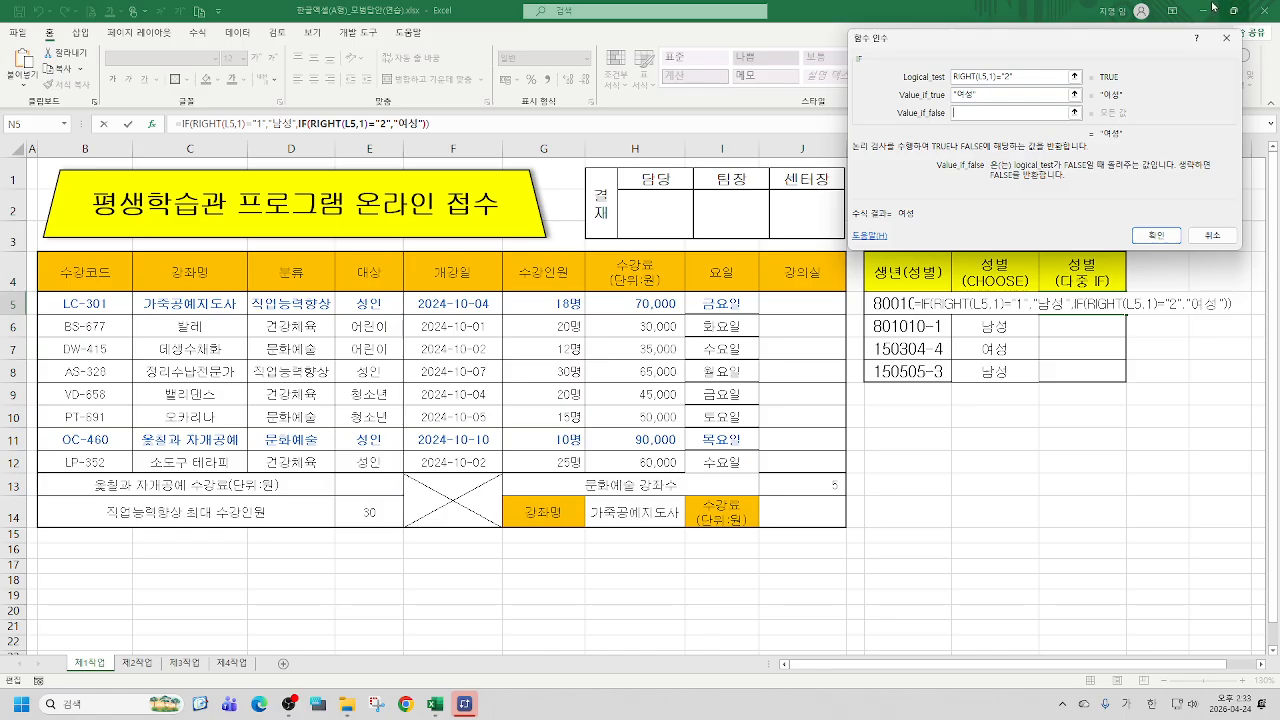
Nest a third IF as the false value, reusing the copied logical test changed to RIGHT(L5,1)="3"
{"action": "left_click_drag", "start_coordinate": [1028, 77], "coordinate": [849, 76]}
{"action": "key", "text": "ctrl+c"}
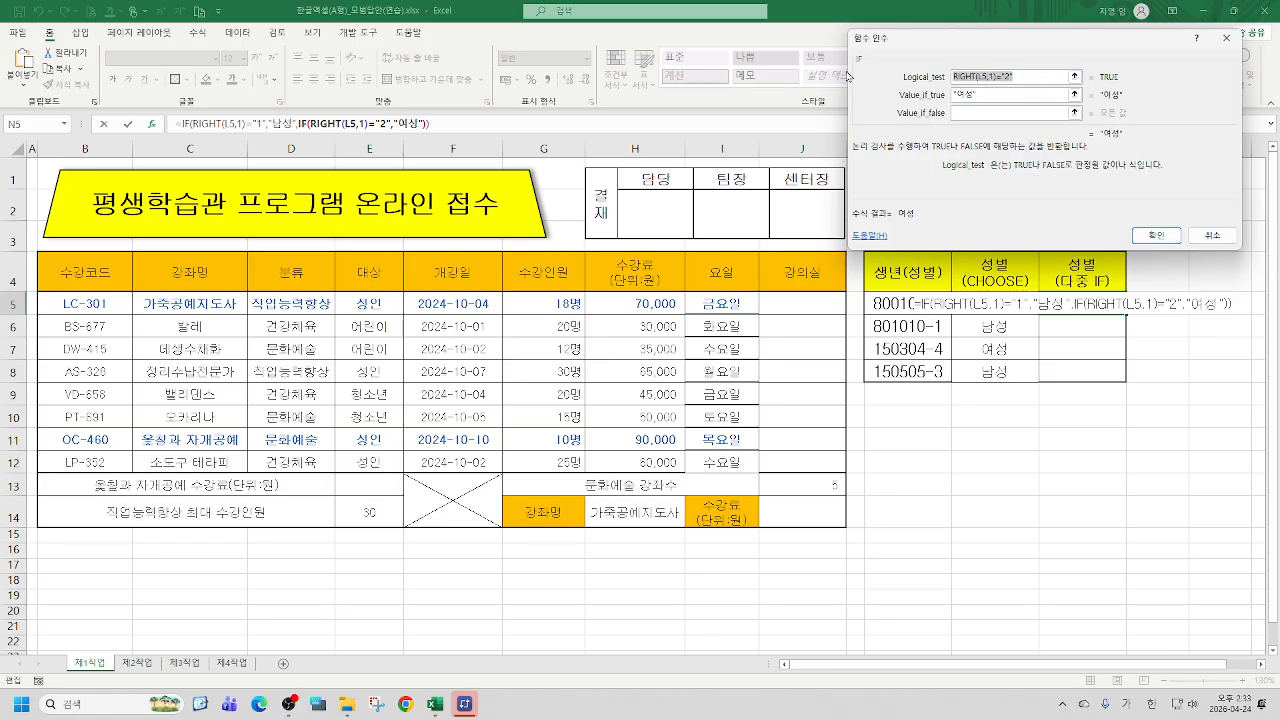
{"action": "left_click", "coordinate": [975, 113]}
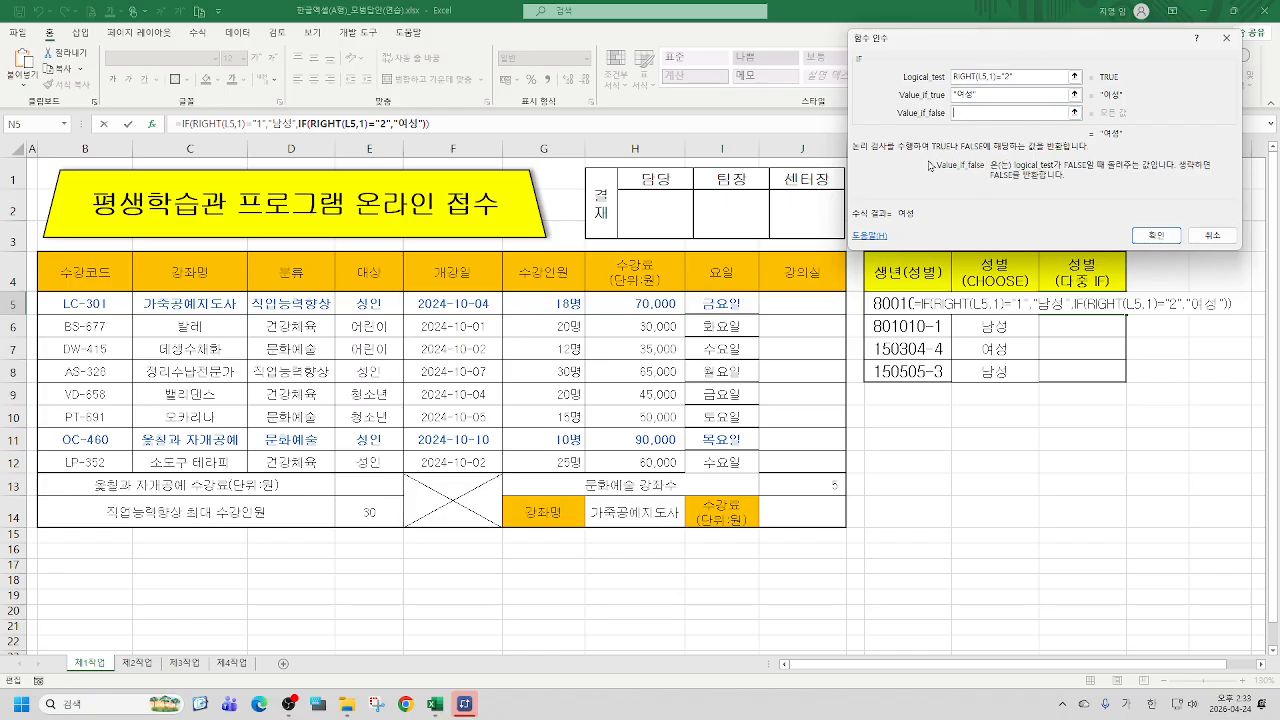
{"action": "left_click", "coordinate": [30, 127]}
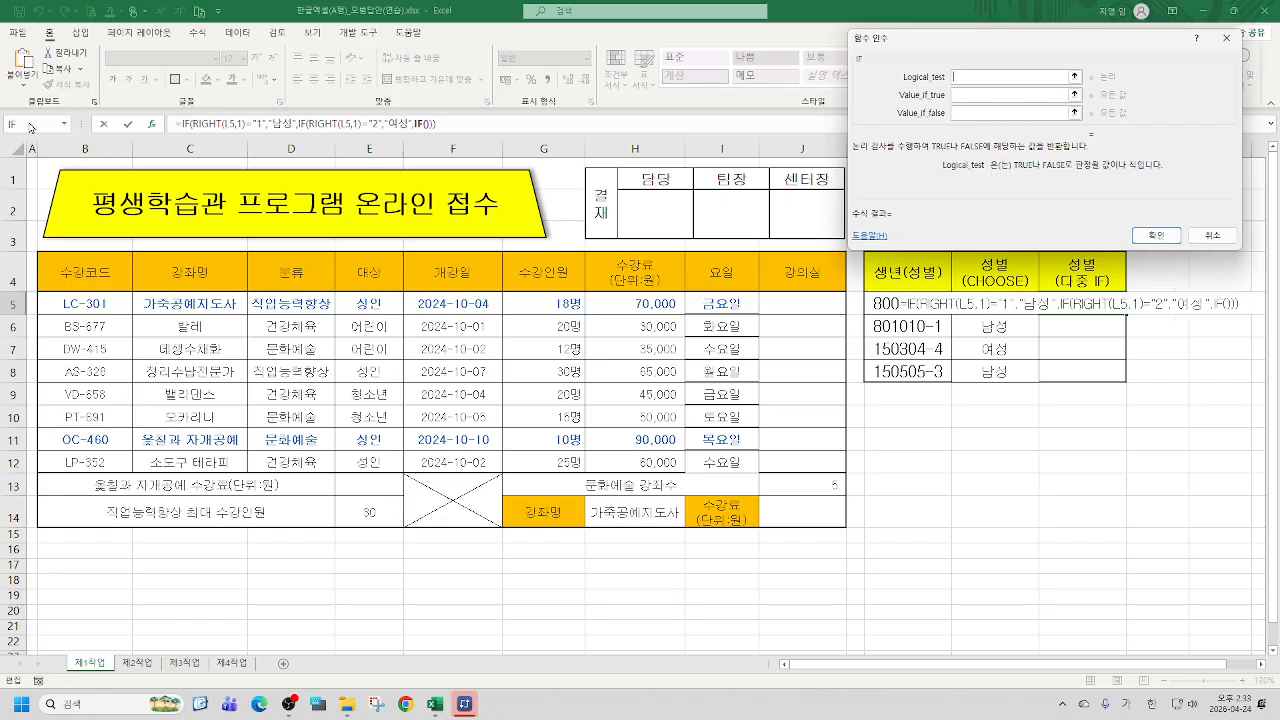
{"action": "key", "text": "ctrl+v"}
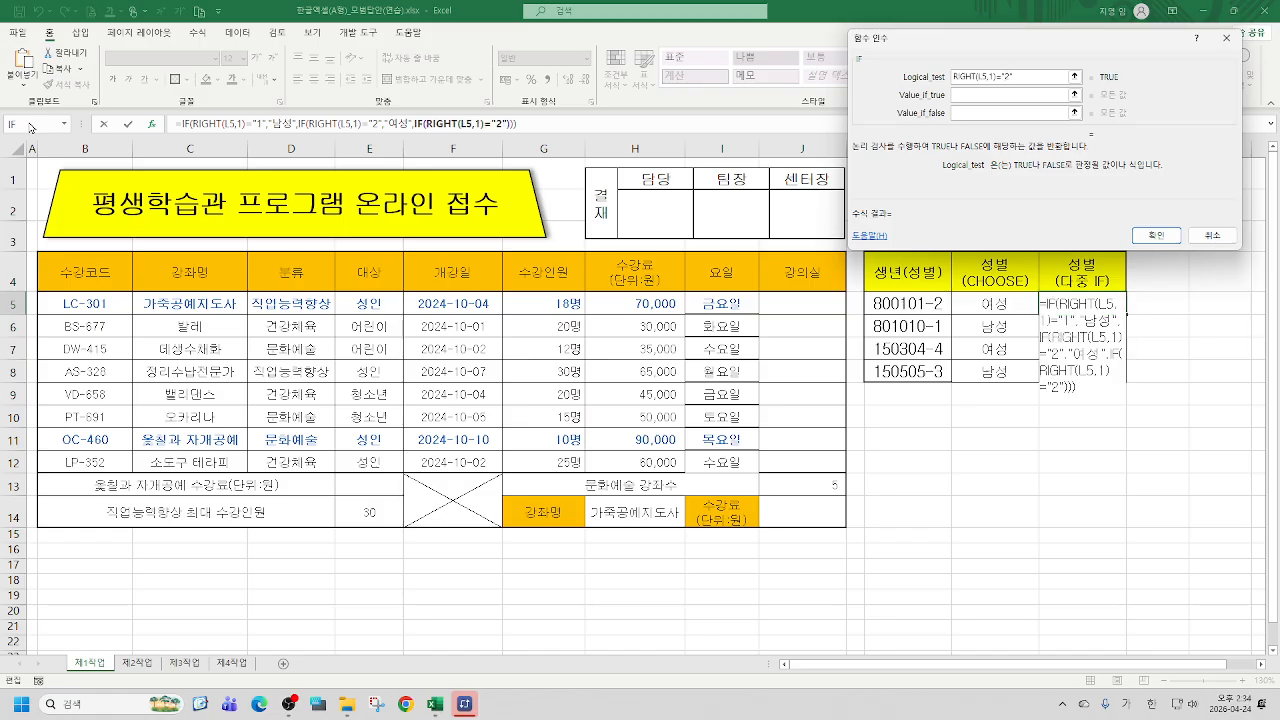
{"action": "key", "text": "BackSpace"}
{"action": "type", "text": "3"}
Set the third IF's true value to "남성" and its false value to "여성"
{"action": "left_click", "coordinate": [987, 97]}
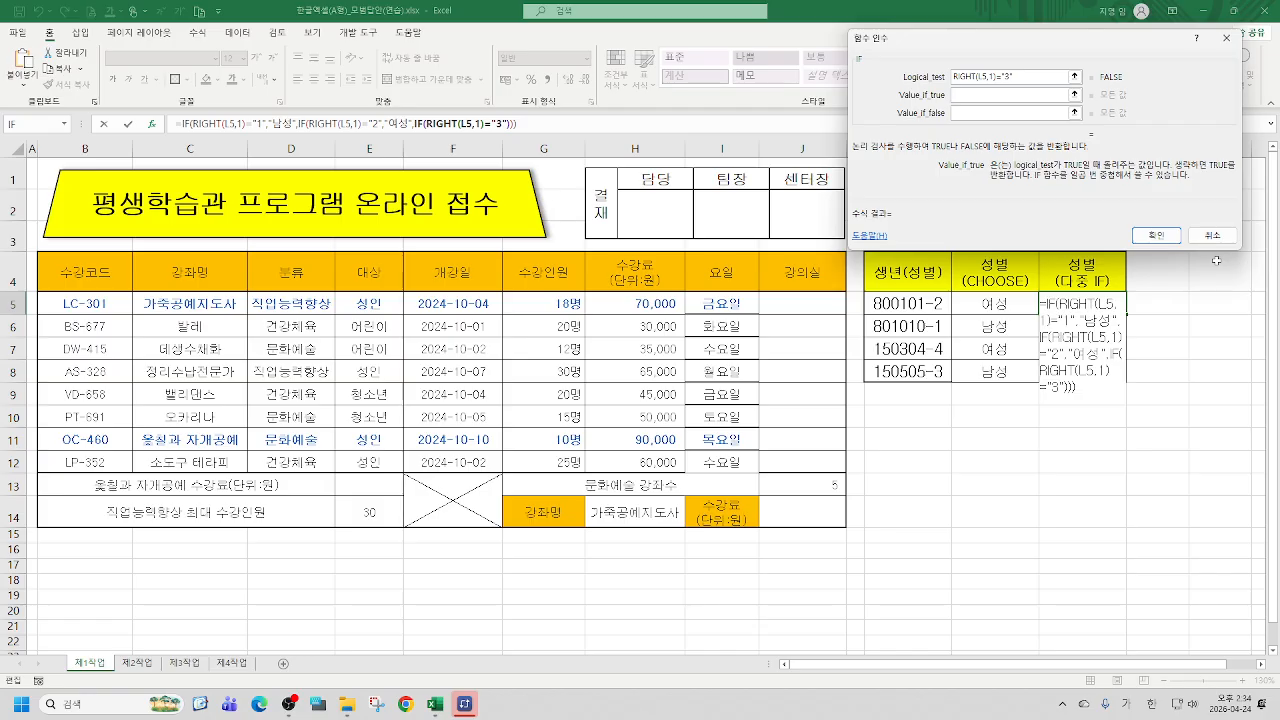
{"action": "type", "text": "남성"}
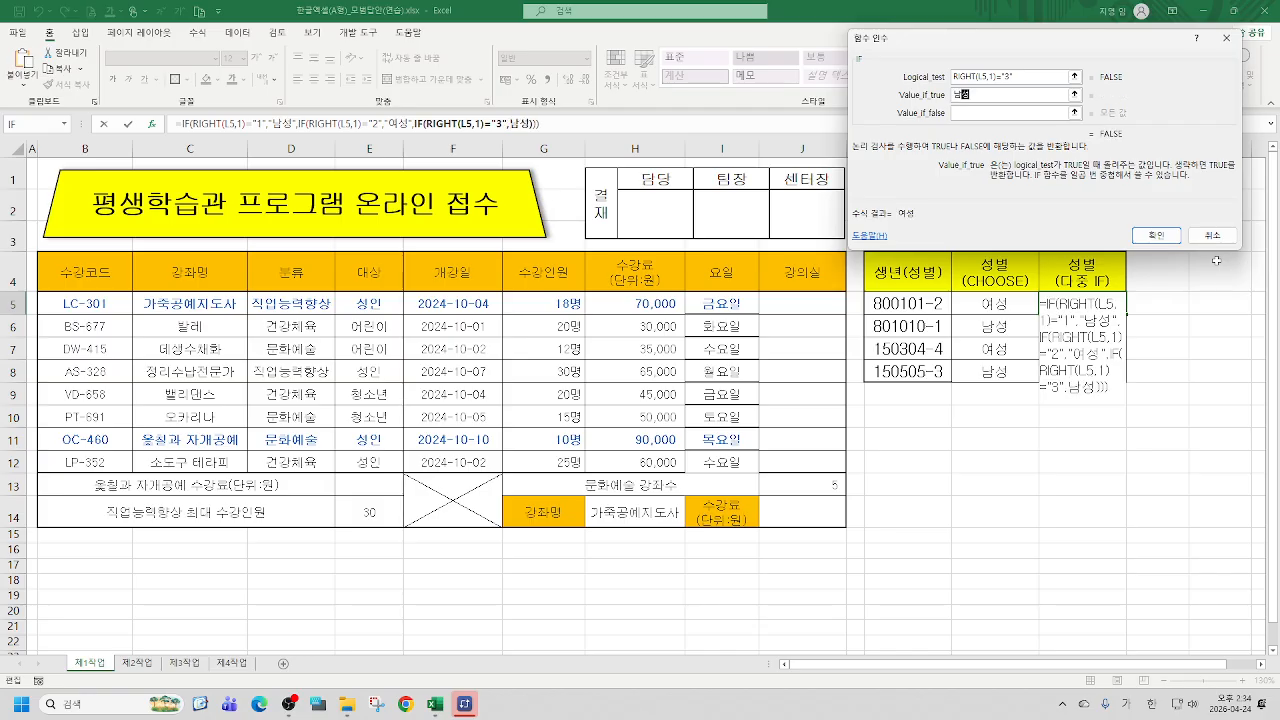
{"action": "key", "text": "Tab"}
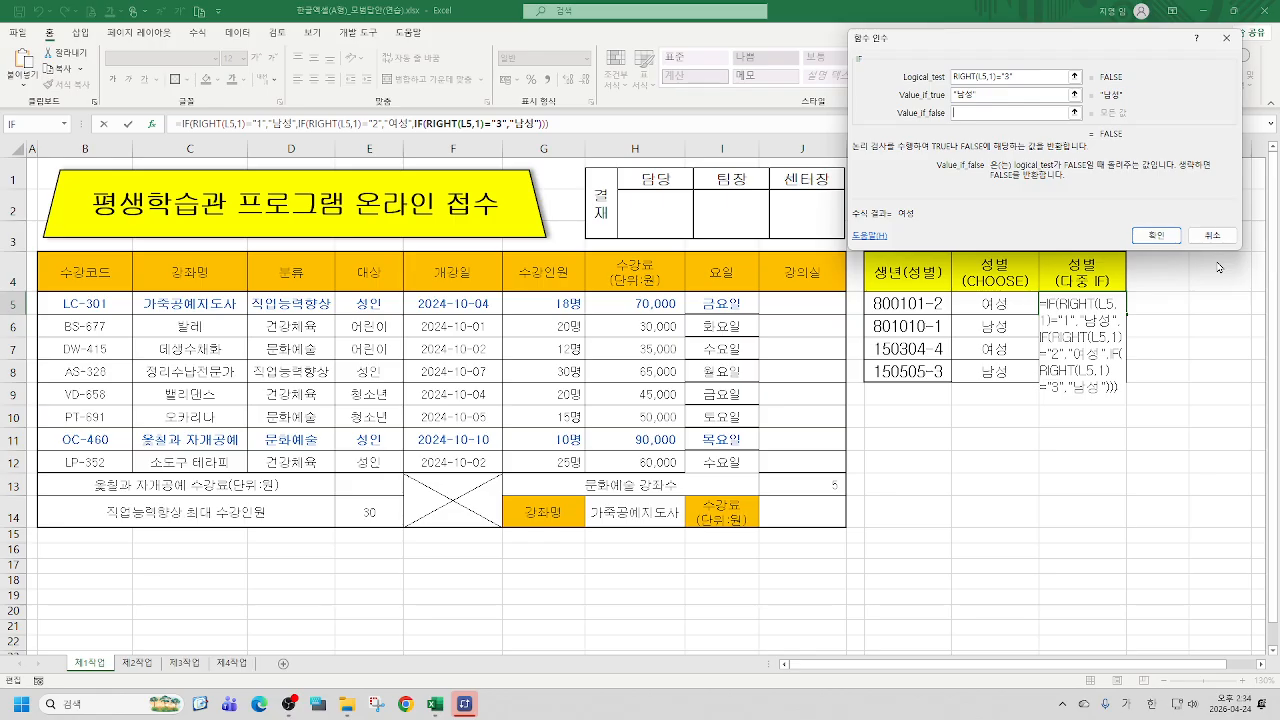
{"action": "type", "text": "ㅇ려성"}
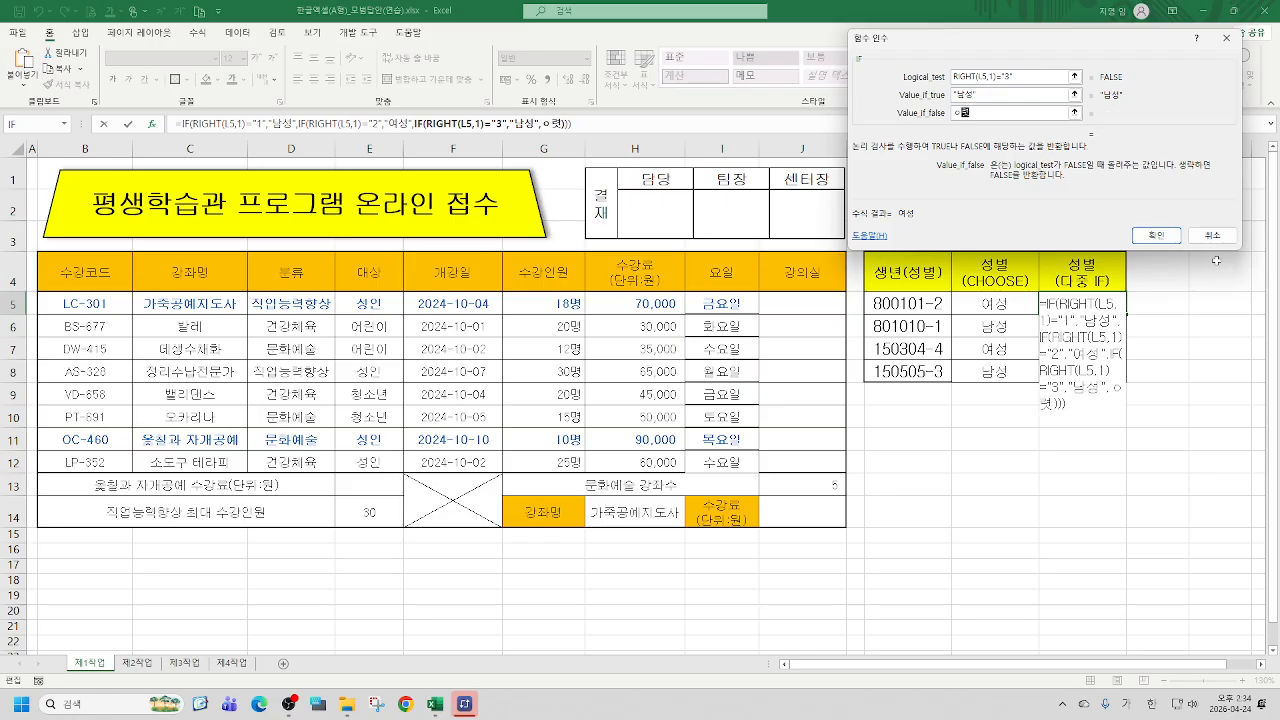
{"action": "key", "text": "BackSpace"}
{"action": "key", "text": "BackSpace"}
{"action": "key", "text": "BackSpace"}
{"action": "key", "text": "BackSpace"}
{"action": "type", "text": "여성"}
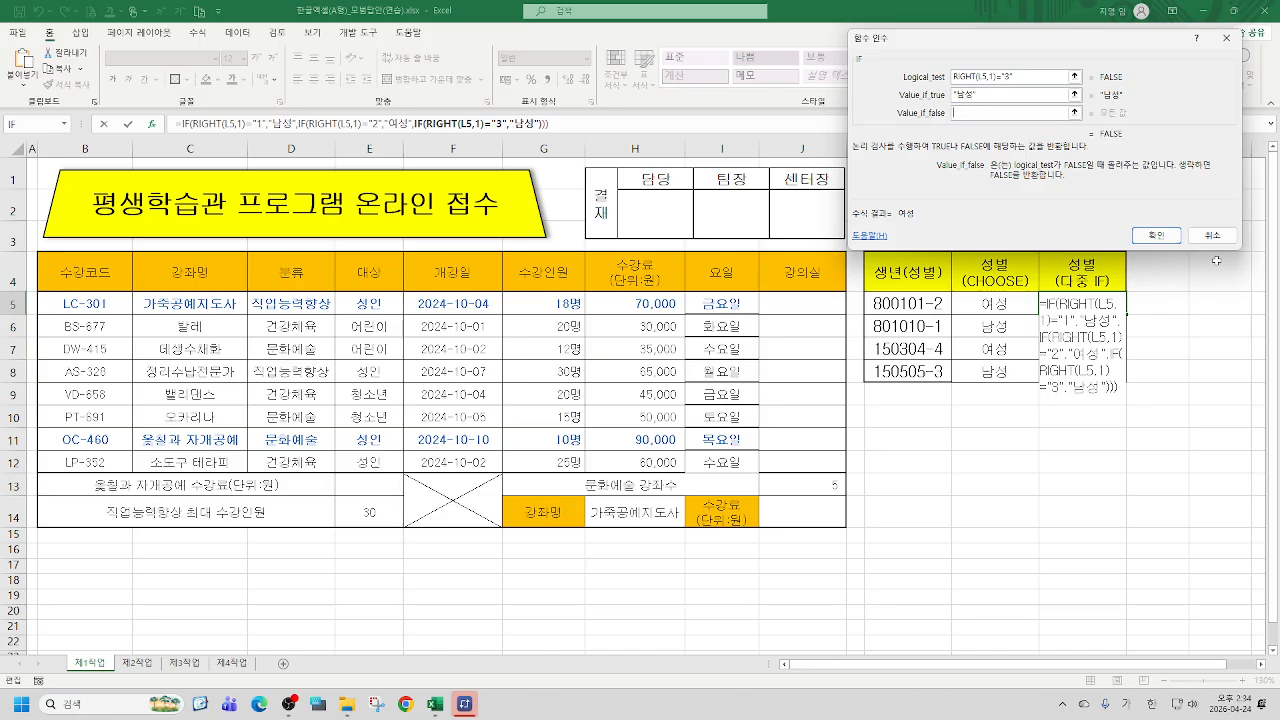
{"action": "key", "text": "Tab"}
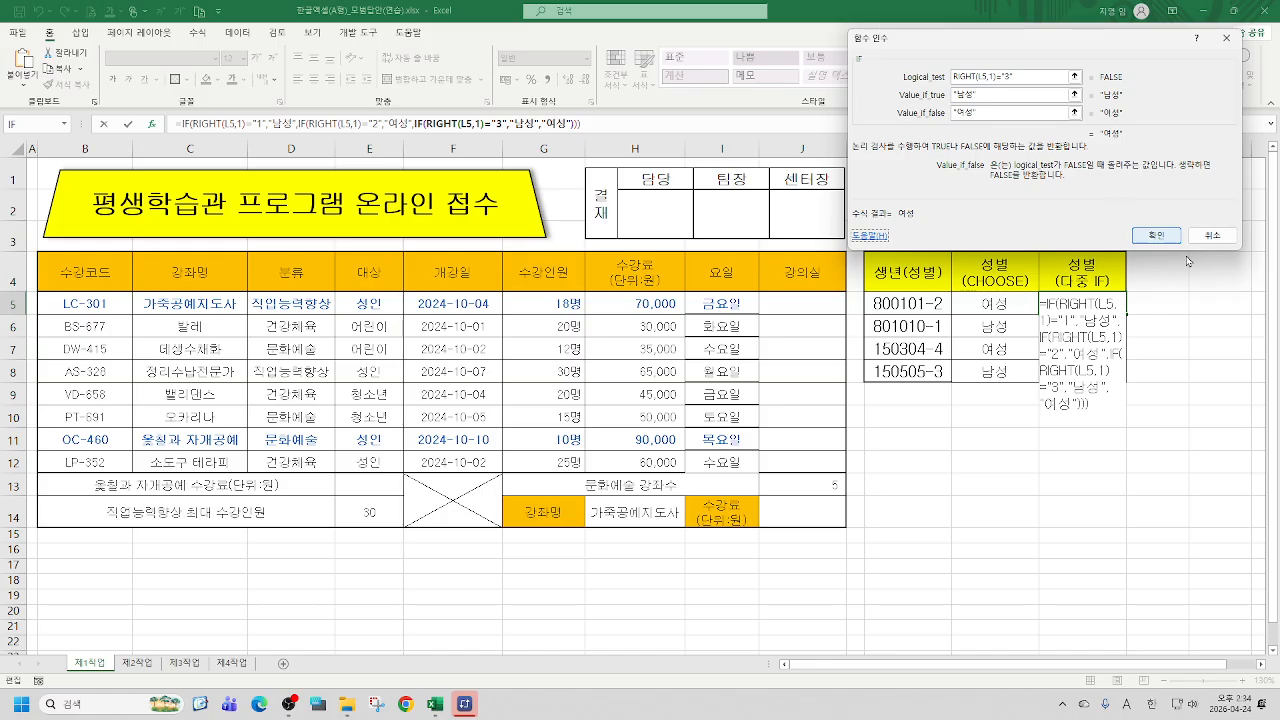
Complete the nested IF formula in N5 and fill it down to N8
{"action": "left_click", "coordinate": [1151, 234]}
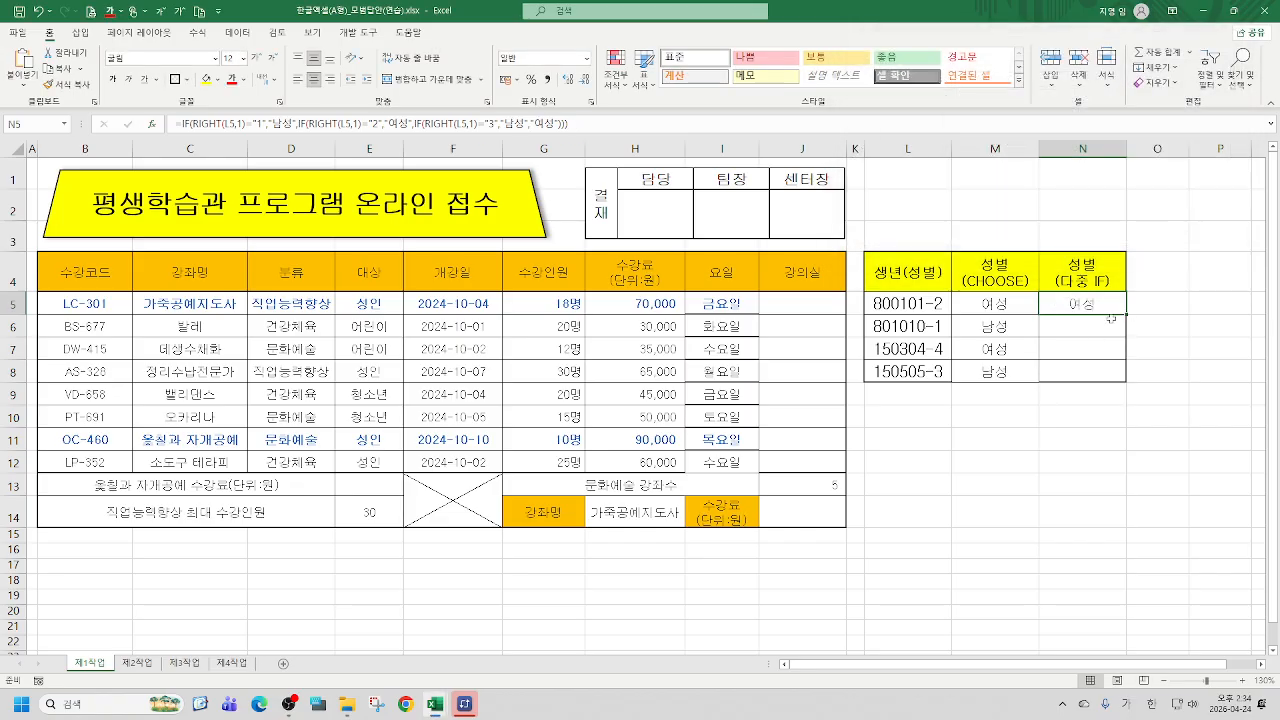
{"action": "left_click_drag", "start_coordinate": [1127, 313], "coordinate": [1120, 378]}
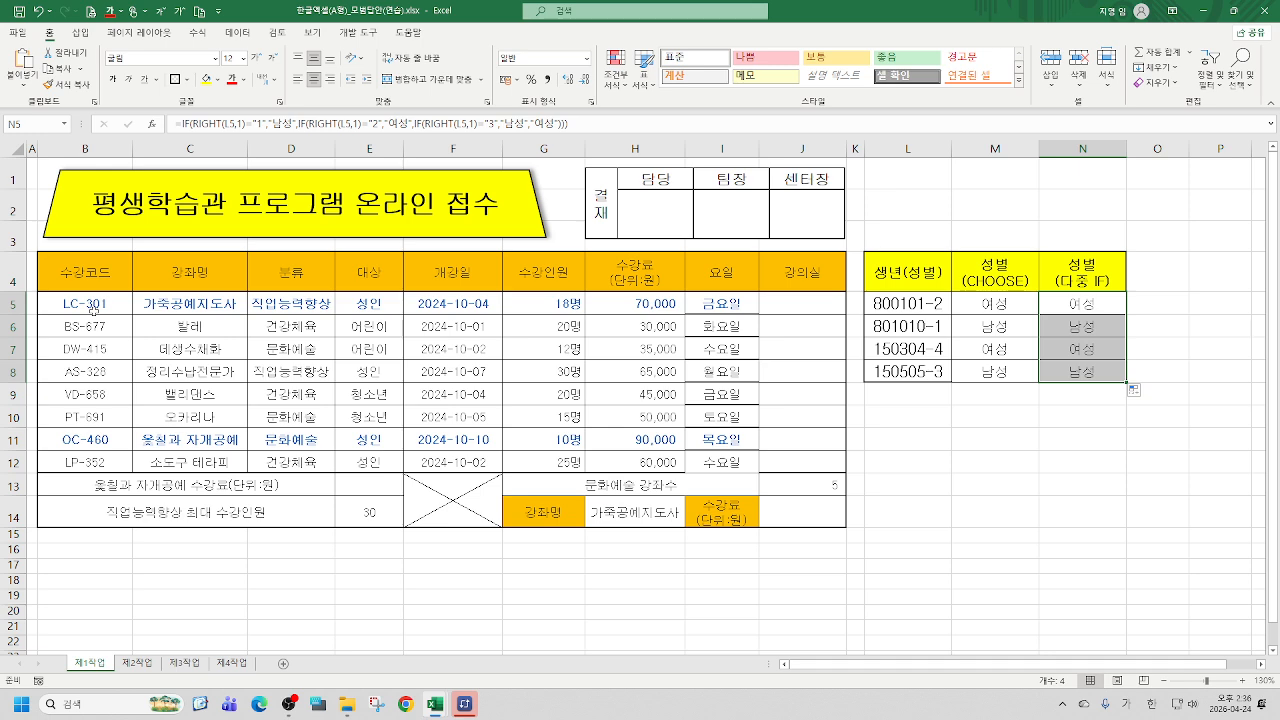
Start a formula in the first 강의실 cell, J5, as =IF(MID( with MID nested in the logical test
{"action": "left_click", "coordinate": [797, 309]}
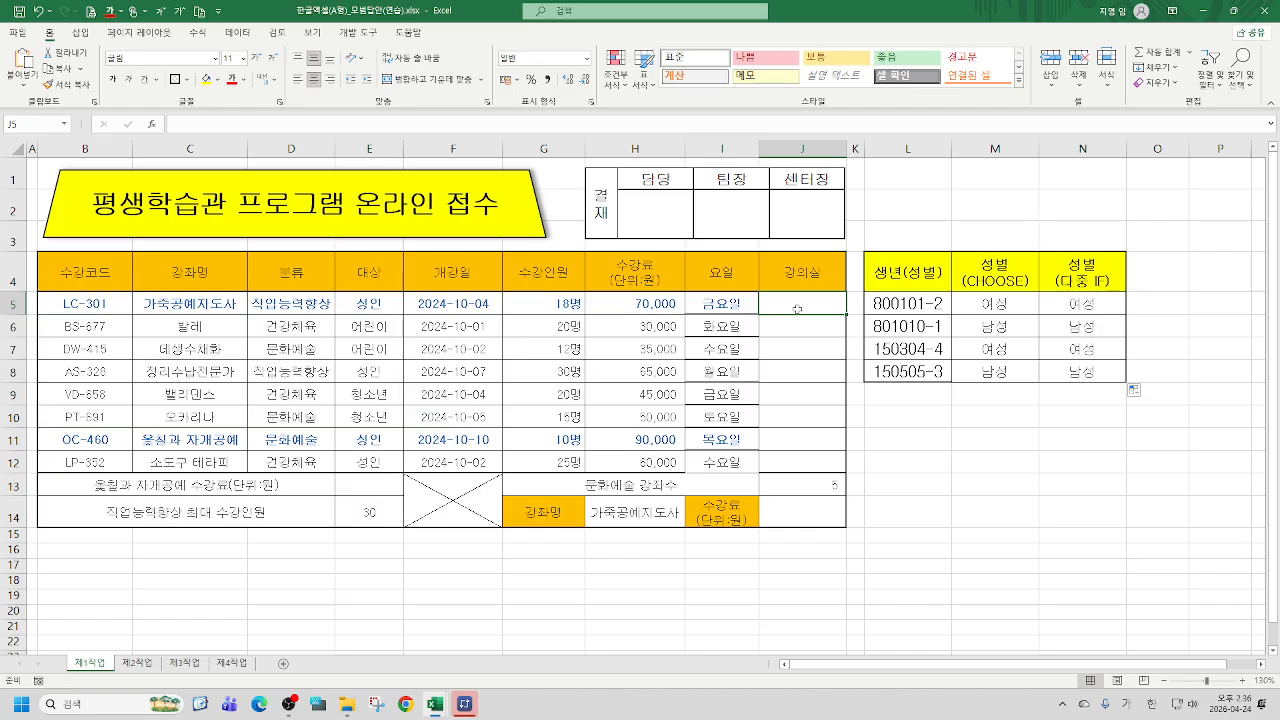
{"action": "type", "text": "="}
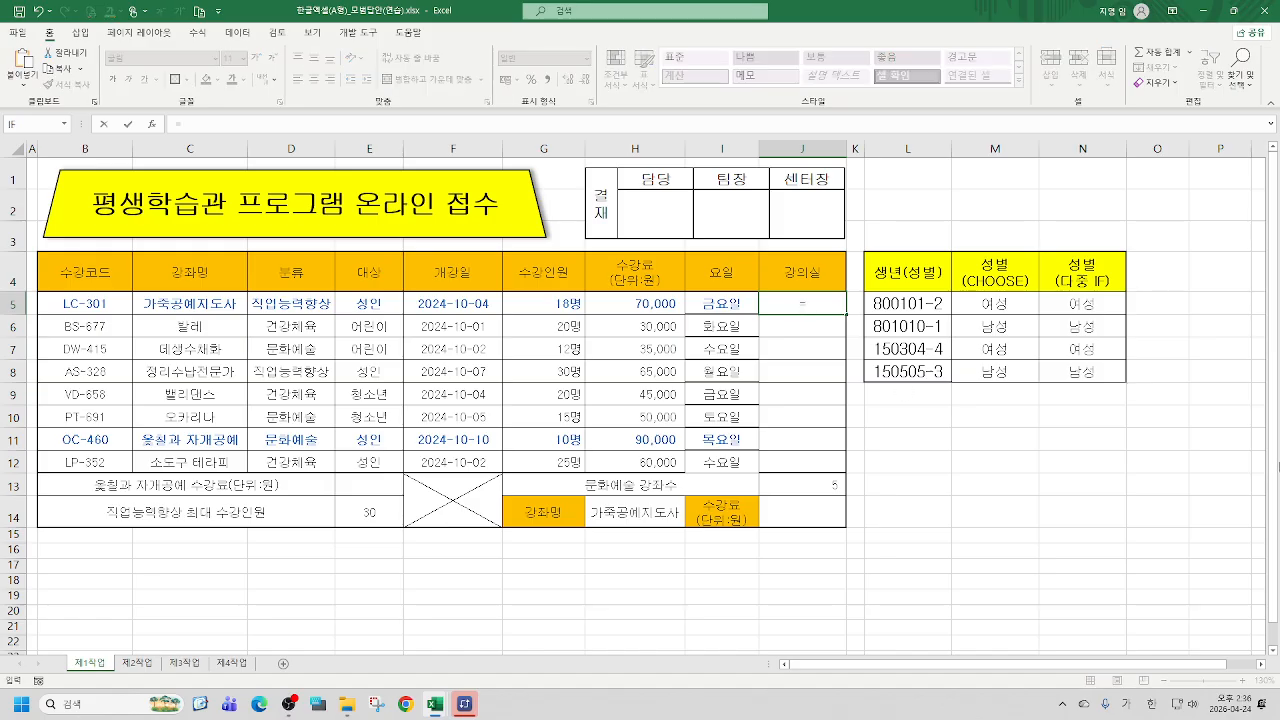
{"action": "key", "text": "BackSpace"}
{"action": "key", "text": "Hangul"}
{"action": "type", "text": "IF"}
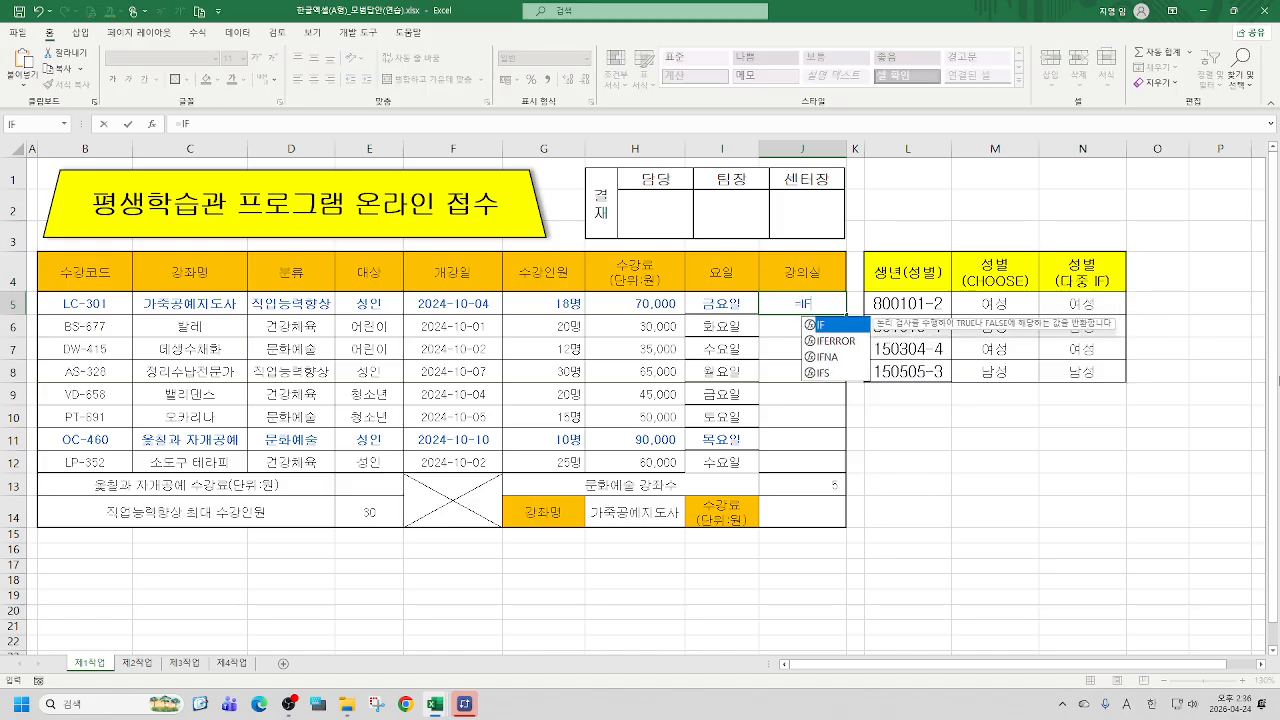
{"action": "type", "text": "("}
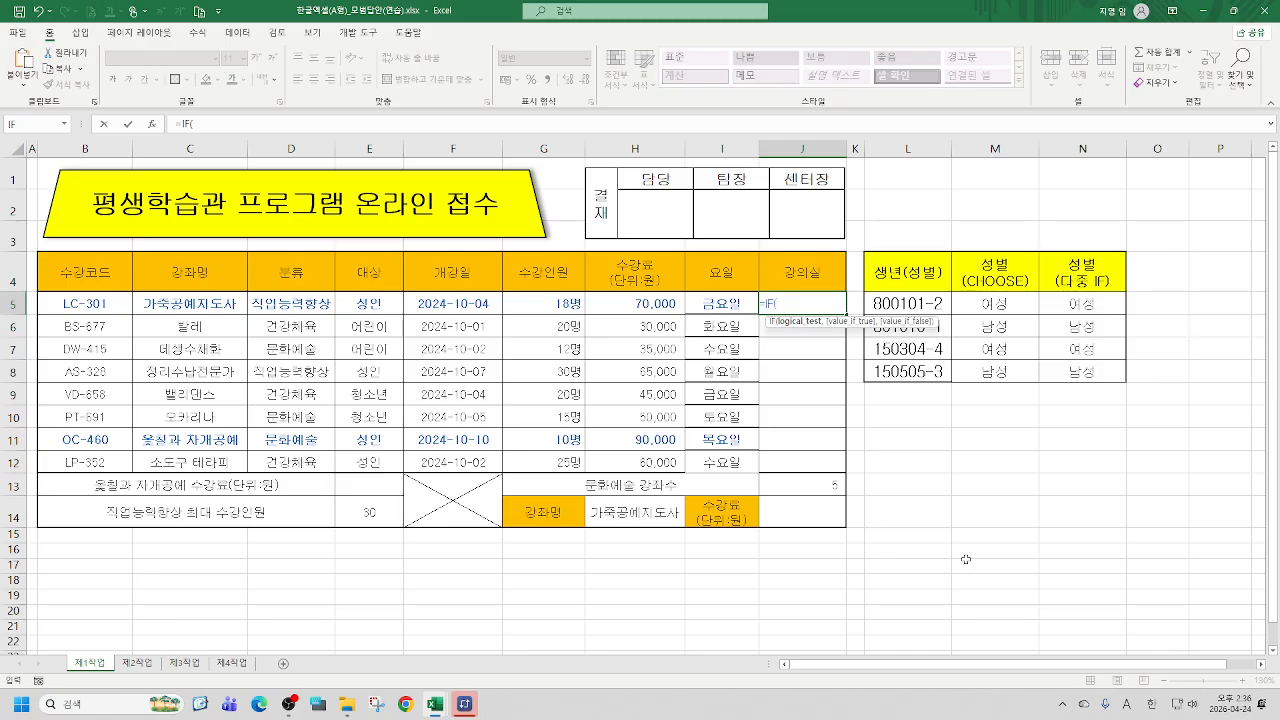
{"action": "type", "text": "MID"}
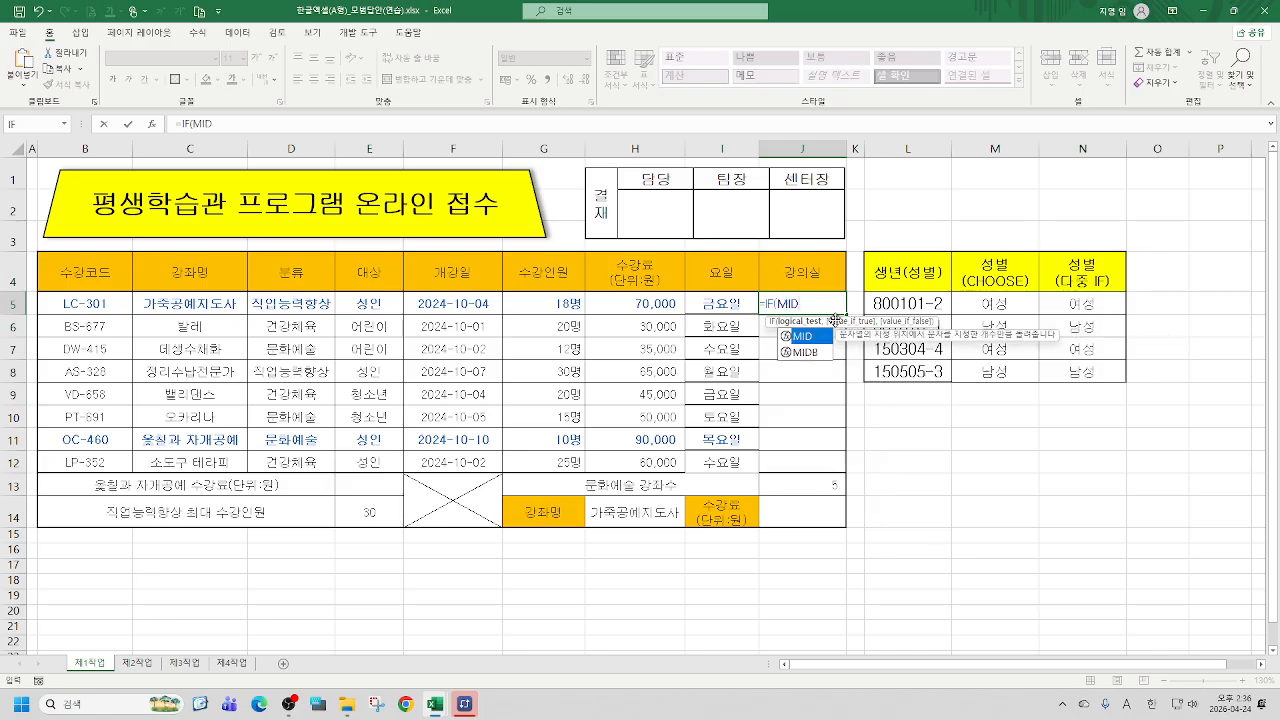
{"action": "type", "text": "("}
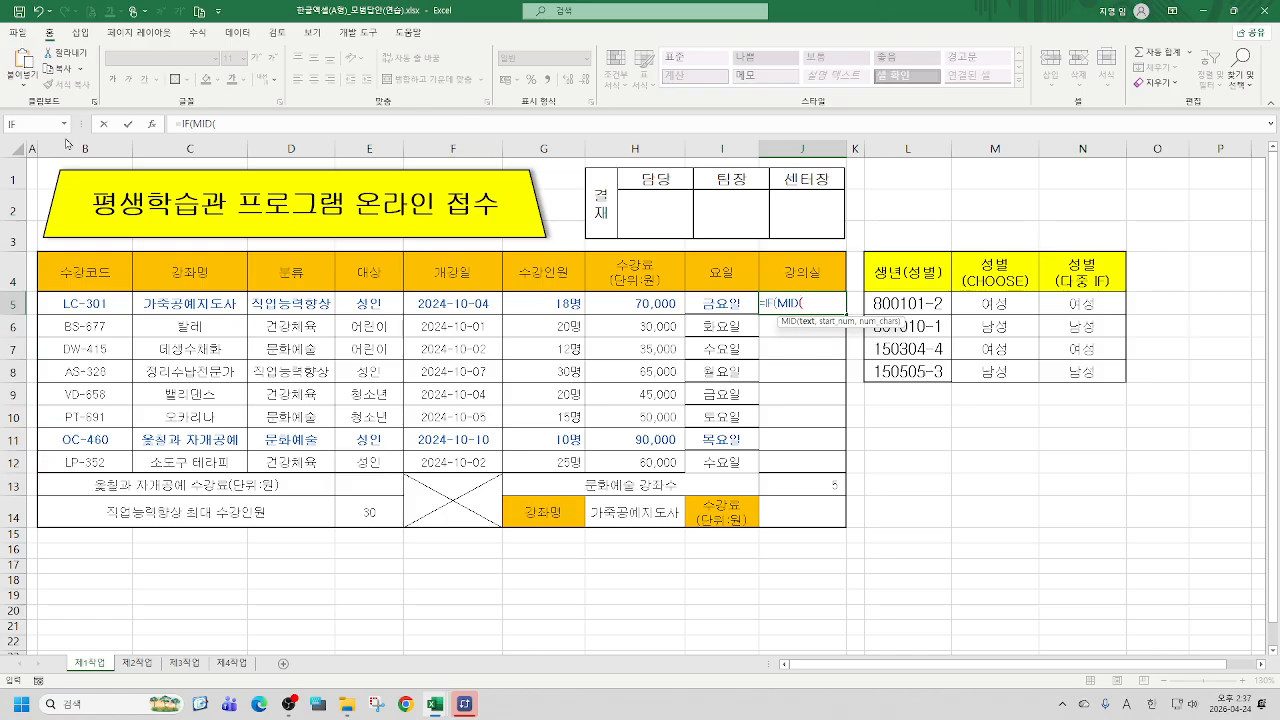
In the J5 formula, have MID extract 1 character from cell B5 starting at position 4
{"action": "left_click", "coordinate": [153, 125]}
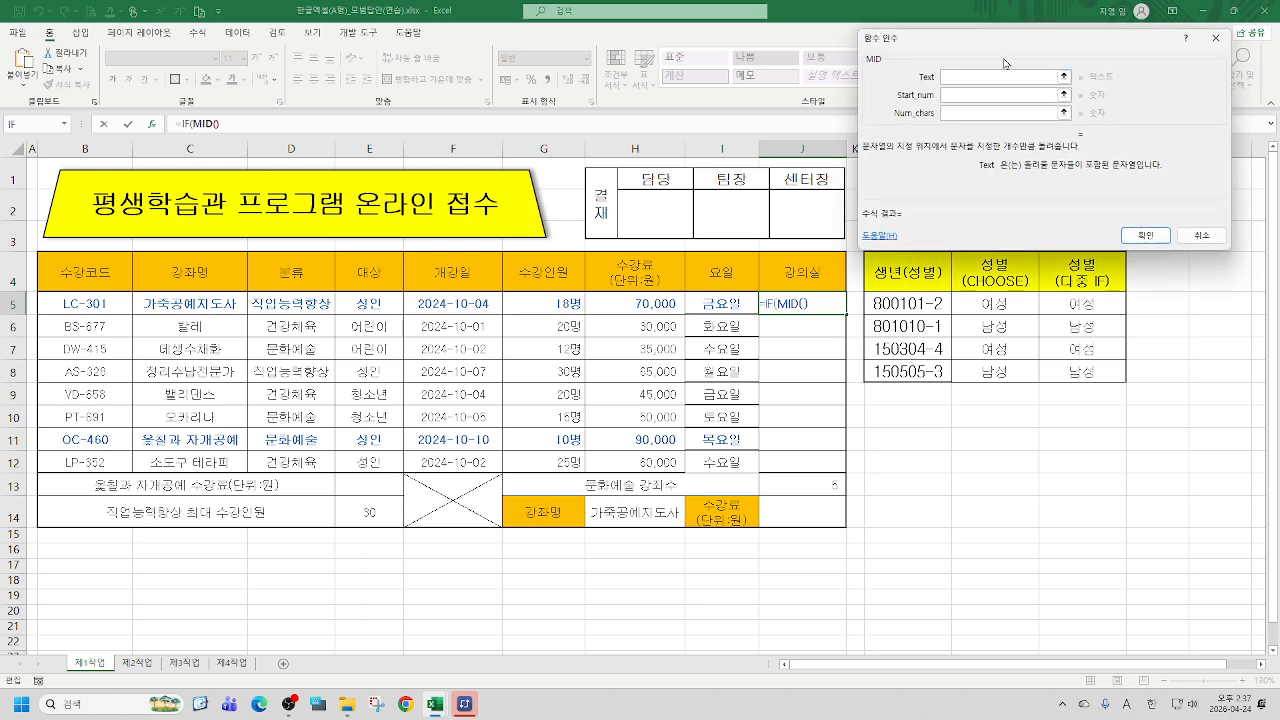
{"action": "left_click", "coordinate": [89, 309]}
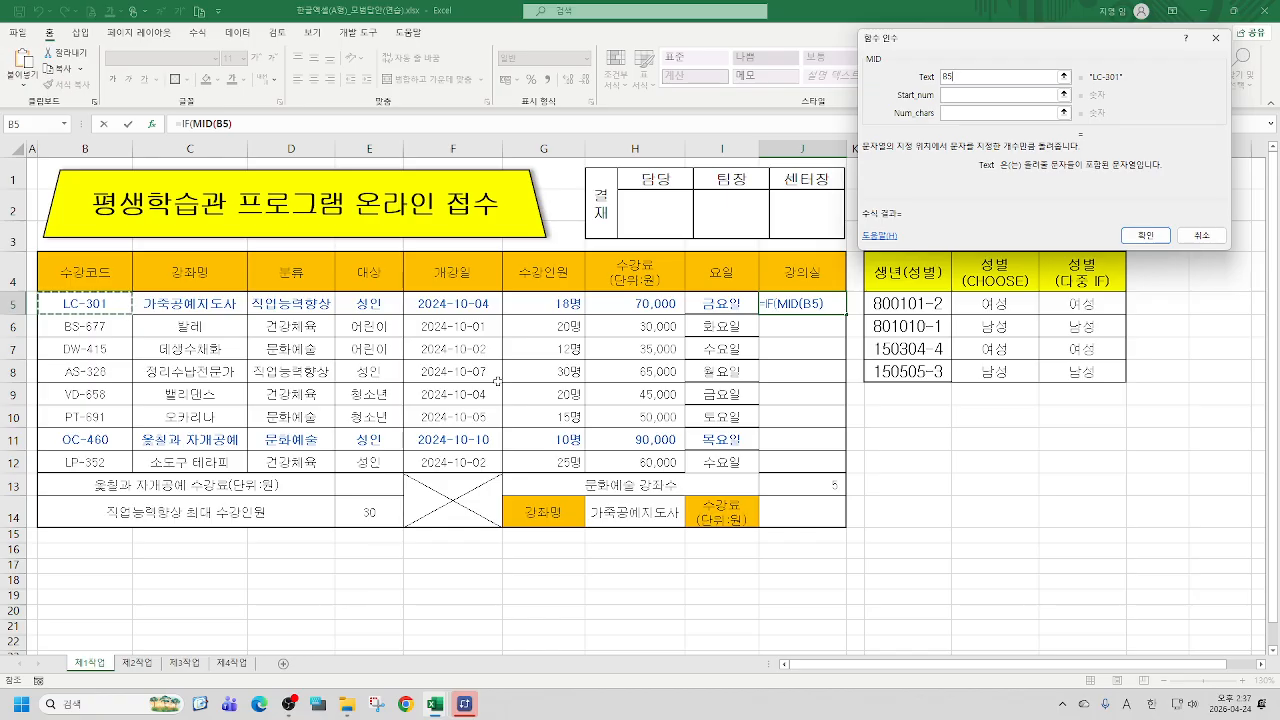
{"action": "key", "text": "Tab"}
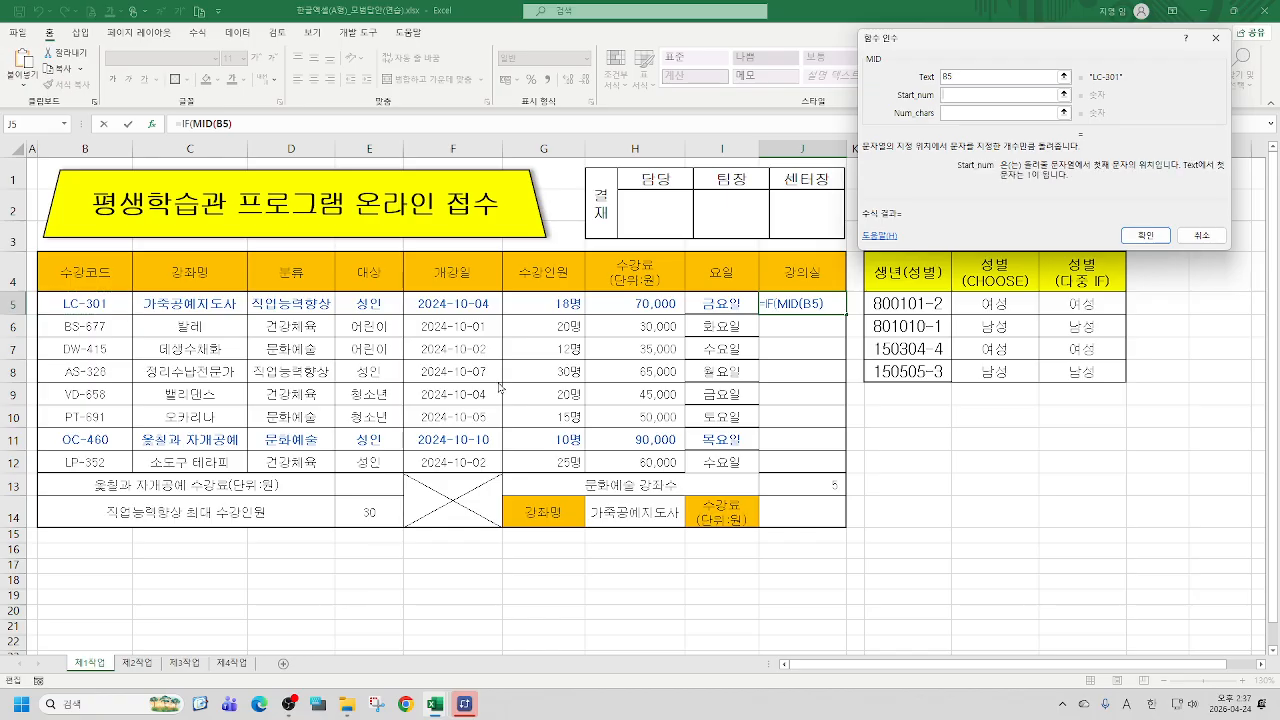
{"action": "type", "text": "4"}
{"action": "left_click", "coordinate": [957, 110]}
{"action": "type", "text": "1"}
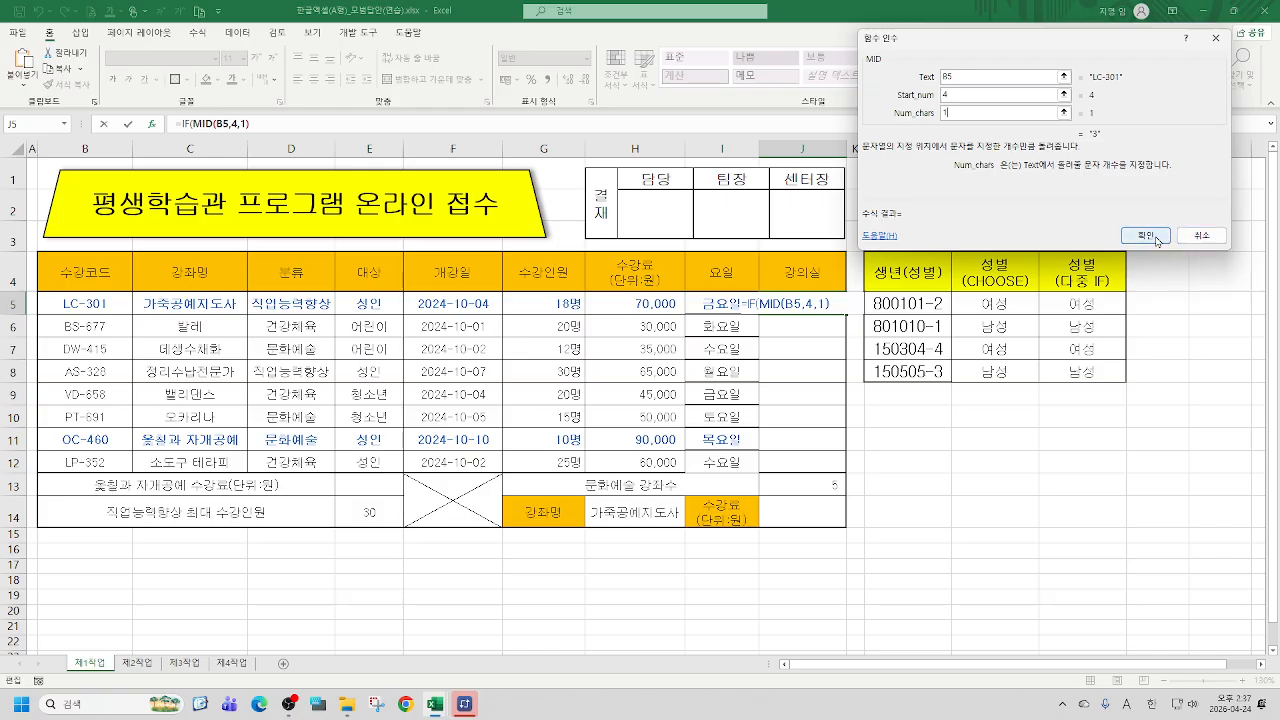
Return to the outer IF in J5 and complete its logical test as MID(B5,4,1)="3"
{"action": "left_click", "coordinate": [185, 123]}
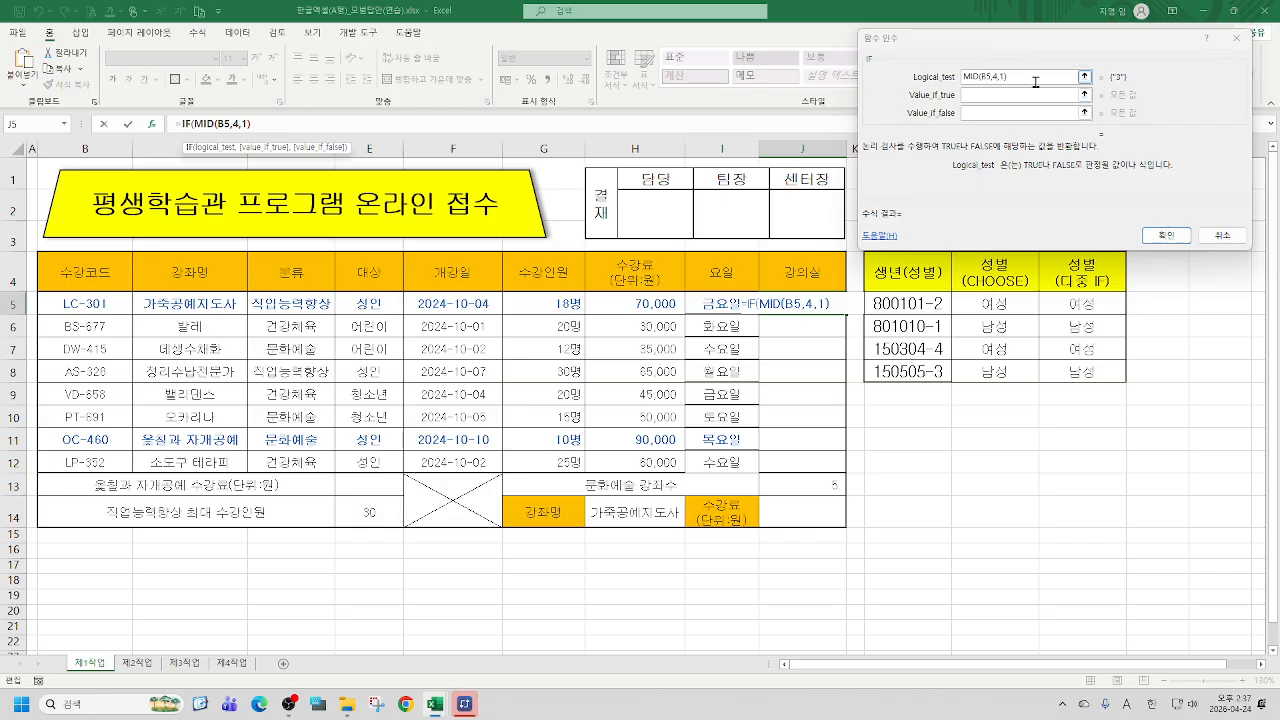
{"action": "type", "text": "="}
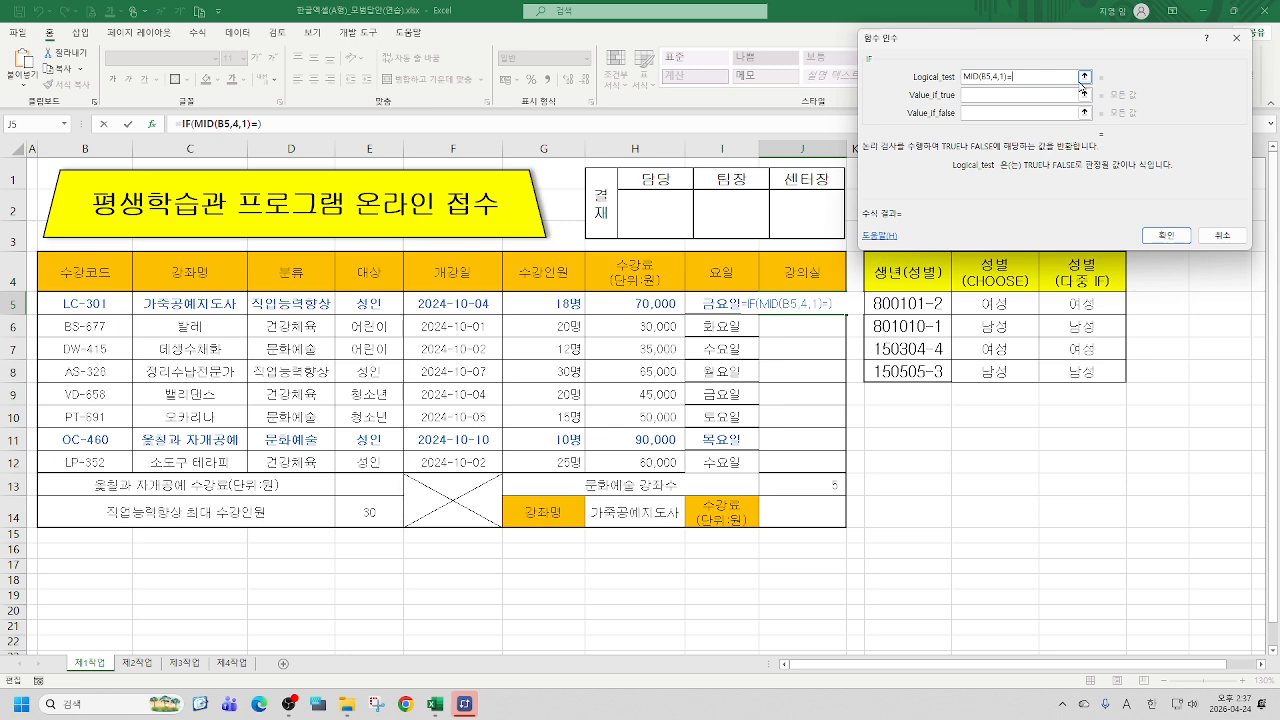
{"action": "type", "text": "\"3\""}
Set the outer IF's true value in the J5 formula to "학습동아리실"
{"action": "left_click", "coordinate": [1011, 95]}
{"action": "key", "text": "Hangul"}
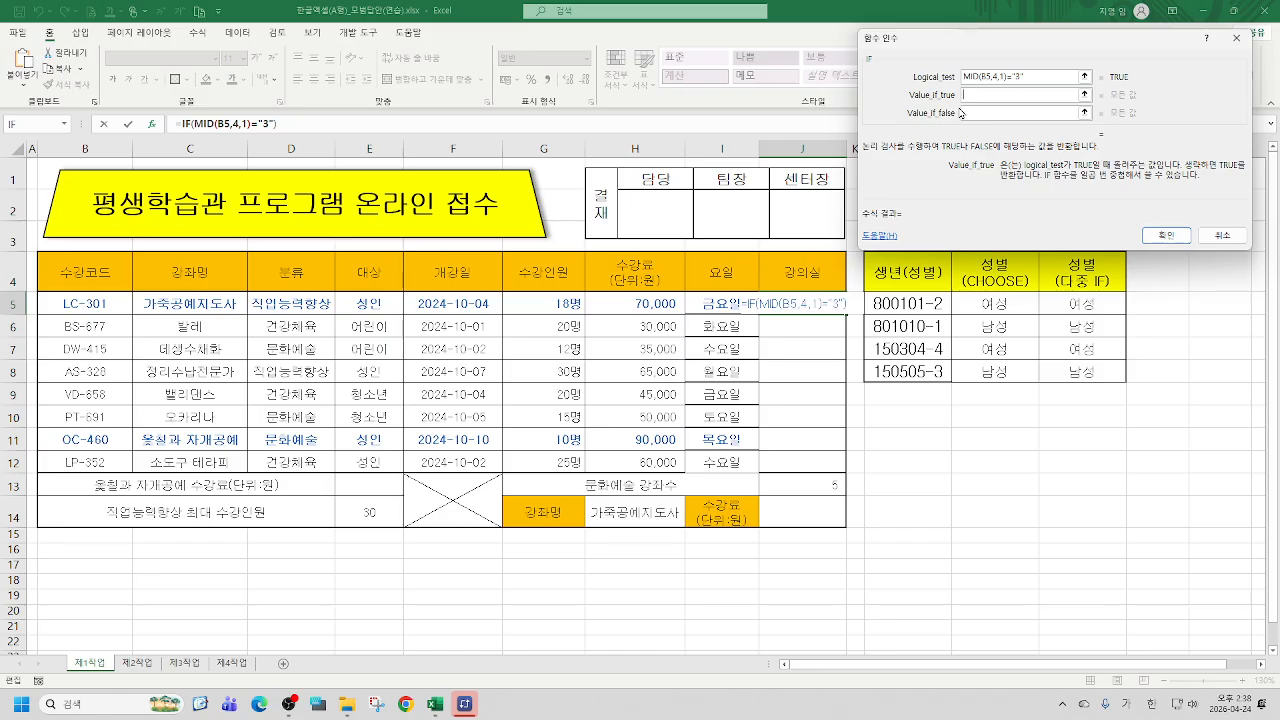
{"action": "type", "text": "GKRTM"}
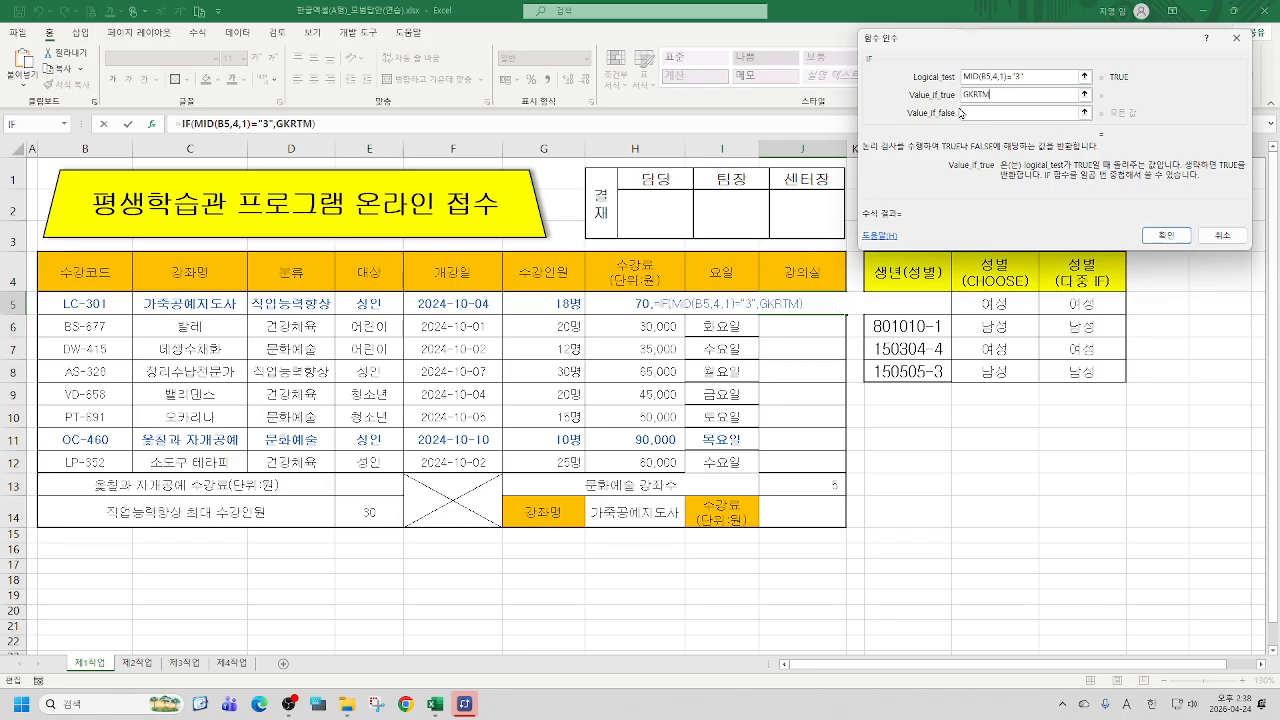
{"action": "key", "text": "BackSpace"}
{"action": "key", "text": "BackSpace"}
{"action": "key", "text": "Hangul"}
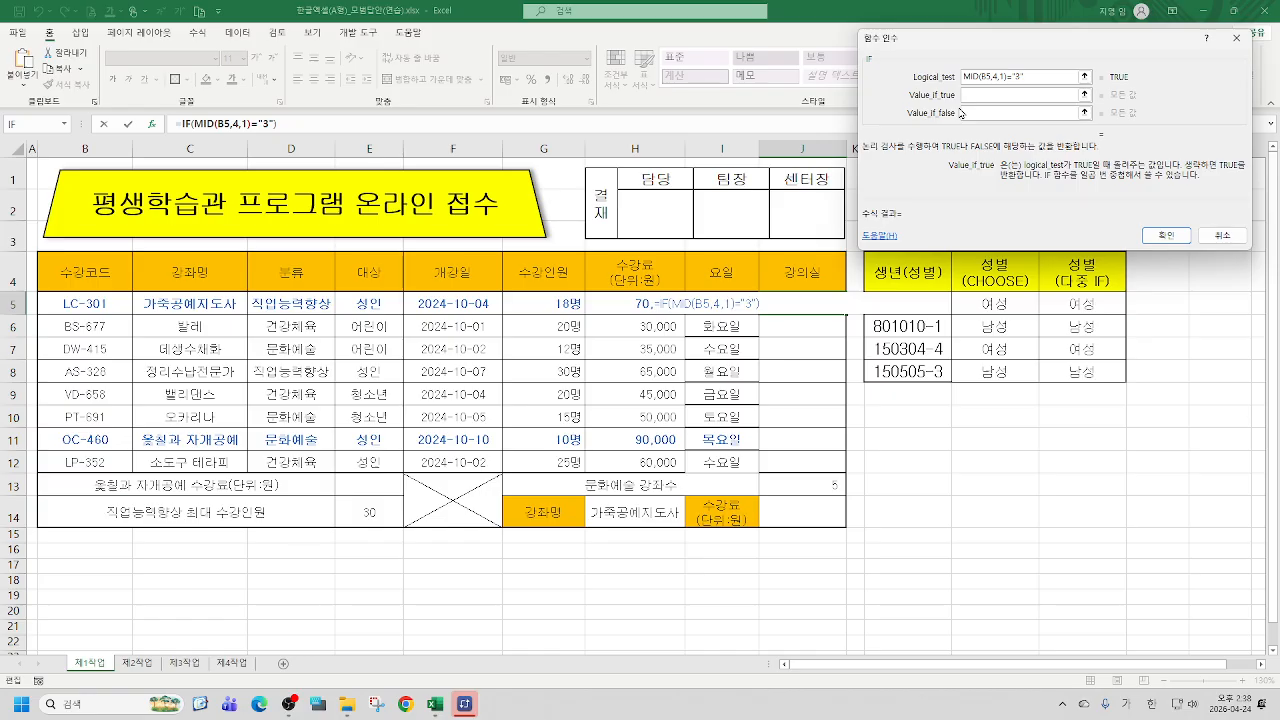
{"action": "type", "text": "학습"}
{"action": "type", "text": "동알"}
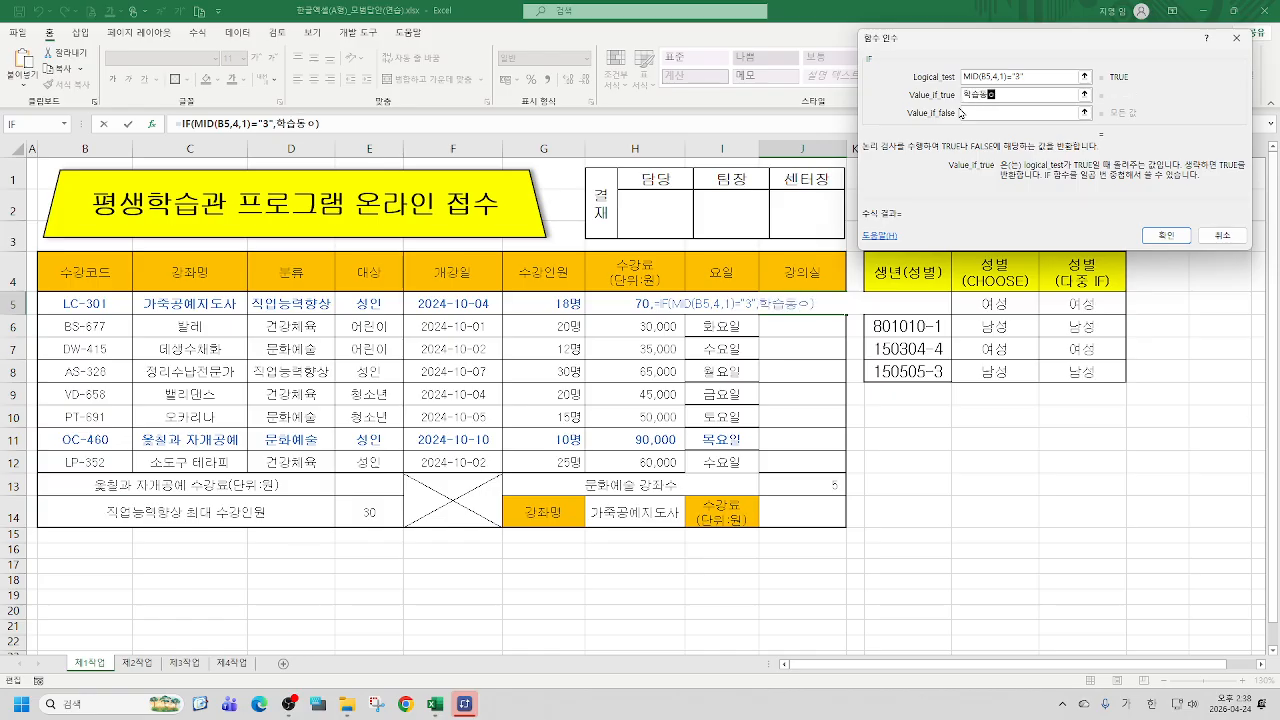
{"action": "type", "text": "리실"}
{"action": "left_click", "coordinate": [961, 113]}
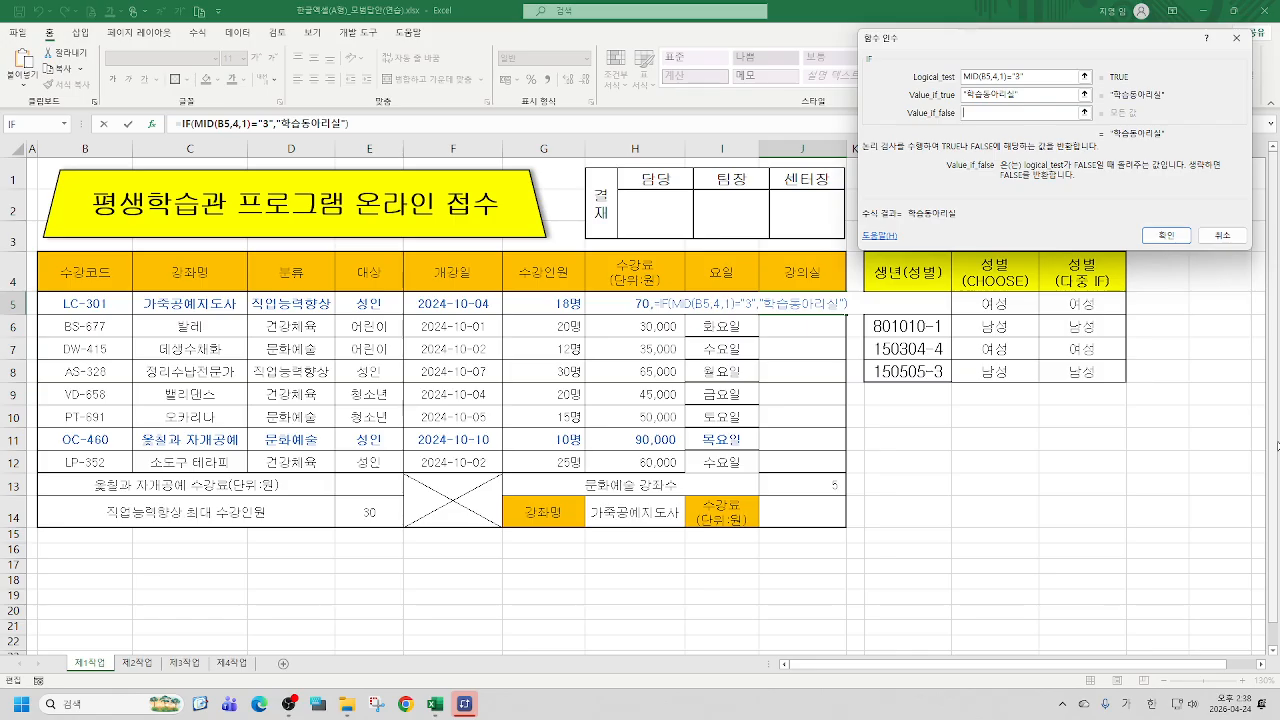
Nest a second IF as the false value, reusing a copy of the logical test changed to MID(B5,4,1)="4"
{"action": "left_click", "coordinate": [1043, 80]}
{"action": "left_click_drag", "start_coordinate": [1043, 80], "coordinate": [905, 76]}
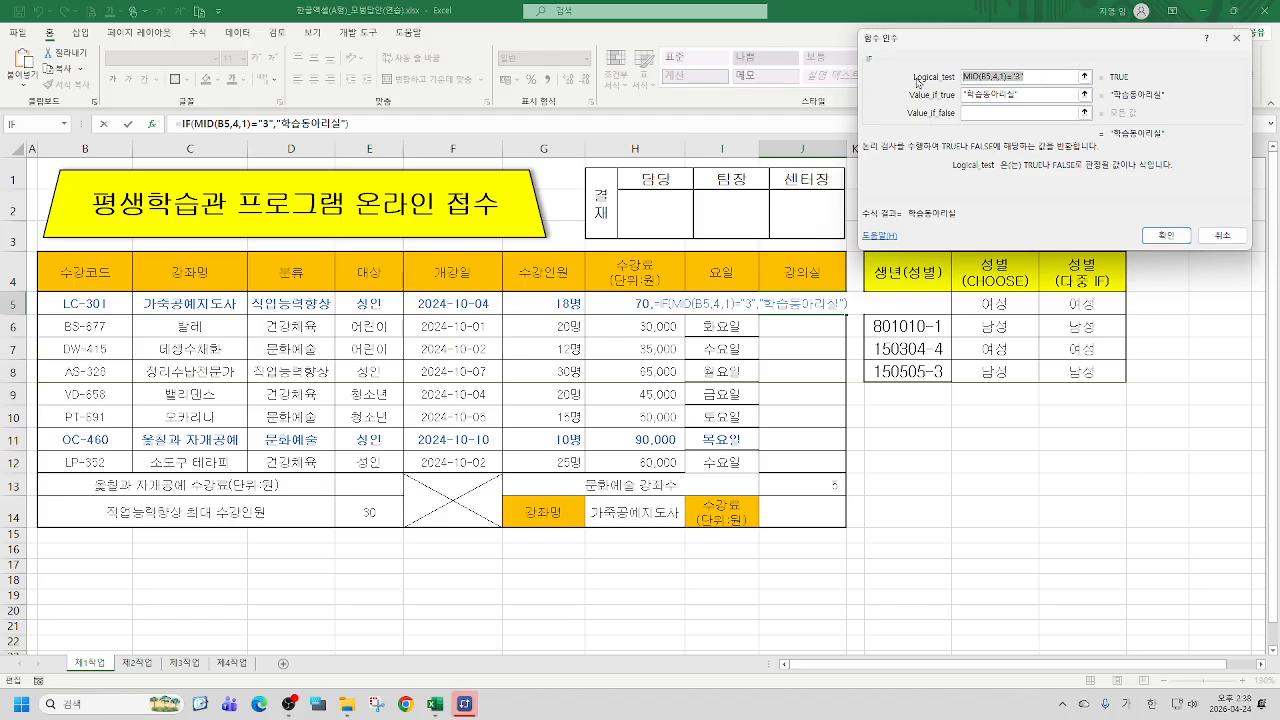
{"action": "left_click", "coordinate": [1031, 76]}
{"action": "left_click_drag", "start_coordinate": [1031, 76], "coordinate": [882, 64]}
{"action": "key", "text": "ctrl+c"}
{"action": "left_click", "coordinate": [1000, 112]}
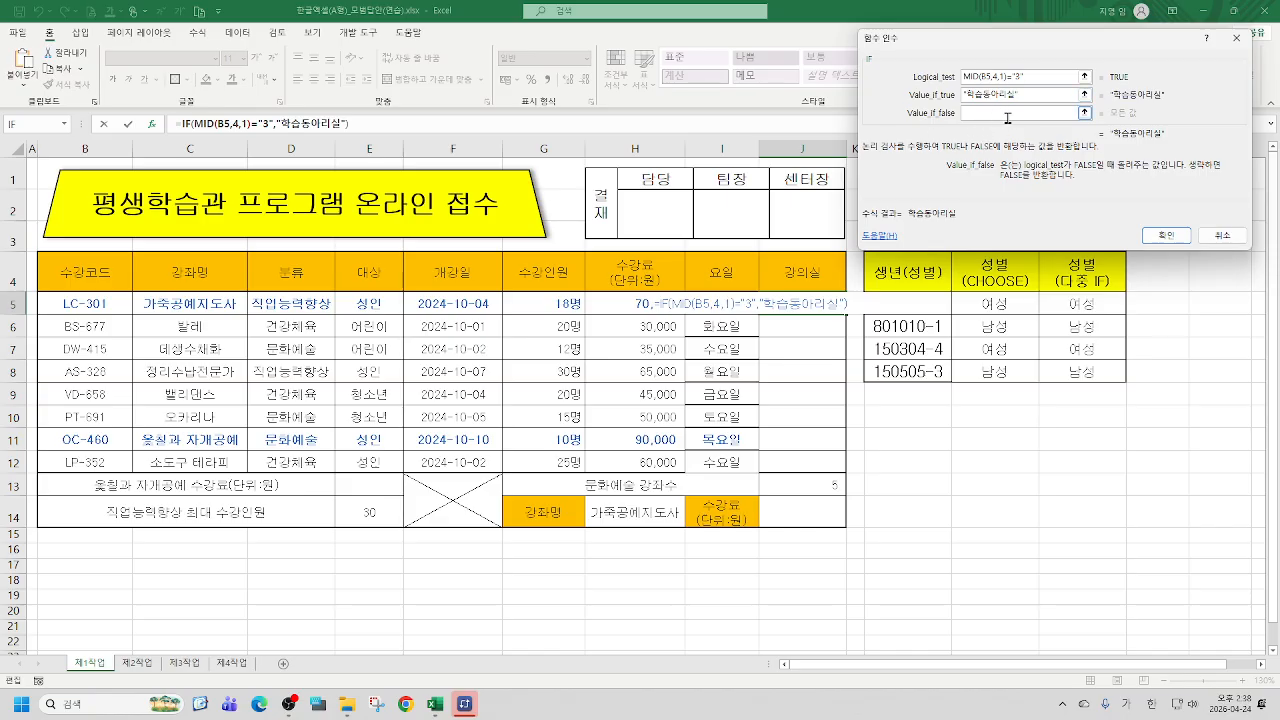
{"action": "left_click", "coordinate": [19, 125]}
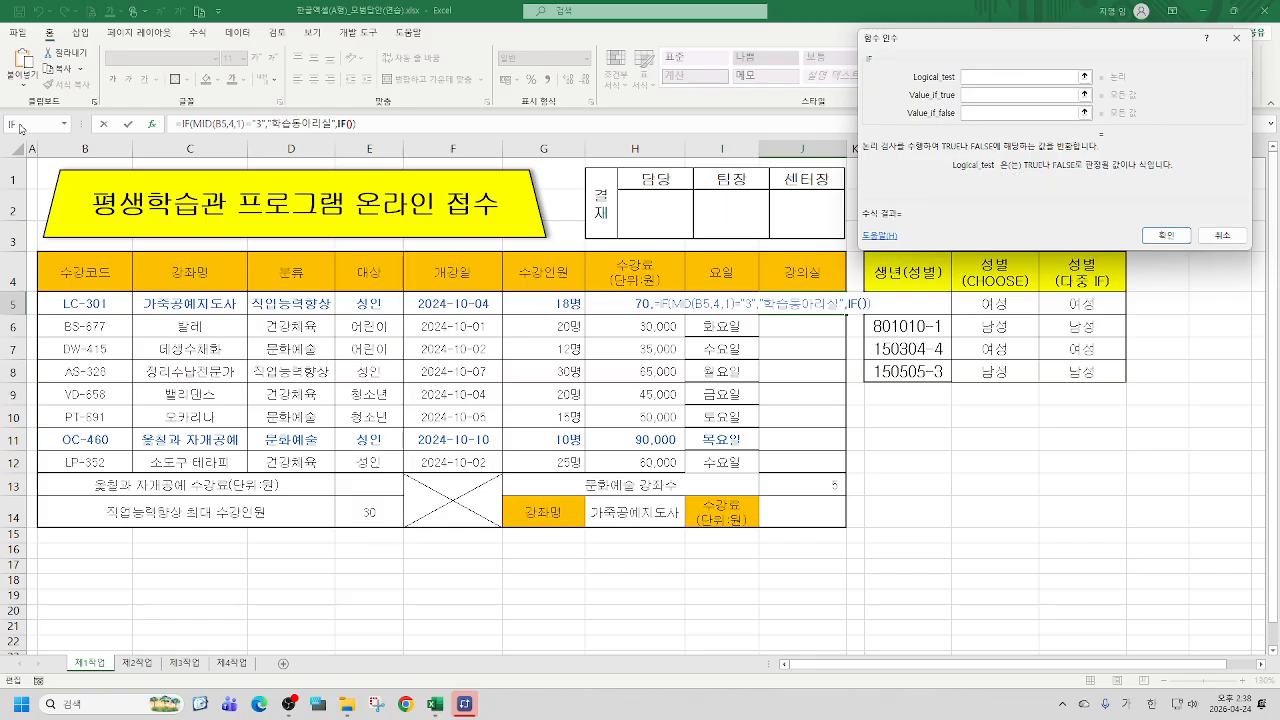
{"action": "key", "text": "ctrl+v"}
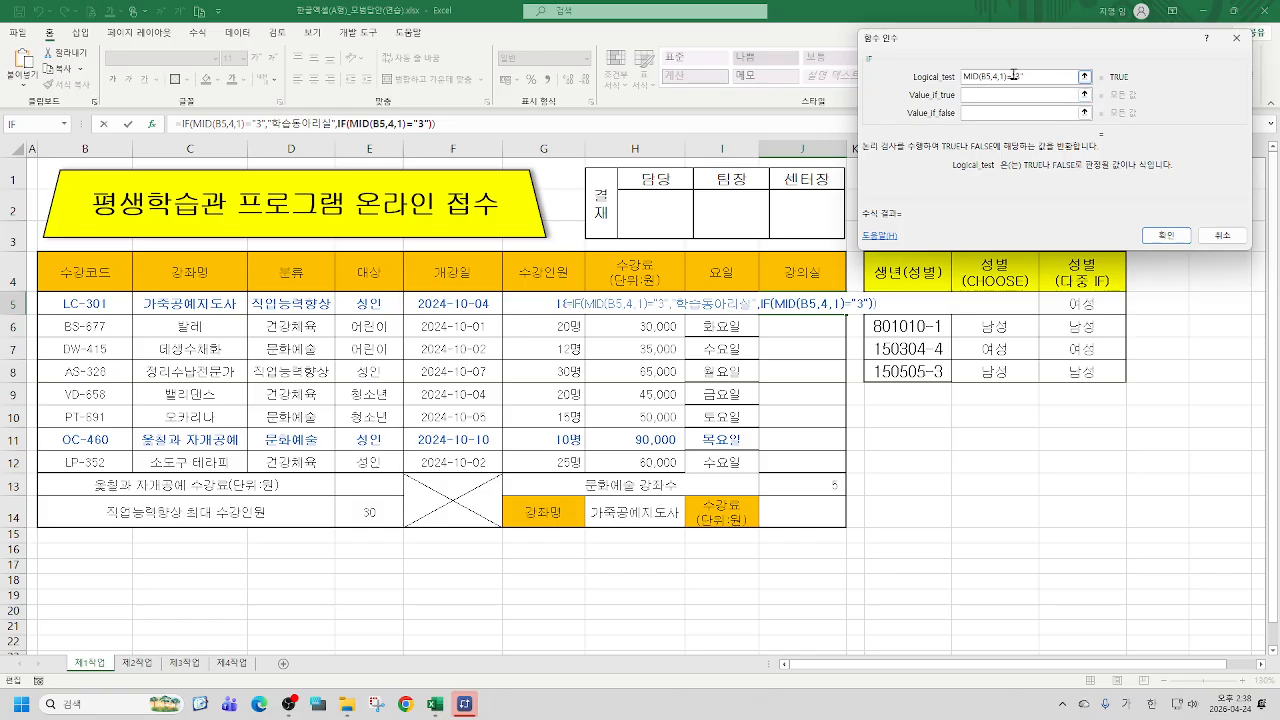
{"action": "key", "text": "BackSpace"}
{"action": "type", "text": "4"}
{"action": "key", "text": "Tab"}
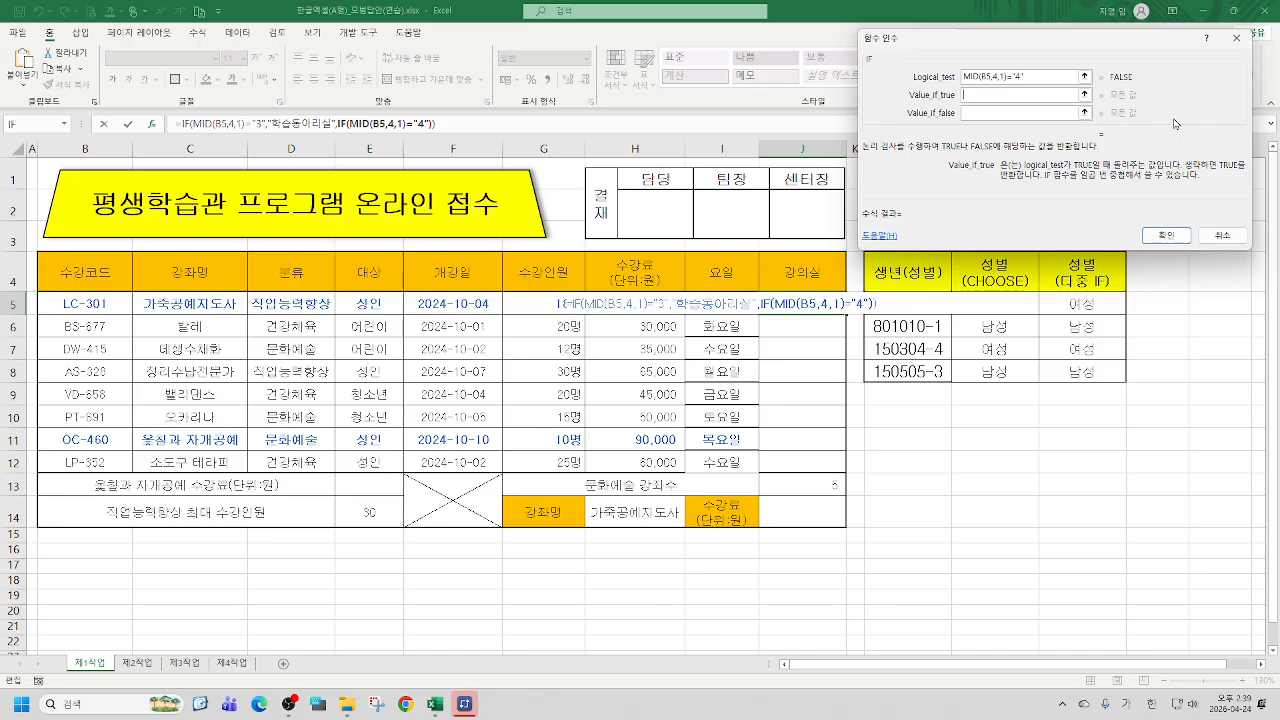
Finish the nested IF with true value "창작연주실" and false value "다목적실", and fill the J5 formula down to J12
{"action": "type", "text": "창"}
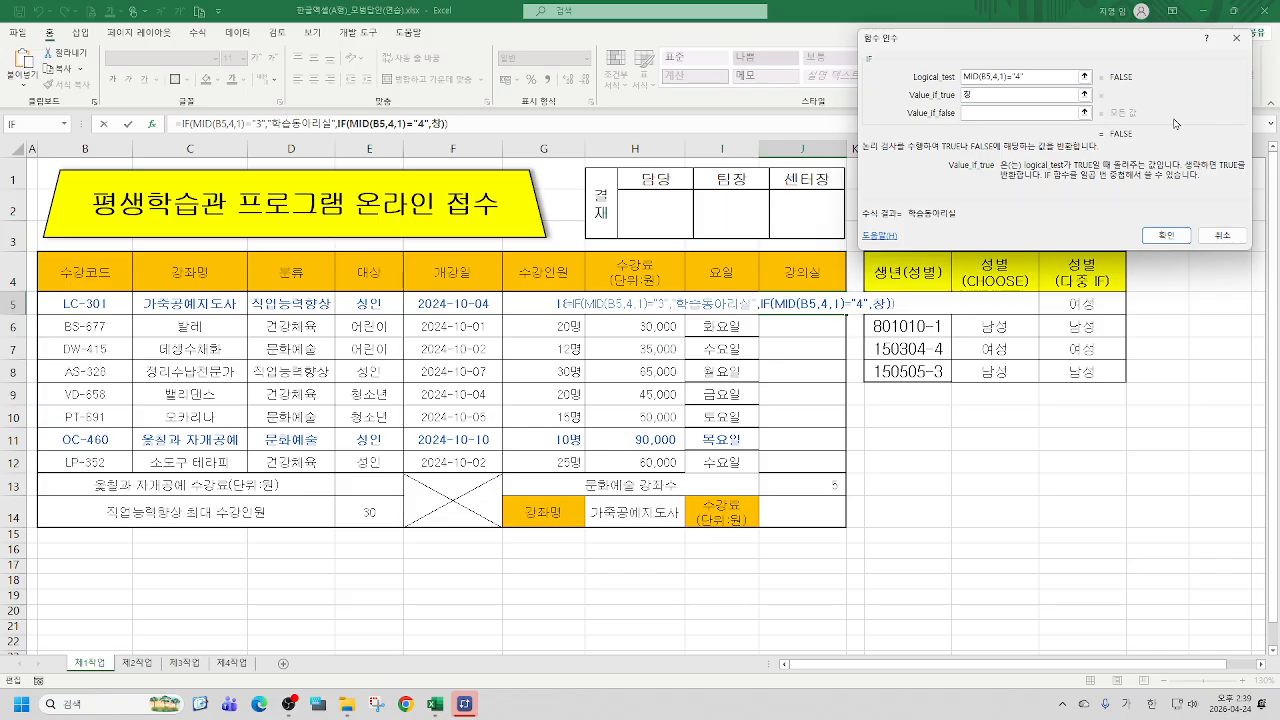
{"action": "type", "text": "작연주시ㄹ"}
{"action": "key", "text": "Tab"}
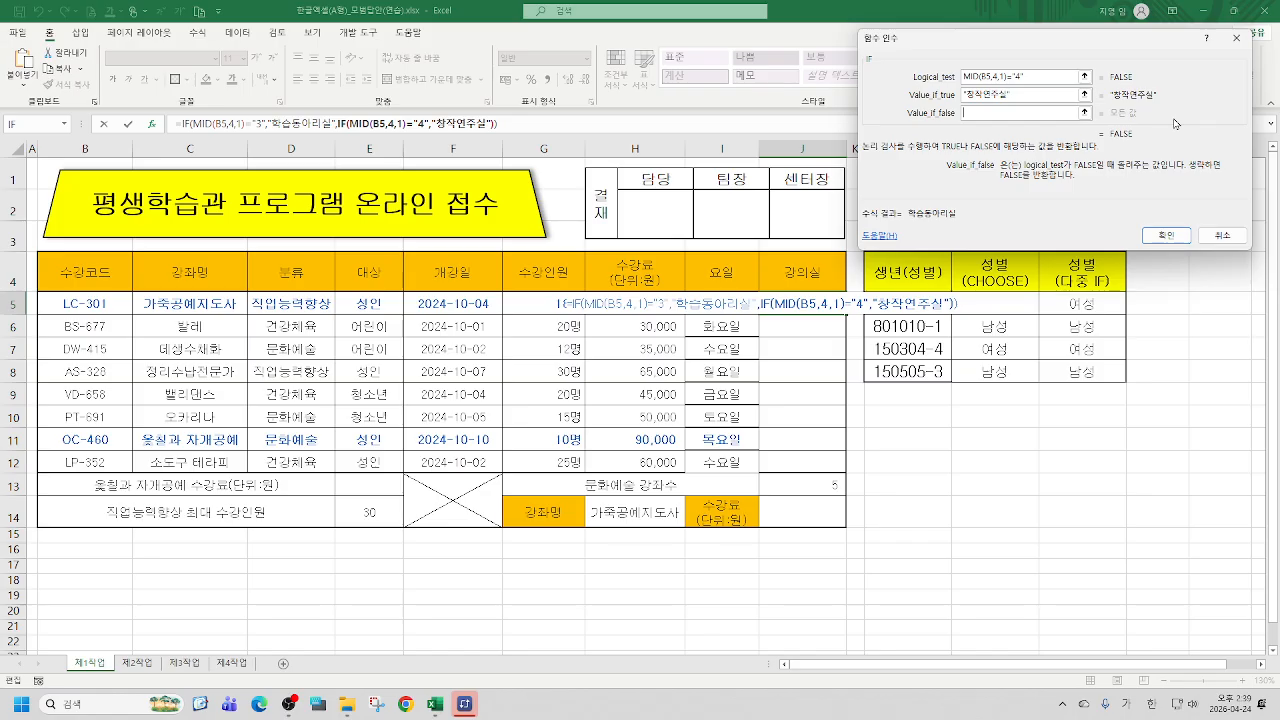
{"action": "type", "text": "다목적실"}
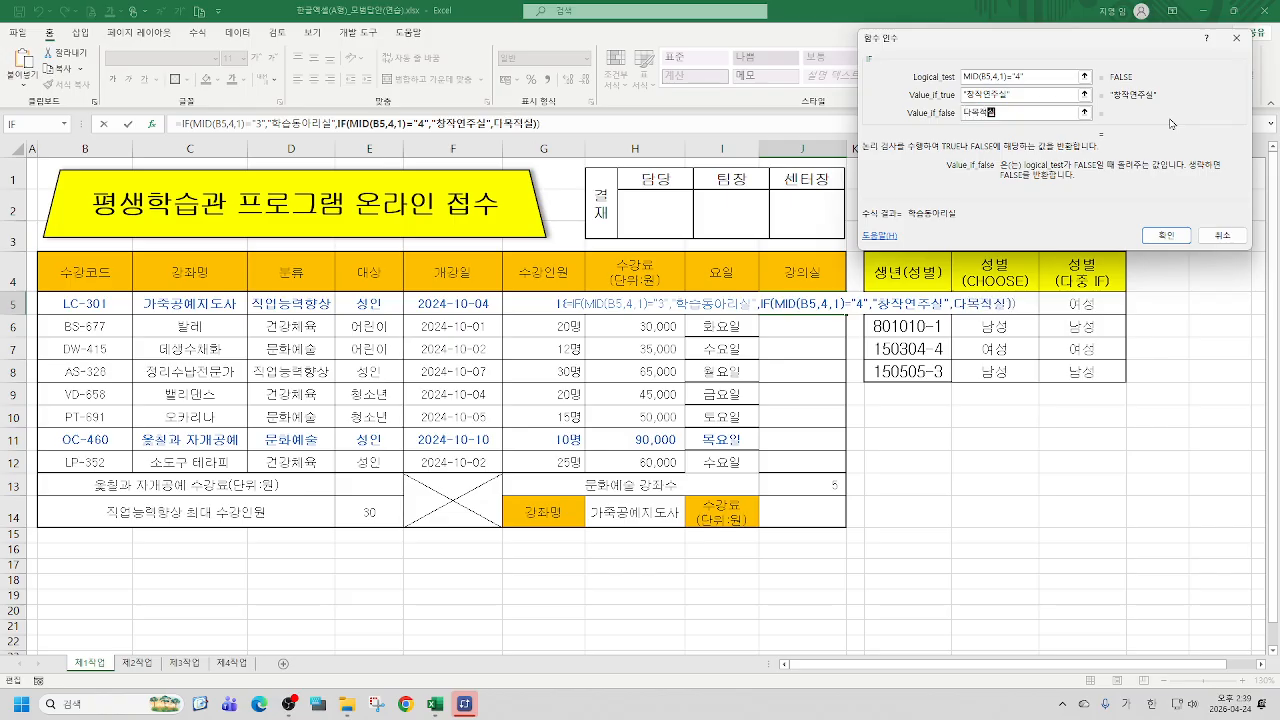
{"action": "key", "text": "Tab"}
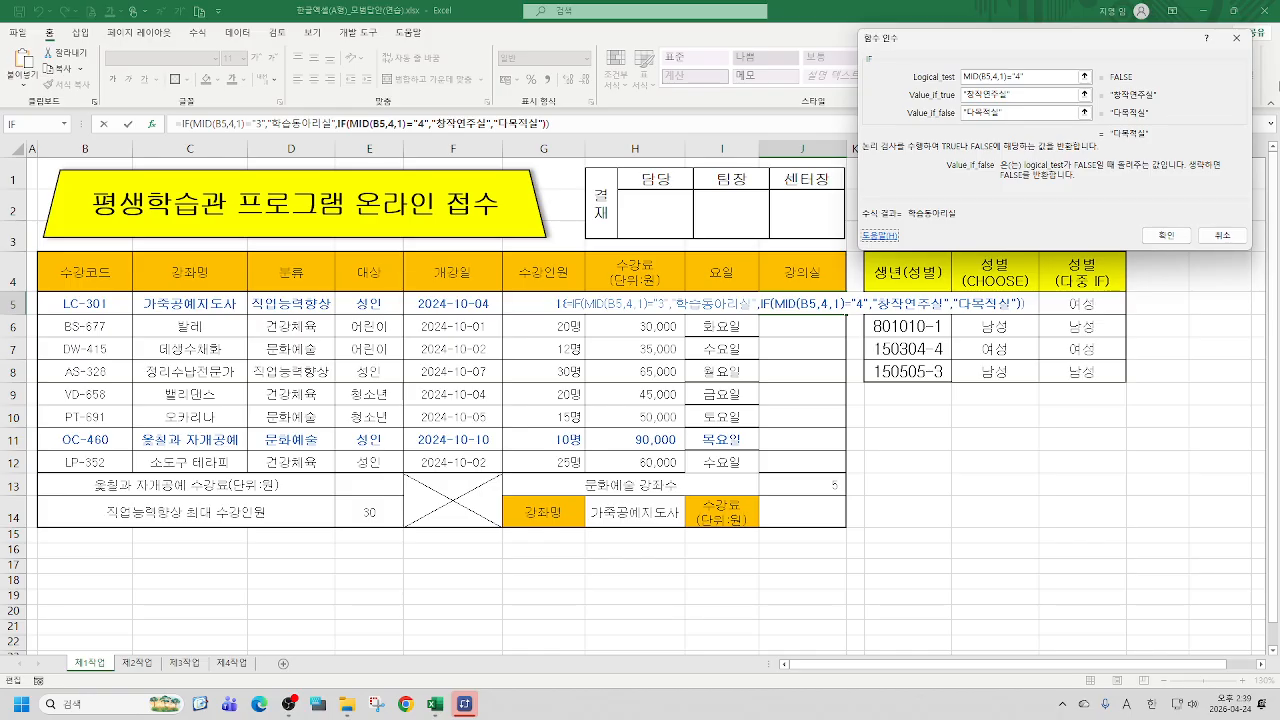
{"action": "left_click", "coordinate": [1165, 235]}
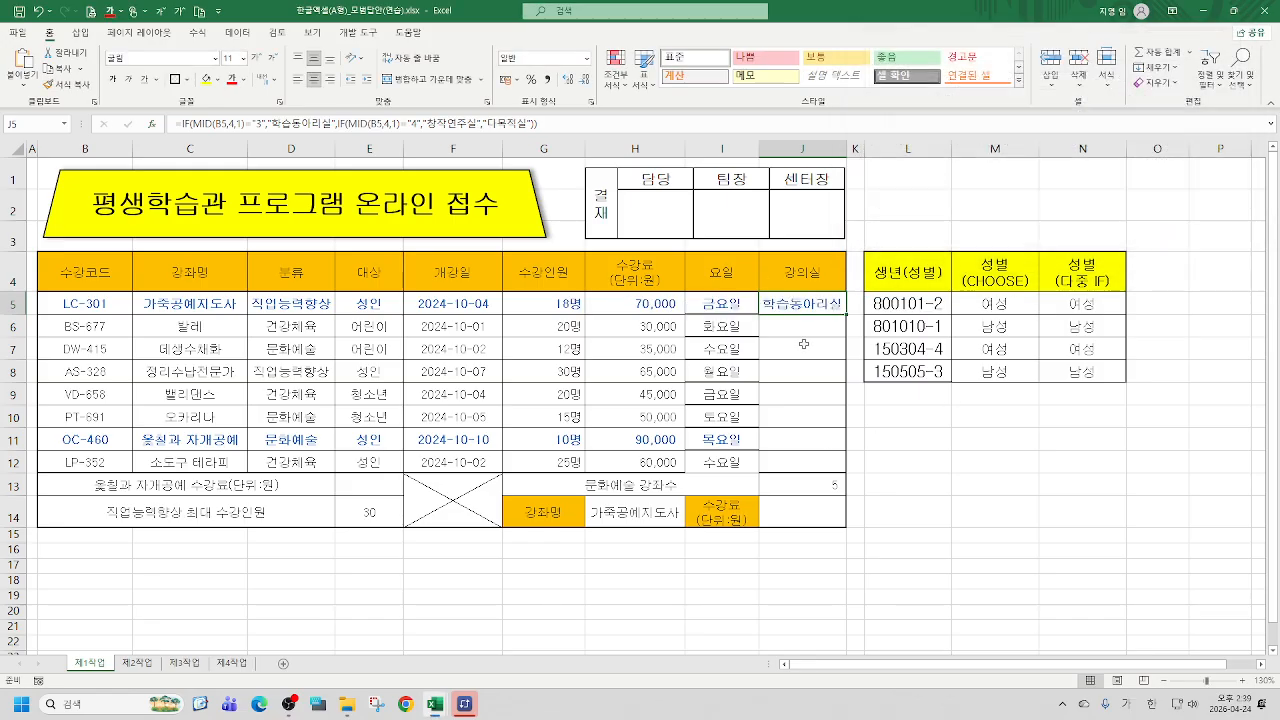
{"action": "left_click_drag", "start_coordinate": [846, 314], "coordinate": [847, 472]}
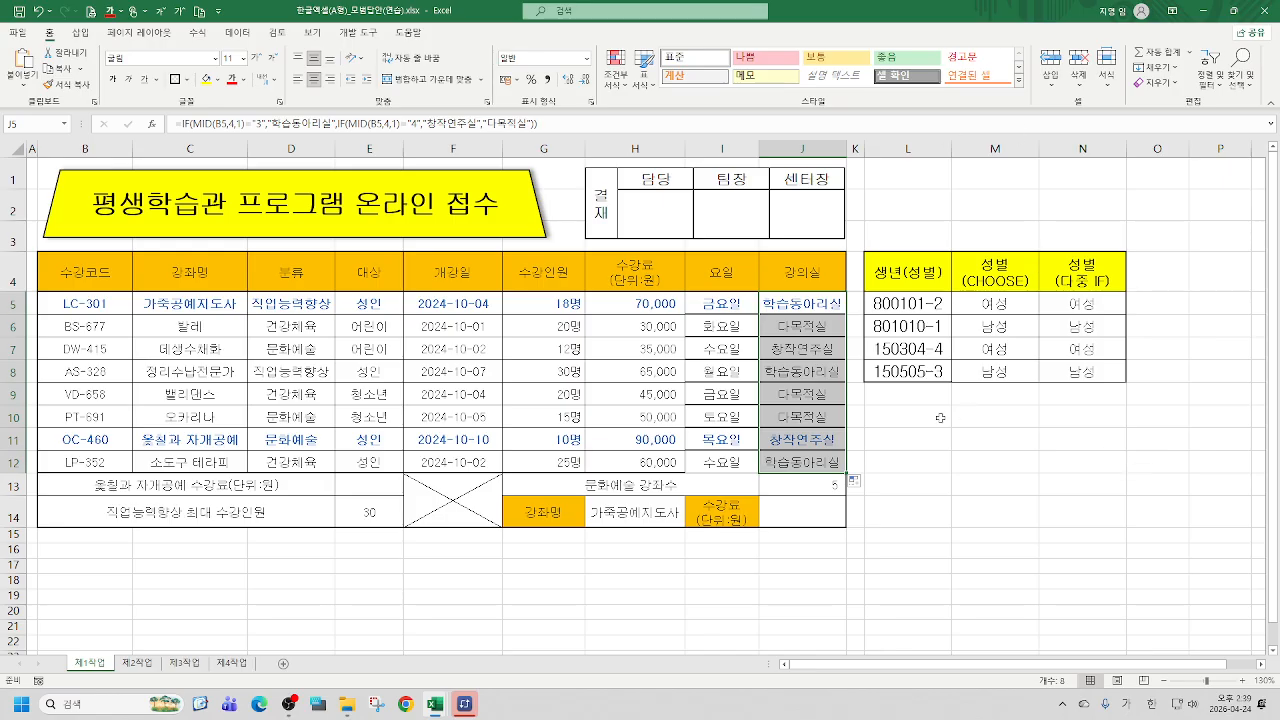
Clear the contents of the 강의실 cells J5 to J12
{"action": "left_click", "coordinate": [793, 300]}
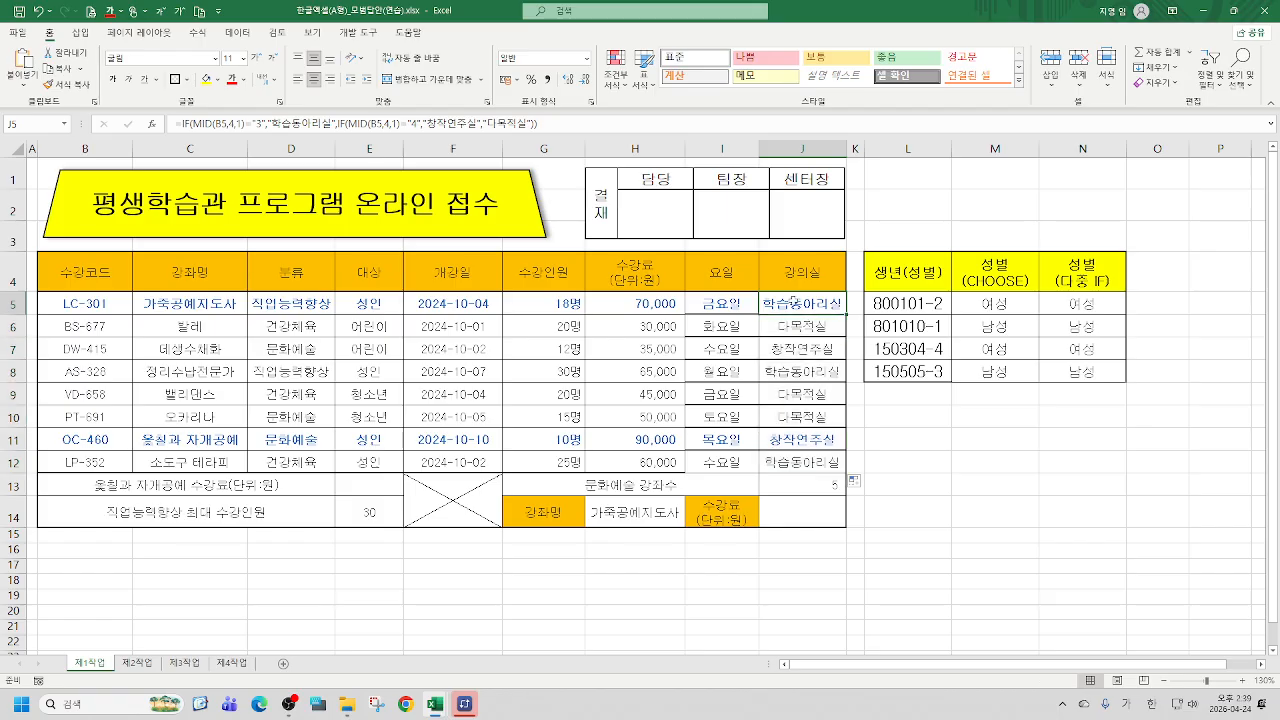
{"action": "left_click_drag", "start_coordinate": [793, 300], "coordinate": [800, 465]}
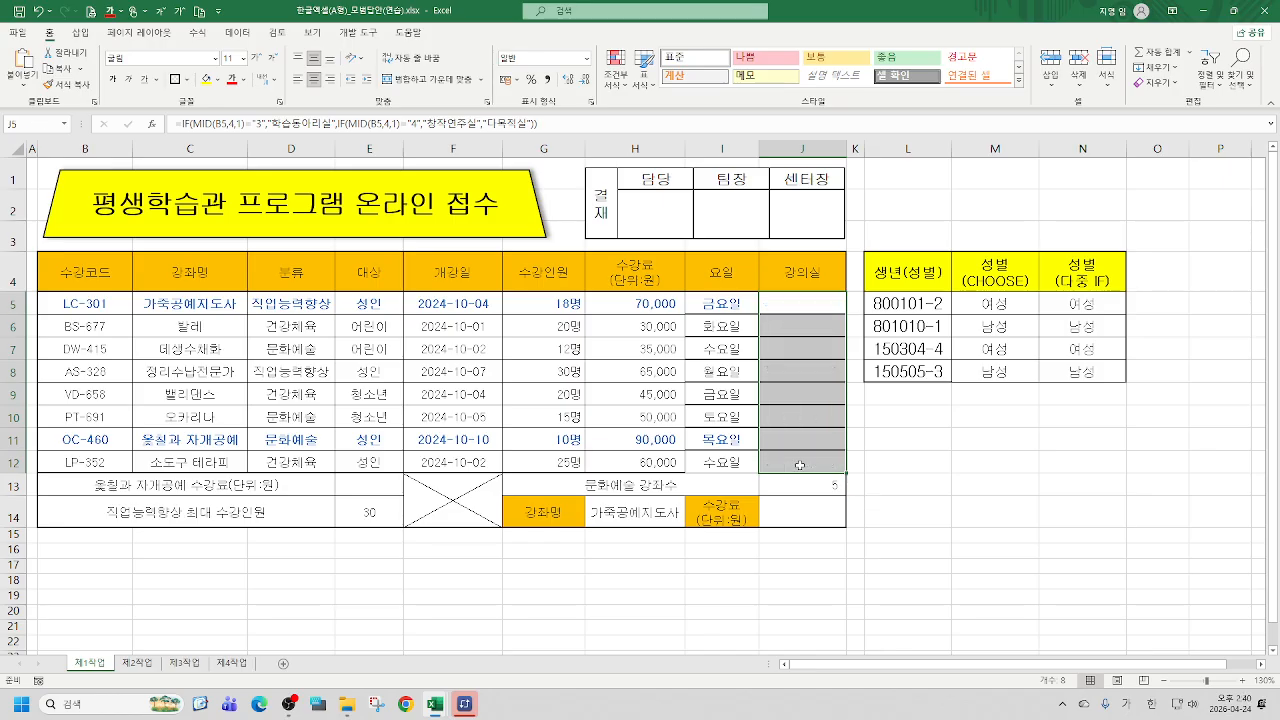
{"action": "key", "text": "Delete"}
Start a new IF formula in J5 with G5>=20 as the logical test
{"action": "left_click", "coordinate": [795, 300]}
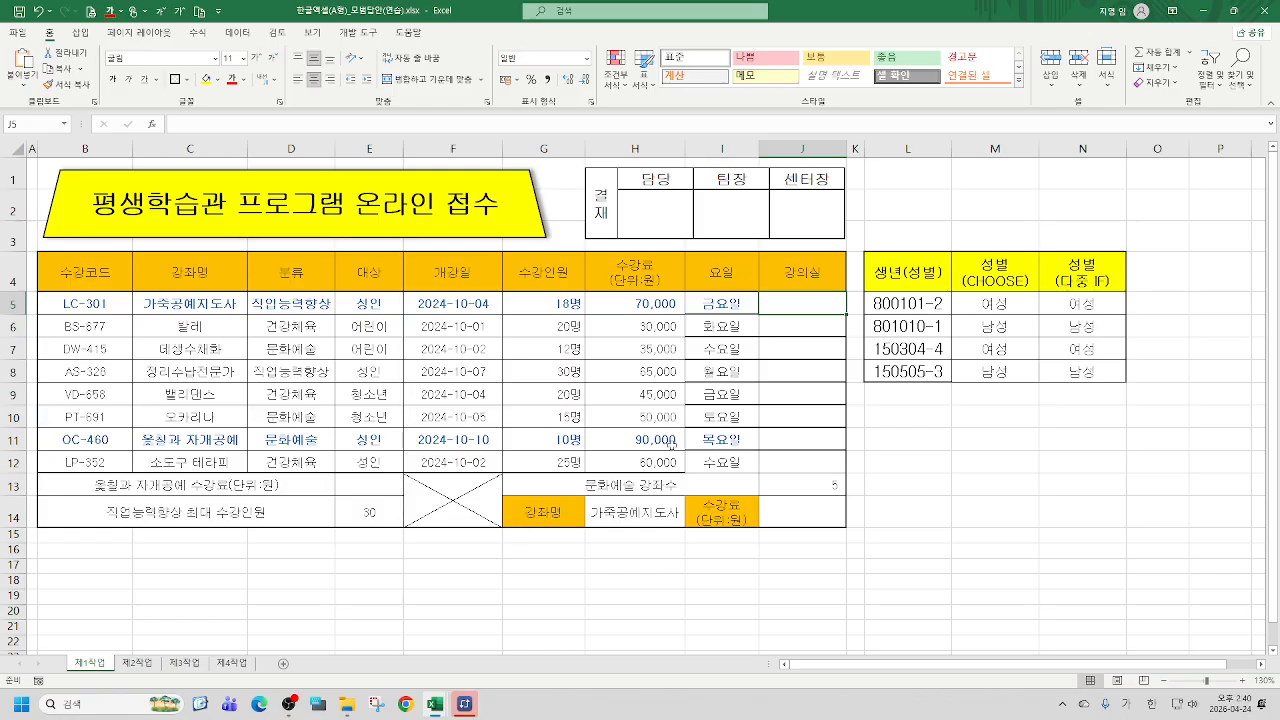
{"action": "type", "text": "="}
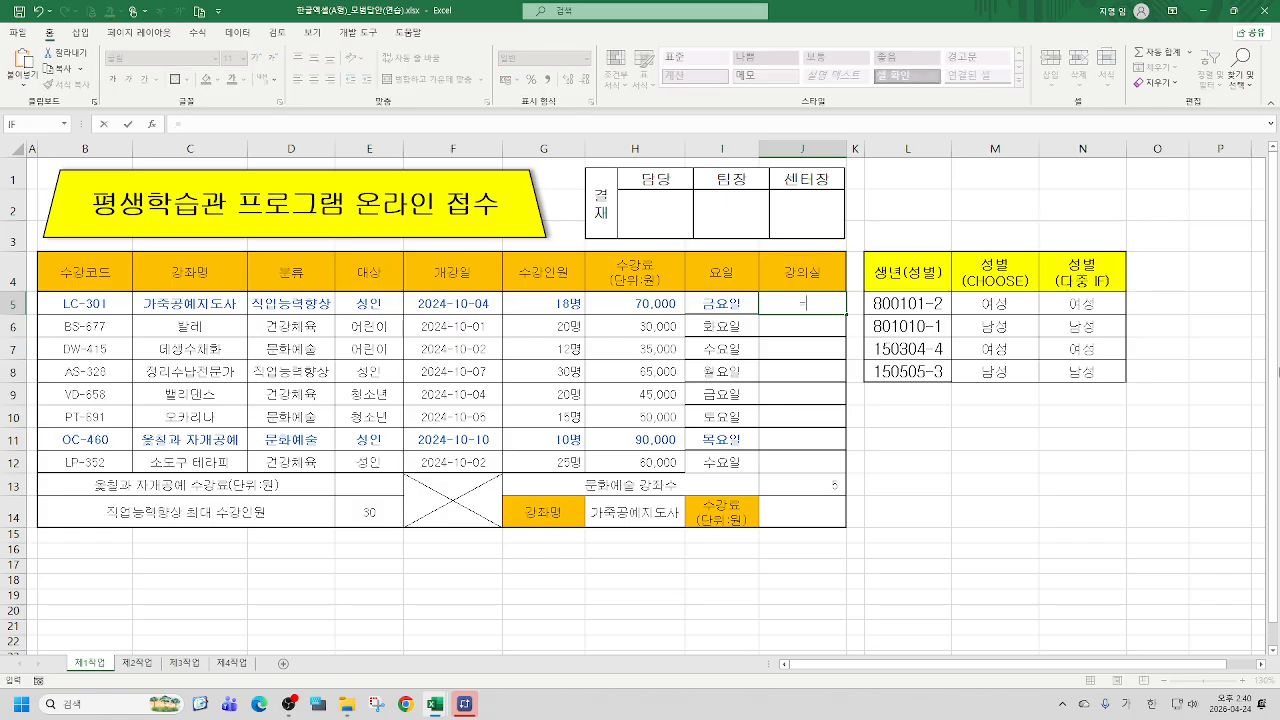
{"action": "type", "text": "IF"}
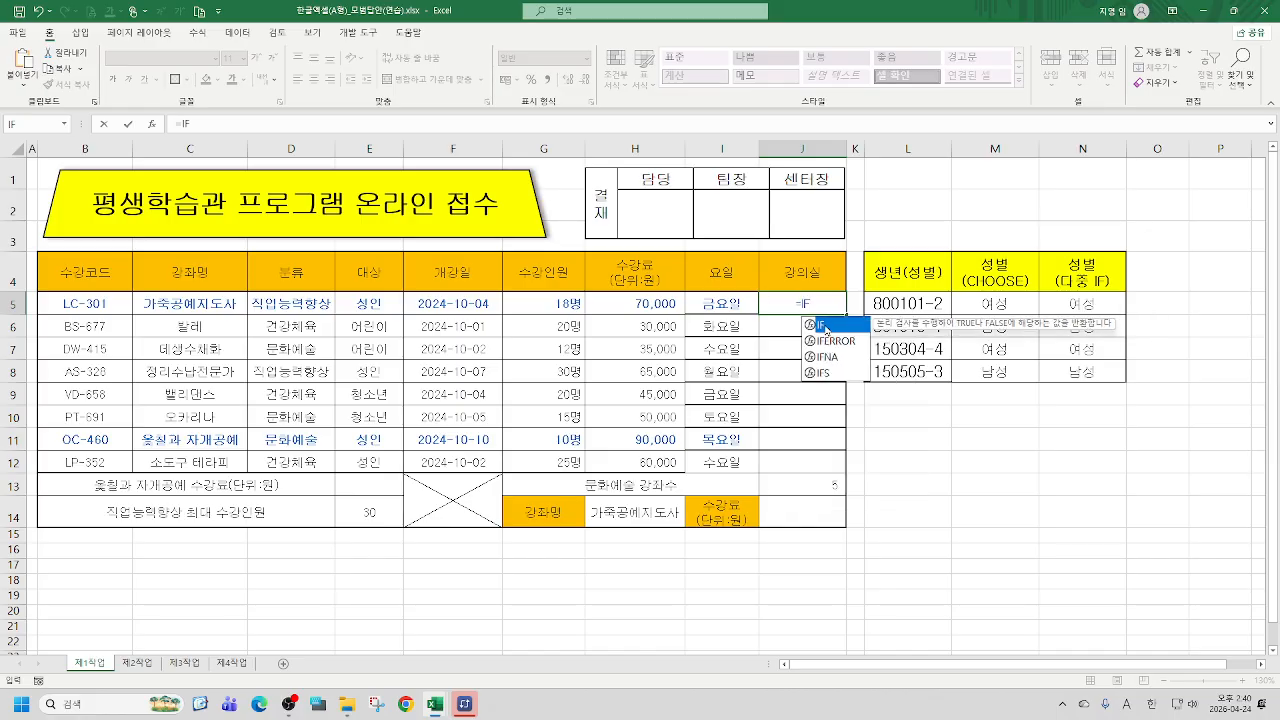
{"action": "double_click", "coordinate": [825, 323]}
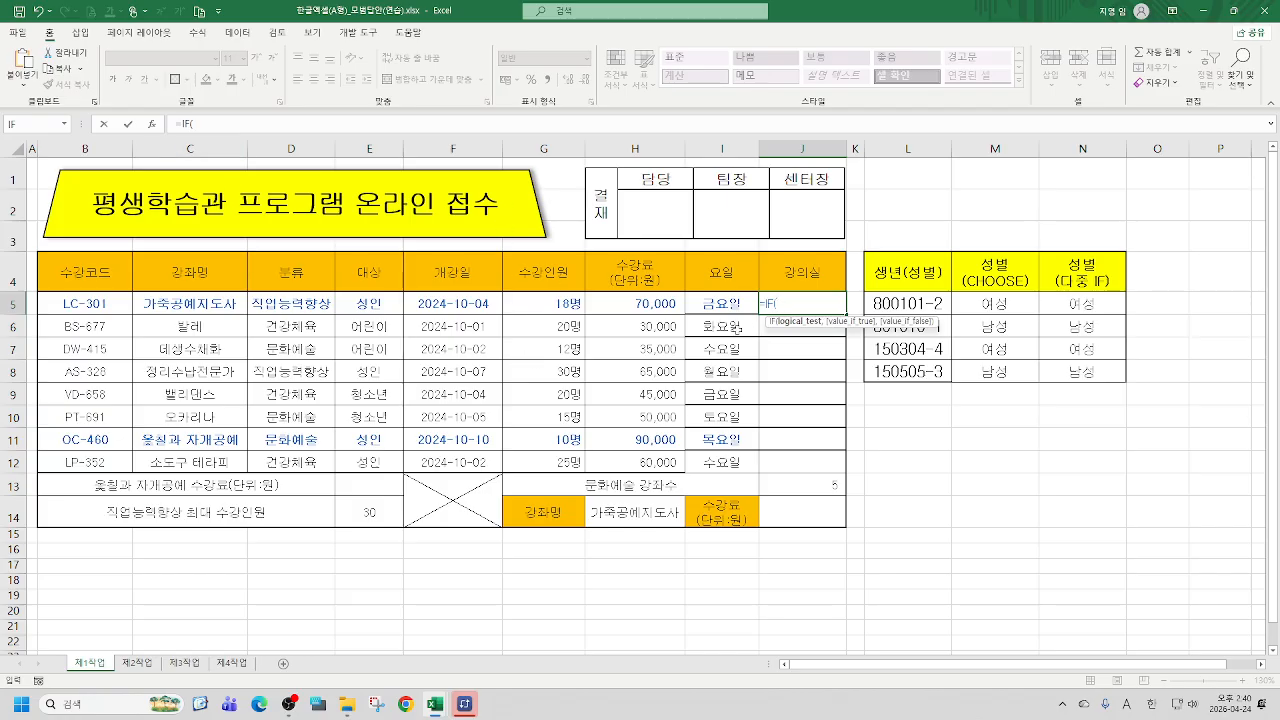
{"action": "left_click", "coordinate": [152, 124]}
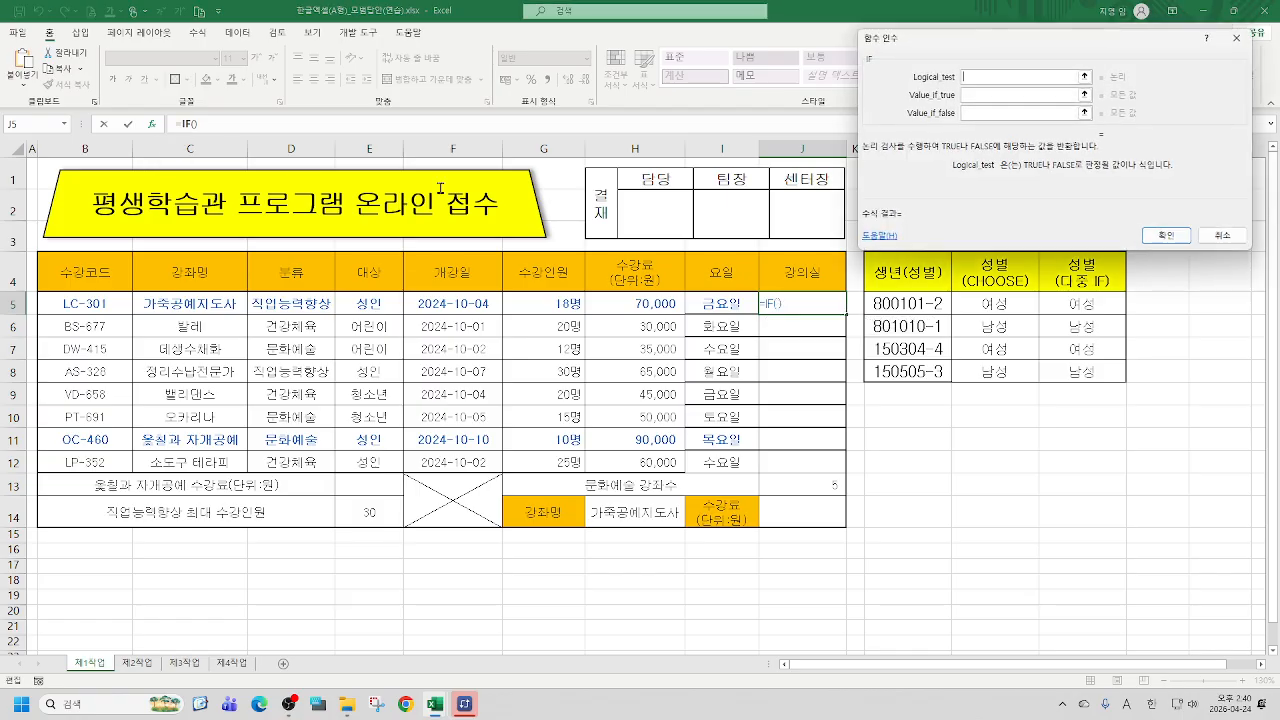
{"action": "left_click_drag", "start_coordinate": [1006, 55], "coordinate": [932, 81]}
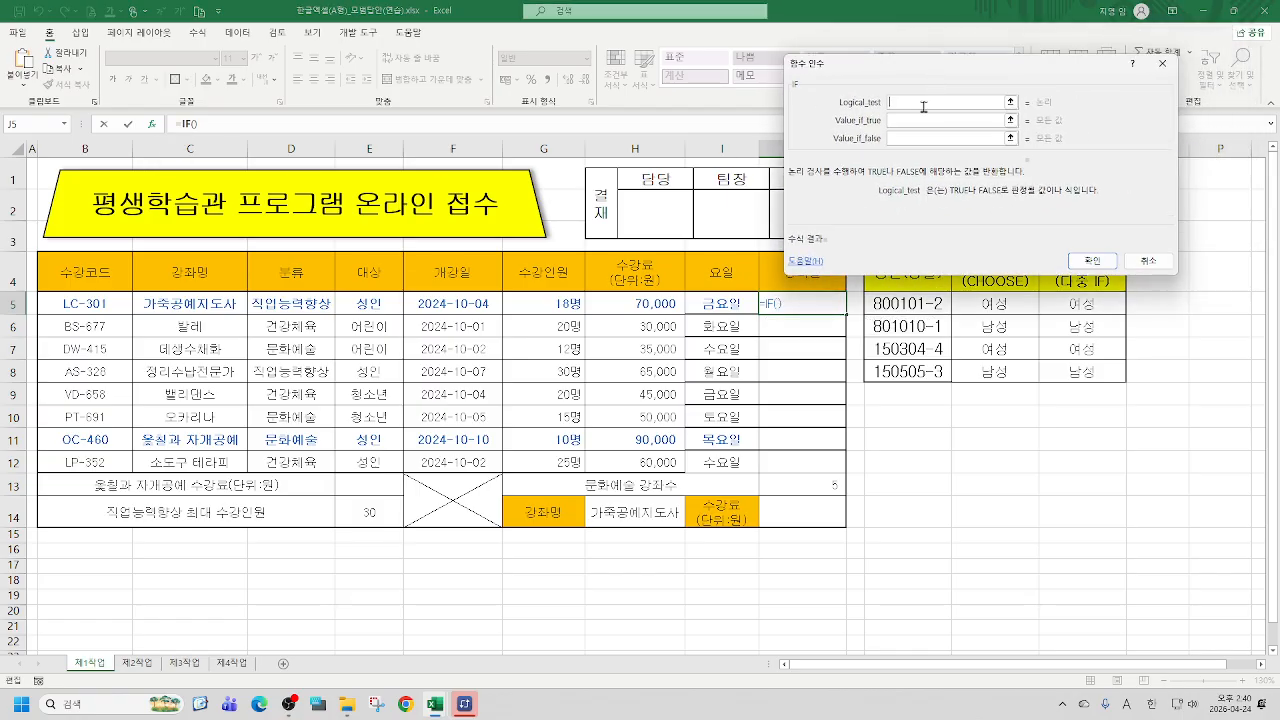
{"action": "left_click", "coordinate": [551, 305]}
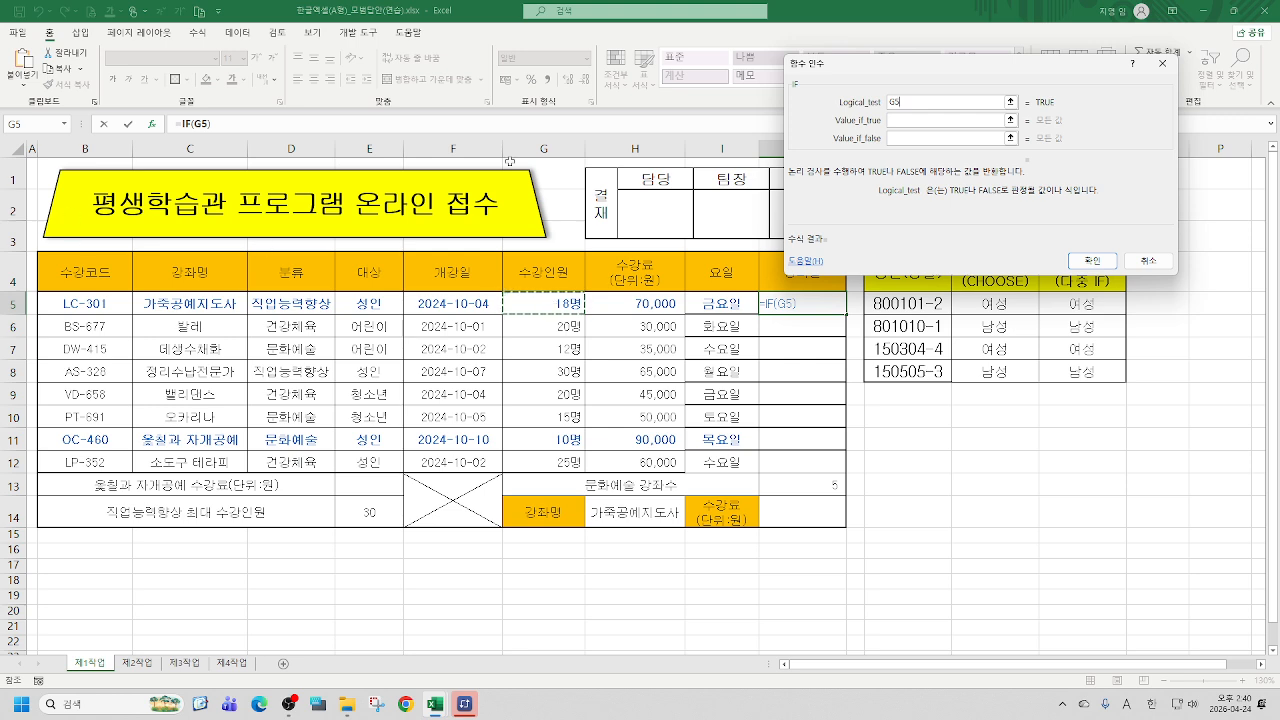
{"action": "type", "text": ">="}
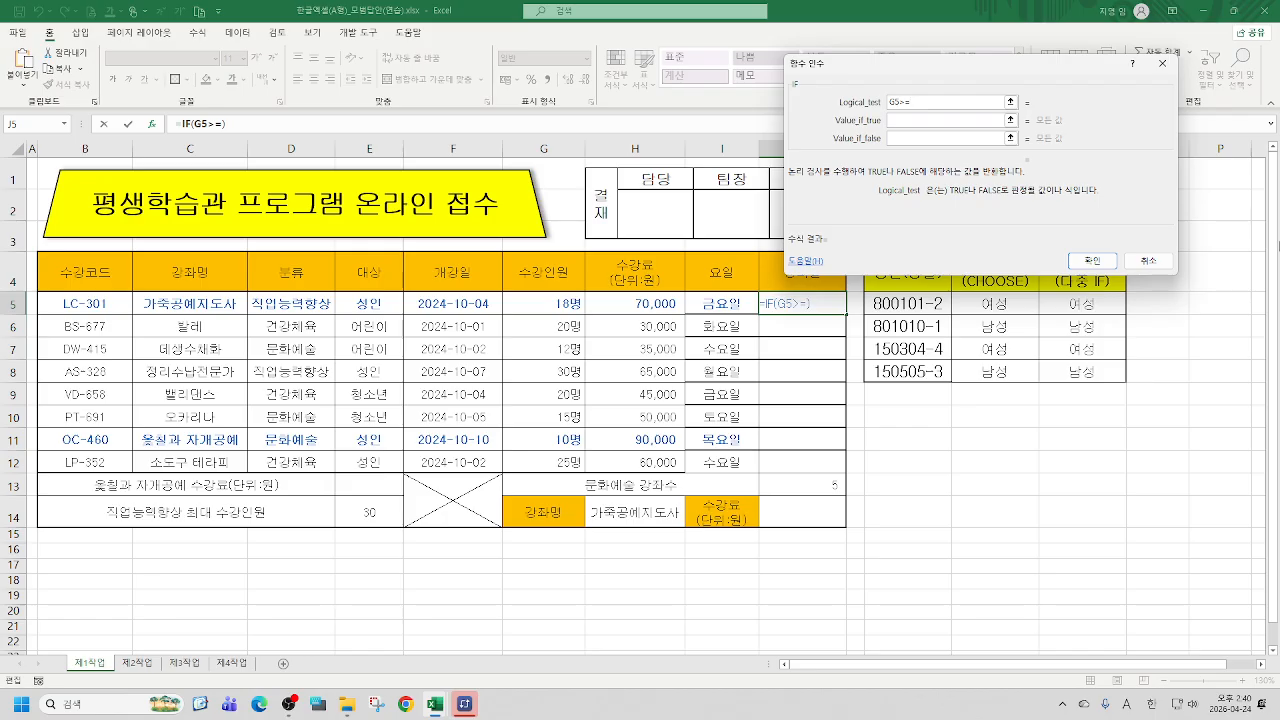
{"action": "type", "text": "20"}
Set the J5 IF's true value to "우수학원" and its false value to "일반학원", and complete the formula
{"action": "left_click", "coordinate": [935, 120]}
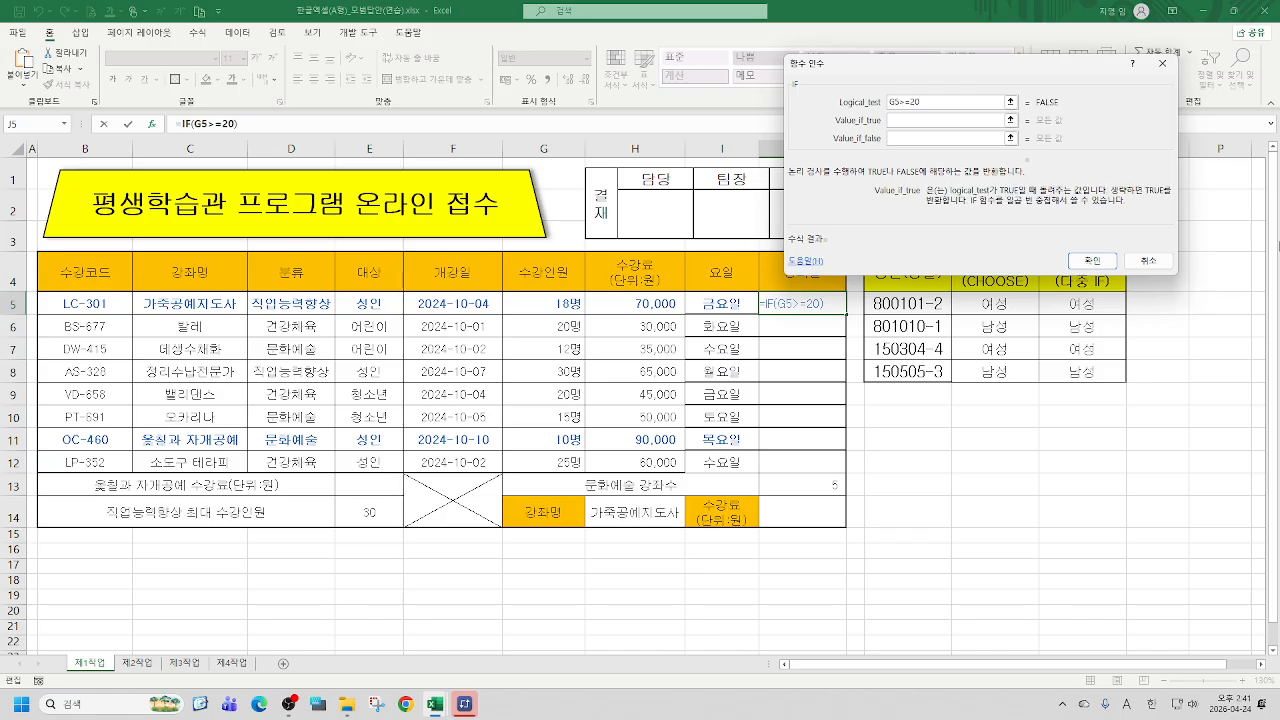
{"action": "type", "text": "우수하"}
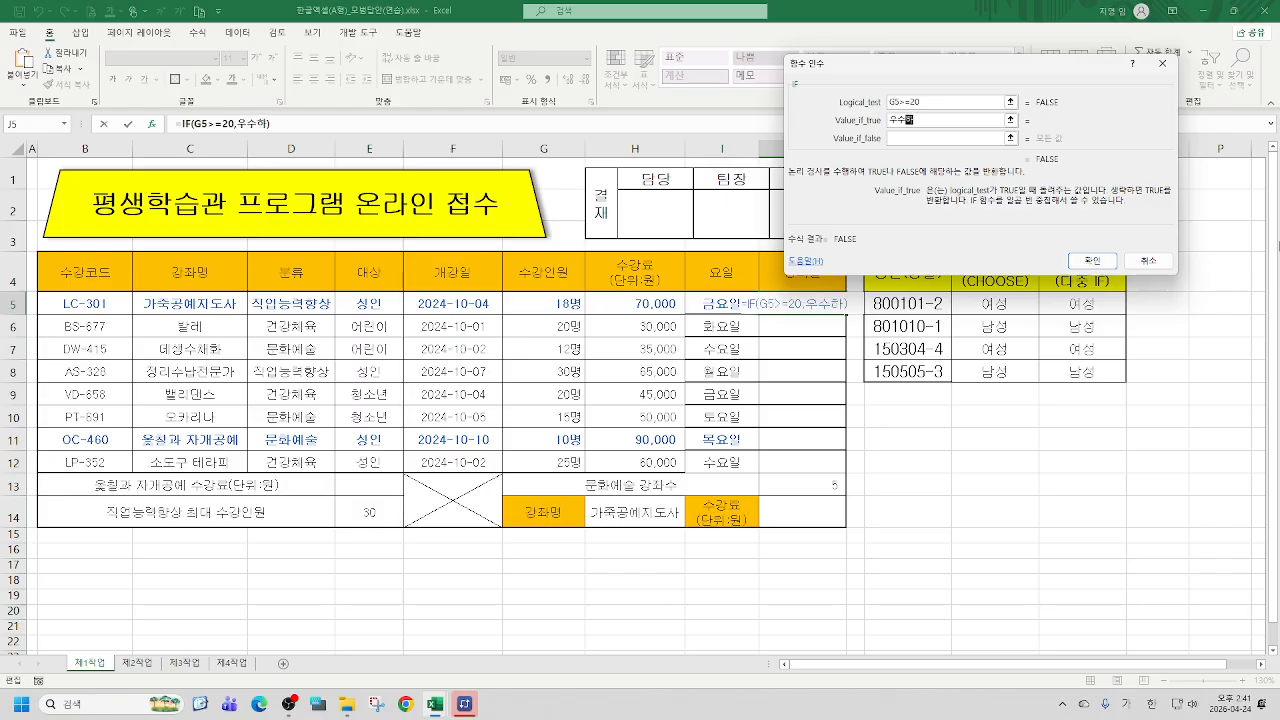
{"action": "key", "text": "BackSpace"}
{"action": "key", "text": "BackSpace"}
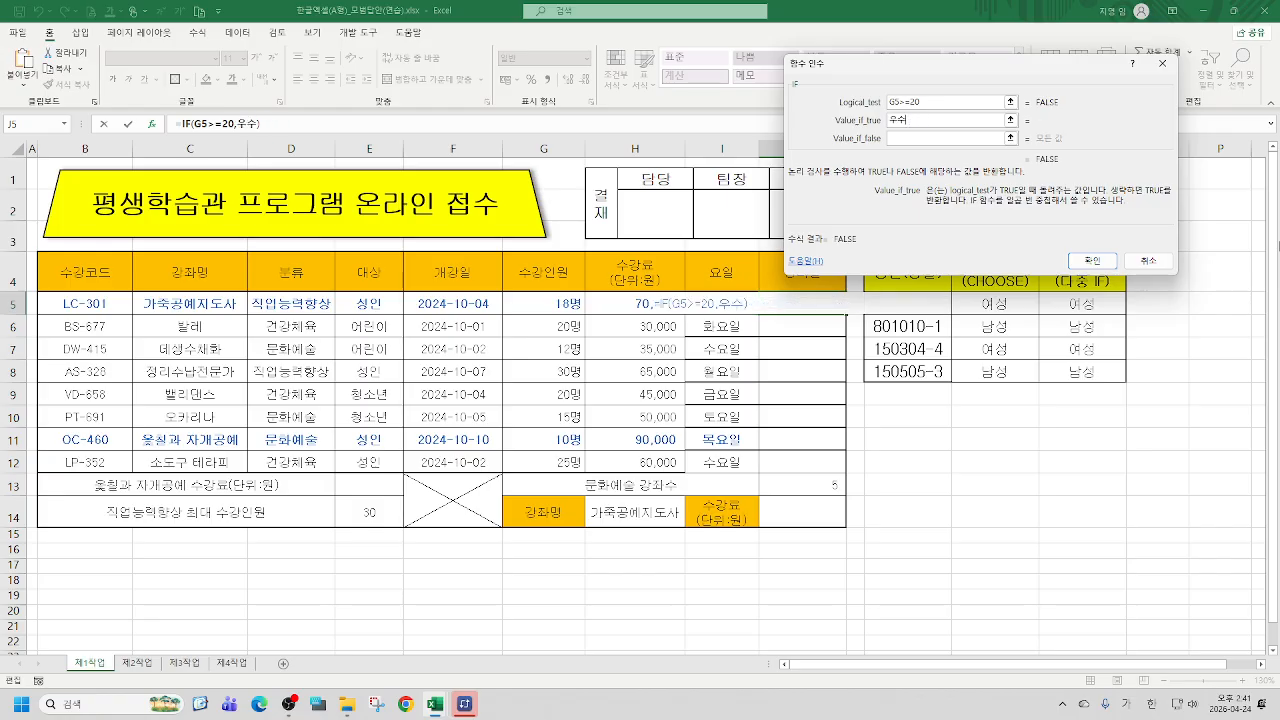
{"action": "type", "text": "학원"}
{"action": "key", "text": "Tab"}
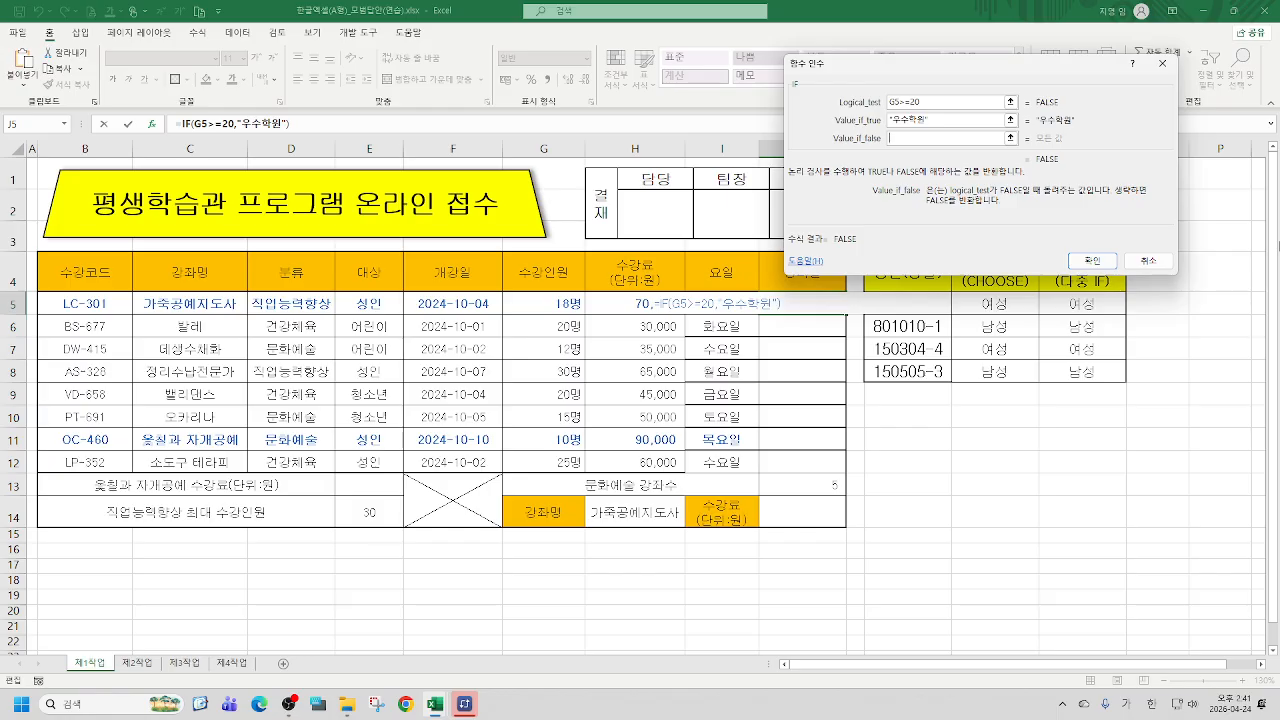
{"action": "type", "text": "일반학원"}
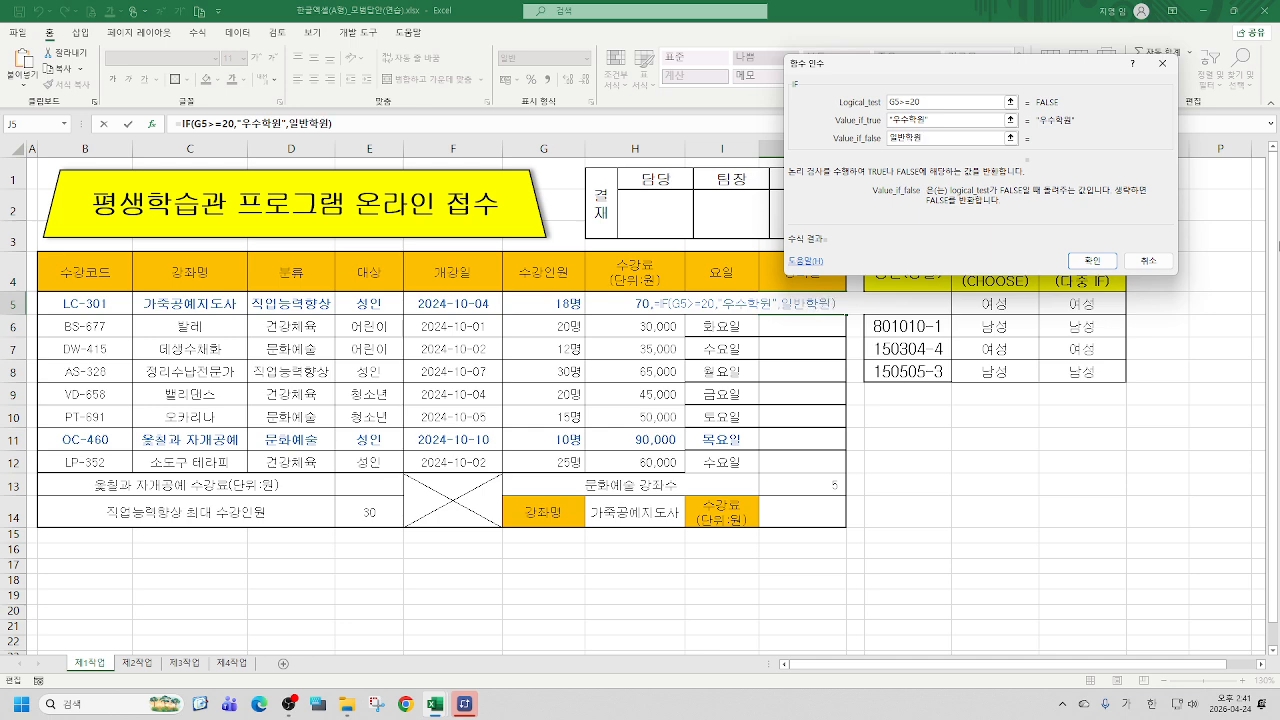
{"action": "key", "text": "Tab"}
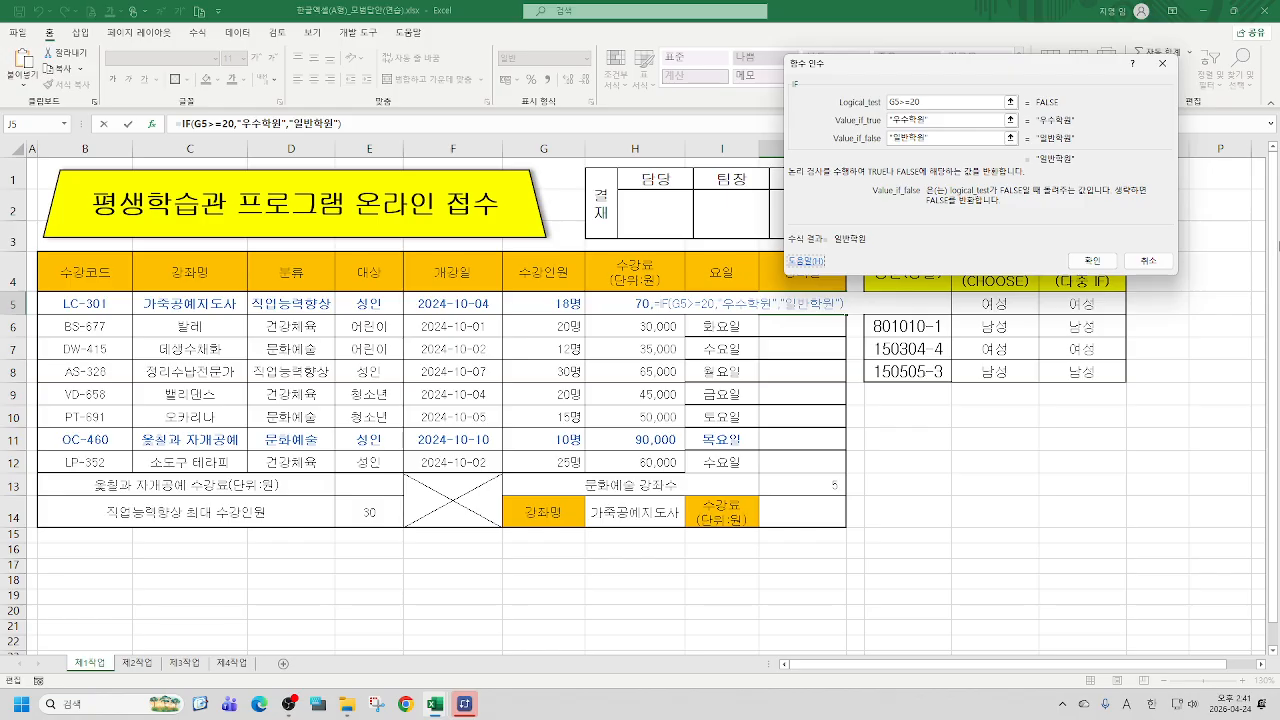
{"action": "left_click", "coordinate": [1087, 262]}
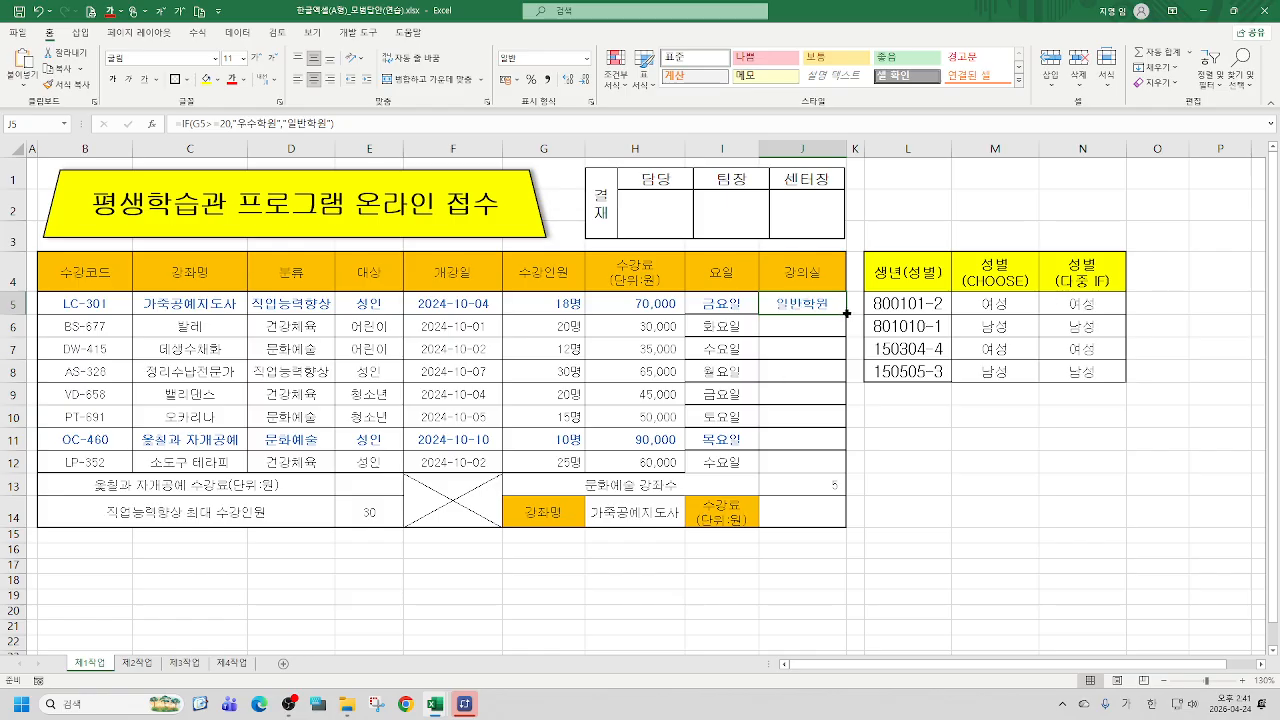
Fill the J5 IF formula down to J12 and check the formulas in the filled 강의실 cells
{"action": "left_click_drag", "start_coordinate": [846, 313], "coordinate": [836, 470]}
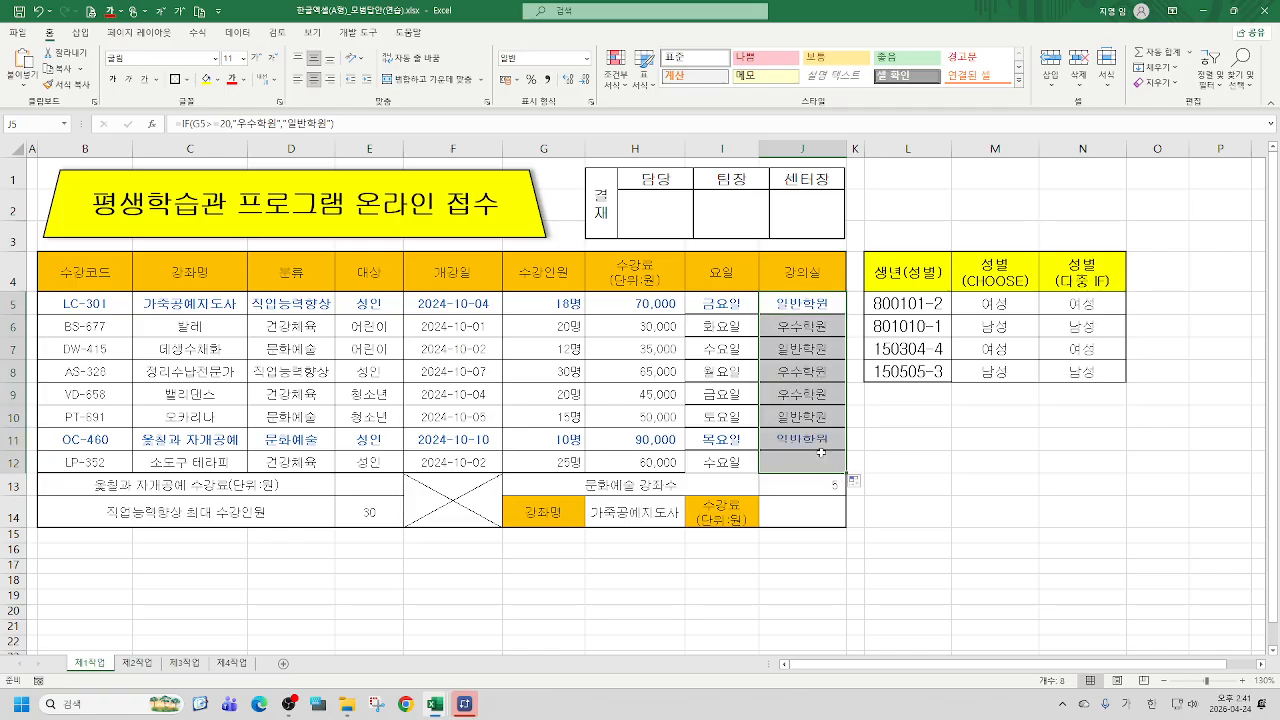
{"action": "left_click", "coordinate": [791, 321]}
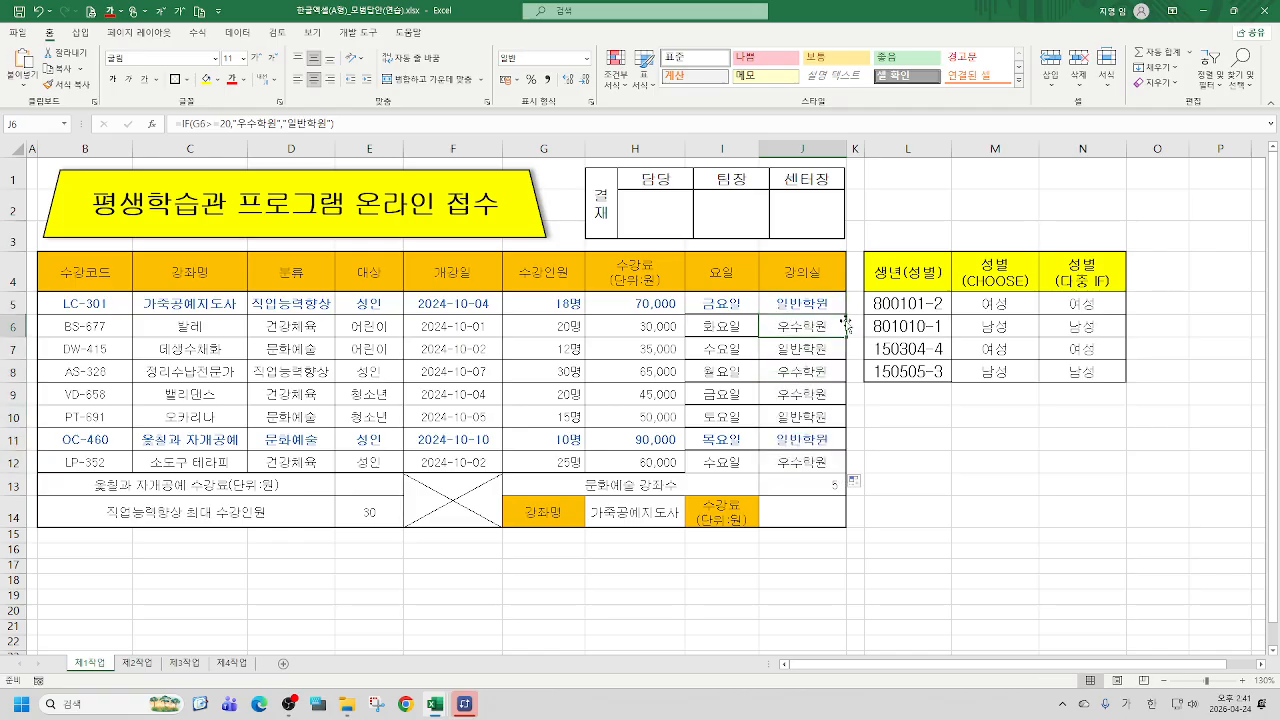
{"action": "left_click", "coordinate": [794, 349]}
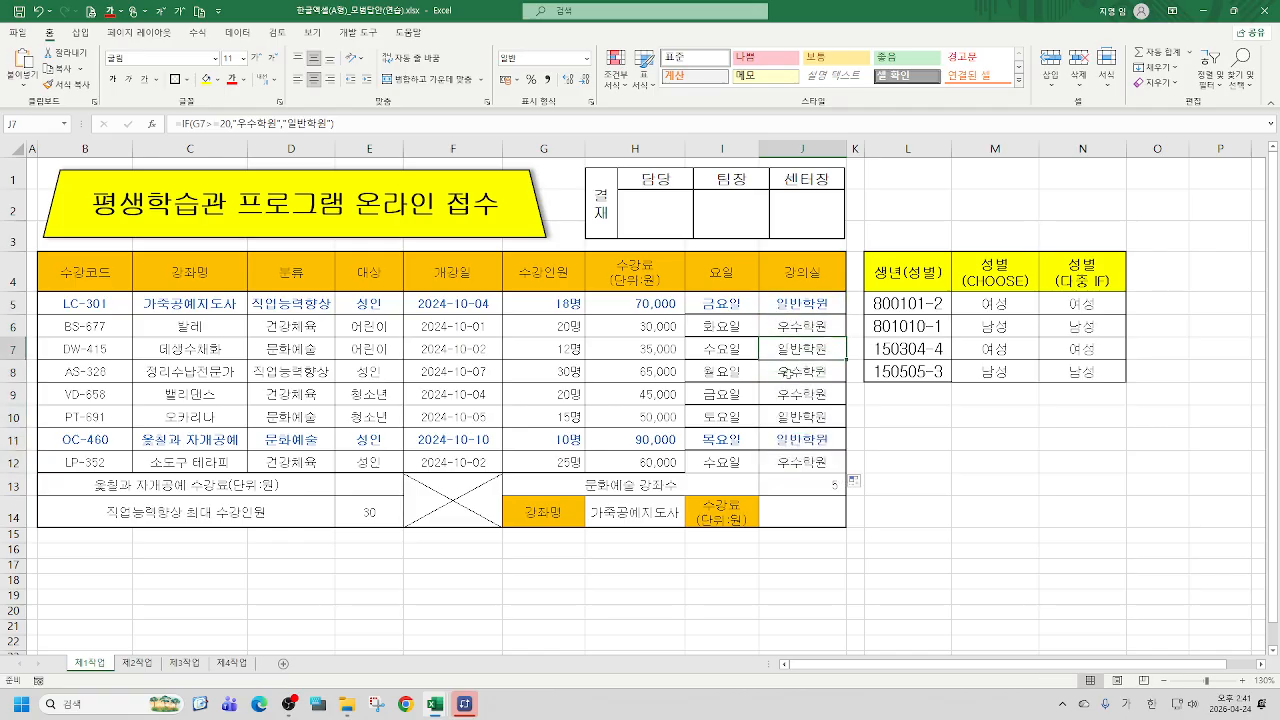
{"action": "left_click", "coordinate": [786, 371]}
{"action": "left_click", "coordinate": [790, 395]}
{"action": "left_click", "coordinate": [798, 417]}
{"action": "left_click", "coordinate": [800, 460]}
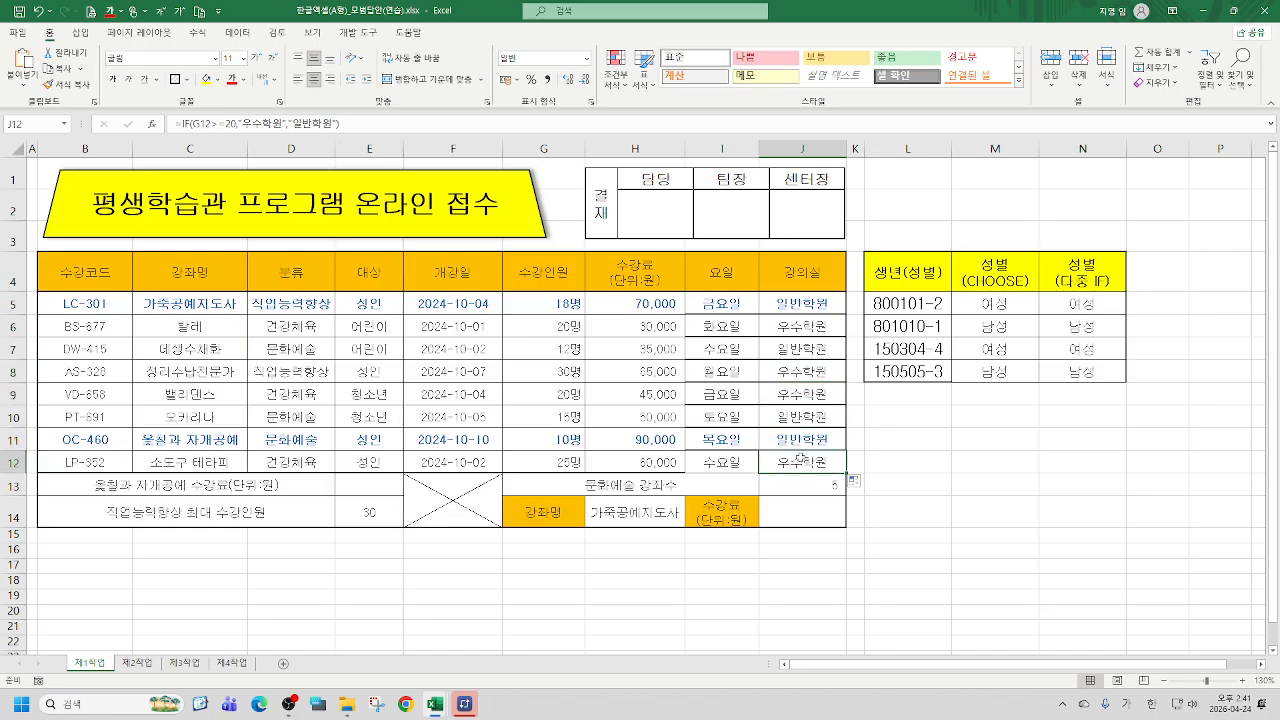
Clear the contents of the 강의실 cells J5 to J12
{"action": "left_click_drag", "start_coordinate": [795, 300], "coordinate": [820, 455]}
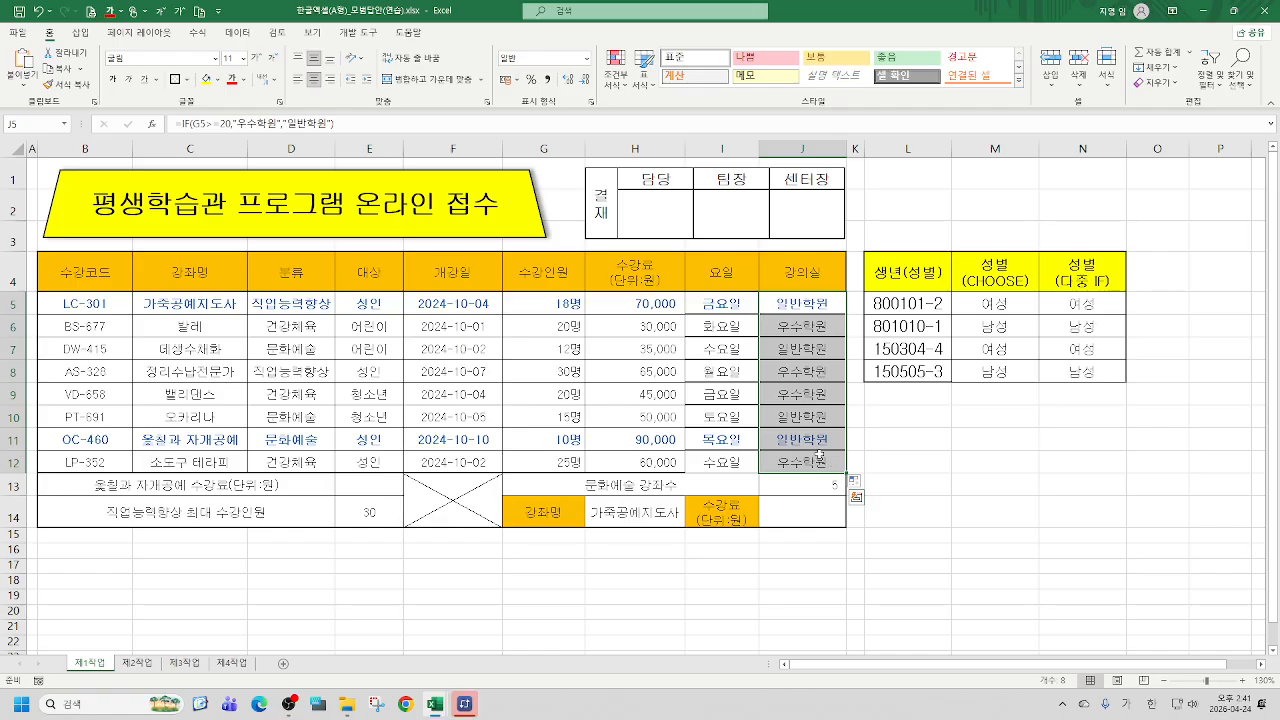
{"action": "key", "text": "Delete"}
Start an IF formula in J5 again with G5>=20 as the logical test
{"action": "left_click", "coordinate": [810, 303]}
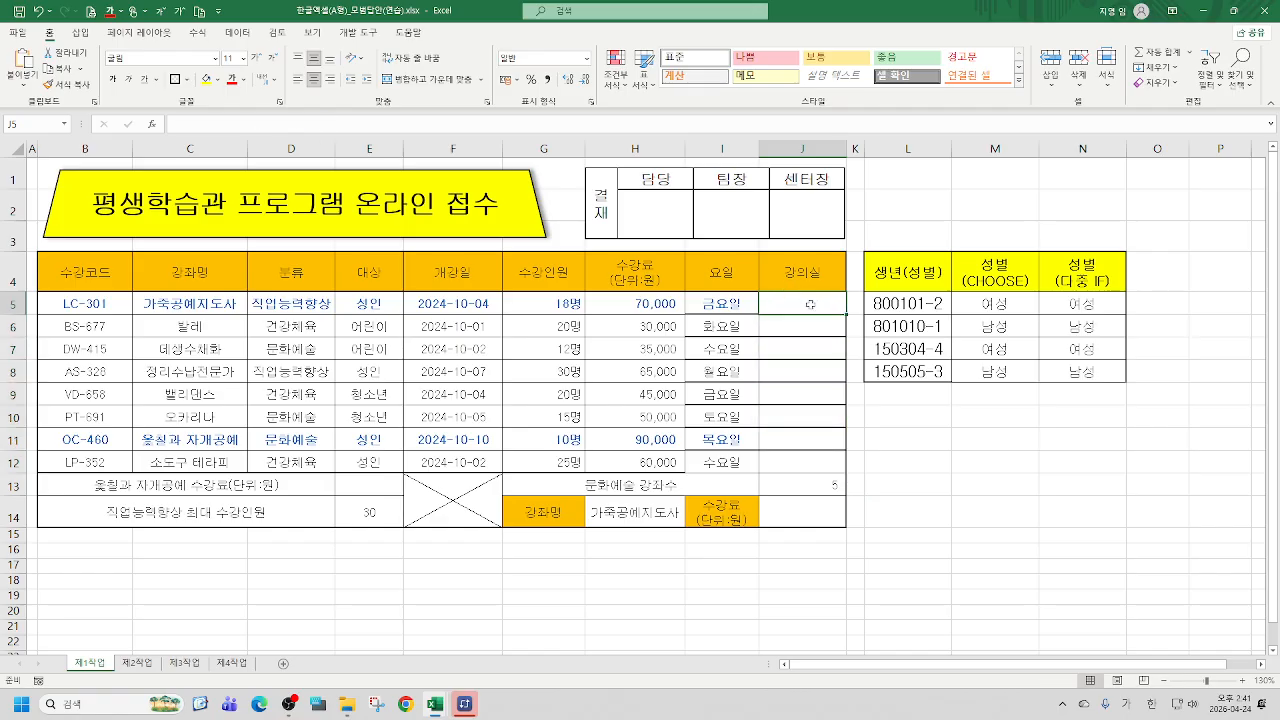
{"action": "type", "text": "="}
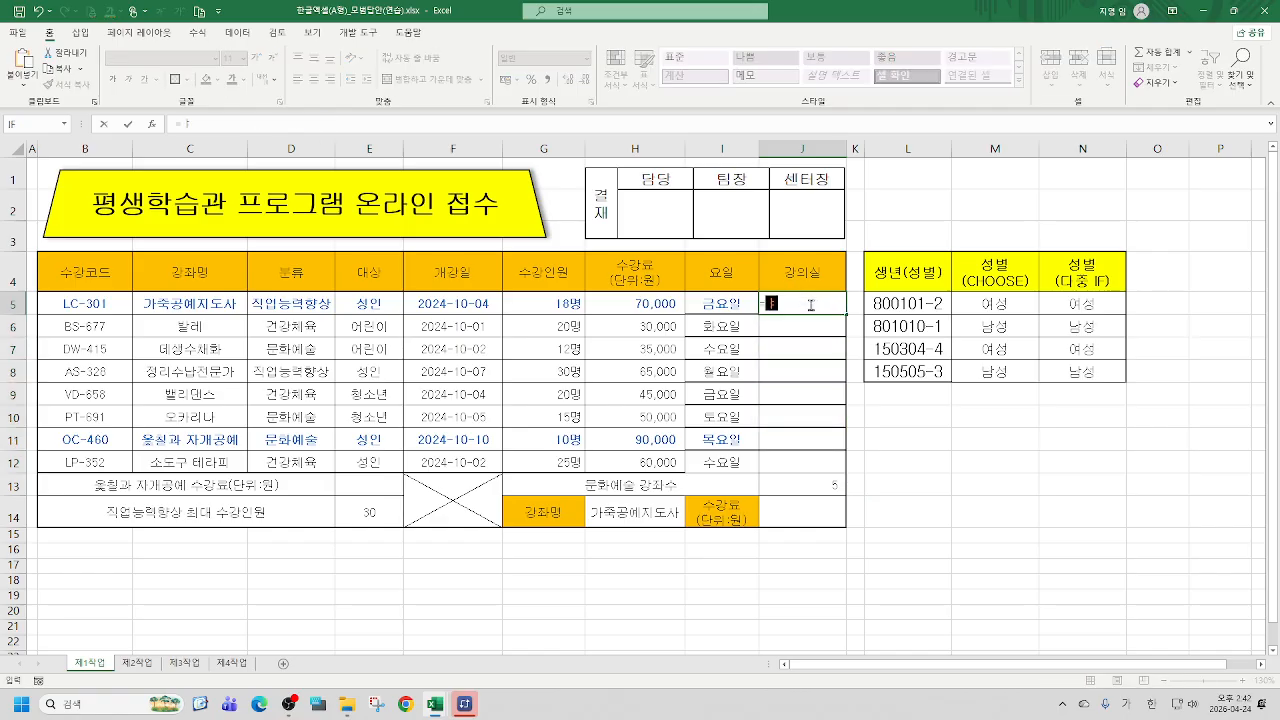
{"action": "type", "text": "IF("}
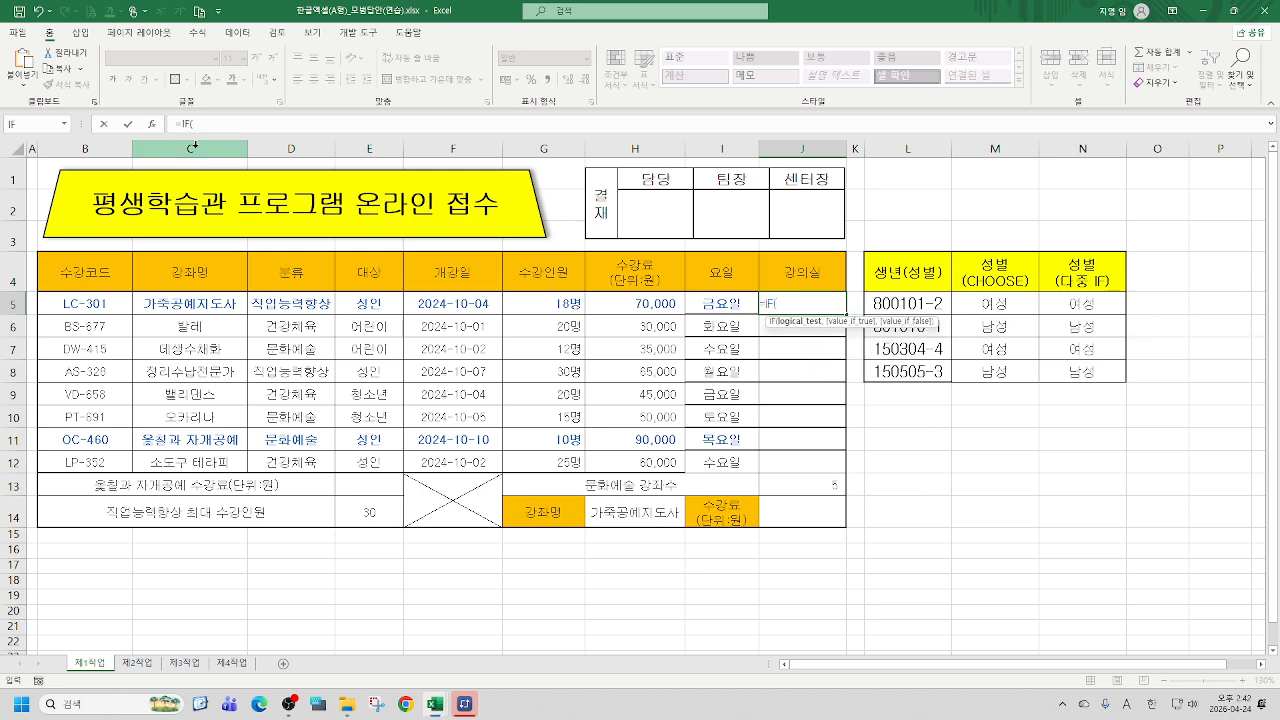
{"action": "left_click", "coordinate": [153, 125]}
{"action": "left_click_drag", "start_coordinate": [940, 66], "coordinate": [997, 71]}
{"action": "left_click", "coordinate": [545, 303]}
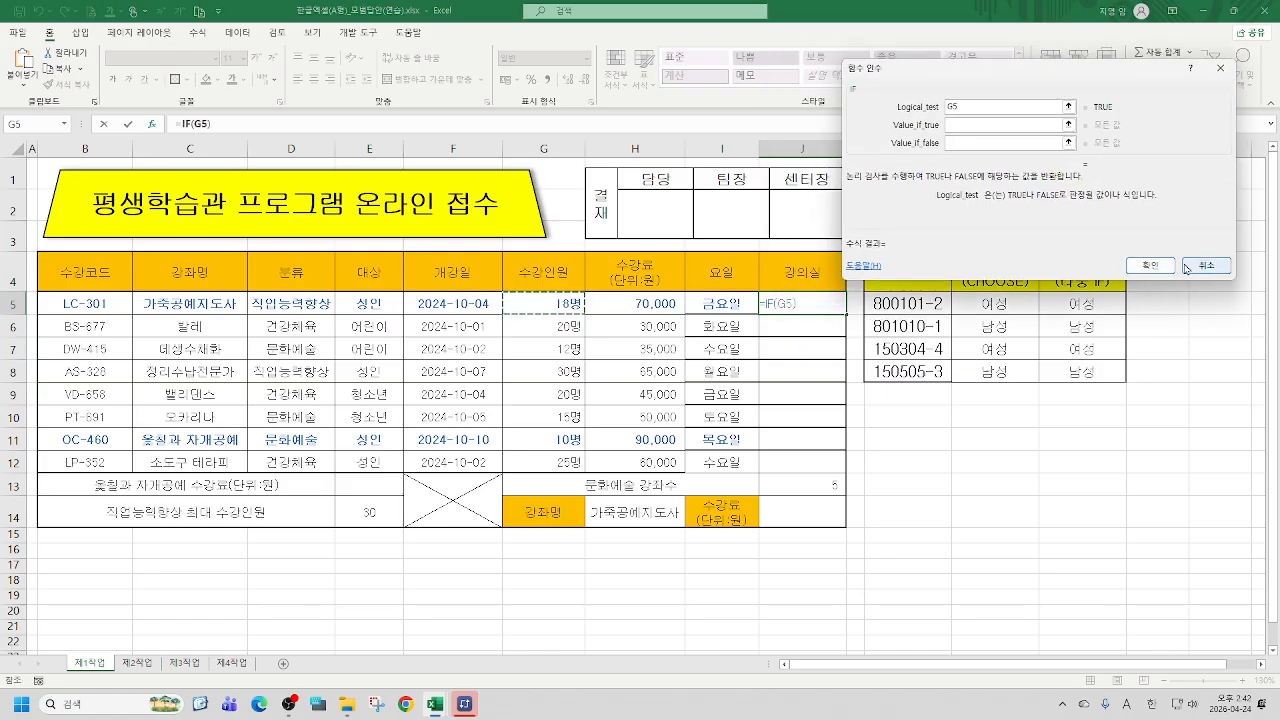
{"action": "type", "text": ">=20"}
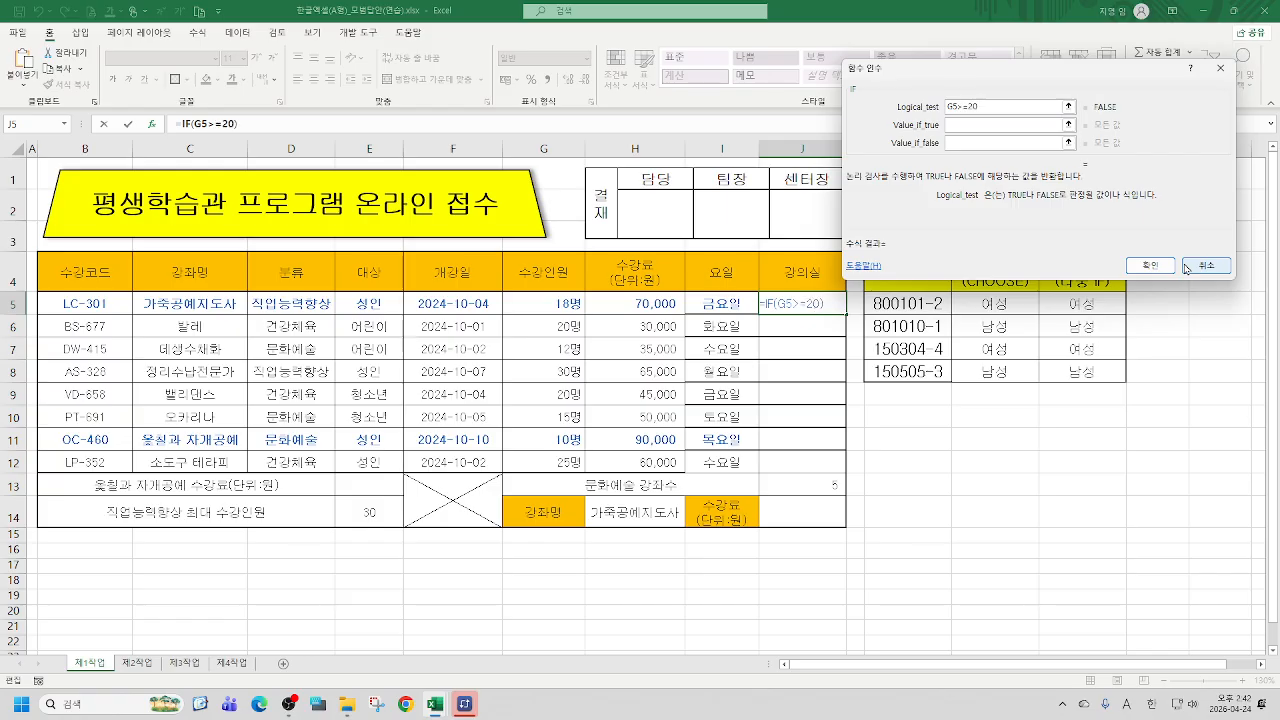
Set the J5 IF's true value to "우수학원" and its false value to "일반학원", and complete the formula
{"action": "key", "text": "Tab"}
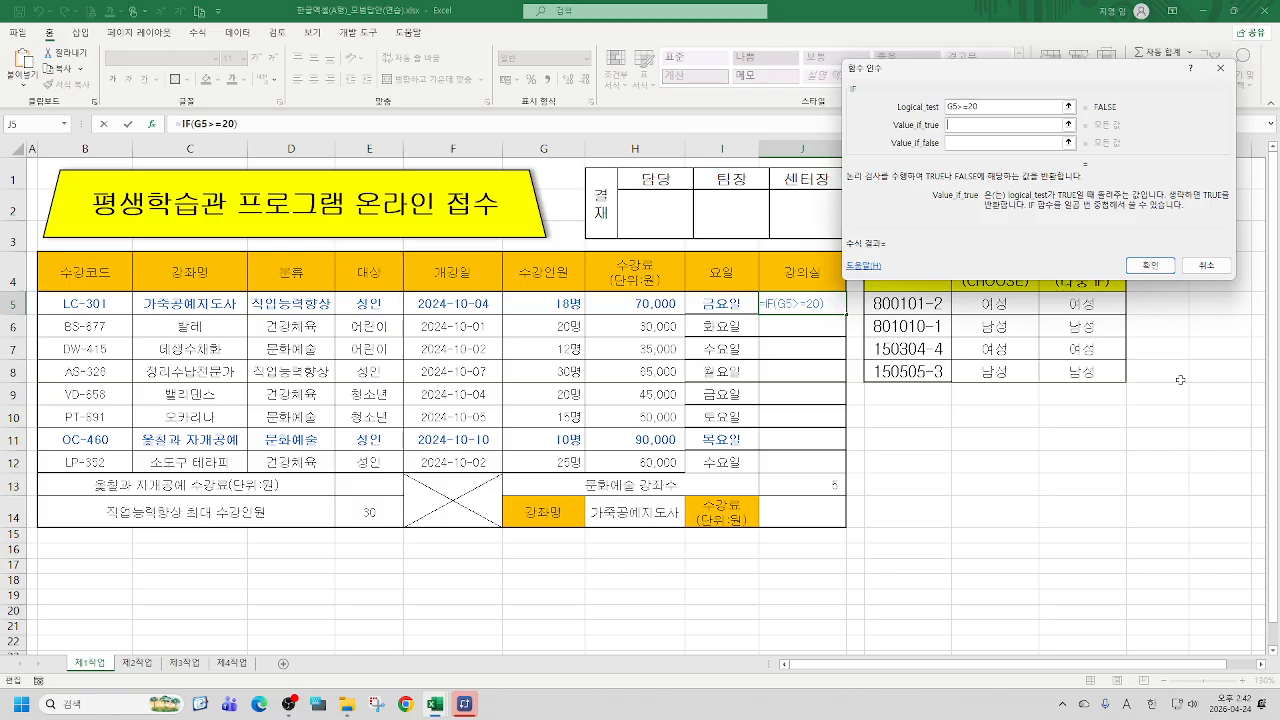
{"action": "left_click", "coordinate": [958, 143]}
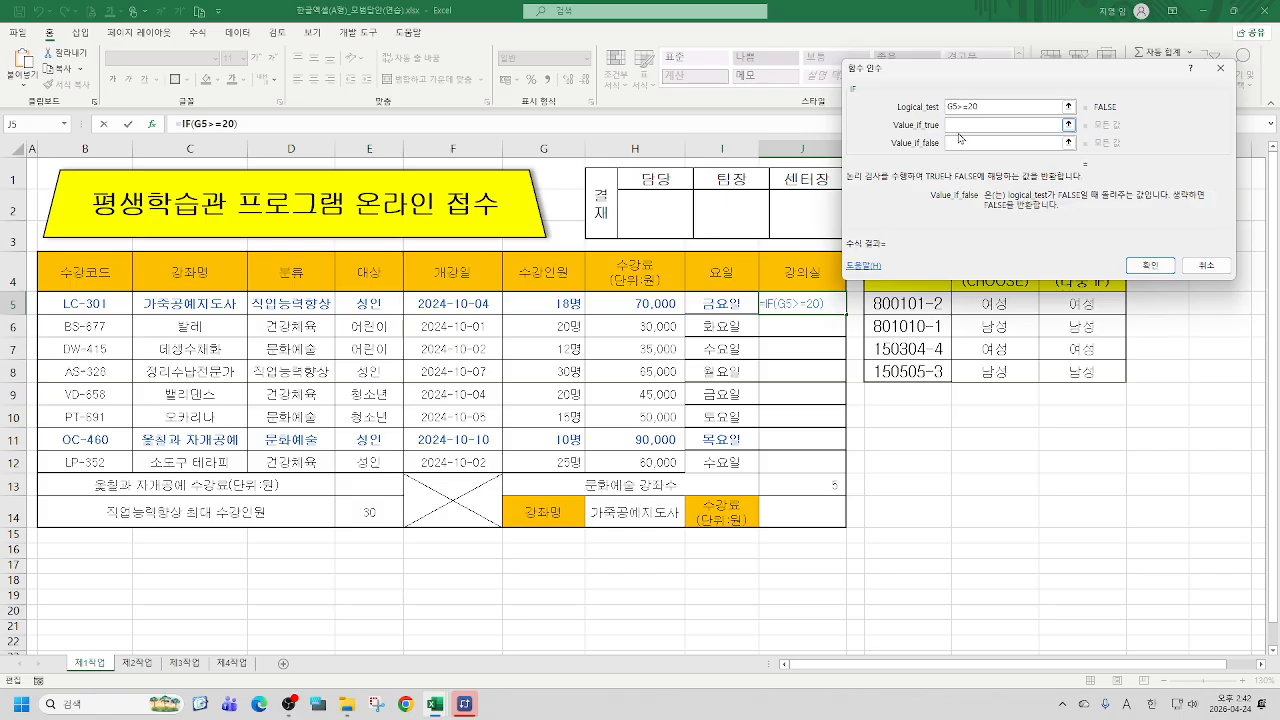
{"action": "left_click", "coordinate": [958, 129]}
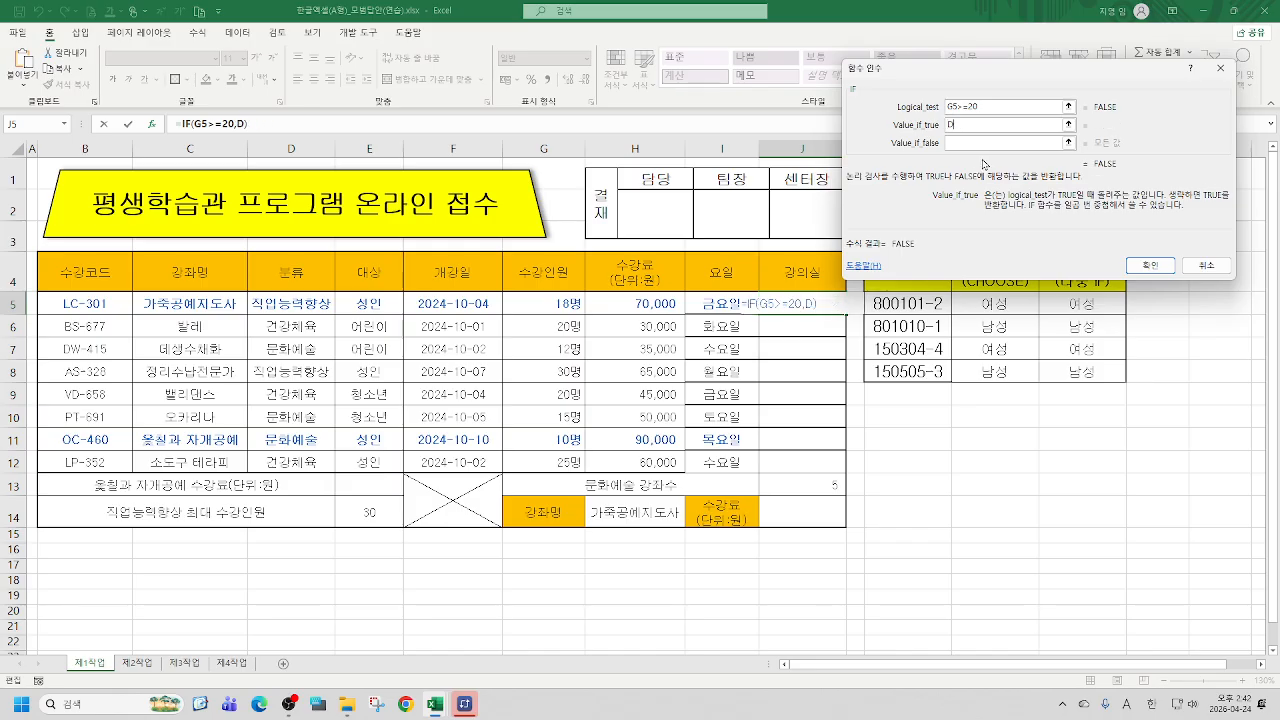
{"action": "type", "text": "우수학ㅇ"}
{"action": "type", "text": "원"}
{"action": "key", "text": "Tab"}
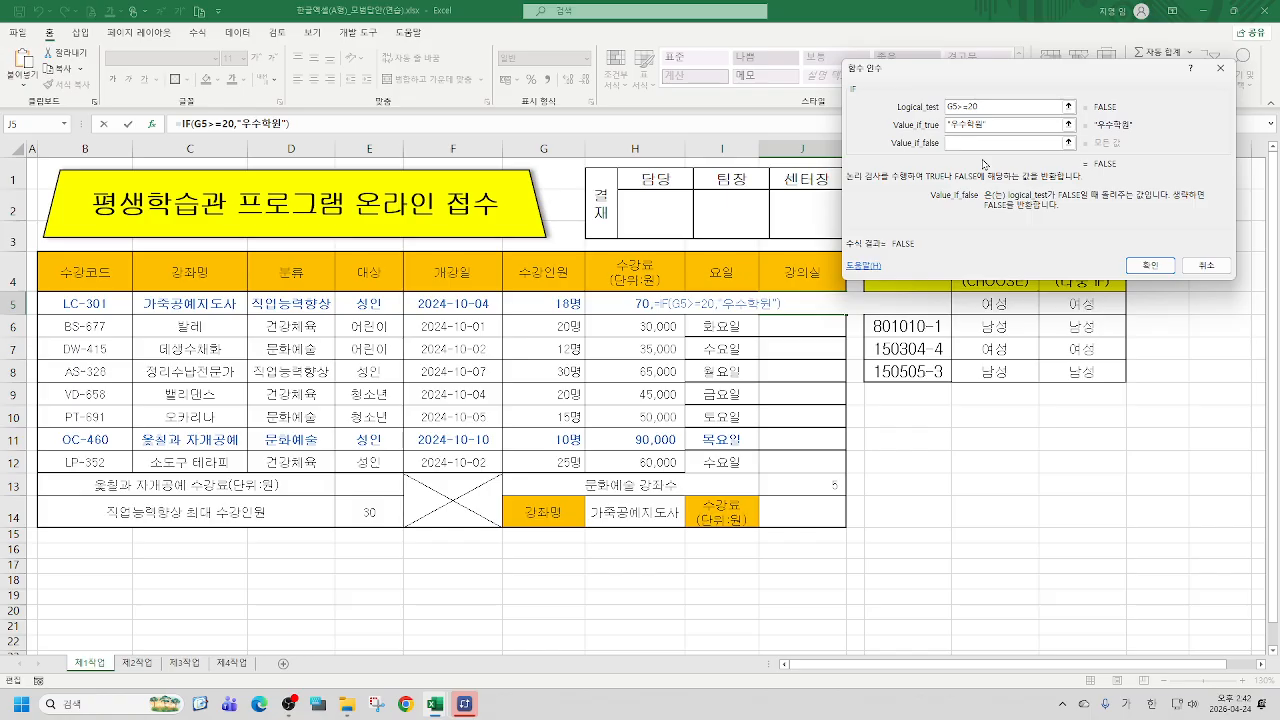
{"action": "type", "text": "일"}
{"action": "type", "text": "반학원"}
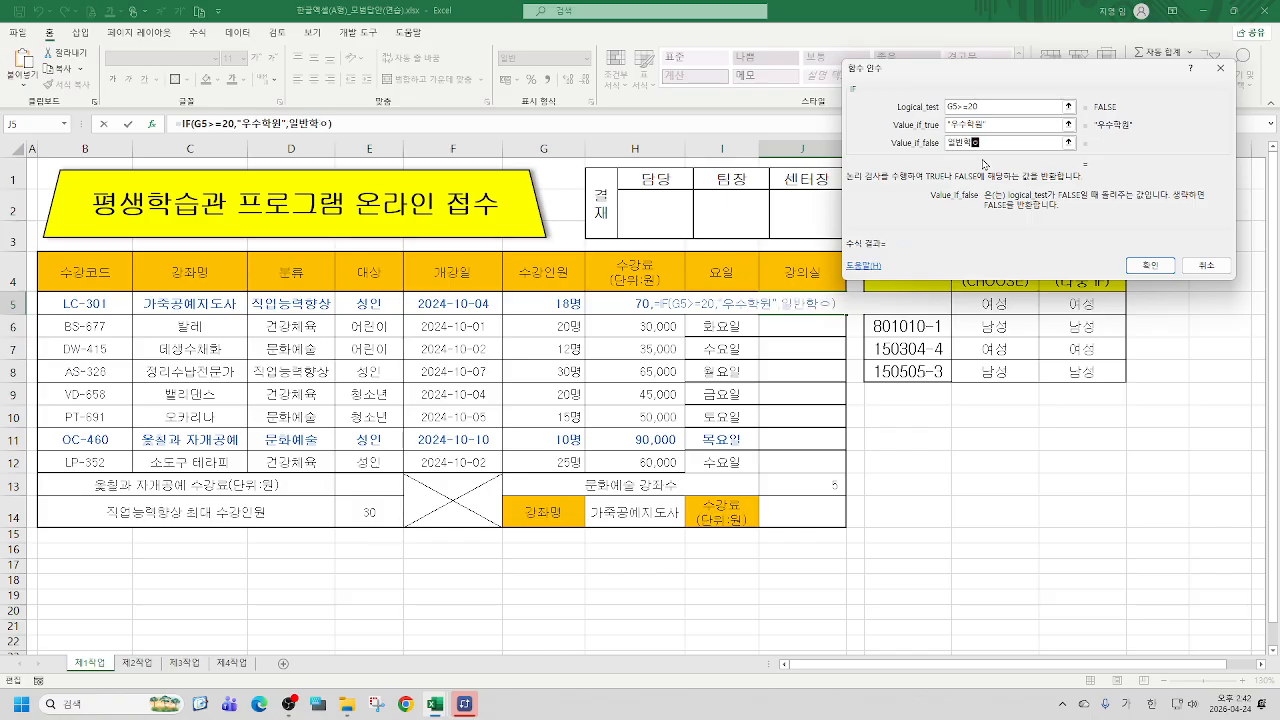
{"action": "key", "text": "Tab"}
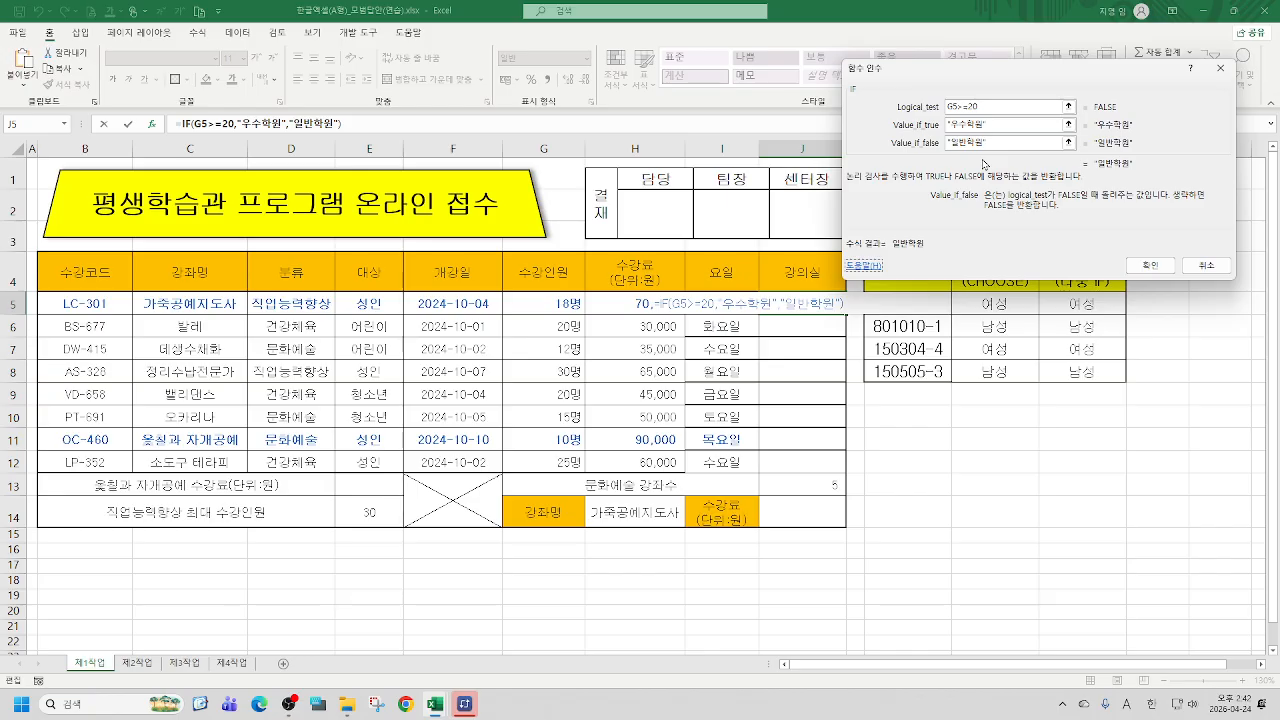
{"action": "left_click", "coordinate": [1145, 268]}
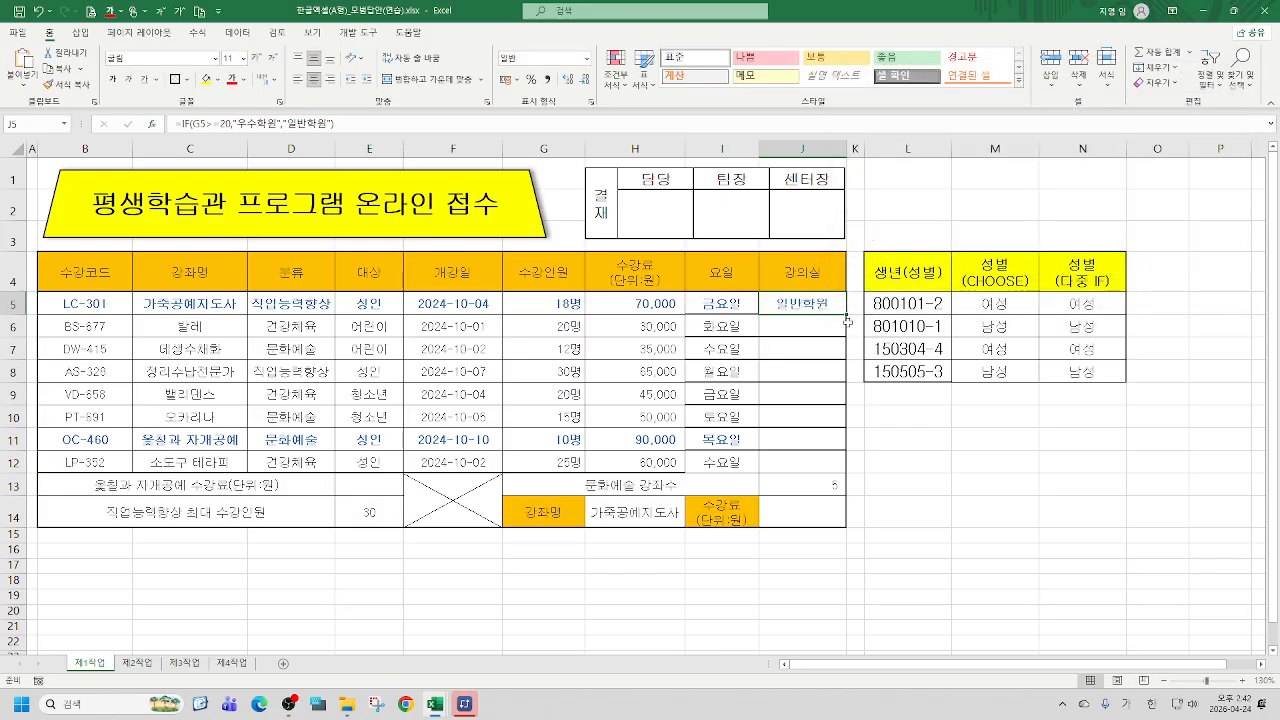
Fill the J5 formula down to J12 and clear the 강의실 cells J5 to J12 again
{"action": "left_click_drag", "start_coordinate": [847, 320], "coordinate": [861, 470]}
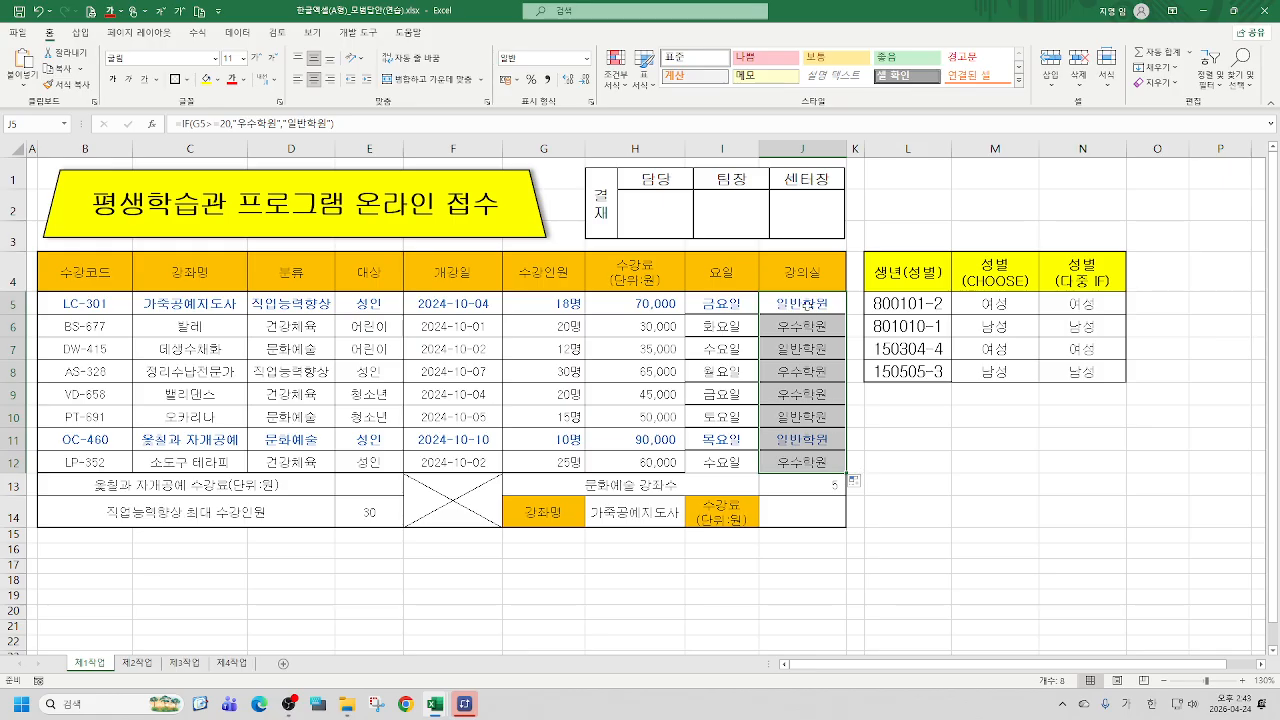
{"action": "mouse_move", "coordinate": [808, 303]}
{"action": "left_mouse_down"}
{"action": "mouse_move", "coordinate": [810, 463]}
{"action": "mouse_move", "coordinate": [812, 298]}
{"action": "left_mouse_up"}
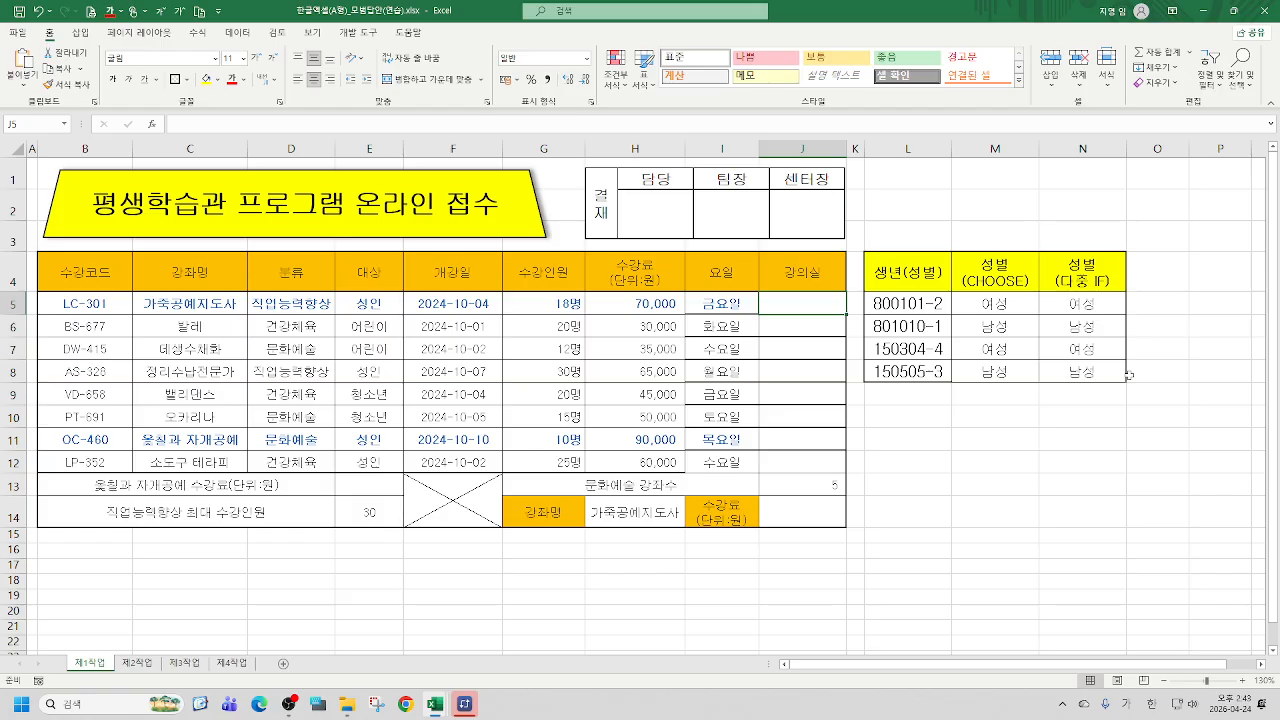
Start an IF formula in J5 with a MID function nested in its logical test
{"action": "type", "text": "="}
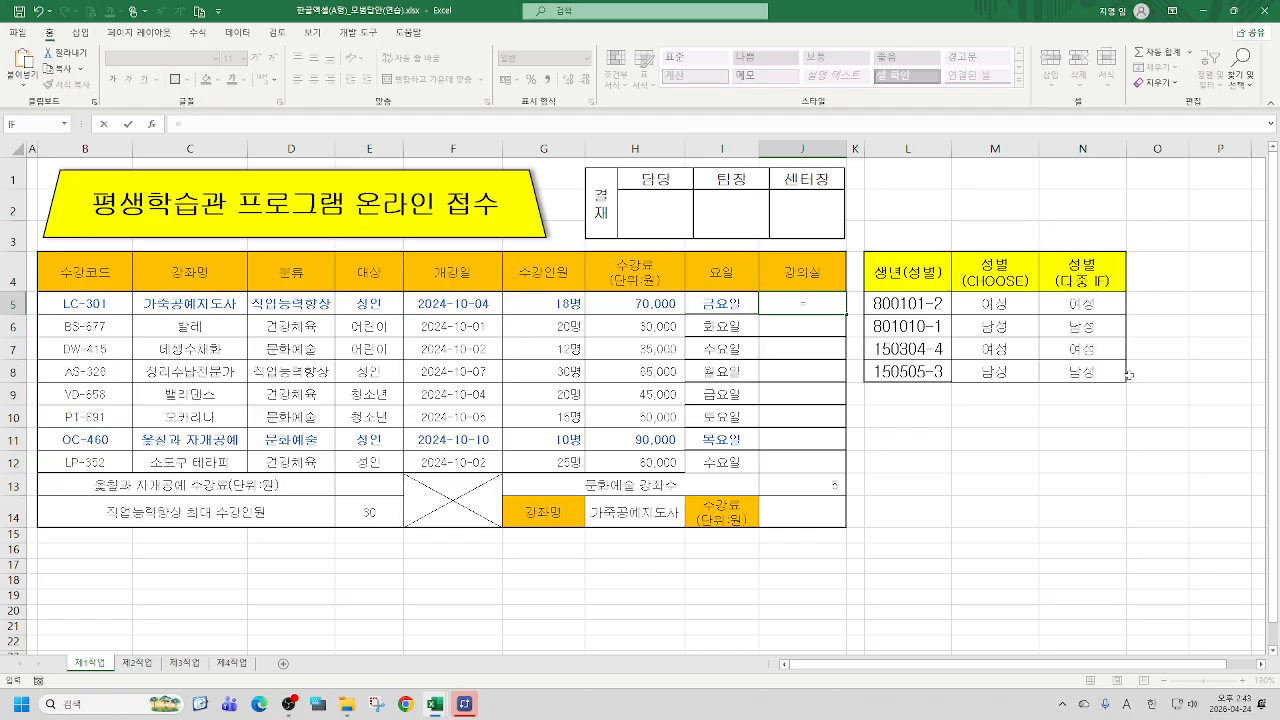
{"action": "type", "text": "IF"}
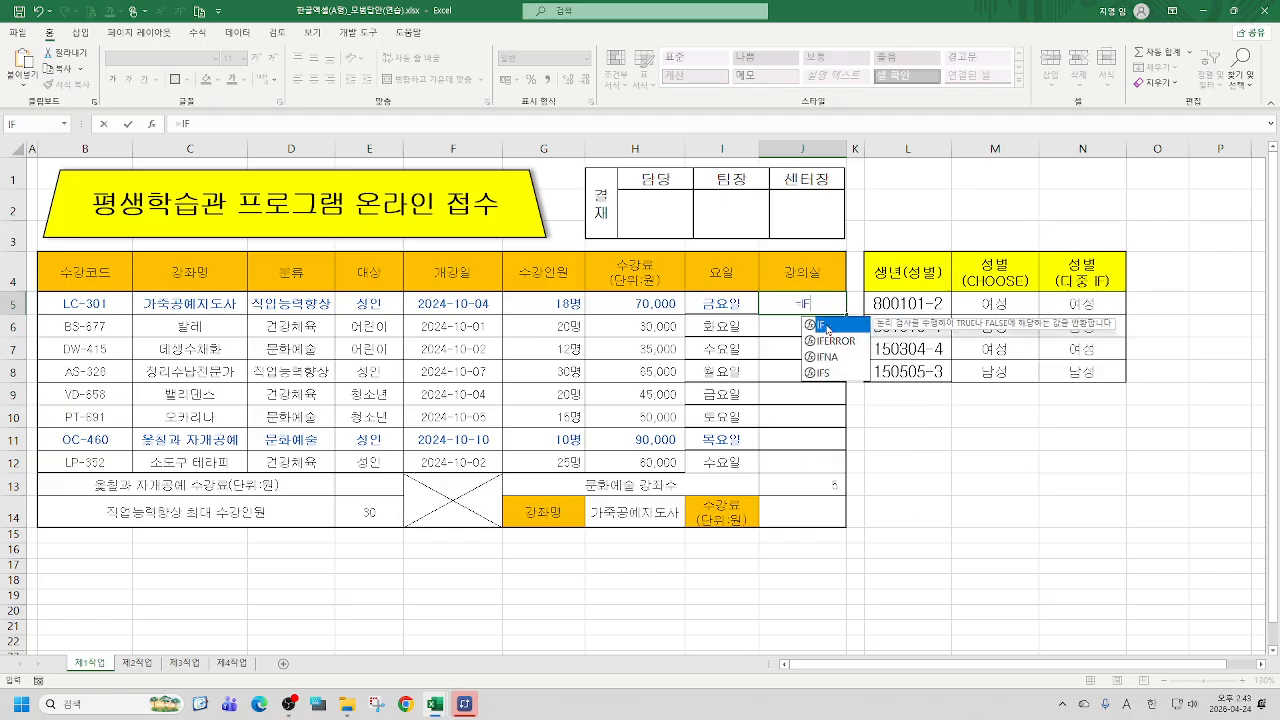
{"action": "type", "text": "("}
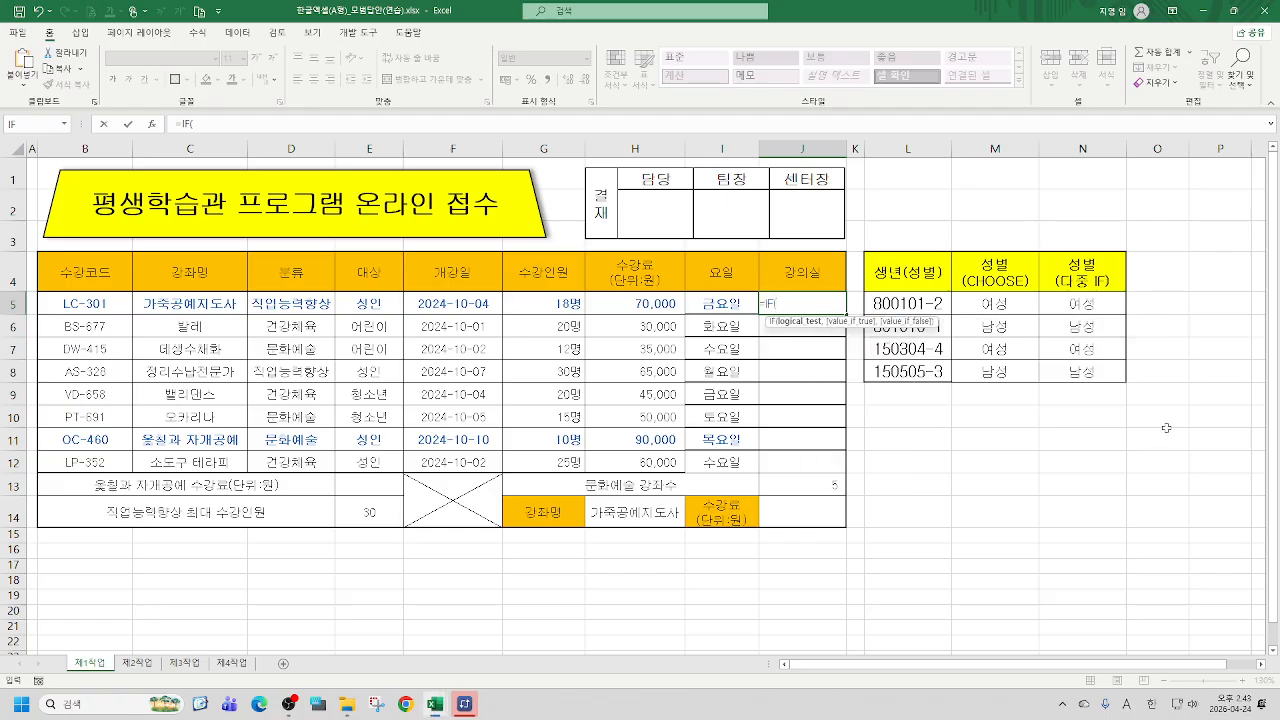
{"action": "type", "text": "MI"}
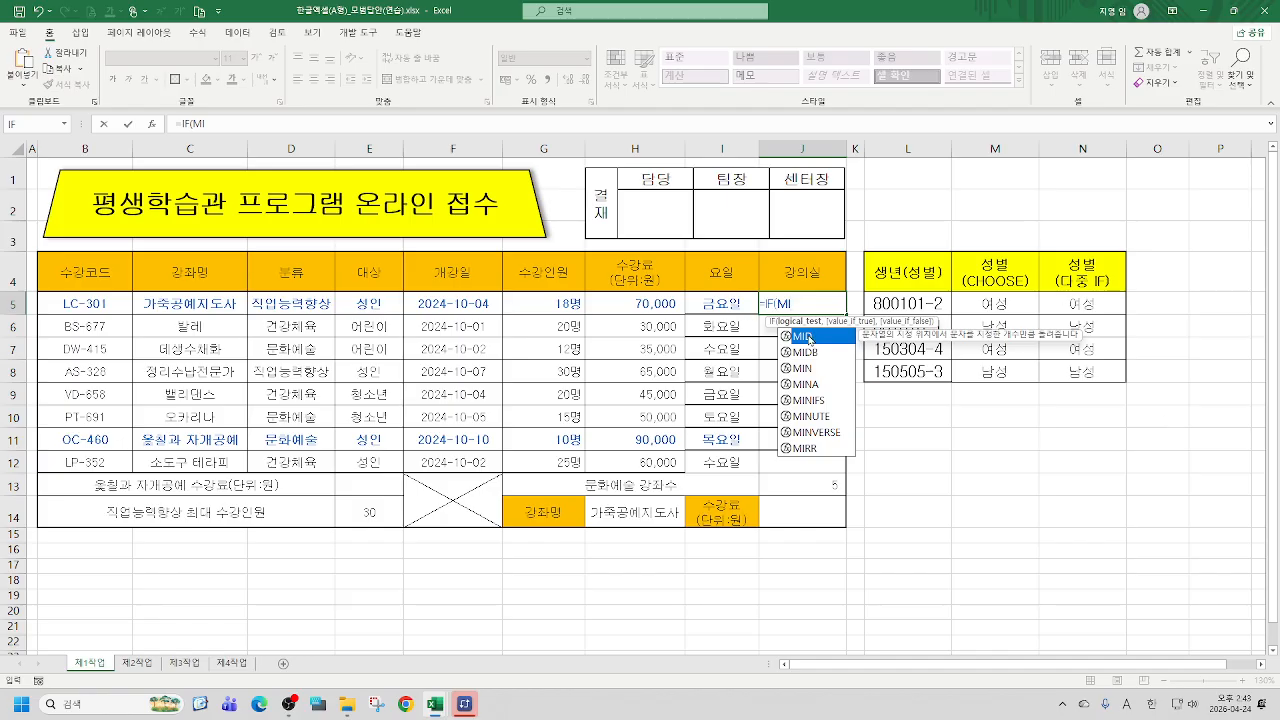
{"action": "double_click", "coordinate": [809, 337]}
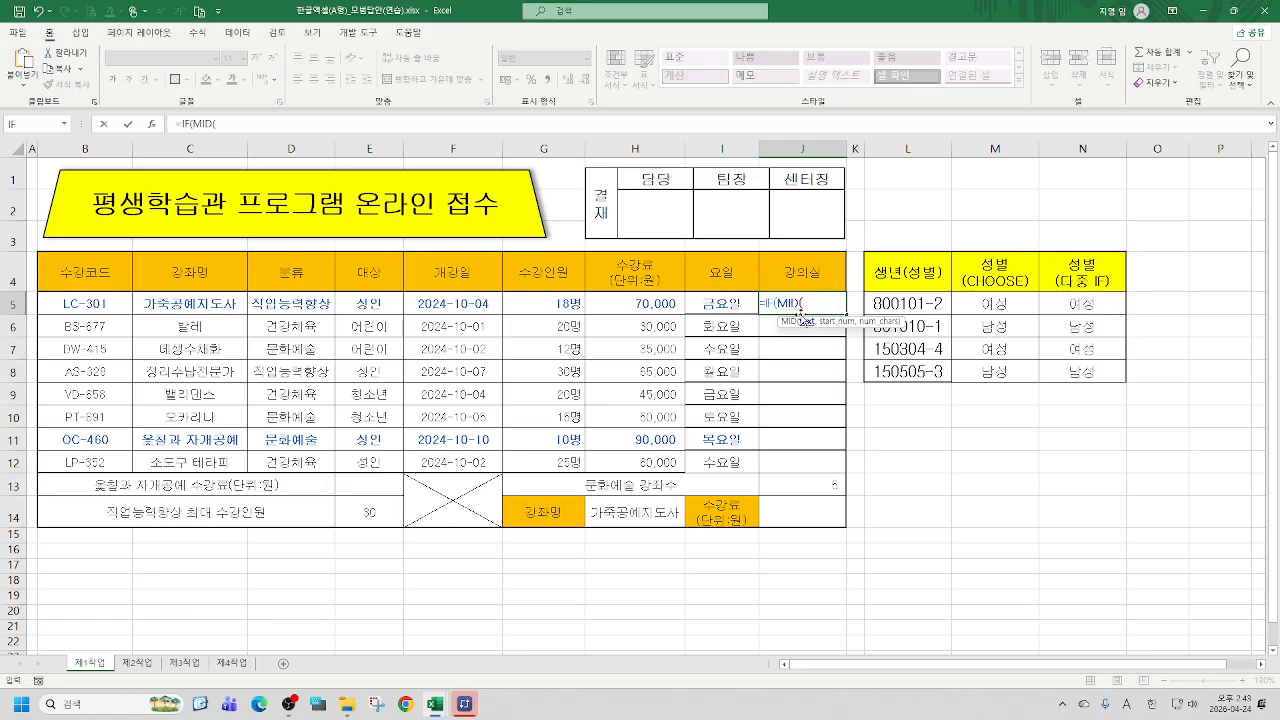
Set the nested MID to extract 1 character from B5 starting at position 4
{"action": "left_click", "coordinate": [152, 124]}
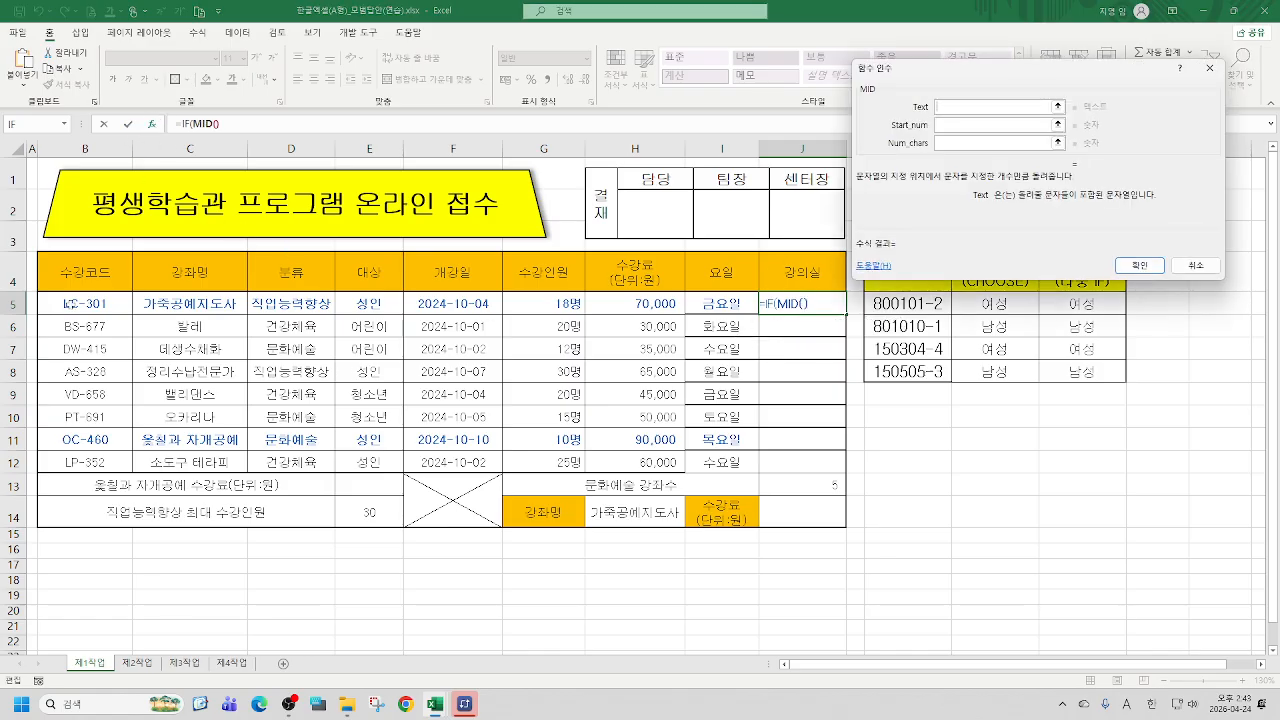
{"action": "left_click", "coordinate": [89, 303]}
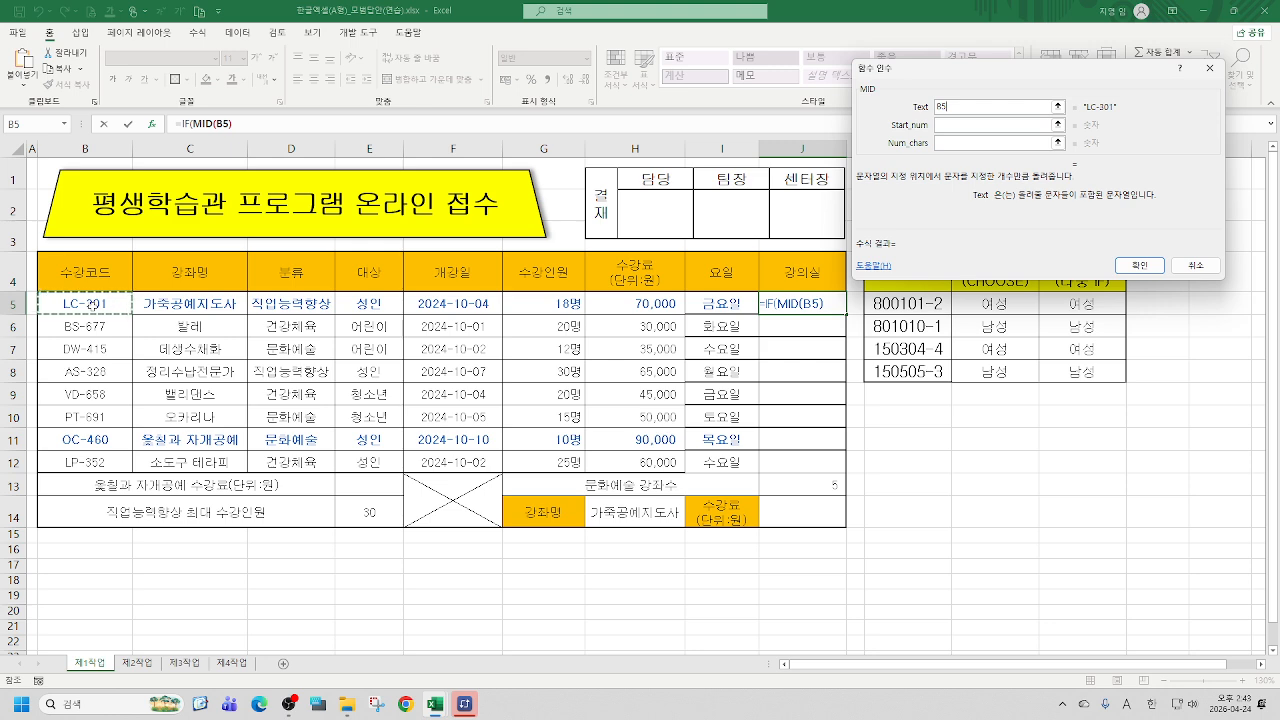
{"action": "key", "text": "Tab"}
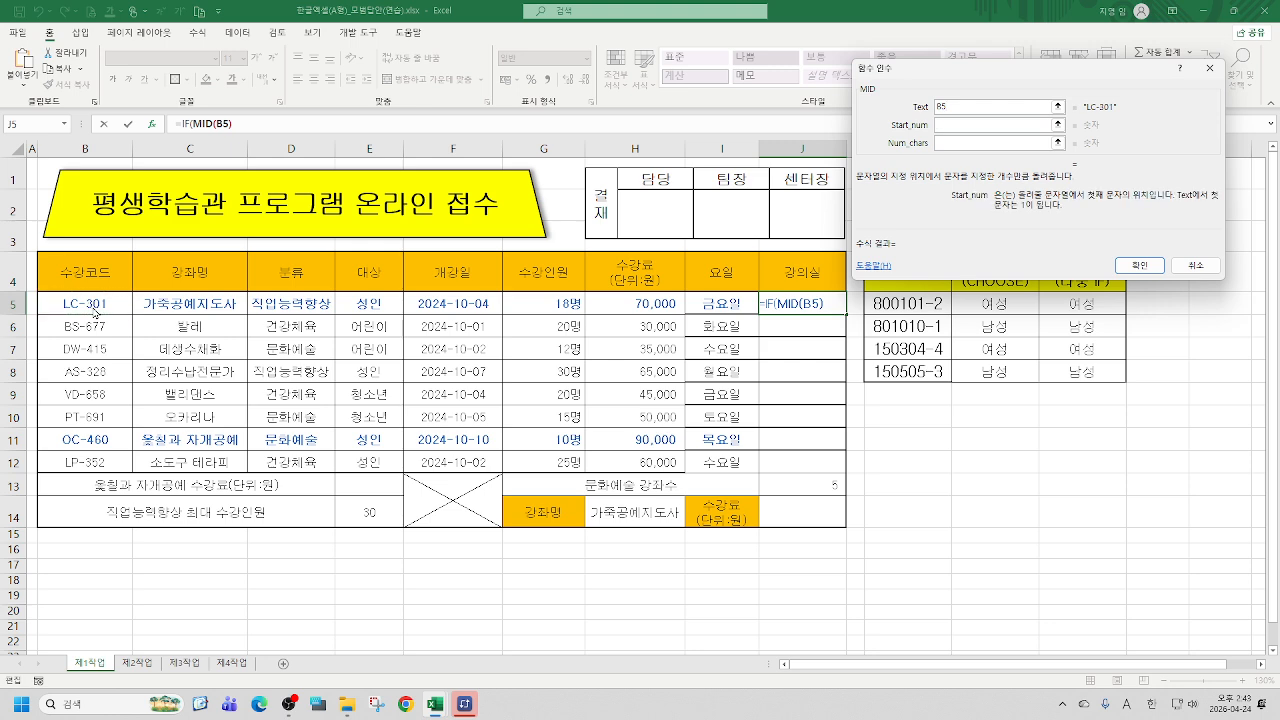
{"action": "type", "text": "4"}
{"action": "left_click", "coordinate": [953, 146]}
{"action": "type", "text": "1"}
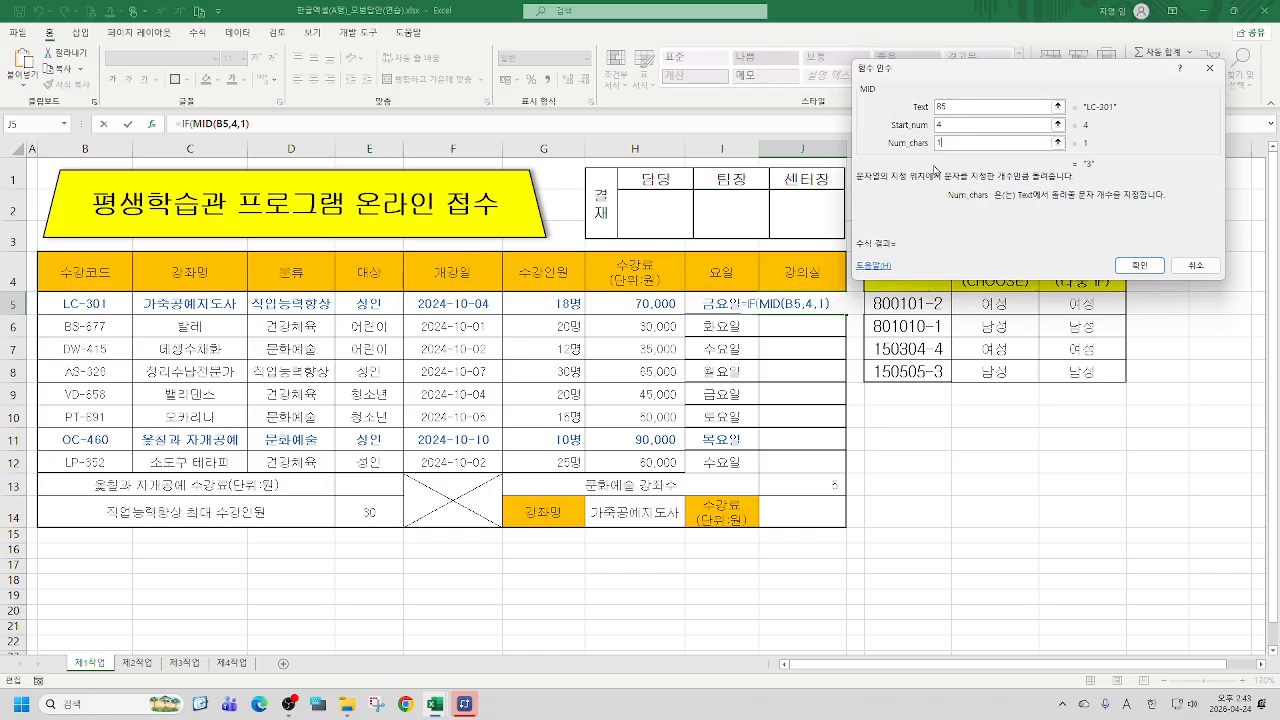
Return to the outer IF's arguments and complete its logical test as MID(B5,4,1)="3"
{"action": "left_click", "coordinate": [186, 124]}
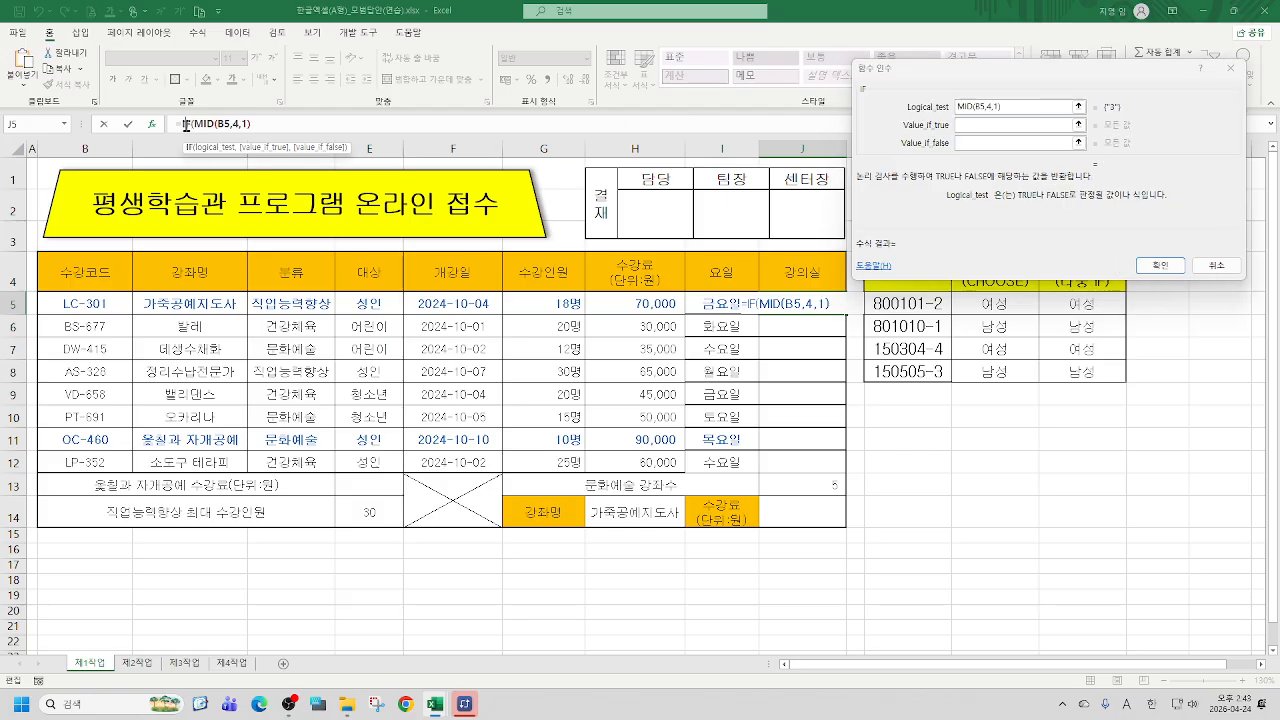
{"action": "left_click", "coordinate": [1034, 108]}
{"action": "type", "text": "="}
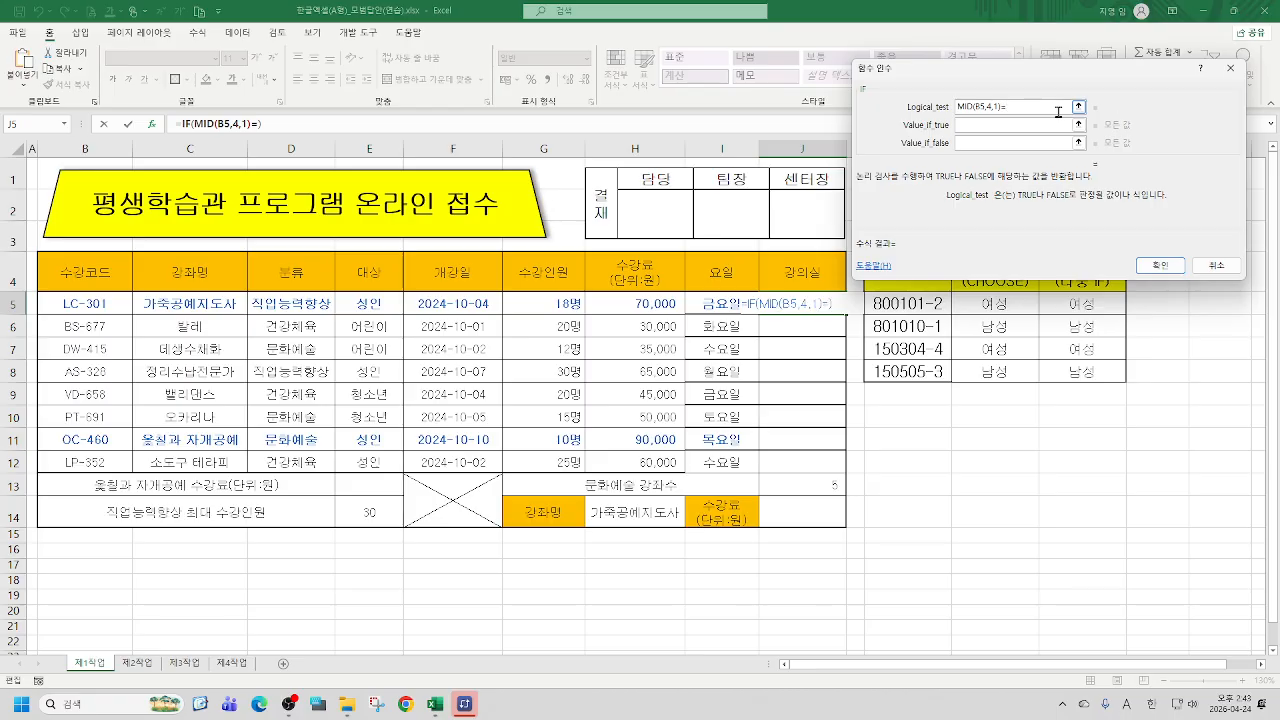
{"action": "type", "text": "\"3\""}
Set the IF's true value to "학습동아리실"
{"action": "left_click", "coordinate": [1018, 123]}
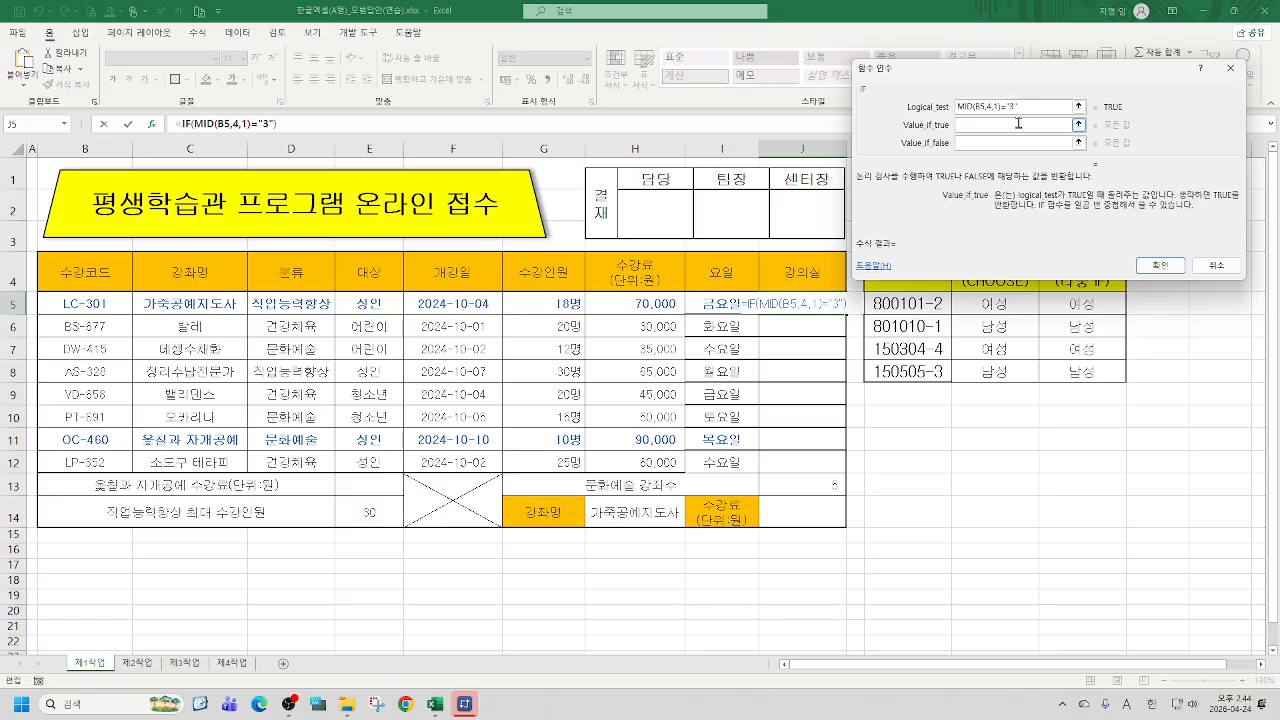
{"action": "type", "text": "학습동아리"}
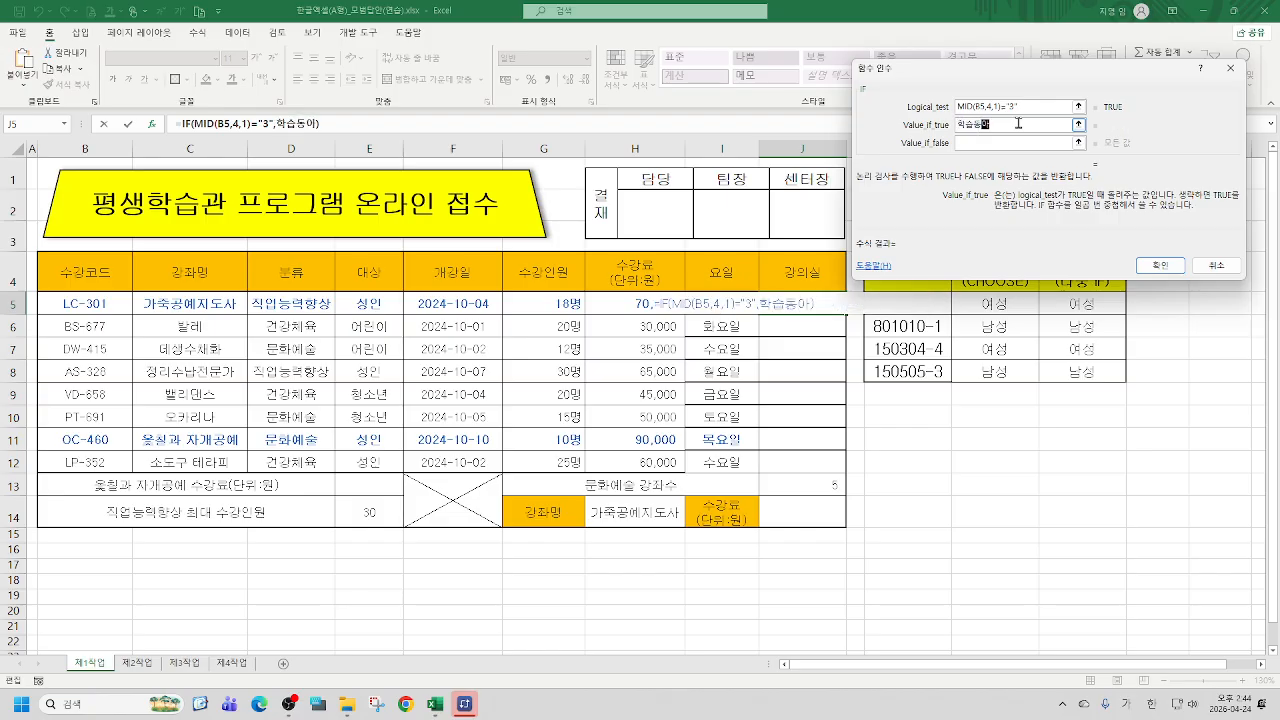
{"action": "type", "text": "실"}
{"action": "key", "text": "Tab"}
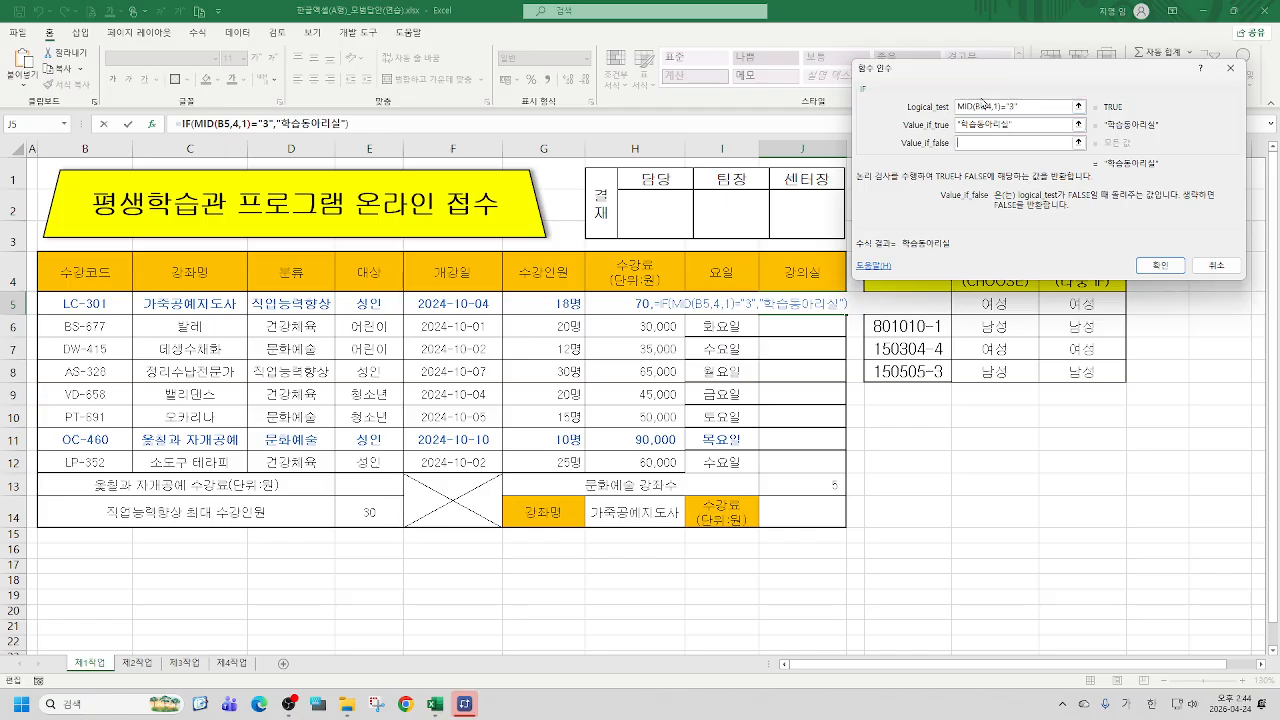
Copy the IF's logical test expression MID(B5,4,1)="3" and go to its false value argument
{"action": "left_click_drag", "start_coordinate": [1038, 110], "coordinate": [921, 111]}
{"action": "key", "text": "ctrl+c"}
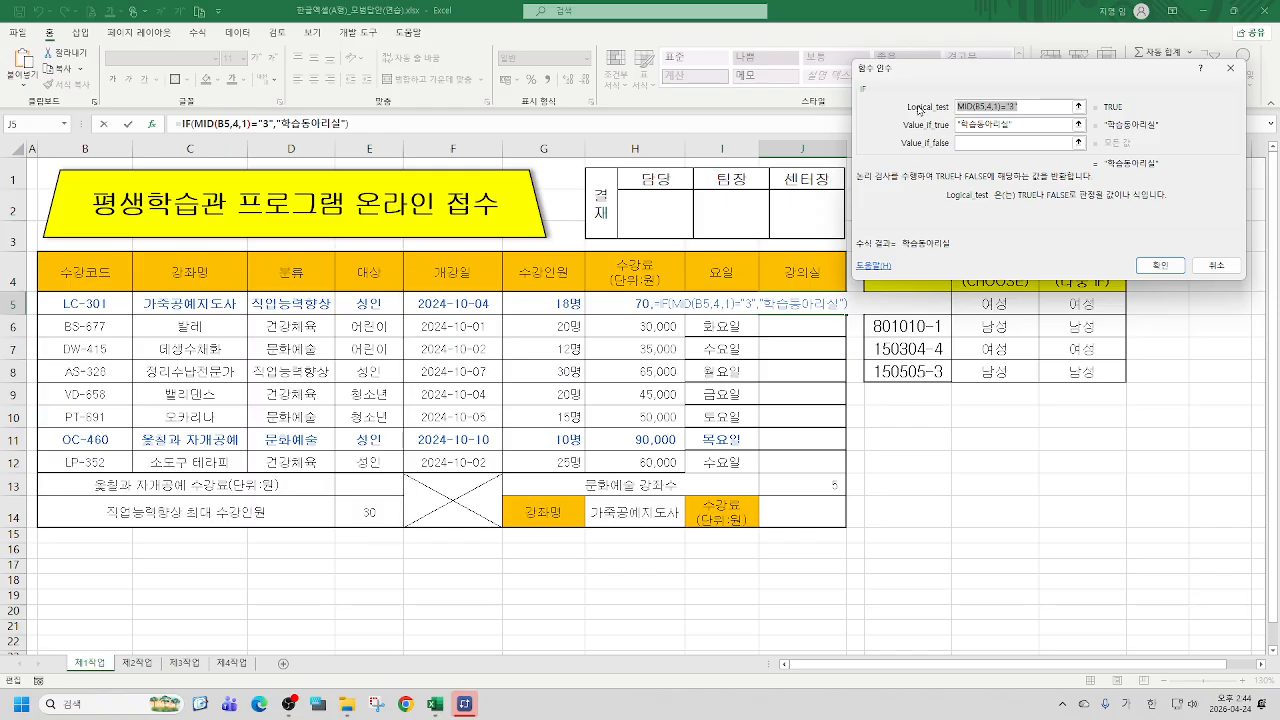
{"action": "left_click", "coordinate": [995, 144]}
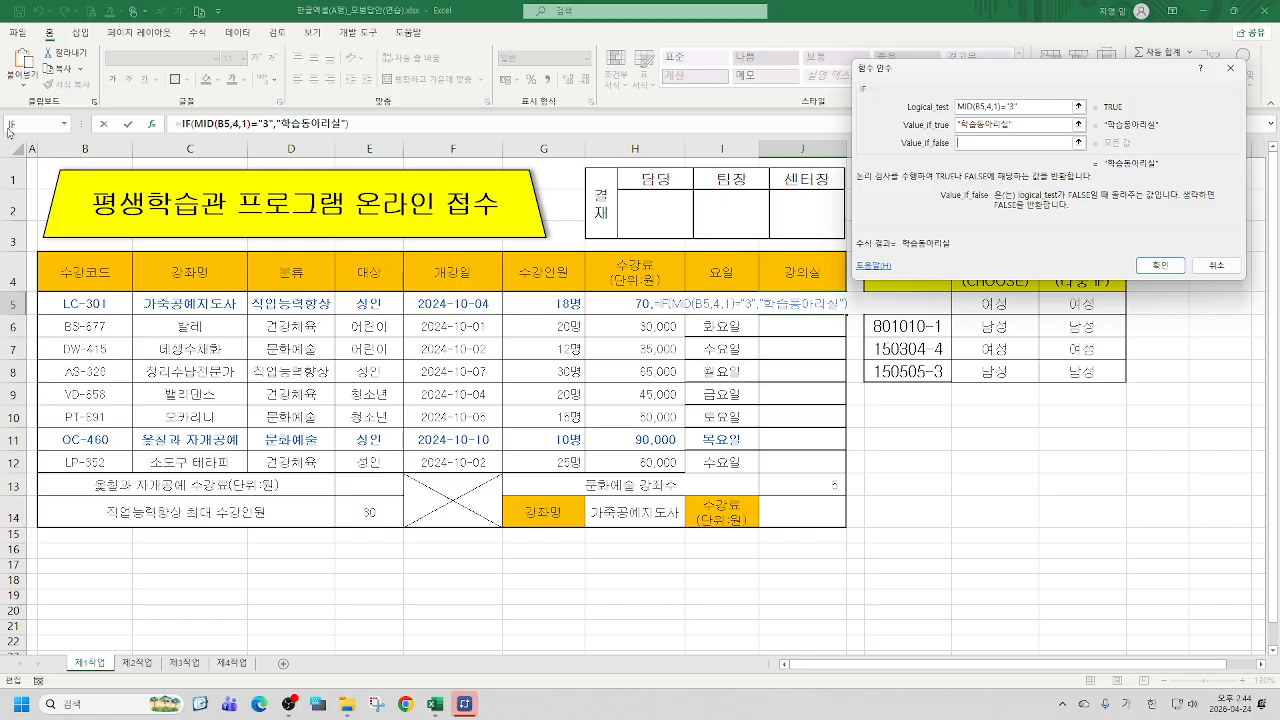
{"action": "left_click", "coordinate": [1049, 124]}
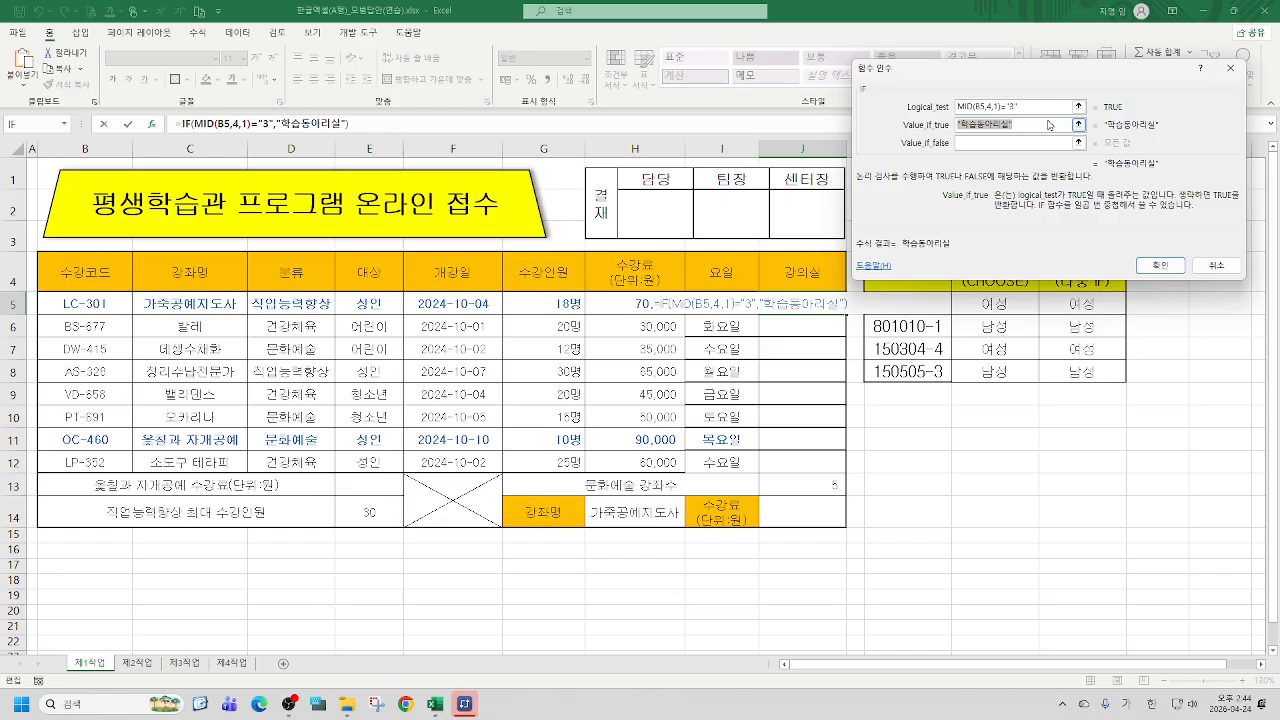
{"action": "left_click", "coordinate": [1045, 124]}
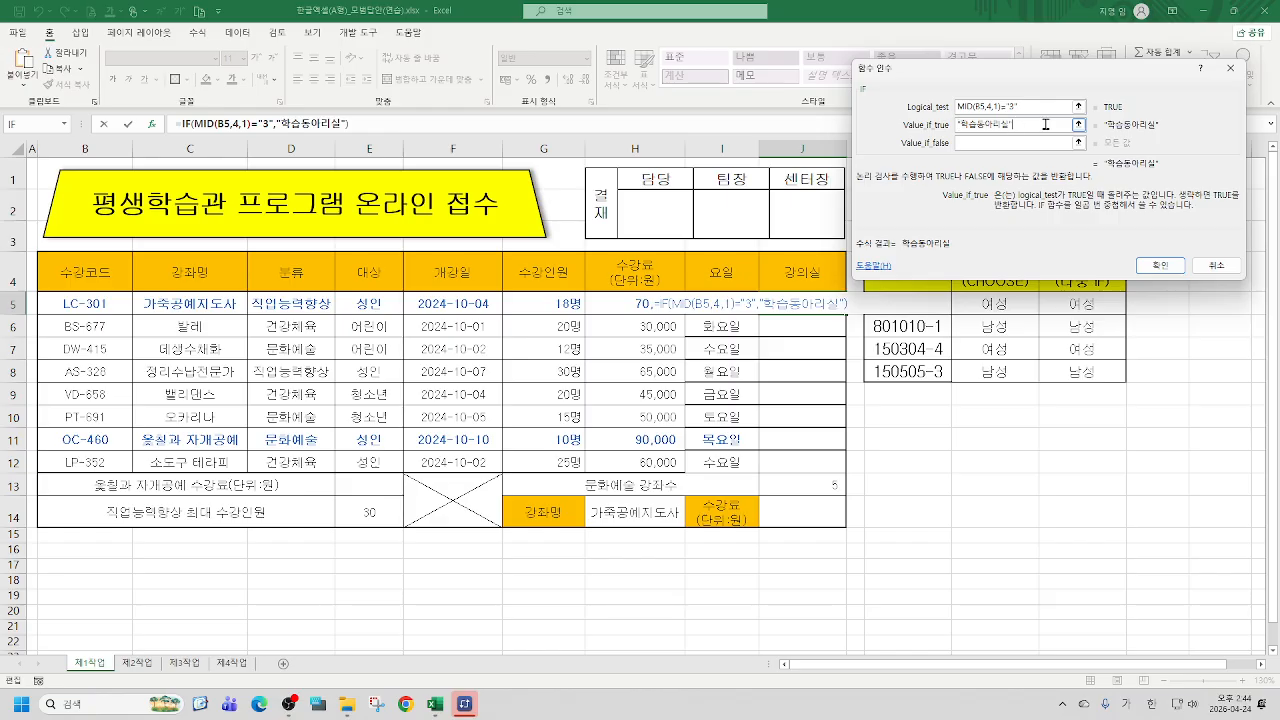
{"action": "left_click", "coordinate": [26, 126]}
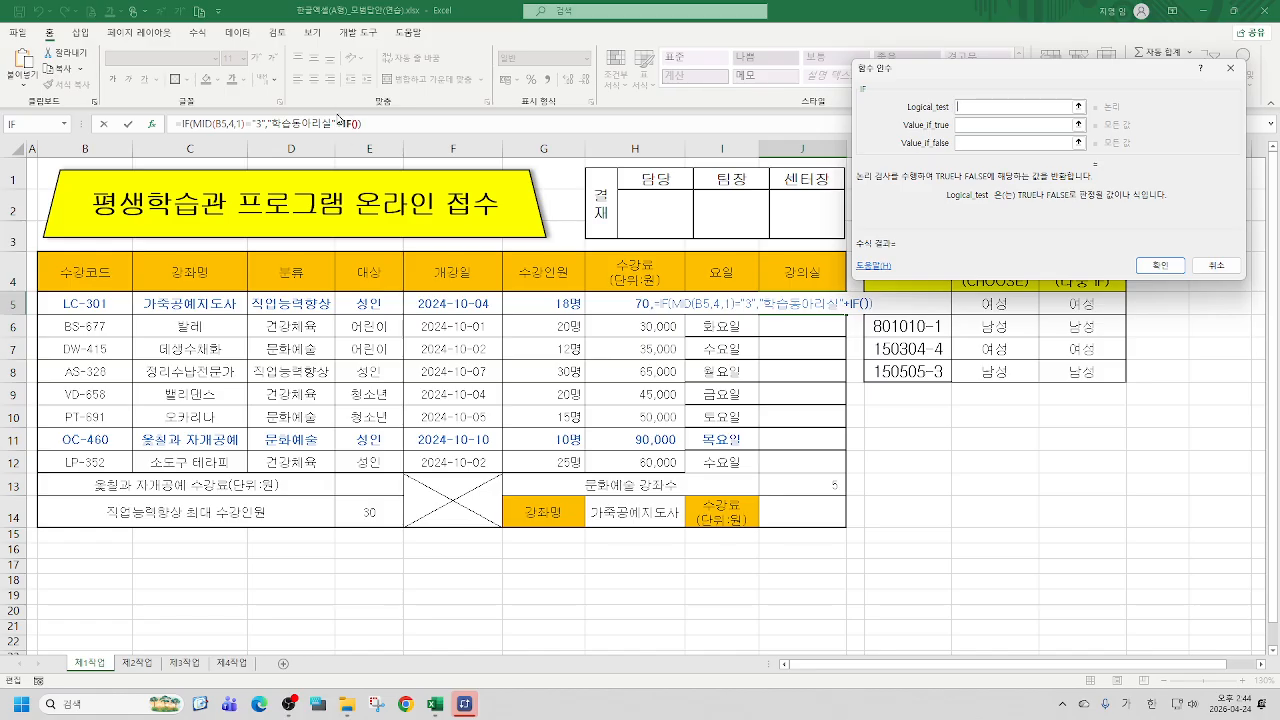
{"action": "left_click", "coordinate": [343, 123]}
{"action": "key", "text": "Delete"}
{"action": "key", "text": "Delete"}
{"action": "key", "text": "Delete"}
{"action": "key", "text": "Delete"}
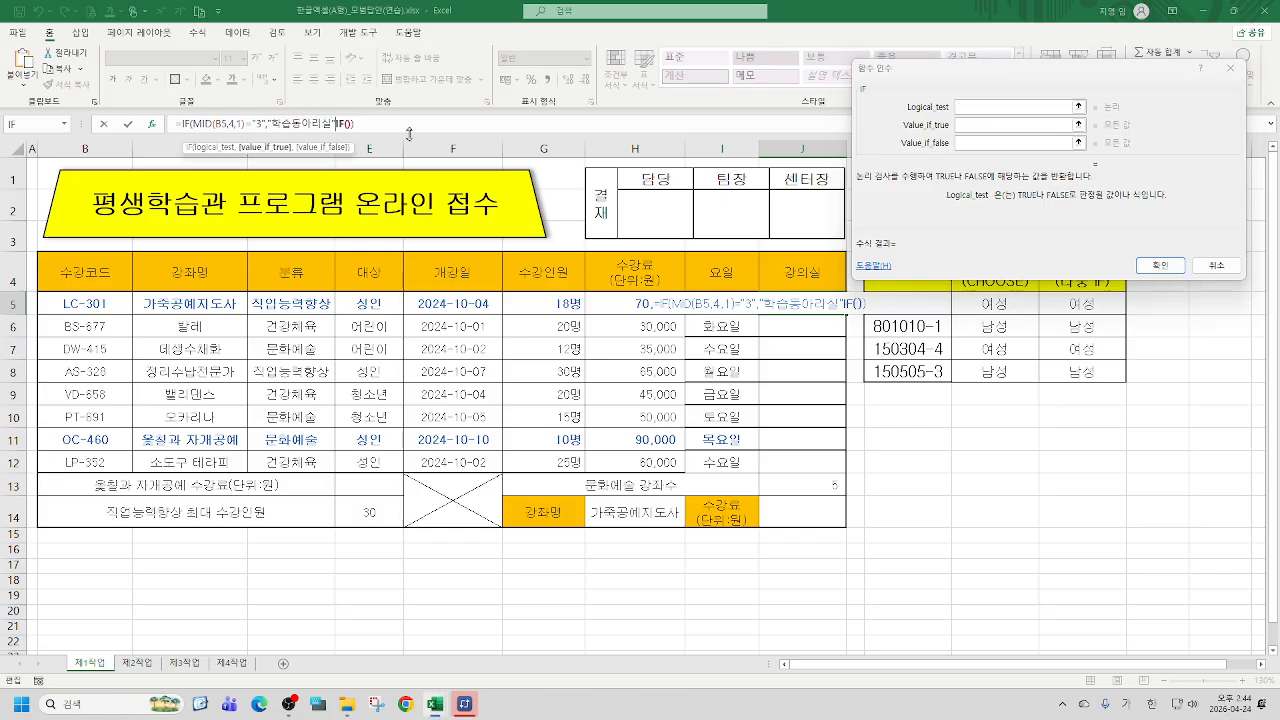
{"action": "key", "text": "Delete"}
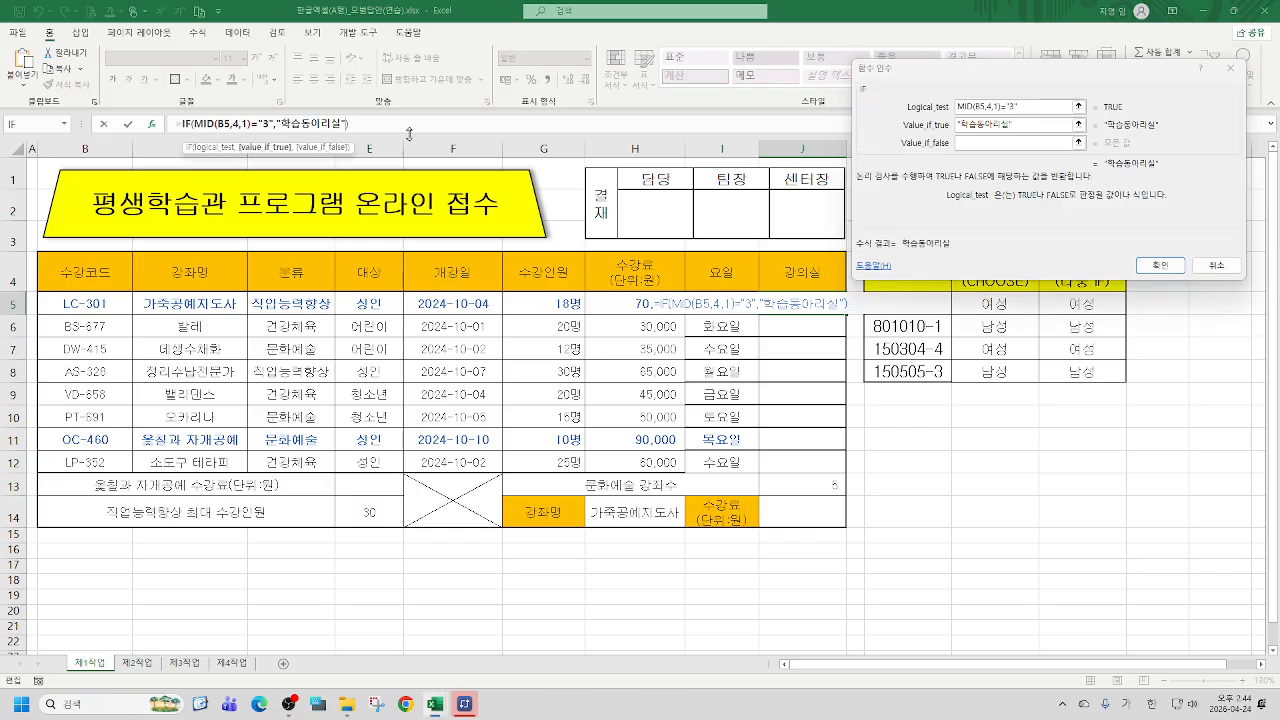
Nest a second IF as the false value, using the copied expression changed to MID(B5,4,1)="4" as its logical test
{"action": "left_click", "coordinate": [973, 145]}
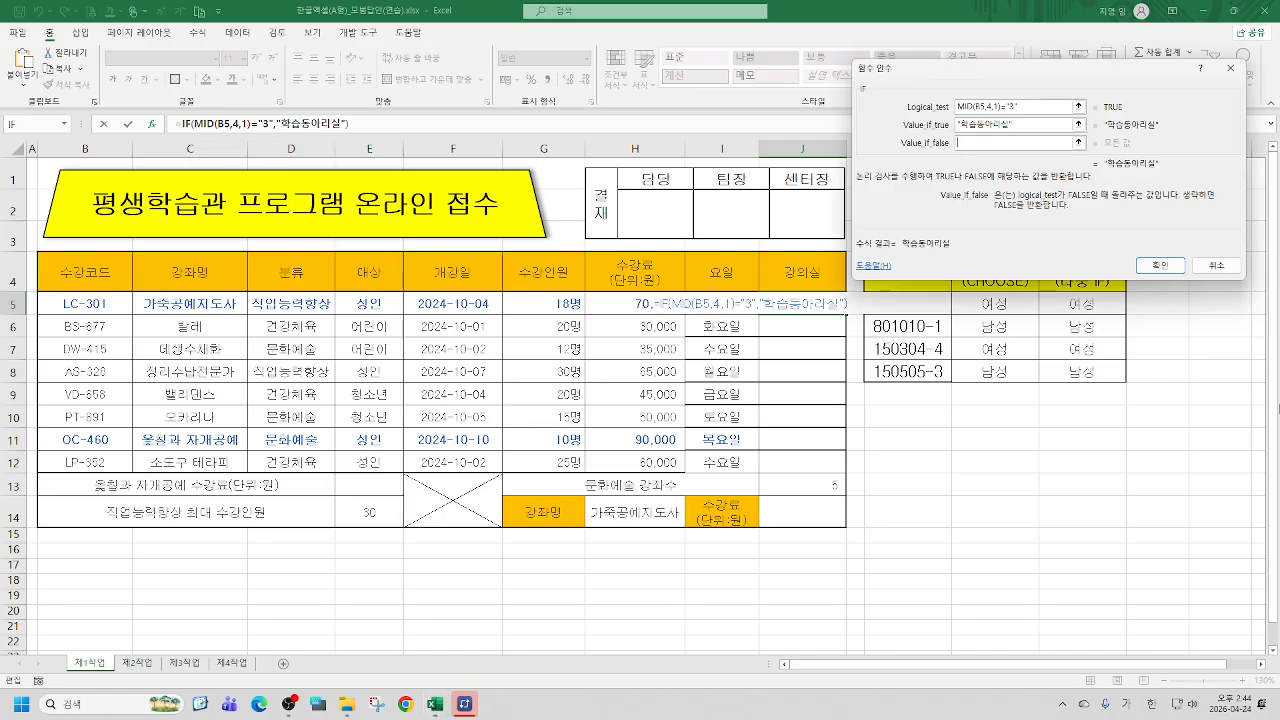
{"action": "left_click", "coordinate": [22, 126]}
{"action": "key", "text": "ctrl+v"}
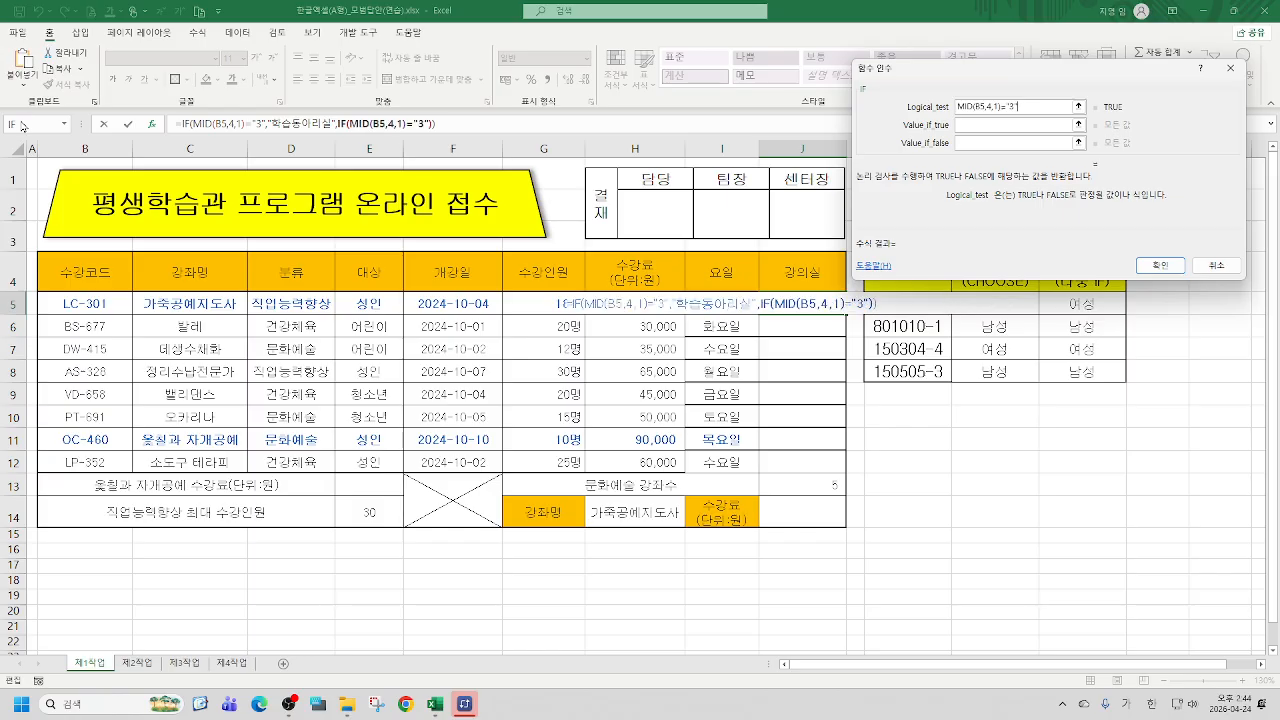
{"action": "key", "text": "BackSpace"}
{"action": "key", "text": "BackSpace"}
{"action": "type", "text": "4\""}
{"action": "key", "text": "Tab"}
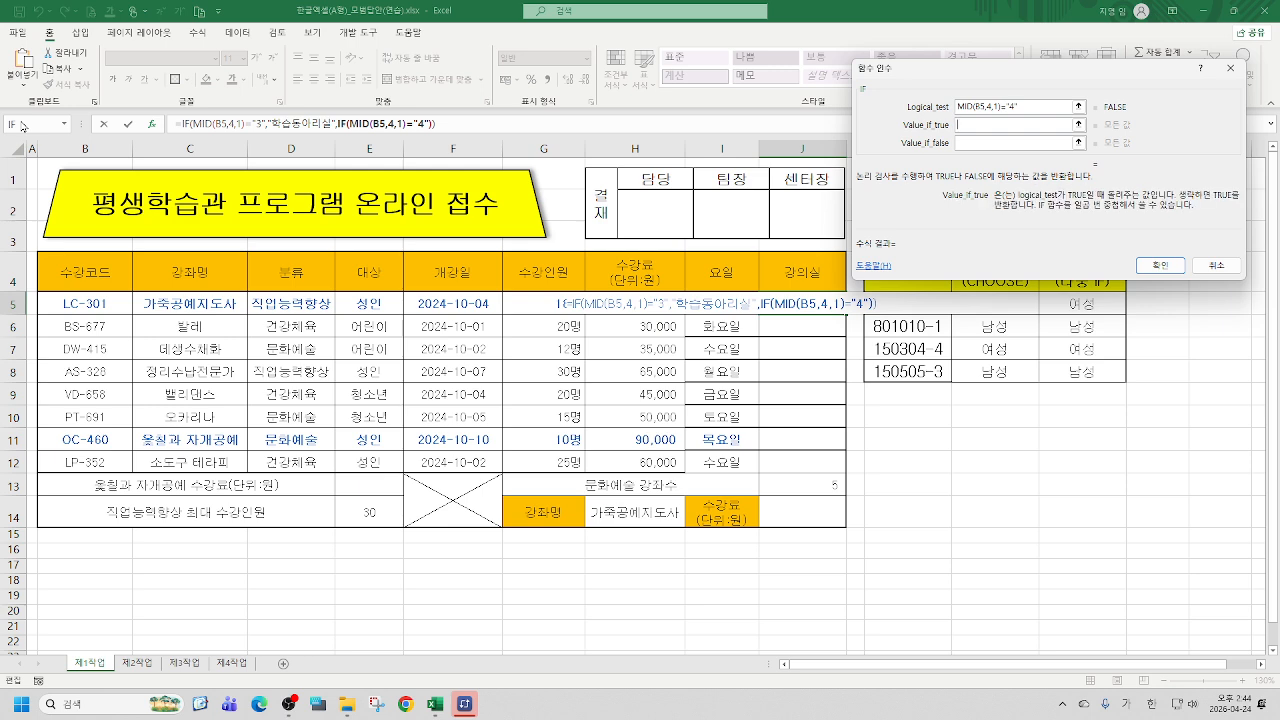
Set the nested IF's true value to "창작연주실" and its false value to "다목적실"
{"action": "type", "text": "창작"}
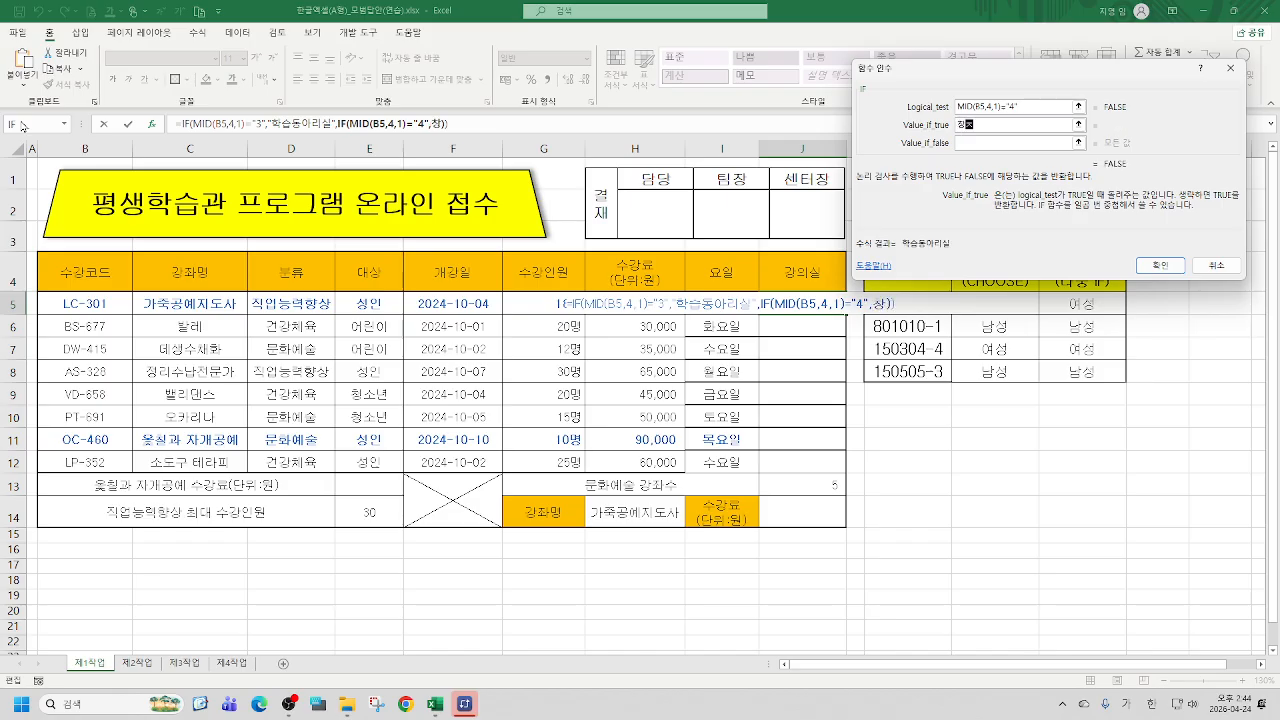
{"action": "type", "text": "연주시ㄹ"}
{"action": "key", "text": "Tab"}
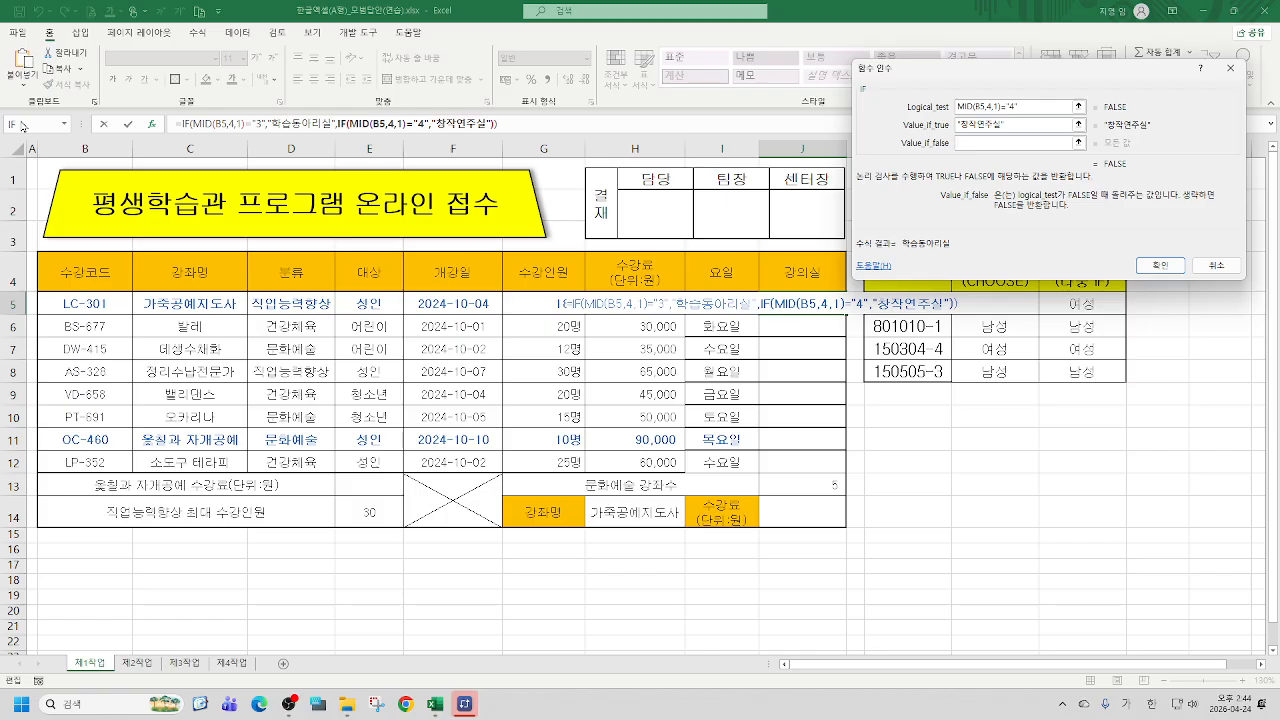
{"action": "type", "text": "다목ㅈ"}
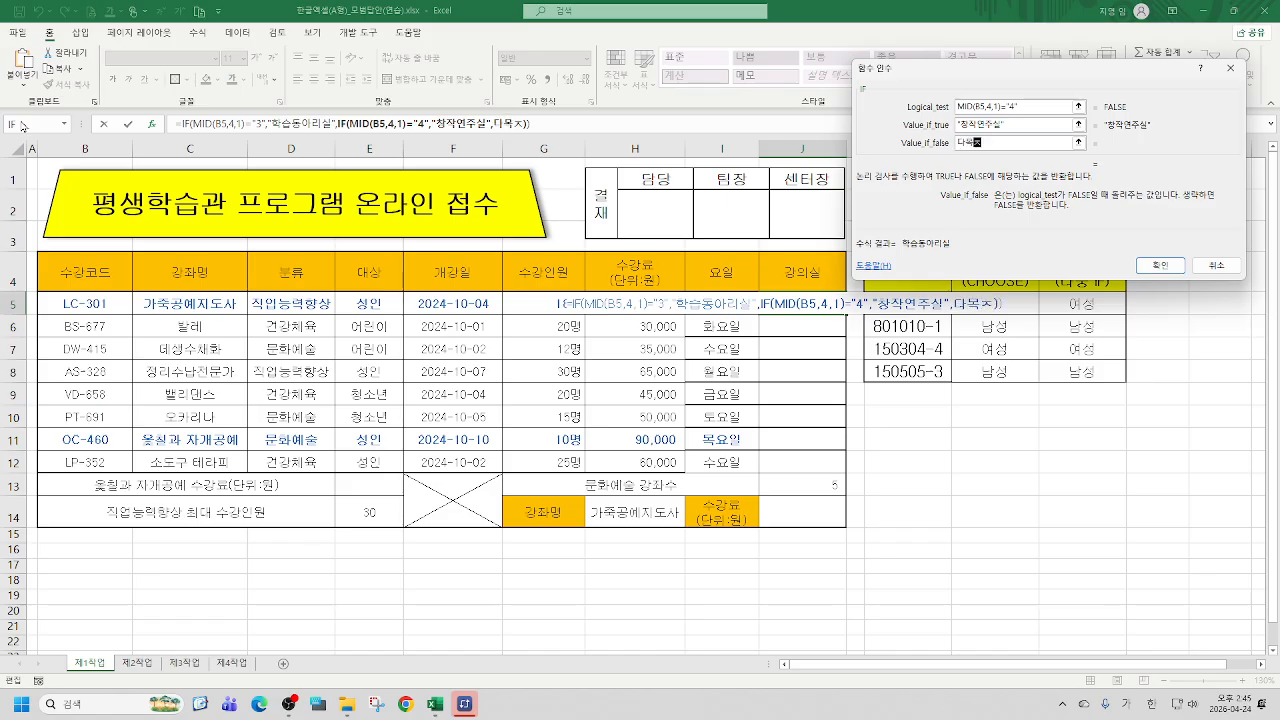
{"action": "type", "text": "ㅓㄱ실"}
{"action": "key", "text": "Tab"}
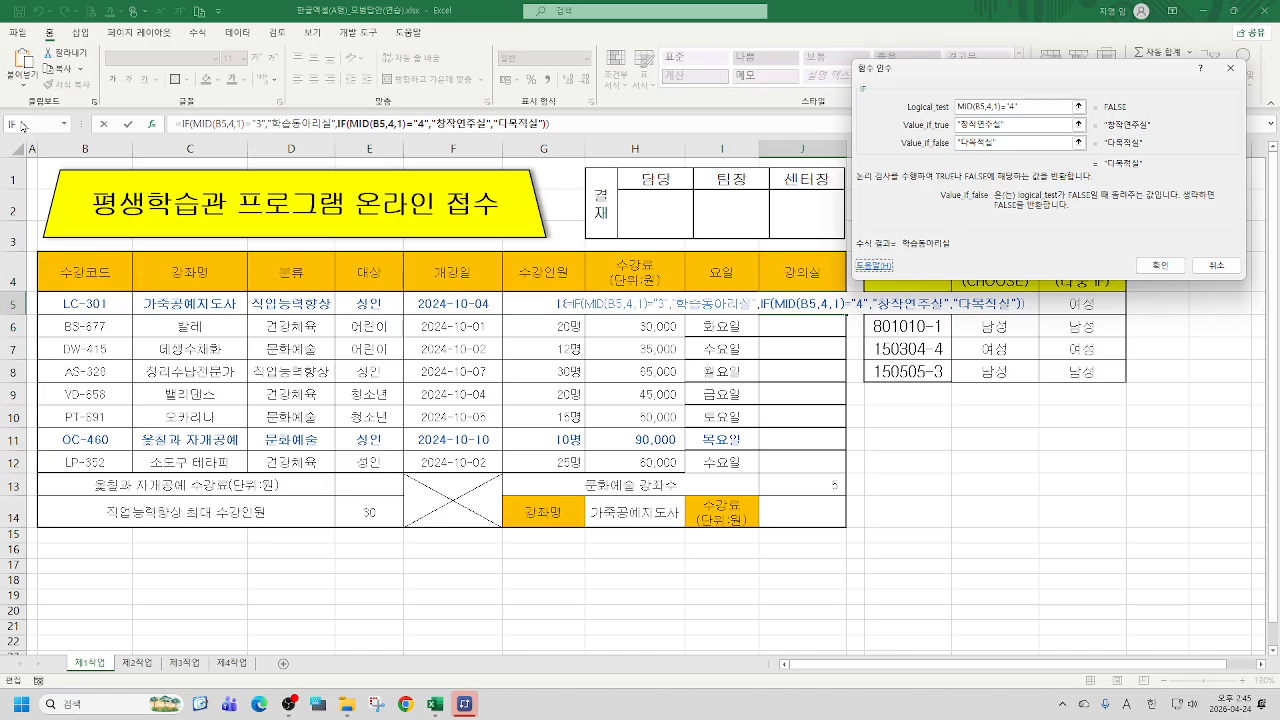
Confirm the nested IF formula in J5 and fill it down through J12
{"action": "left_click", "coordinate": [1158, 268]}
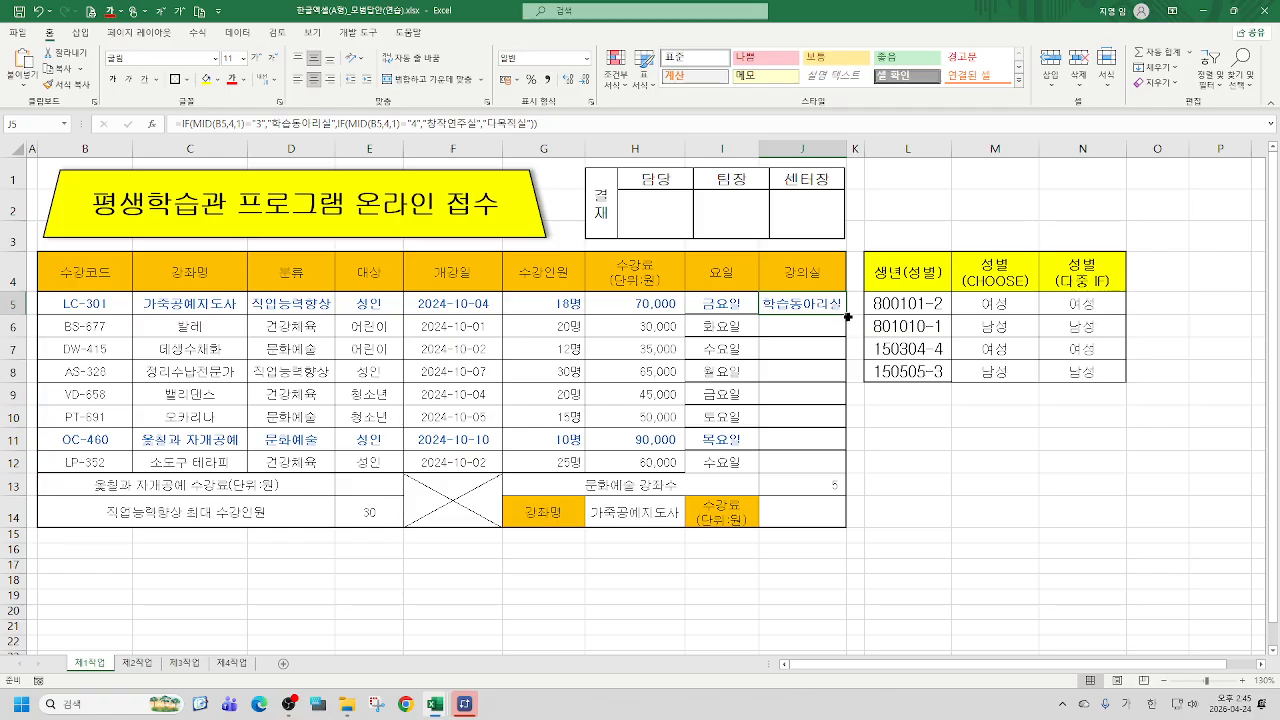
{"action": "left_click_drag", "start_coordinate": [846, 314], "coordinate": [849, 472]}
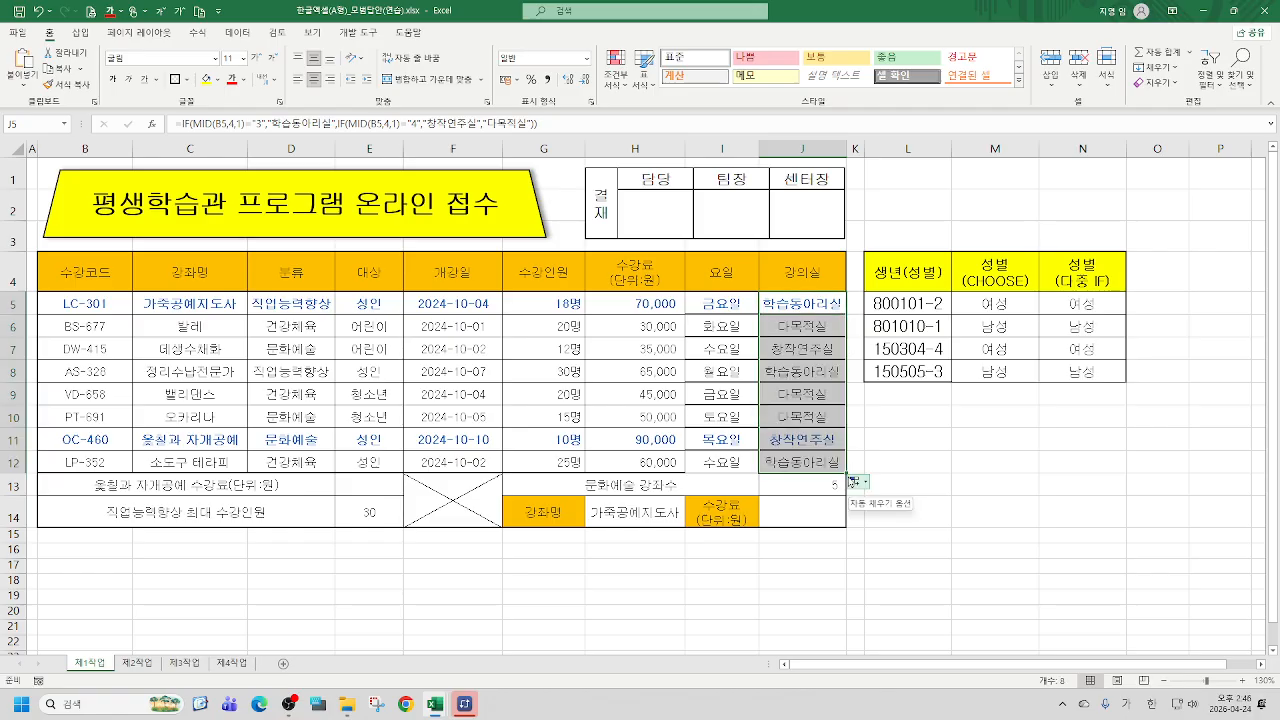
Start an INDEX formula in the empty cell E16 and open its array-form arguments
{"action": "left_click", "coordinate": [366, 490]}
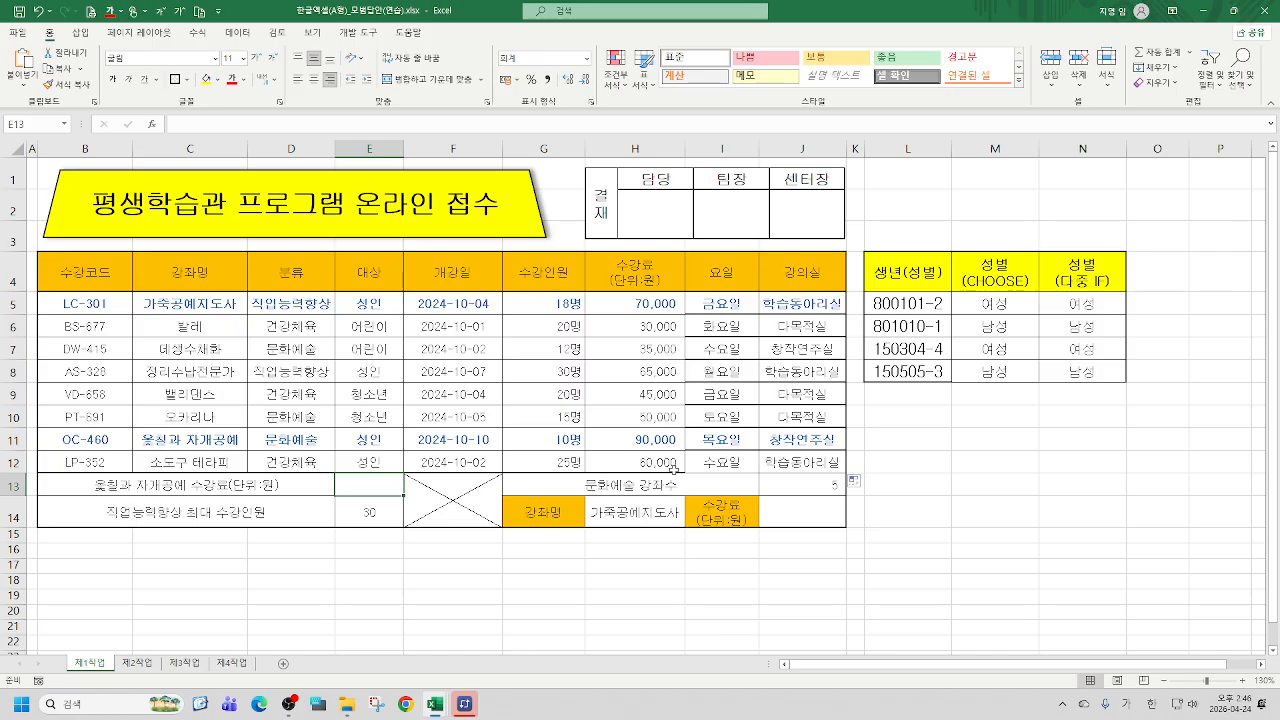
{"action": "left_click", "coordinate": [371, 555]}
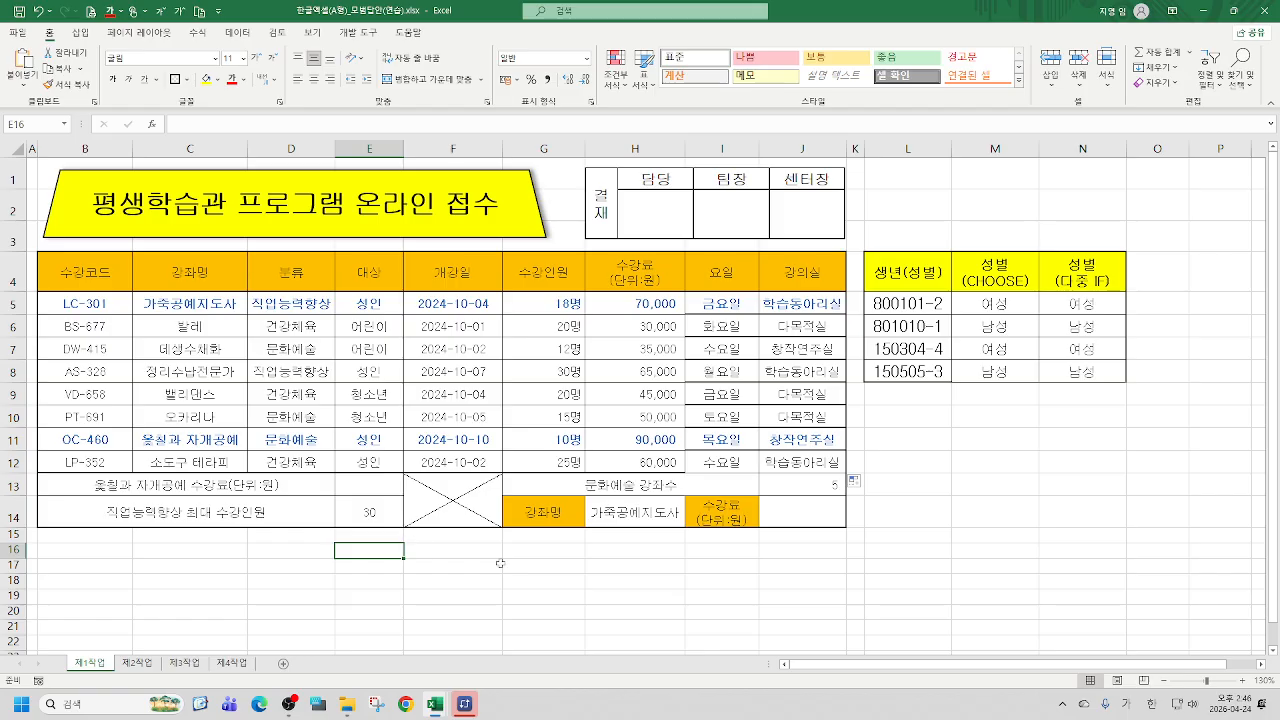
{"action": "type", "text": "=ㅑㅜ"}
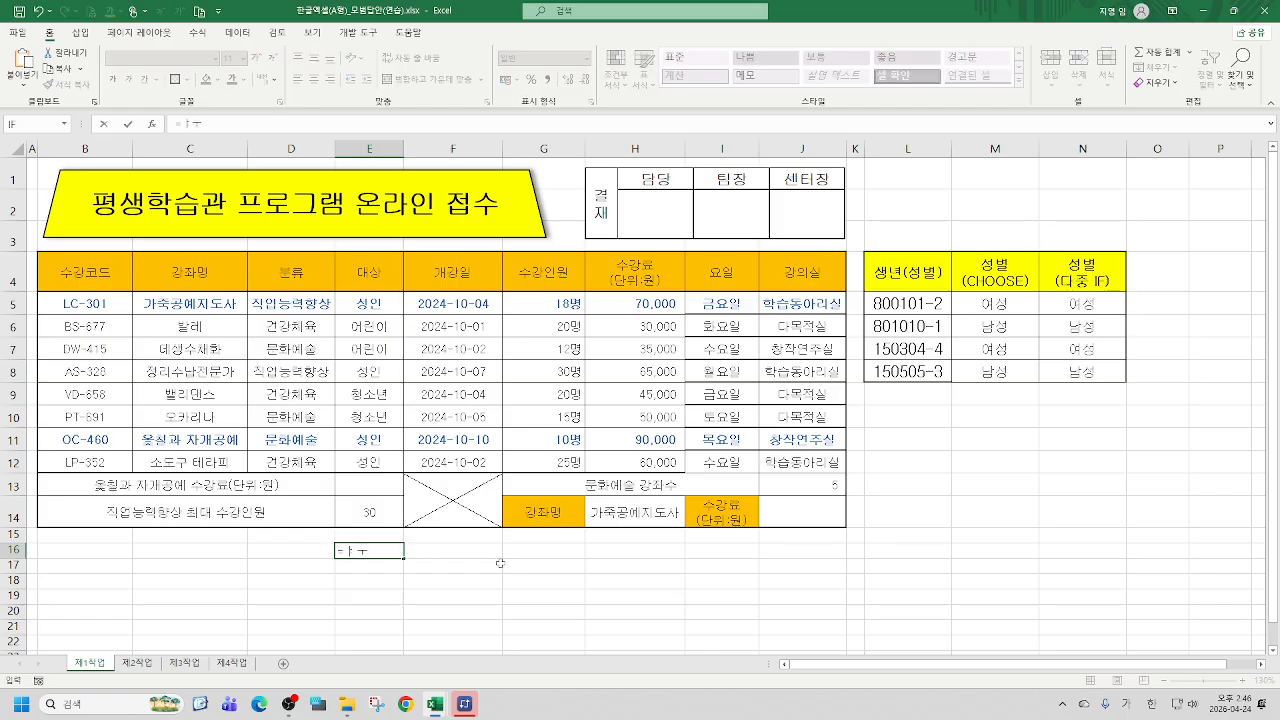
{"action": "key", "text": "BackSpace"}
{"action": "key", "text": "BackSpace"}
{"action": "key", "text": "Hangul"}
{"action": "type", "text": "IN"}
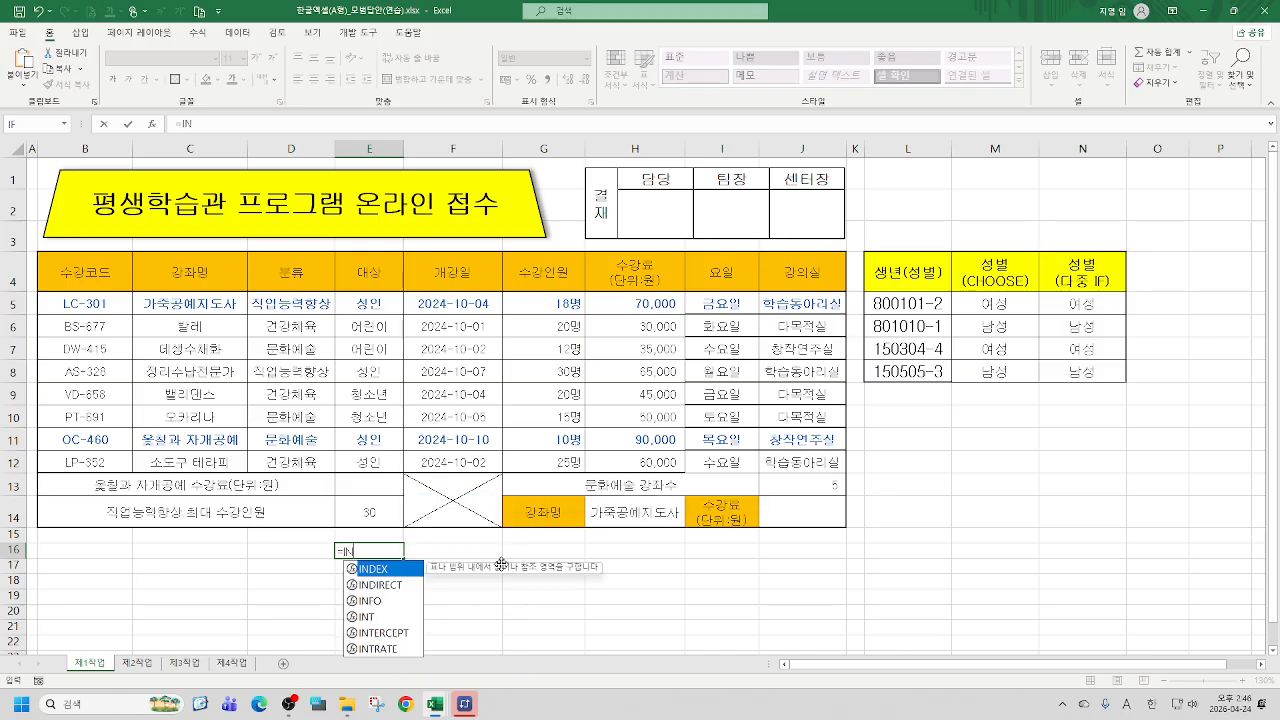
{"action": "double_click", "coordinate": [376, 569]}
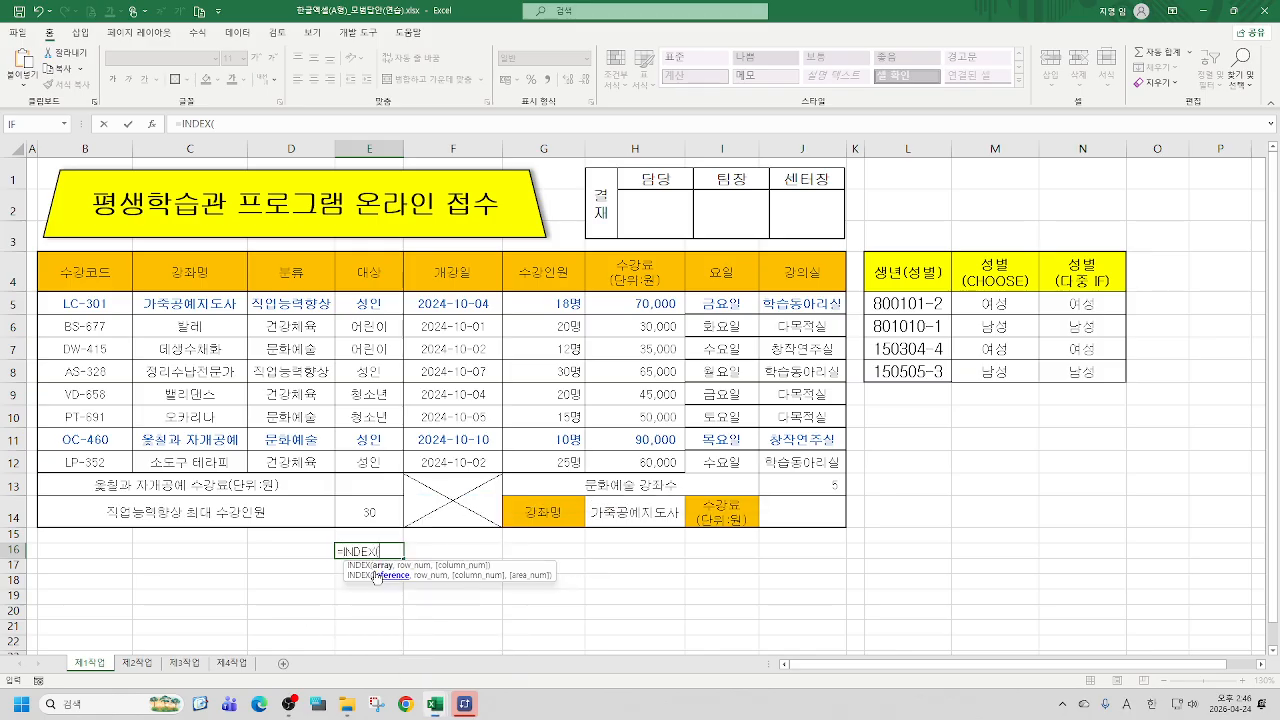
{"action": "left_click", "coordinate": [153, 124]}
{"action": "left_click", "coordinate": [1104, 212]}
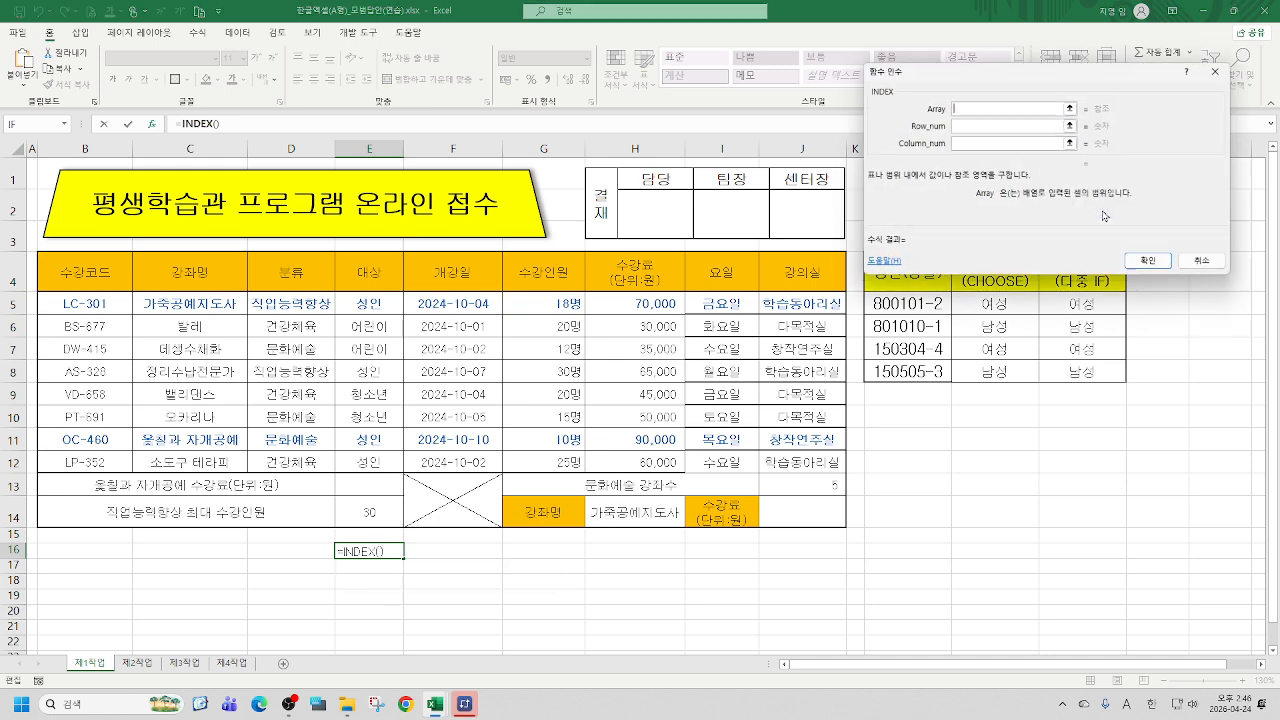
{"action": "left_click_drag", "start_coordinate": [1032, 70], "coordinate": [992, 100]}
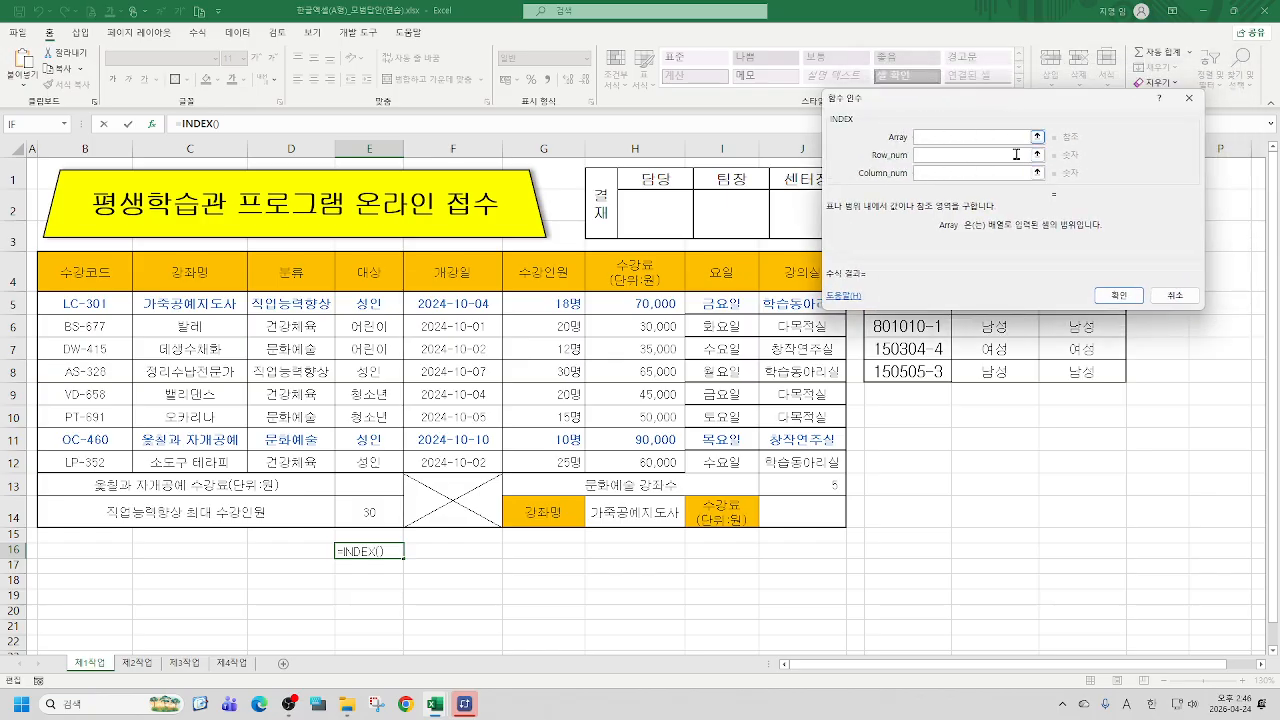
{"action": "left_click_drag", "start_coordinate": [967, 118], "coordinate": [921, 126]}
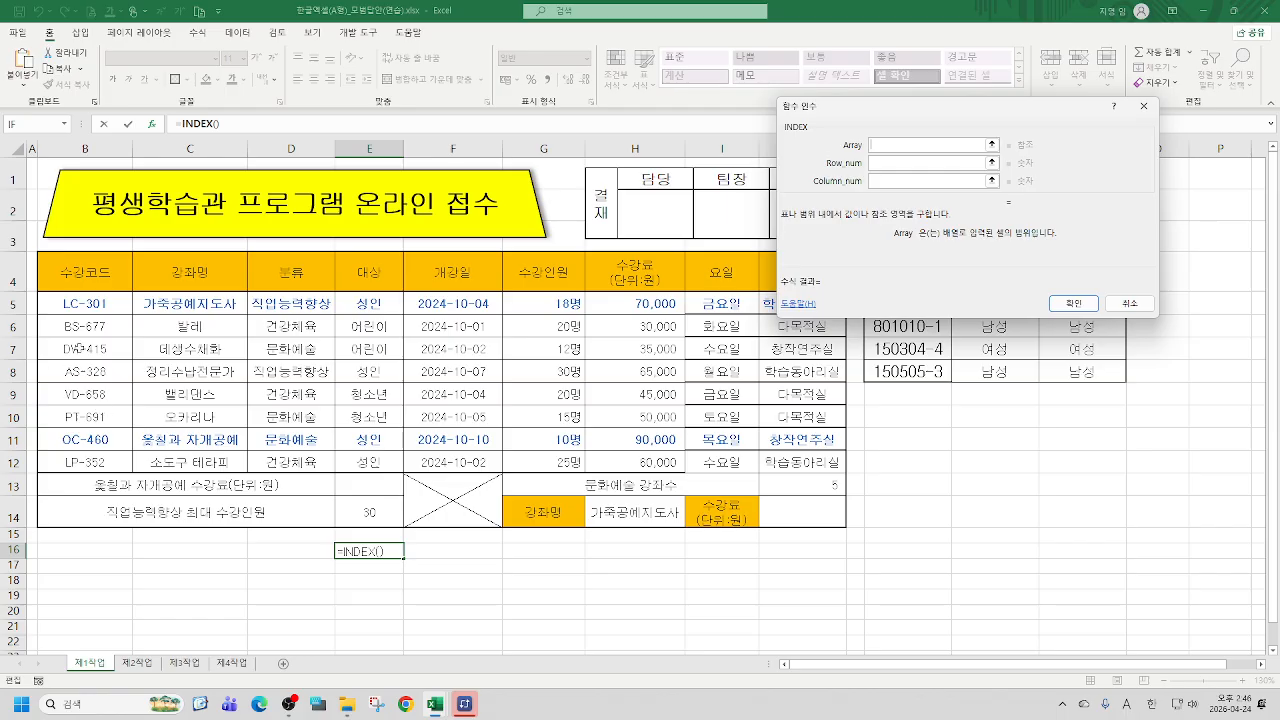
Set the INDEX array to B5:H12, the row number to 3 and the column number to 3
{"action": "left_click_drag", "start_coordinate": [66, 303], "coordinate": [631, 461]}
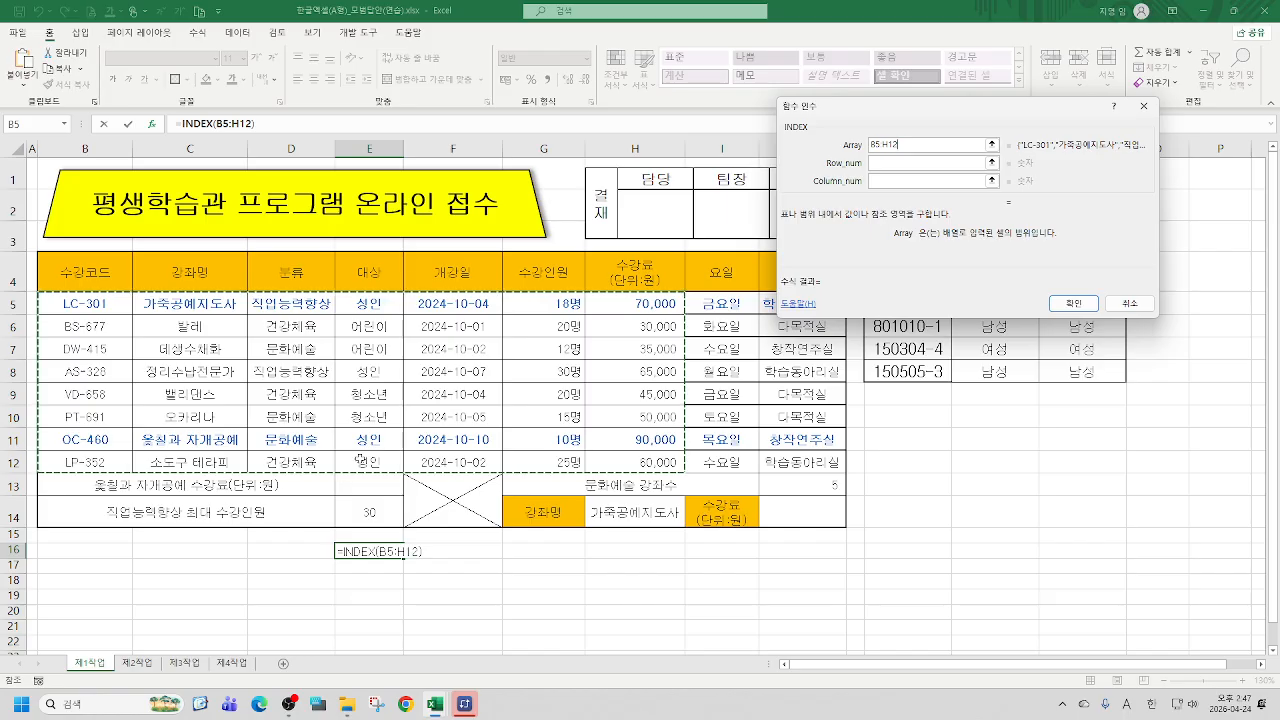
{"action": "left_click", "coordinate": [897, 163]}
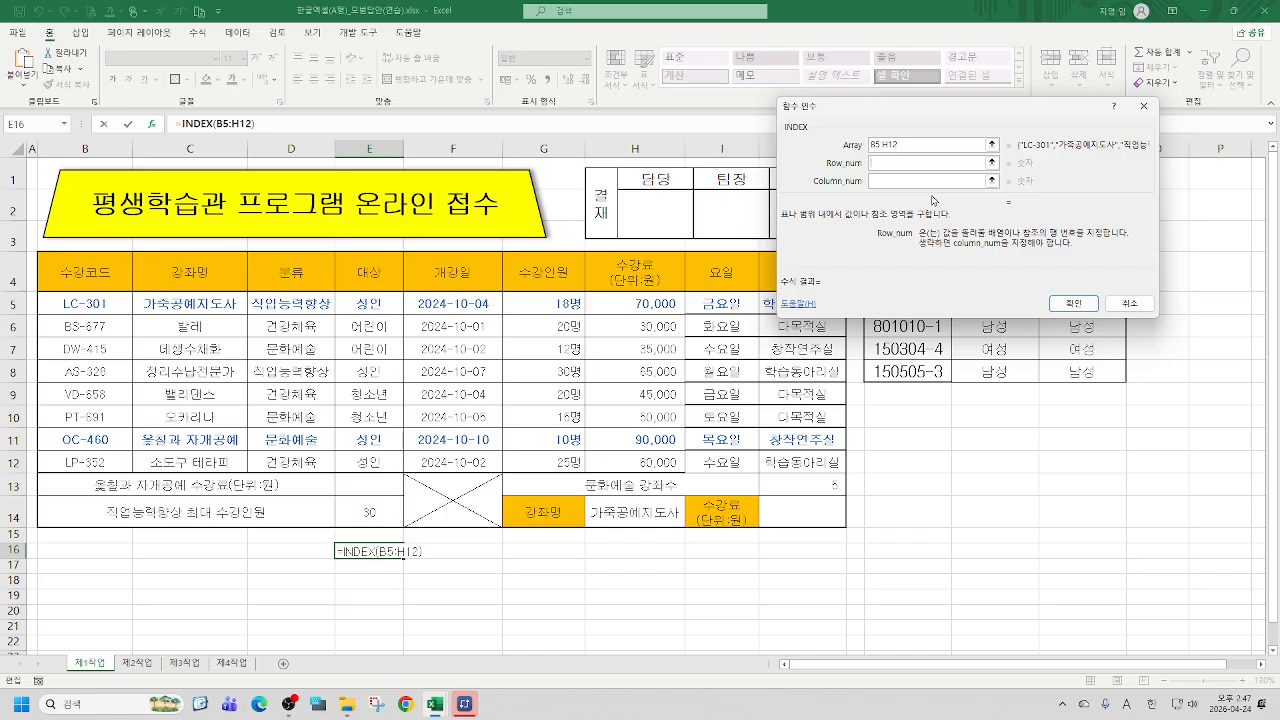
{"action": "type", "text": "2"}
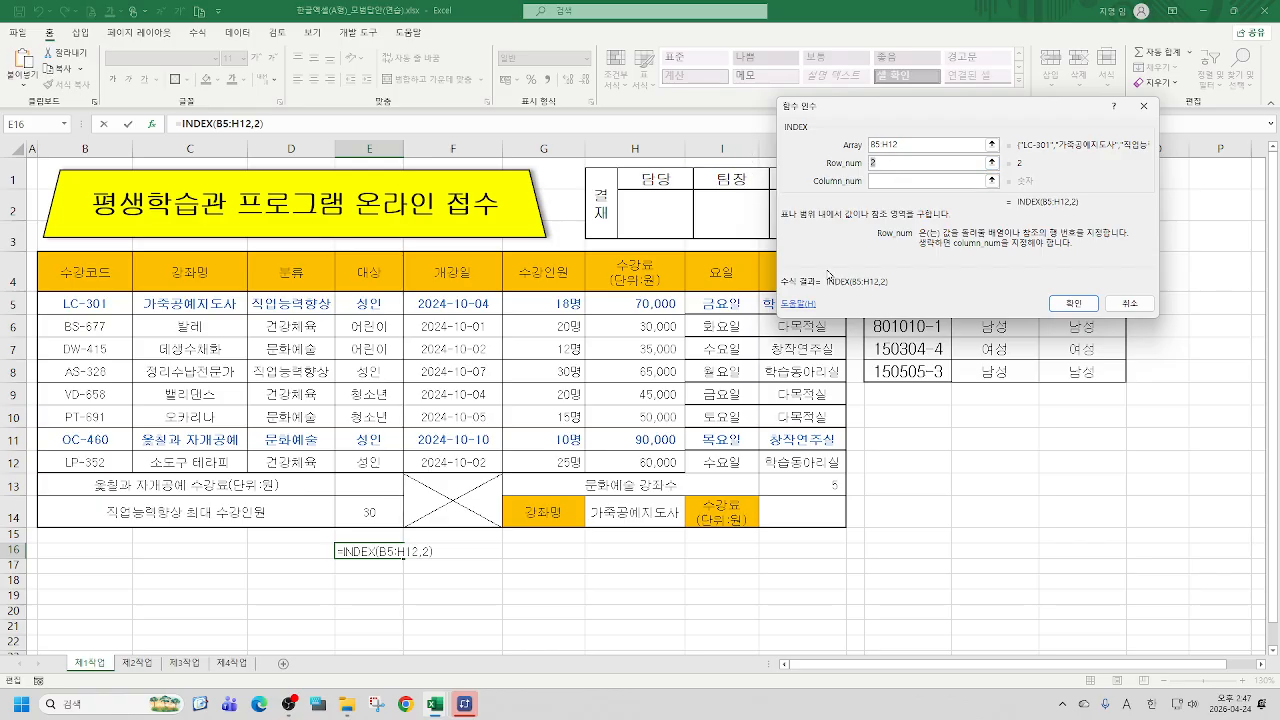
{"action": "type", "text": "3"}
{"action": "left_click", "coordinate": [897, 181]}
{"action": "type", "text": "3"}
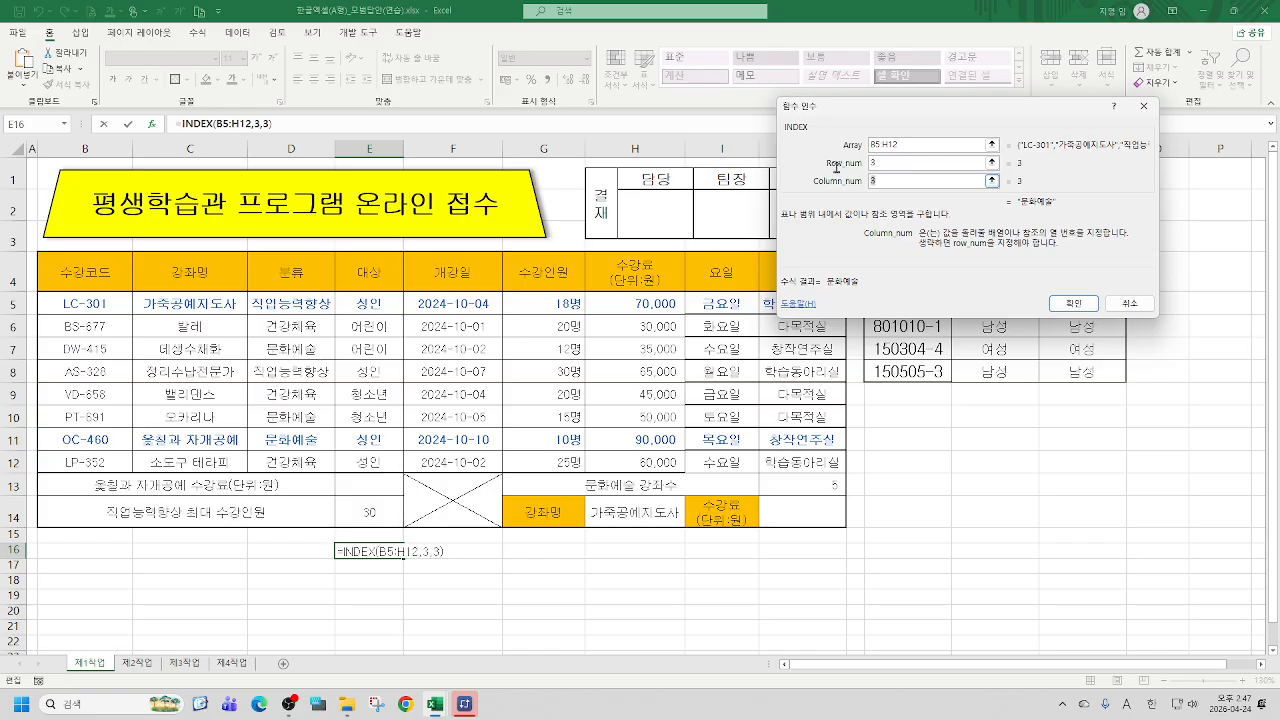
Change the INDEX column number to 2, review the row and column arguments, and cancel the formula
{"action": "key", "text": "BackSpace"}
{"action": "type", "text": "2"}
{"action": "left_click", "coordinate": [917, 164]}
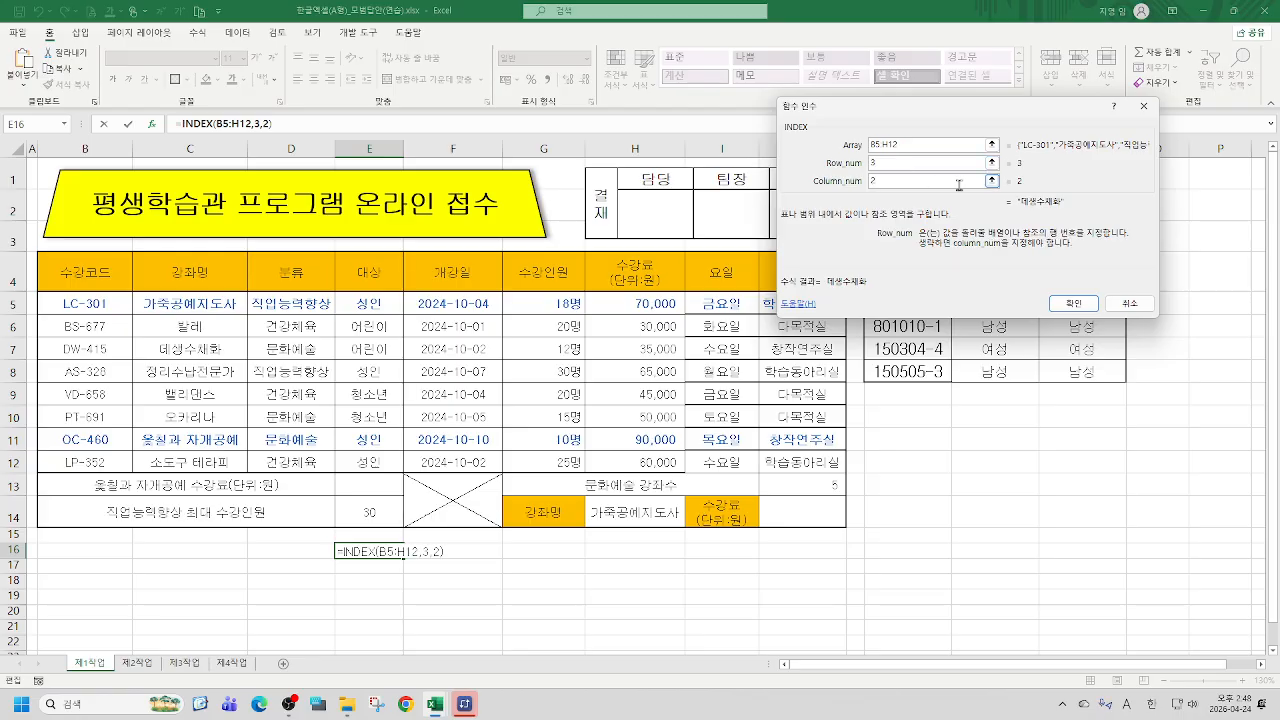
{"action": "left_click", "coordinate": [916, 180]}
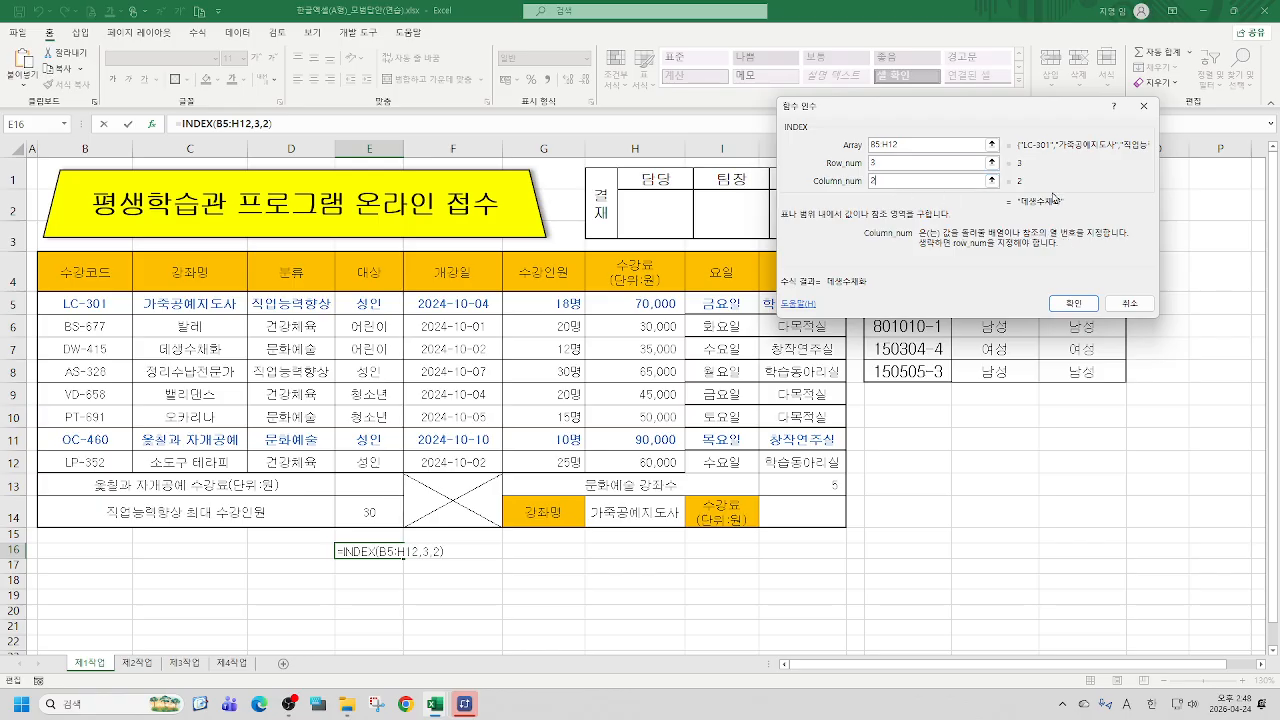
{"action": "left_click", "coordinate": [912, 164]}
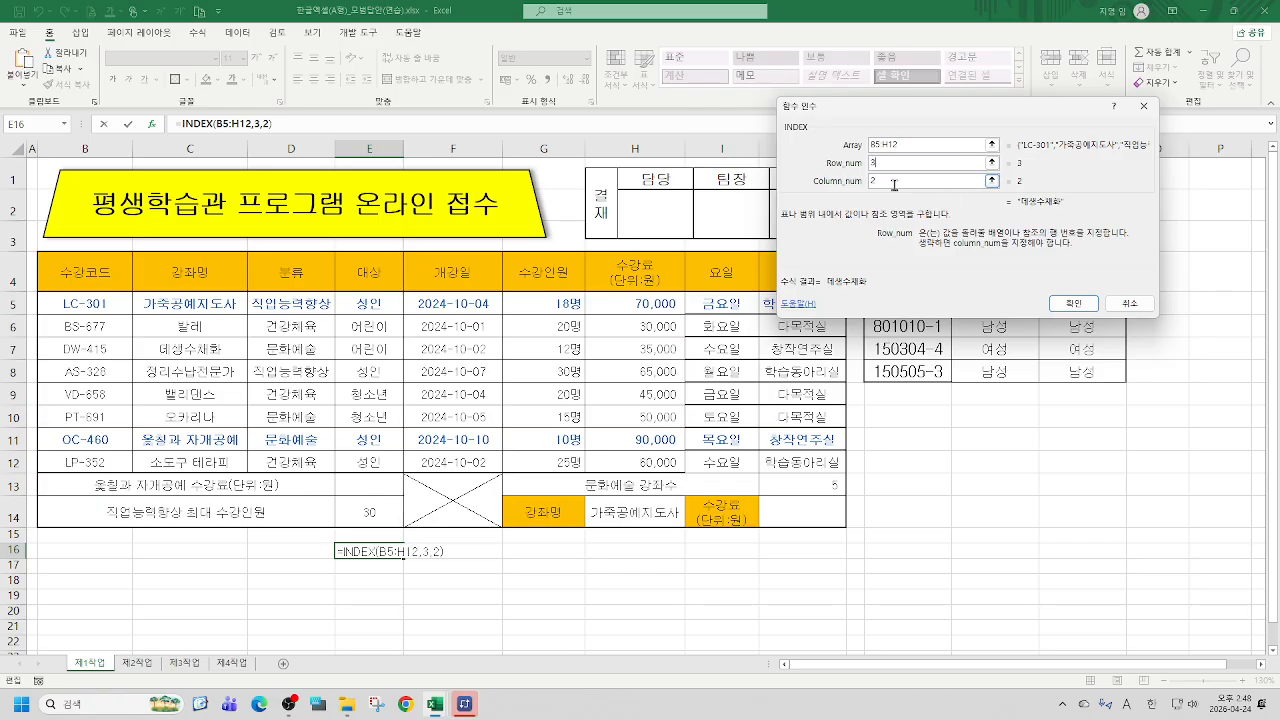
{"action": "left_click", "coordinate": [895, 184]}
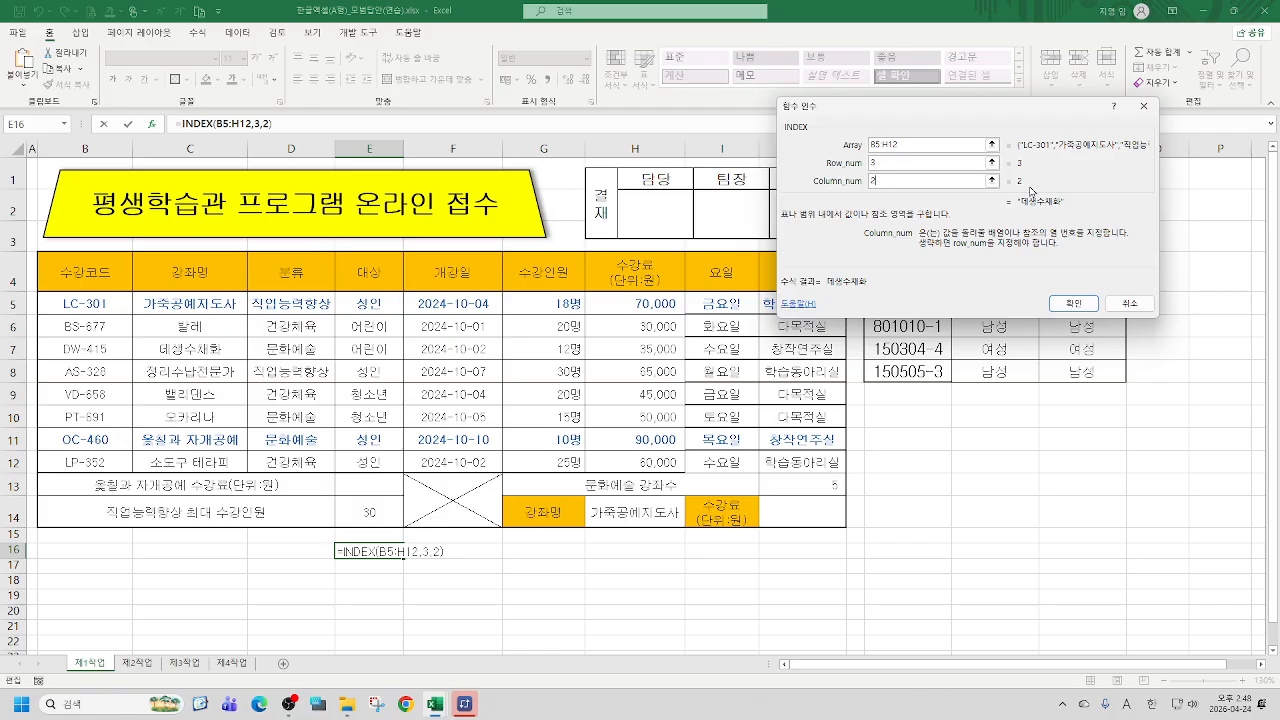
{"action": "left_click", "coordinate": [1123, 305]}
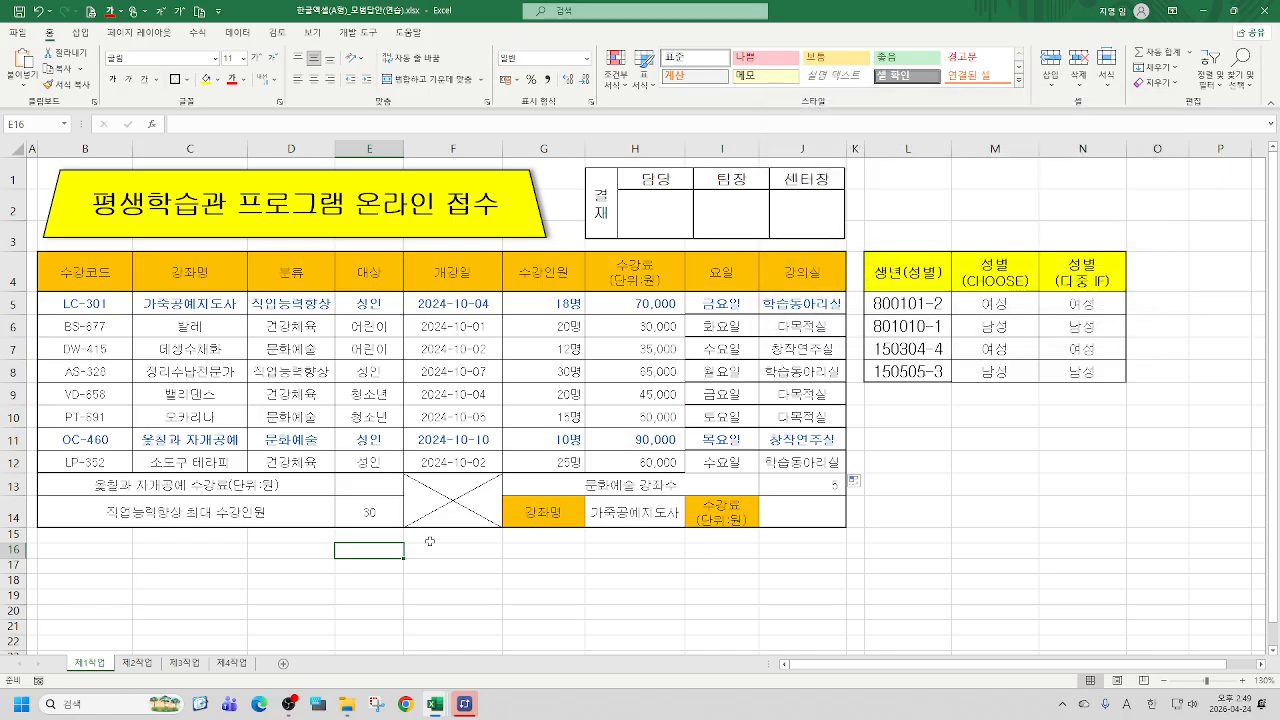
{"action": "left_click", "coordinate": [368, 484]}
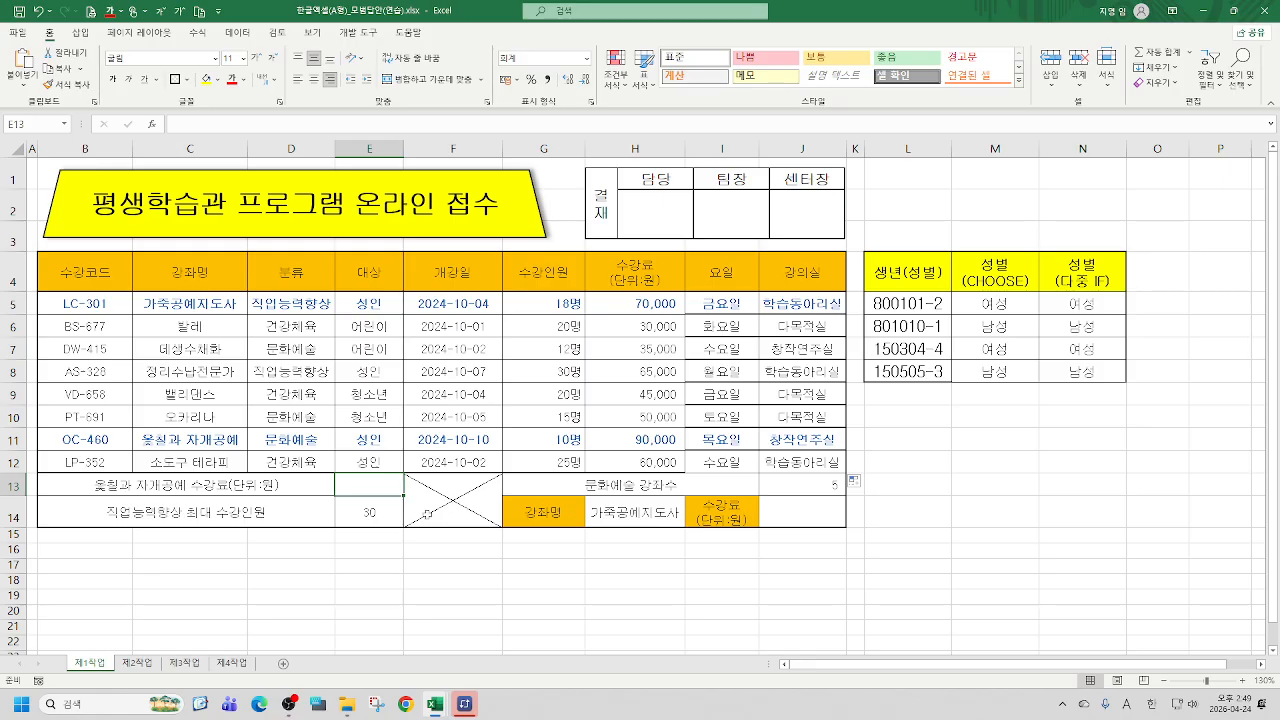
{"action": "left_click", "coordinate": [179, 551]}
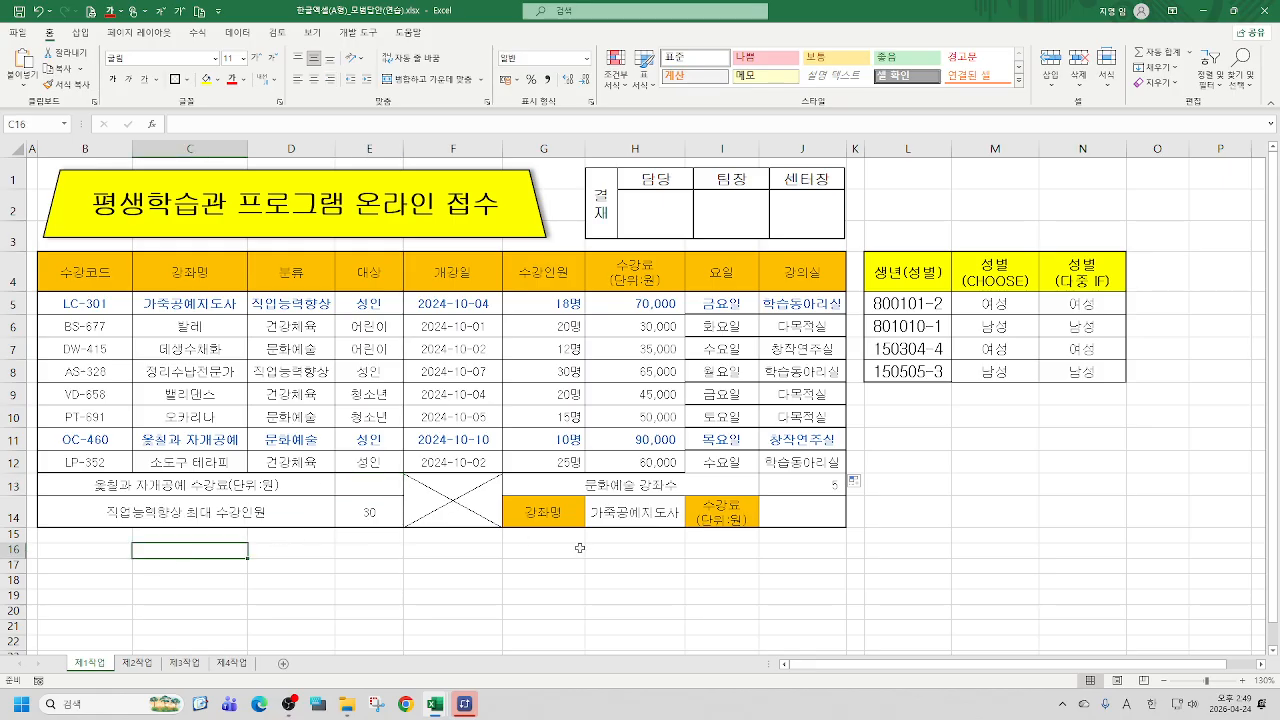
Try a MATCH formula in C16 with lookup value C10, lookup array C5:C12 and match type 0, and cancel it
{"action": "type", "text": "="}
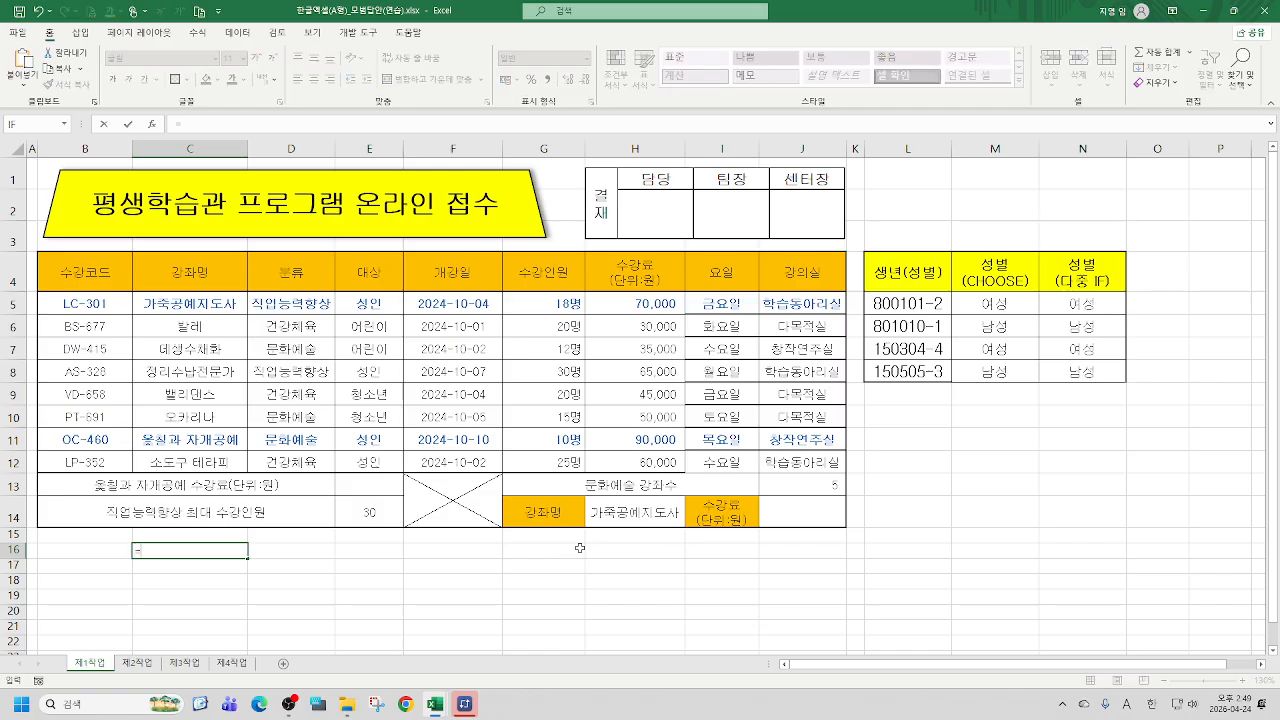
{"action": "type", "text": "MA"}
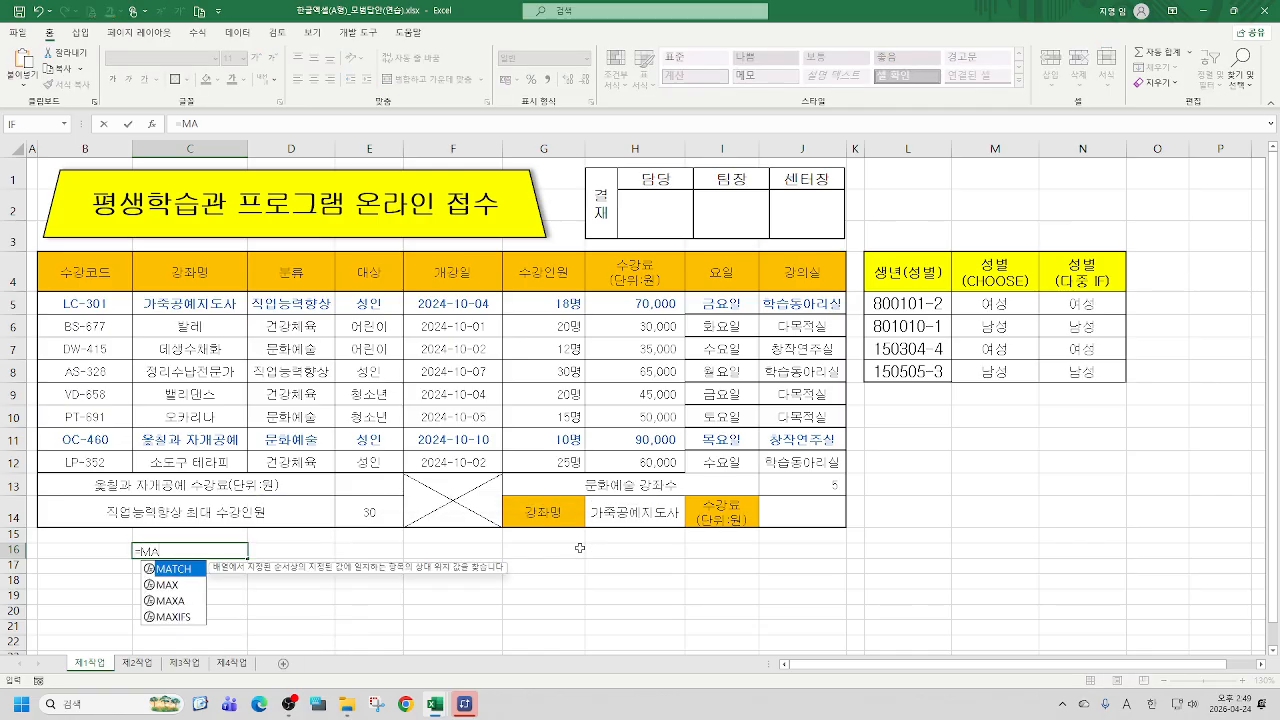
{"action": "double_click", "coordinate": [176, 569]}
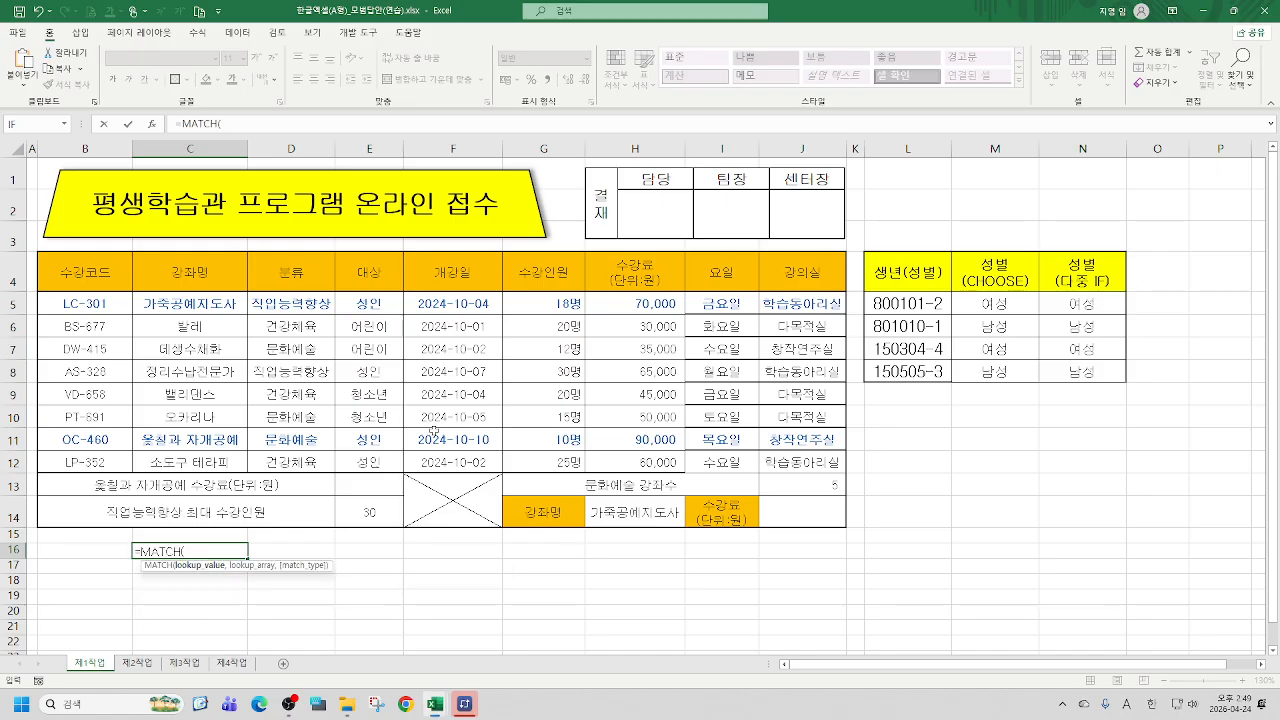
{"action": "left_click", "coordinate": [153, 124]}
{"action": "left_click_drag", "start_coordinate": [956, 123], "coordinate": [1014, 127]}
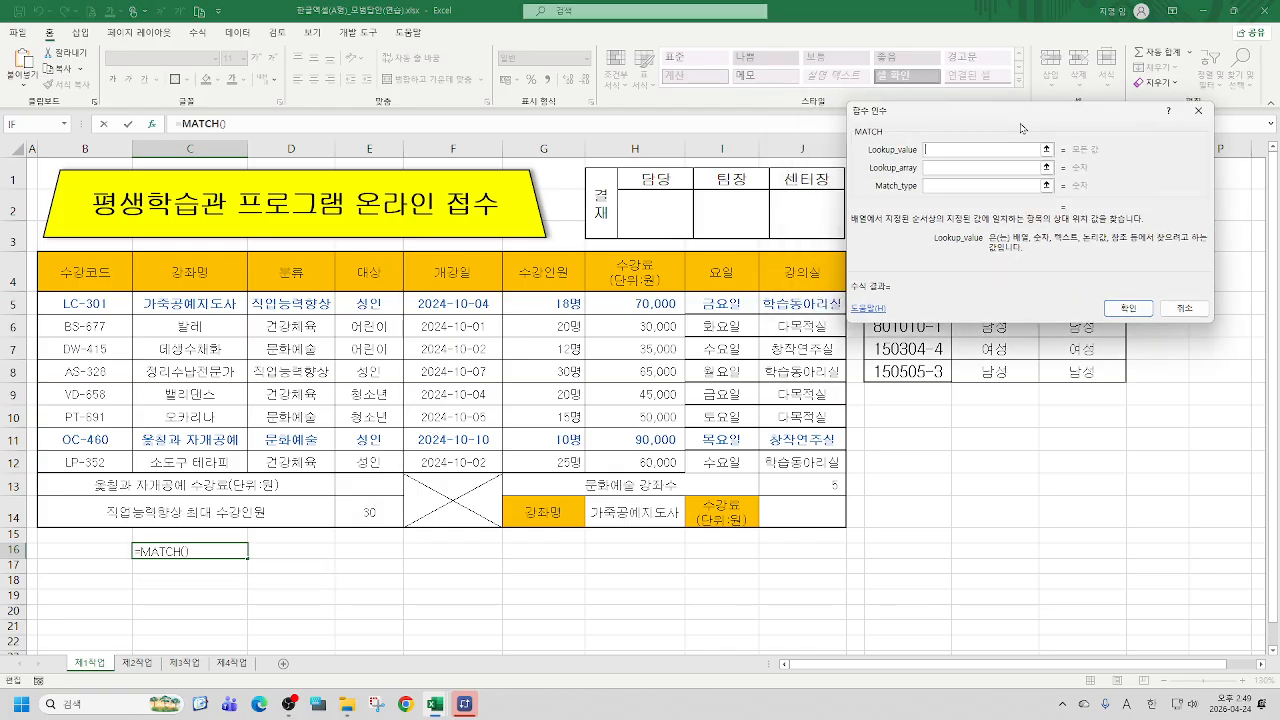
{"action": "left_click", "coordinate": [175, 417]}
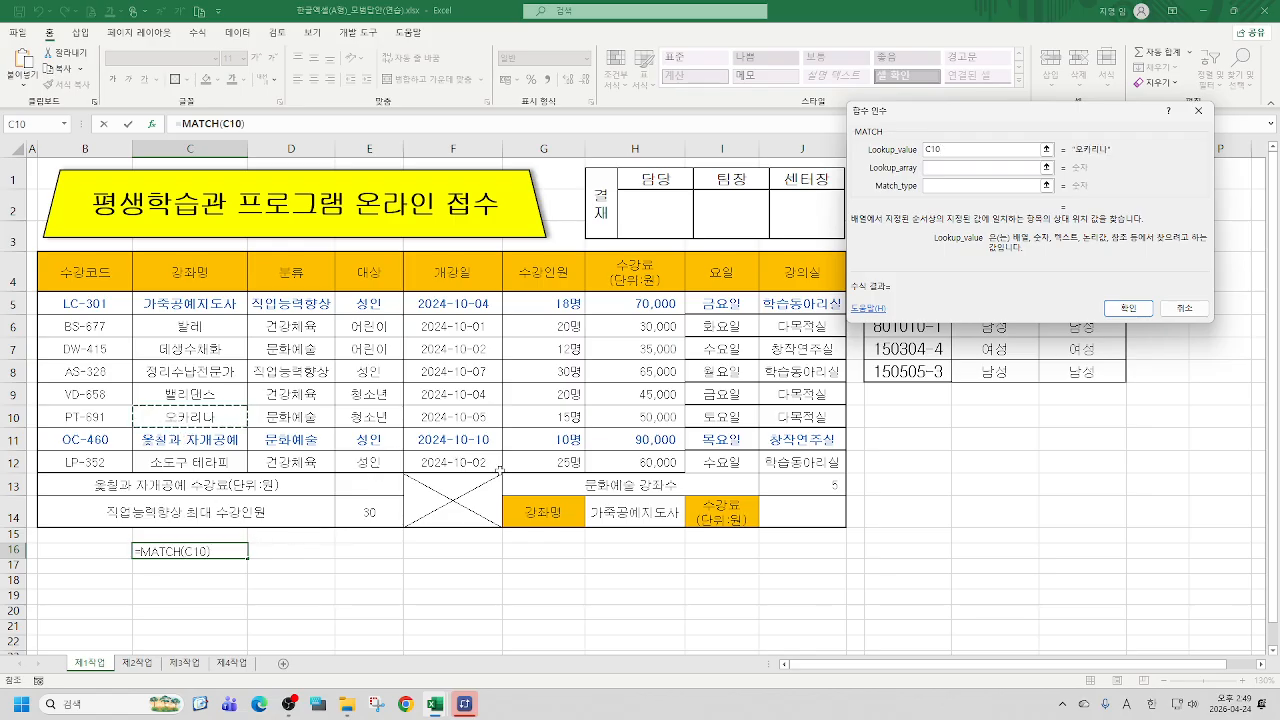
{"action": "left_click", "coordinate": [950, 168]}
{"action": "left_click_drag", "start_coordinate": [172, 300], "coordinate": [185, 456]}
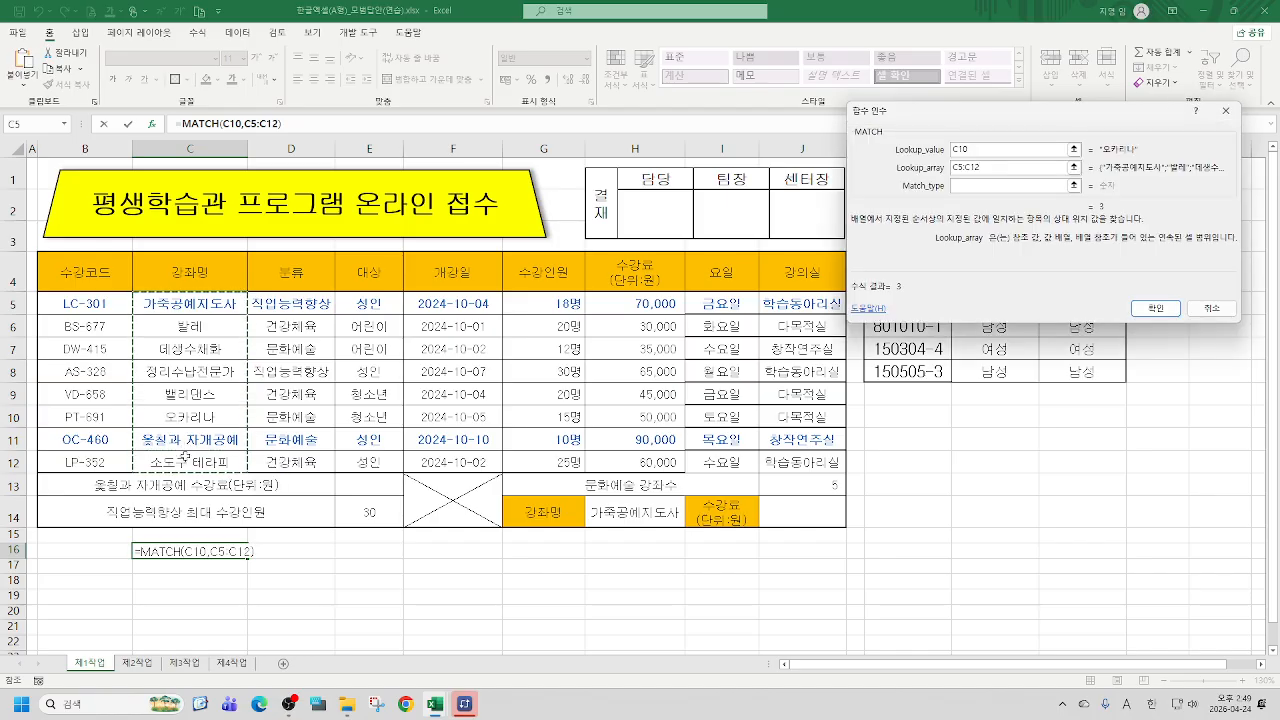
{"action": "key", "text": "Tab"}
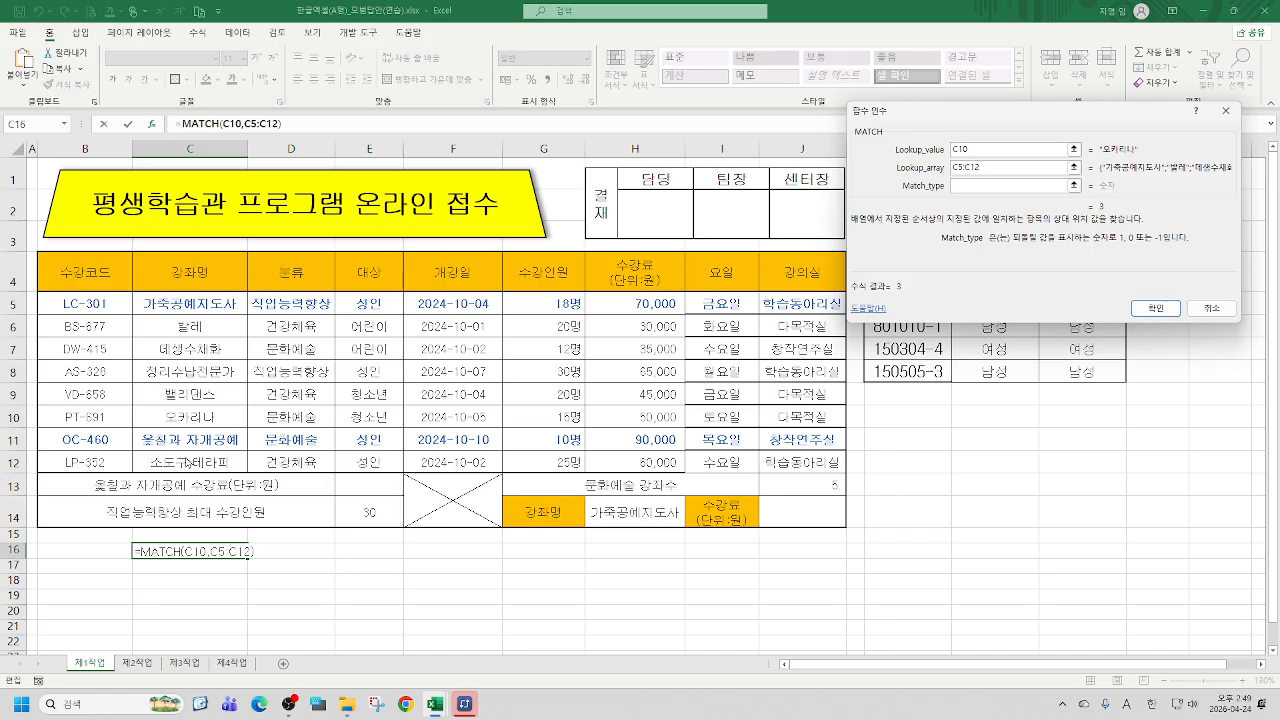
{"action": "type", "text": "0"}
{"action": "left_click", "coordinate": [1211, 308]}
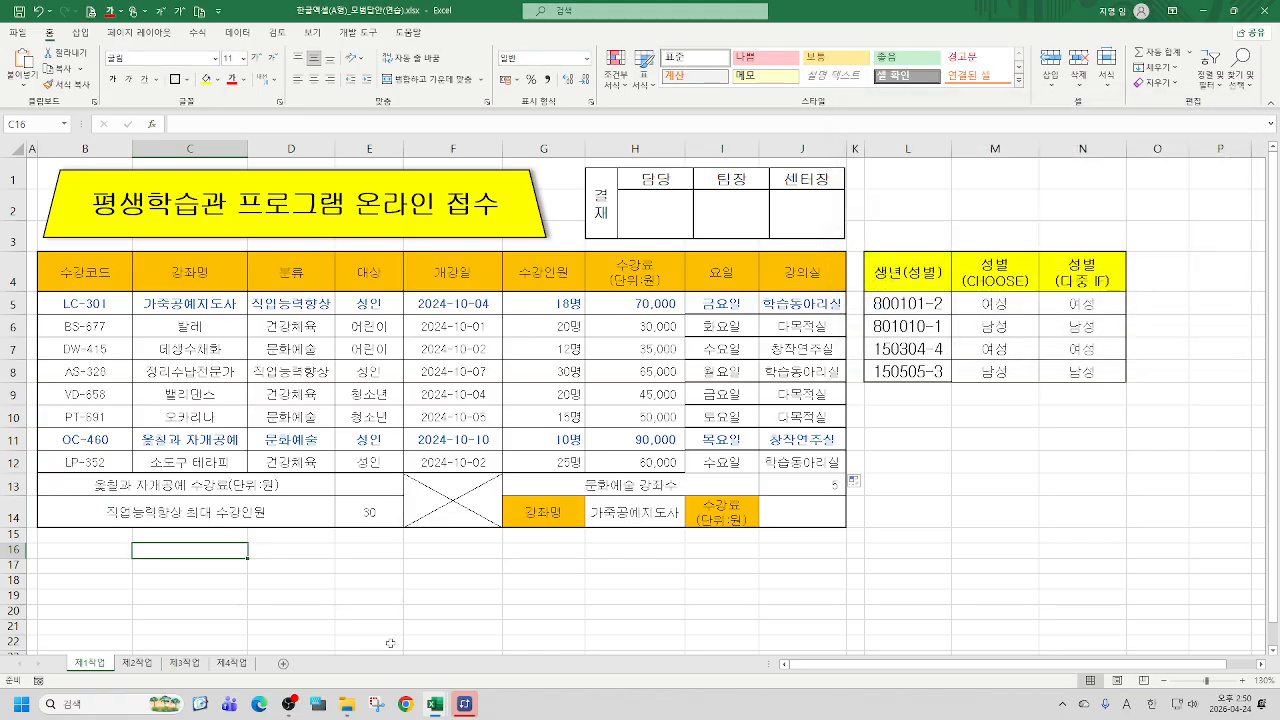
Try a MATCH formula in C16 with lookup value C10, row range B10:H10 and match type 0, and cancel it
{"action": "type", "text": "=MA"}
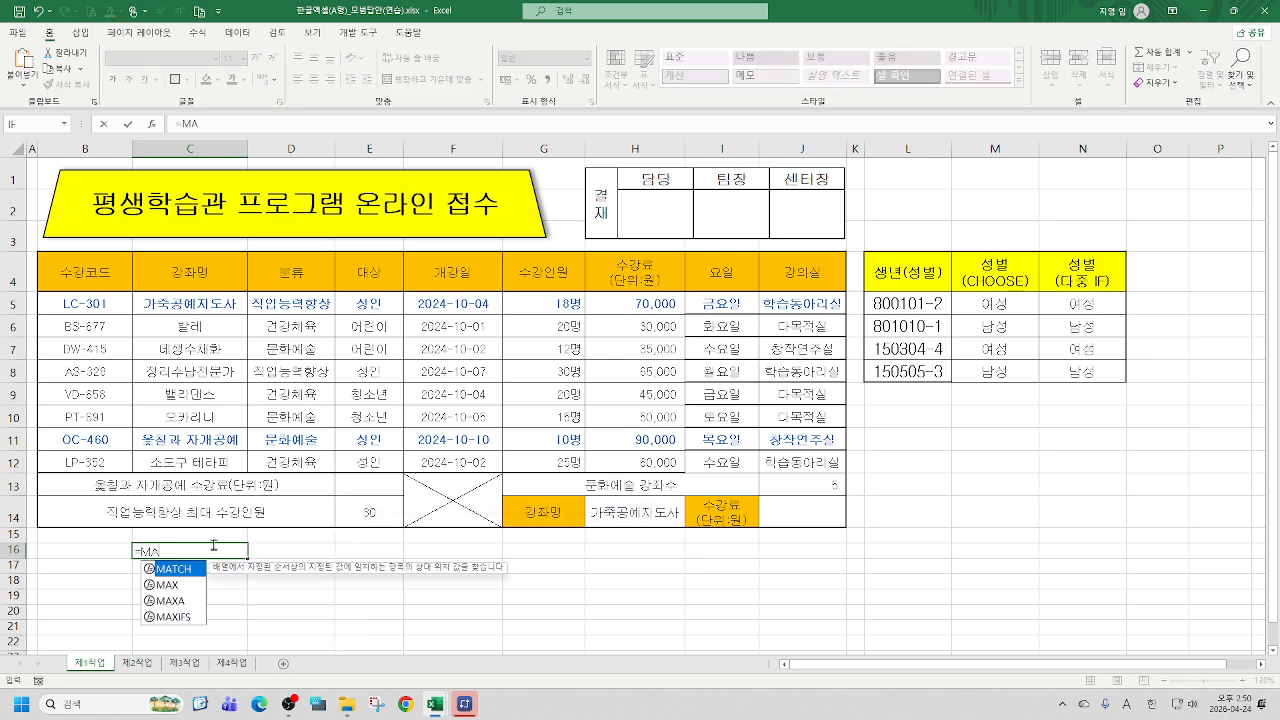
{"action": "double_click", "coordinate": [185, 577]}
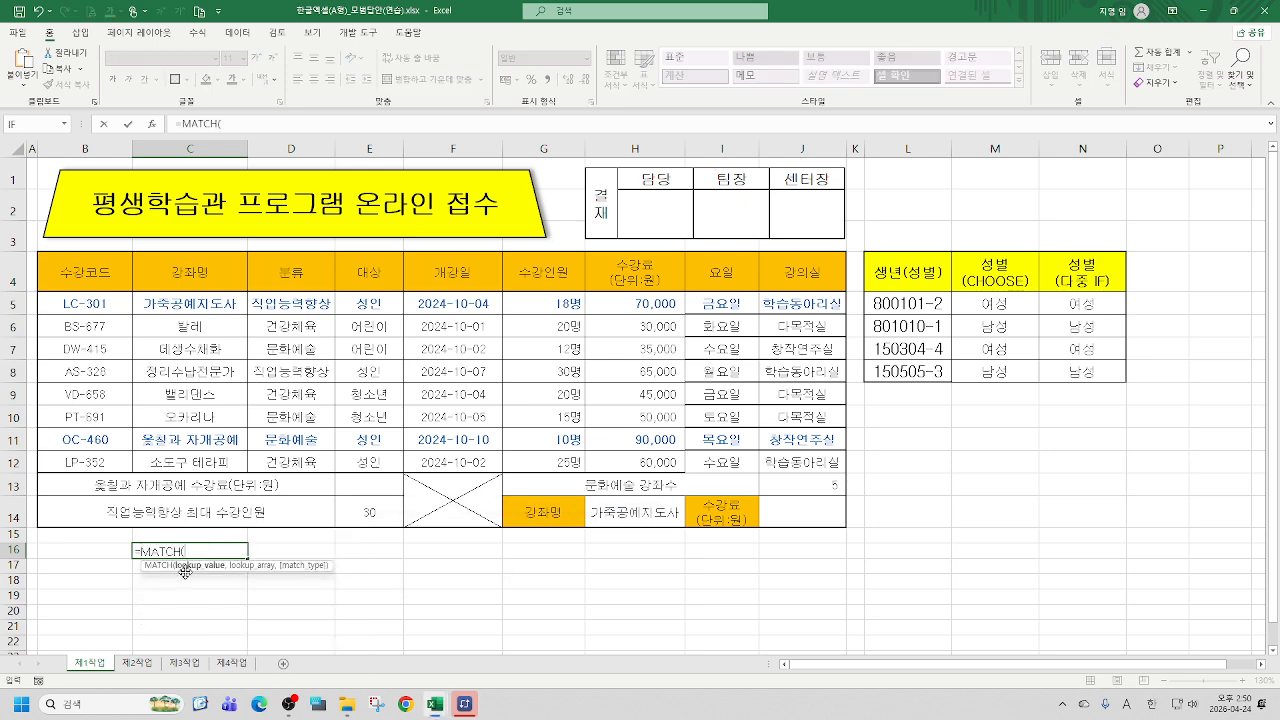
{"action": "left_click", "coordinate": [152, 124]}
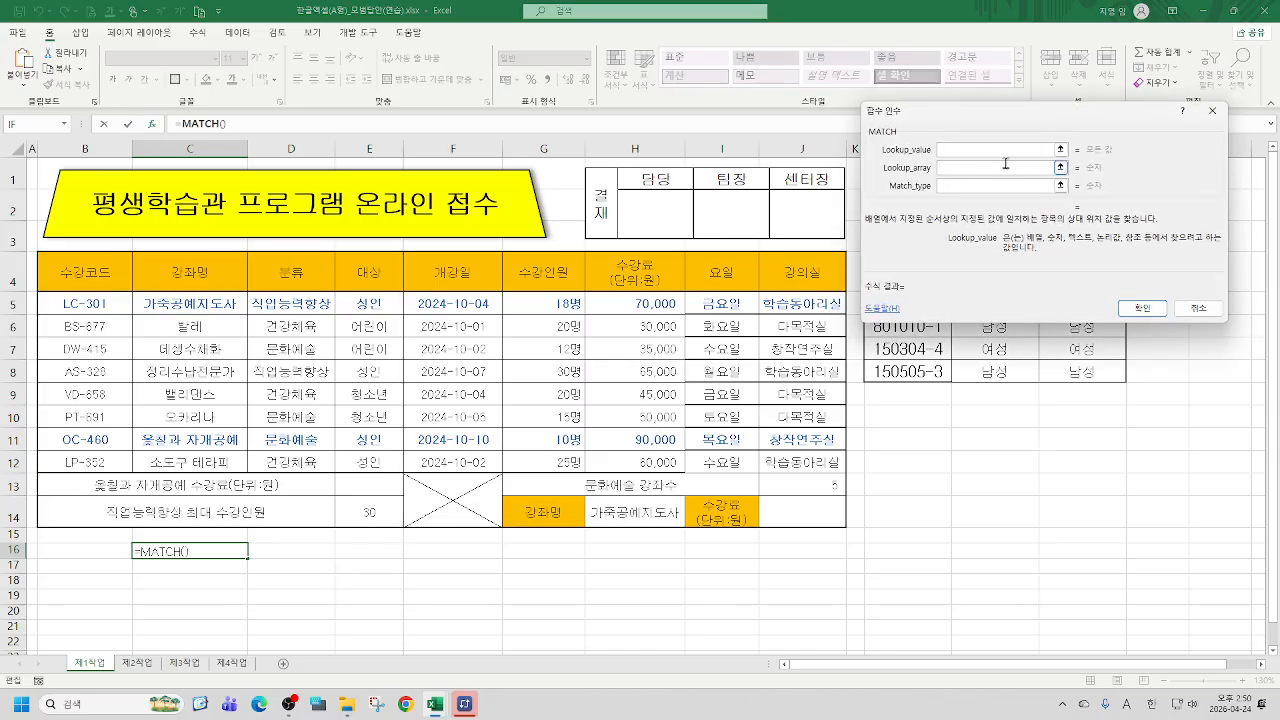
{"action": "left_click", "coordinate": [200, 418]}
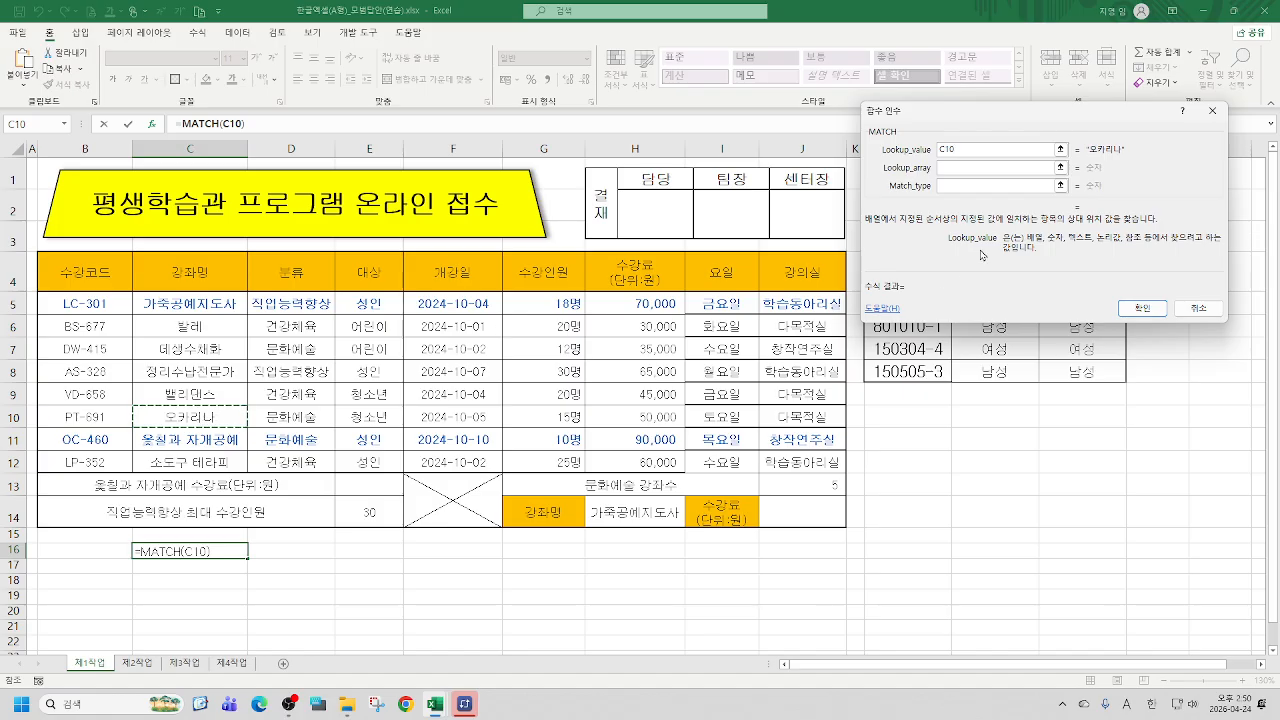
{"action": "left_click", "coordinate": [1050, 167]}
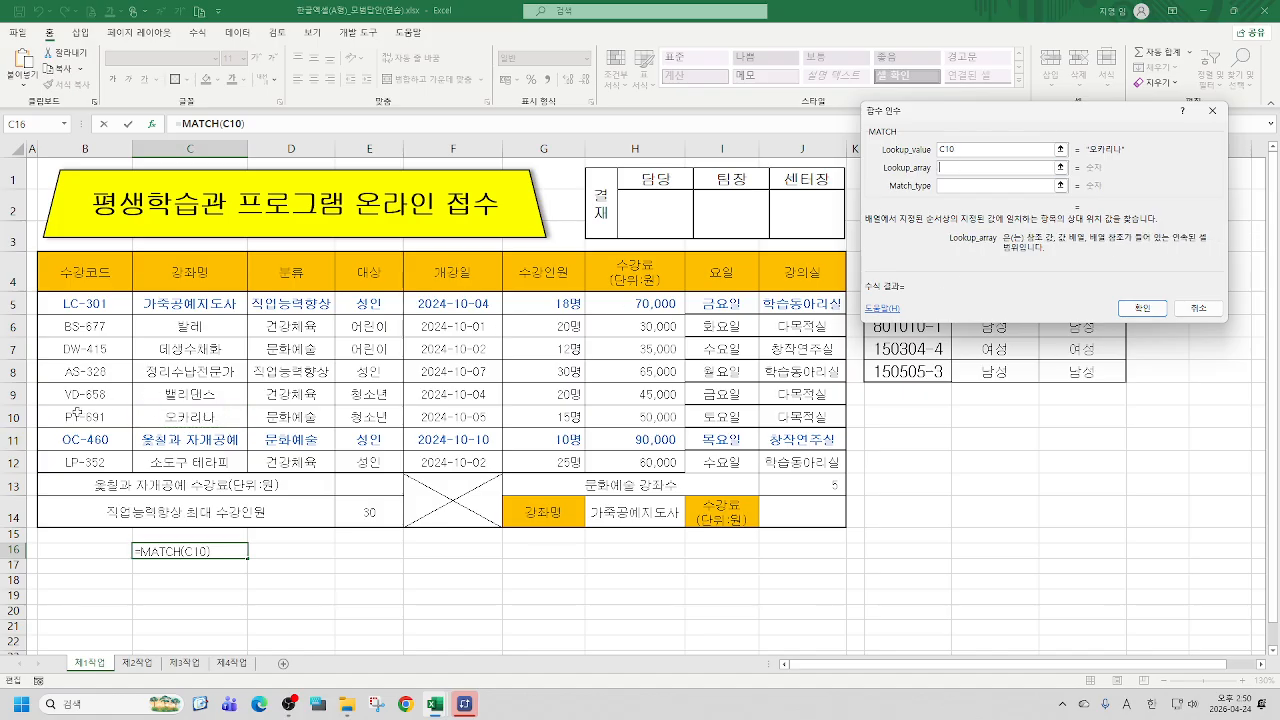
{"action": "left_click_drag", "start_coordinate": [84, 416], "coordinate": [670, 424]}
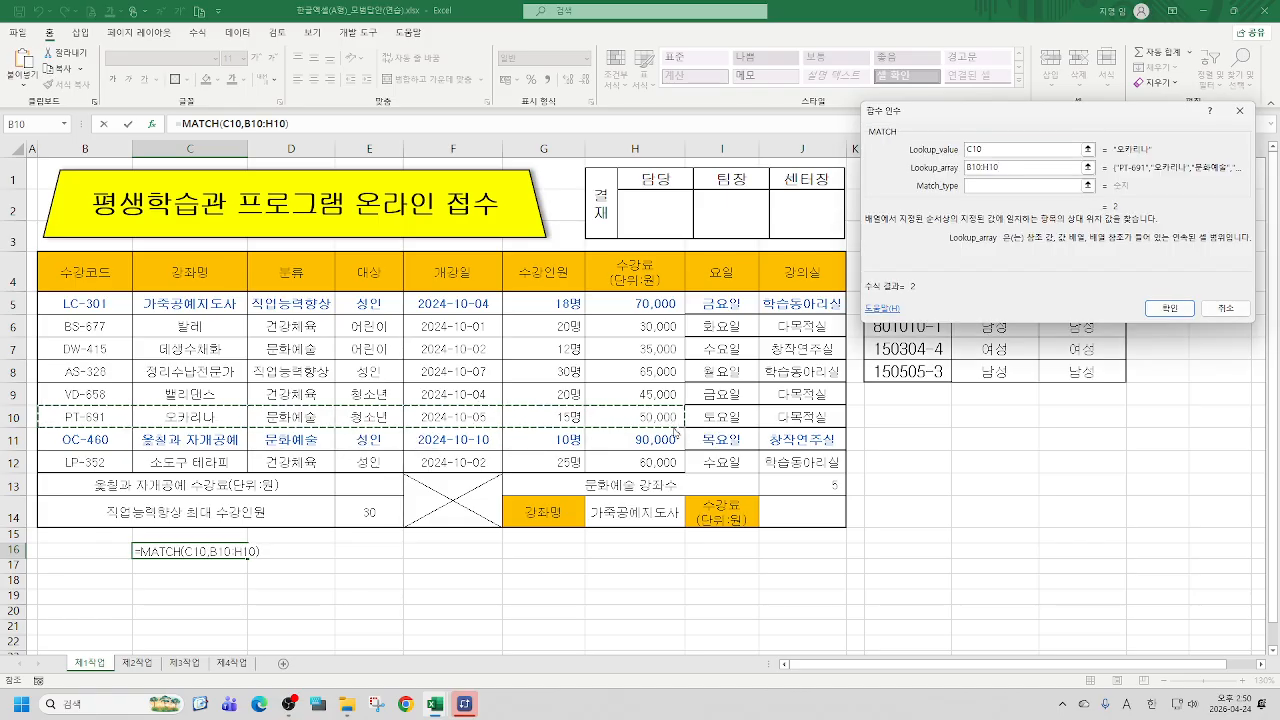
{"action": "key", "text": "Tab"}
{"action": "type", "text": "0"}
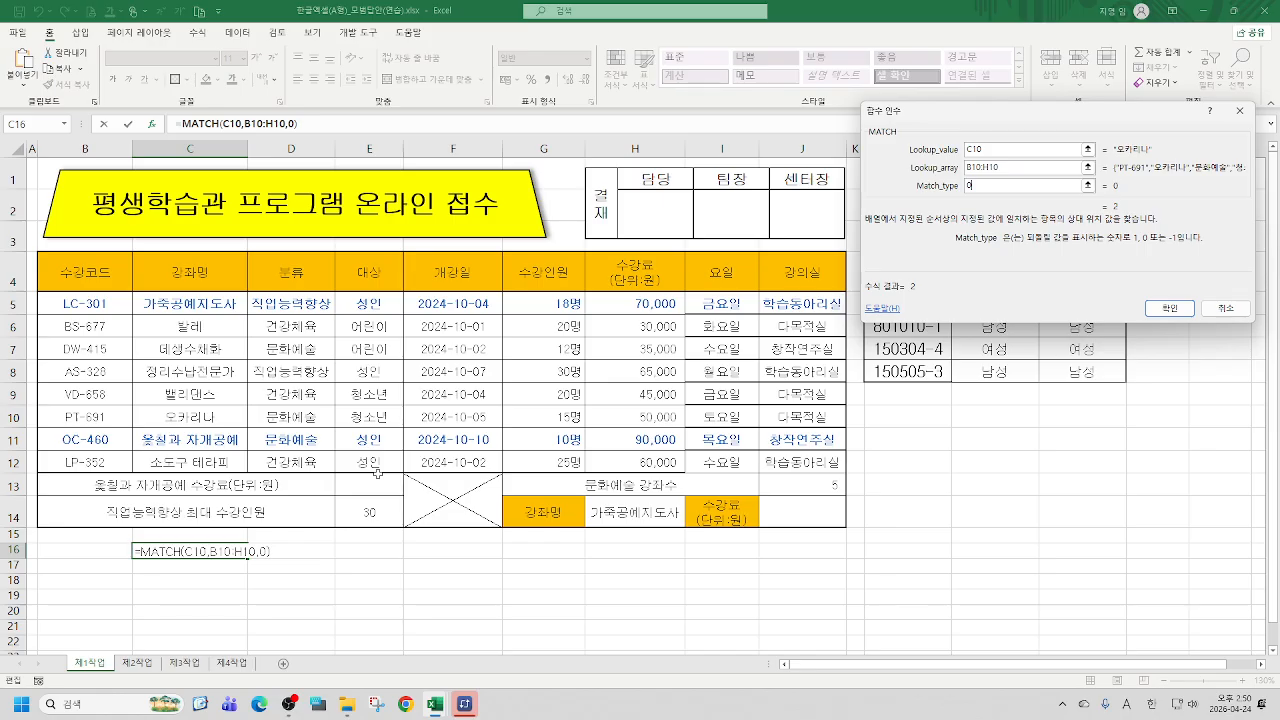
{"action": "key", "text": "Escape"}
Start an array-form INDEX formula in E13 with B5:H12 as its array
{"action": "left_click", "coordinate": [367, 481]}
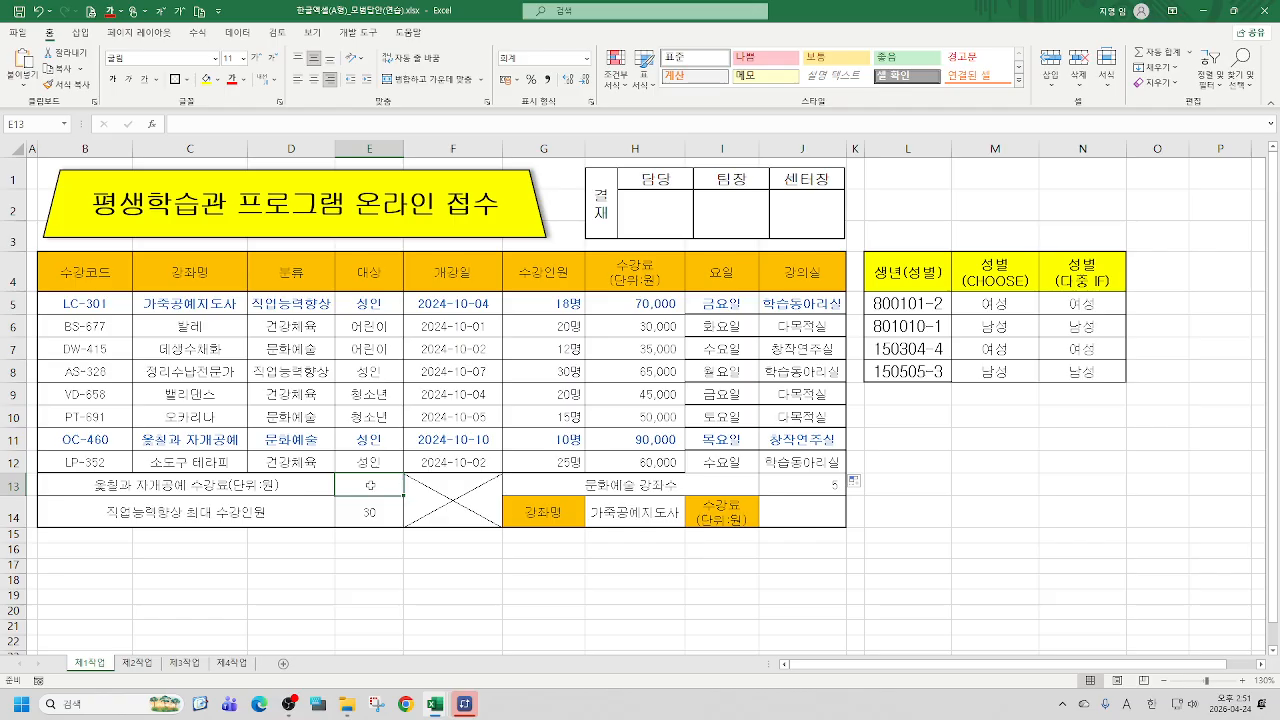
{"action": "type", "text": "=IN"}
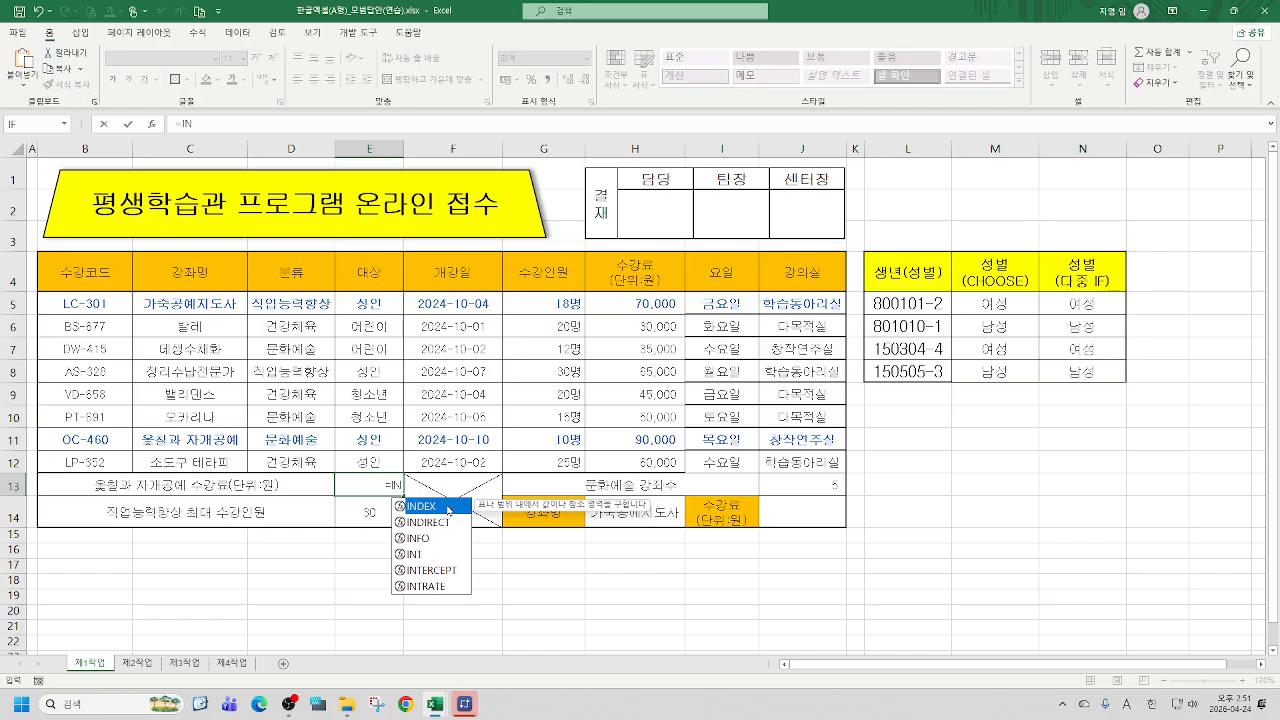
{"action": "double_click", "coordinate": [445, 507]}
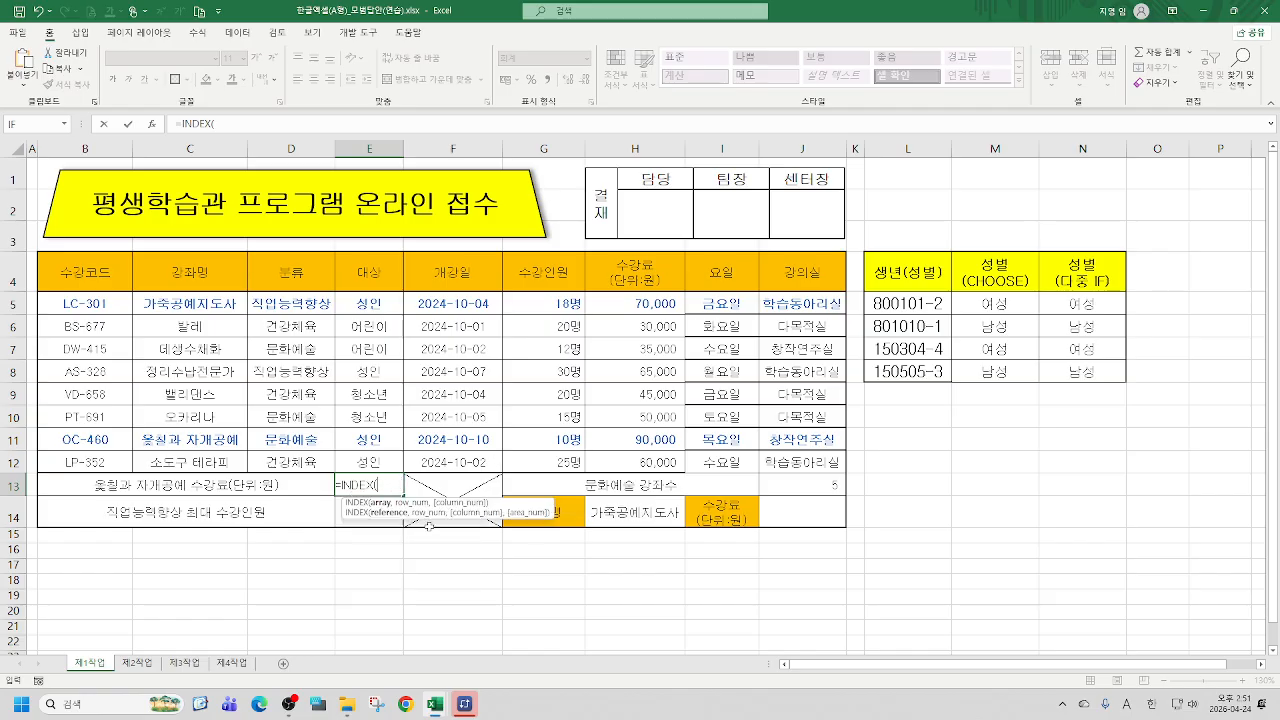
{"action": "left_click", "coordinate": [153, 124]}
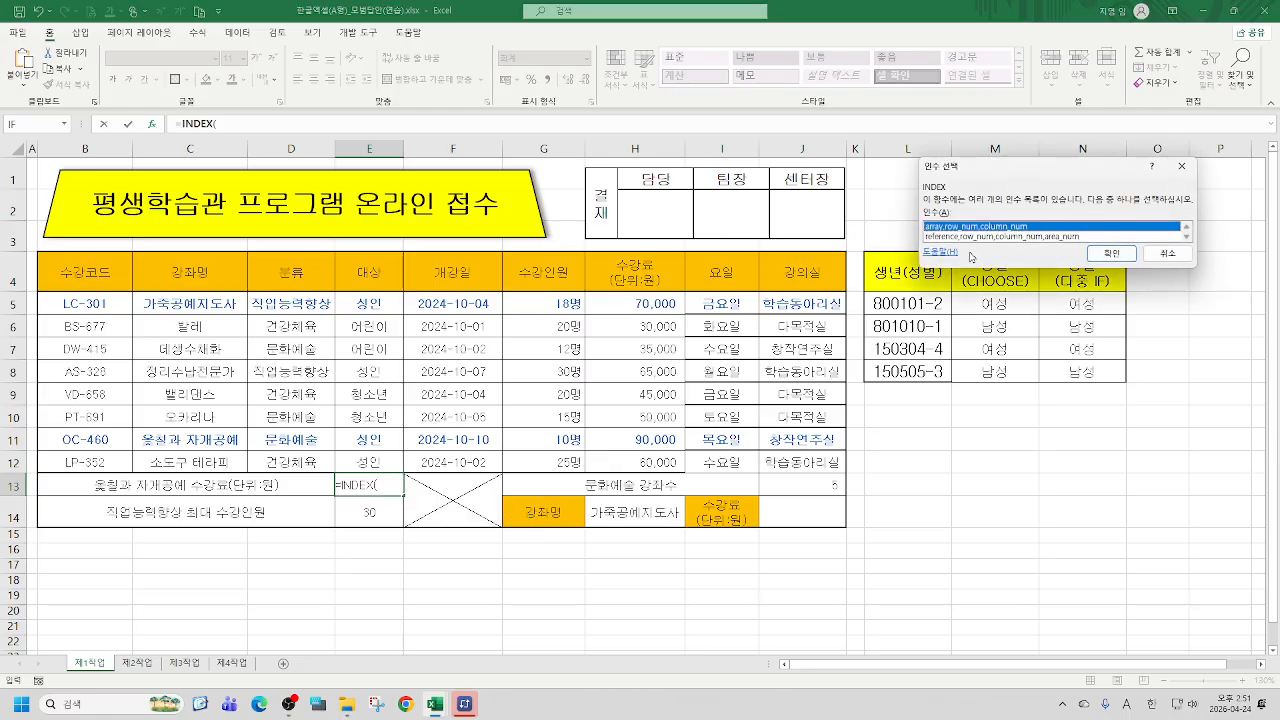
{"action": "left_click", "coordinate": [1111, 253]}
{"action": "left_click_drag", "start_coordinate": [1028, 120], "coordinate": [968, 121]}
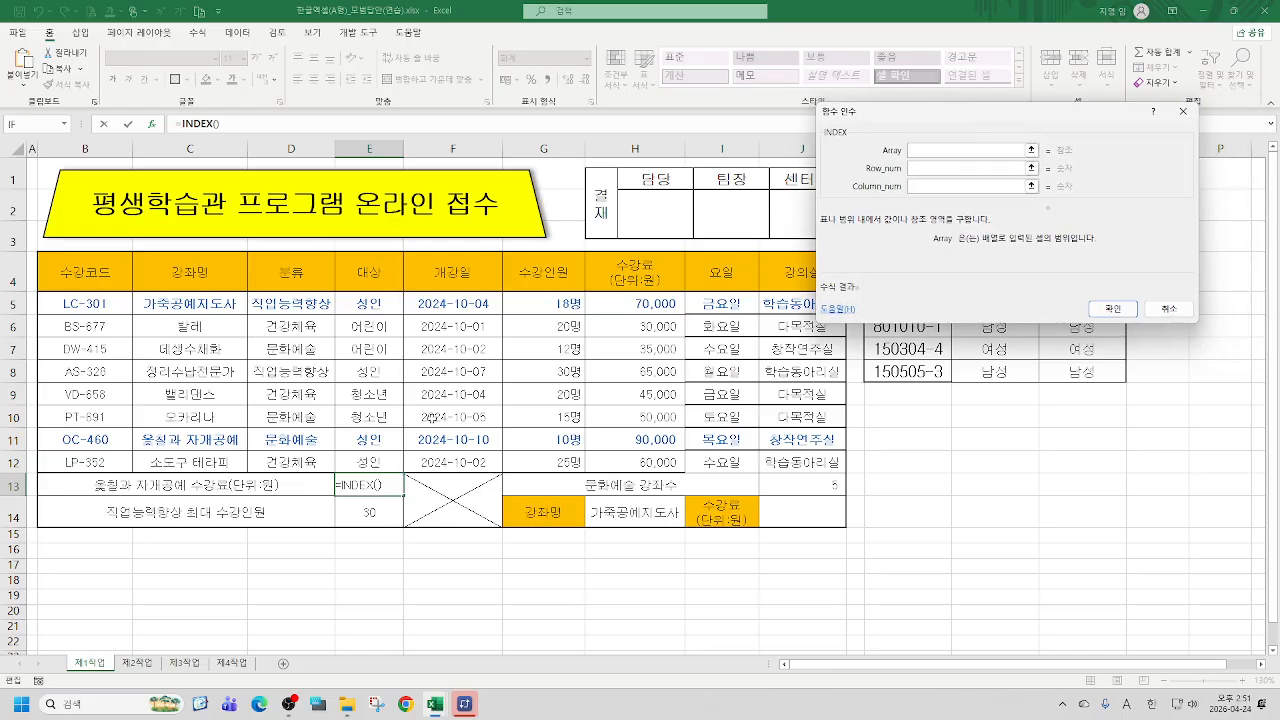
{"action": "left_click_drag", "start_coordinate": [52, 305], "coordinate": [622, 461]}
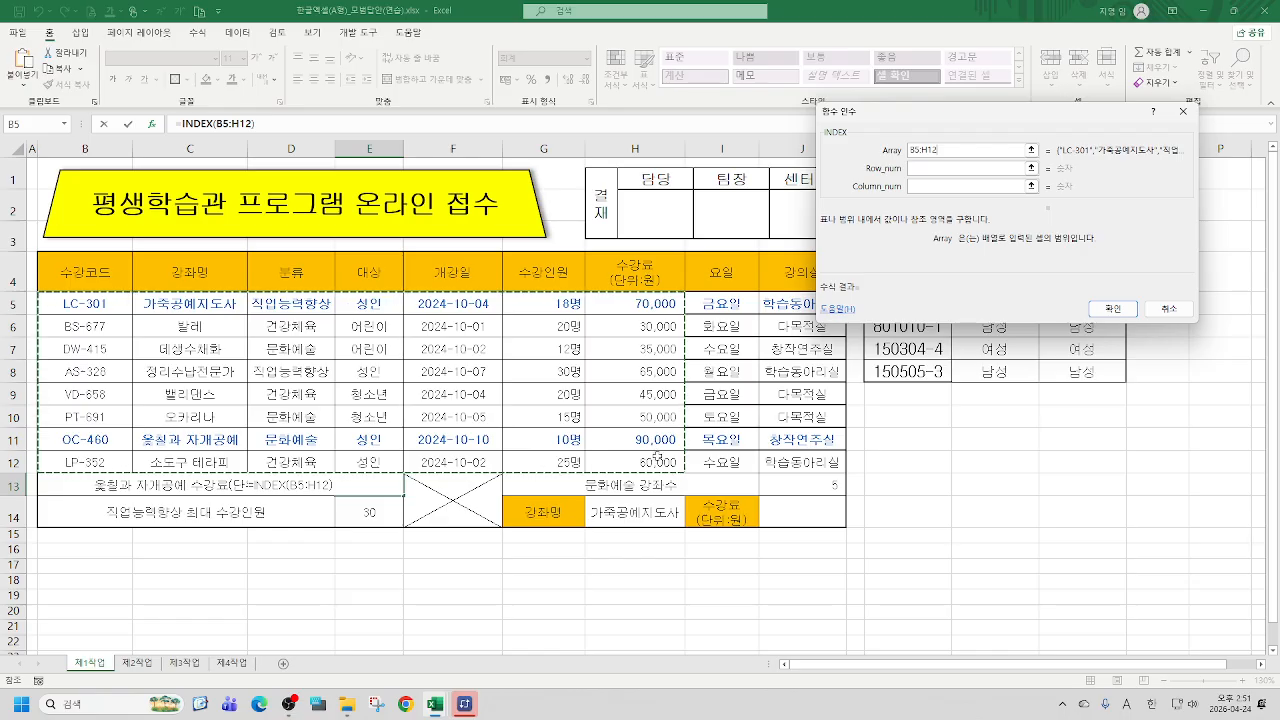
Set the INDEX column number to 7, nest a MATCH function as the row number and open its arguments
{"action": "left_click", "coordinate": [940, 168]}
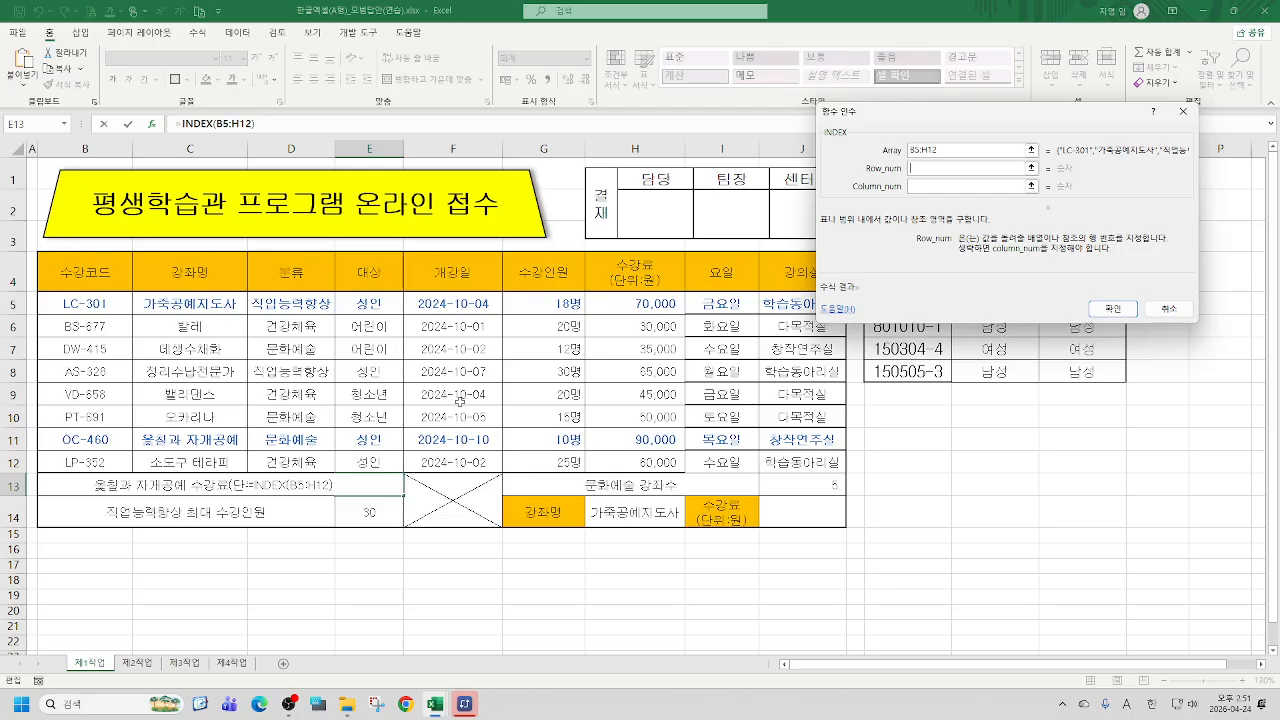
{"action": "left_click", "coordinate": [930, 188]}
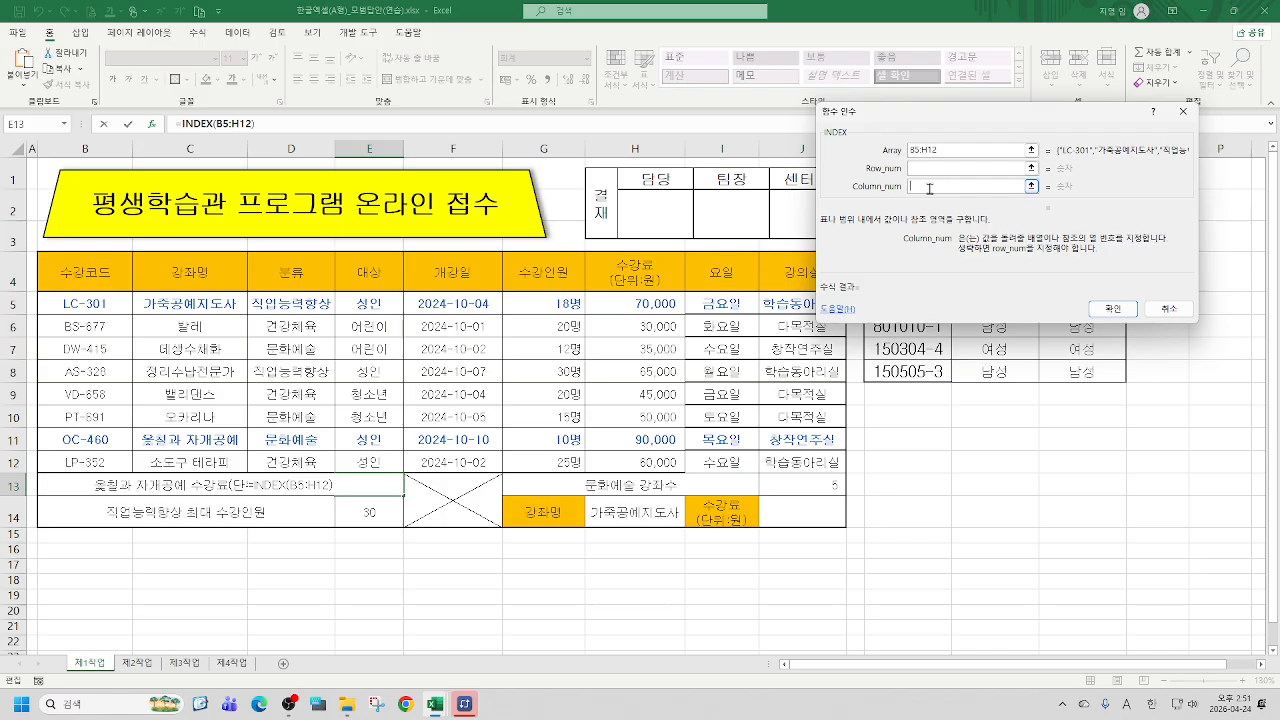
{"action": "type", "text": "7"}
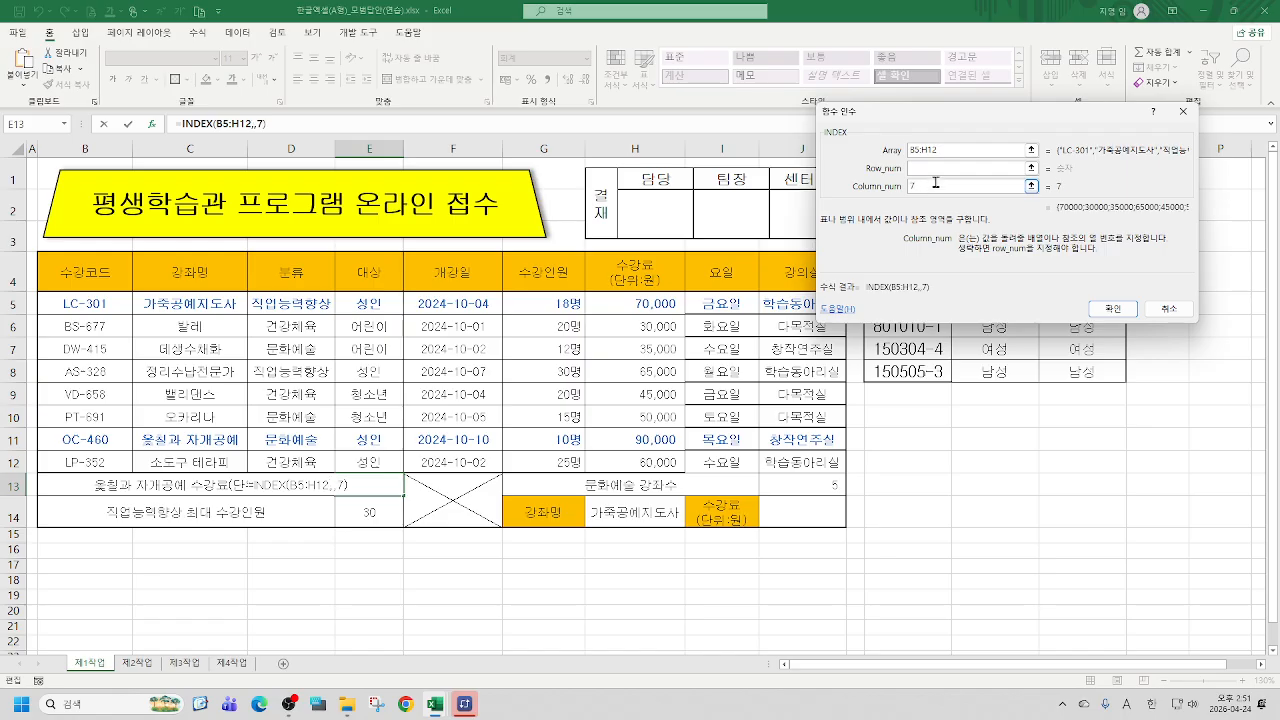
{"action": "left_click", "coordinate": [935, 169]}
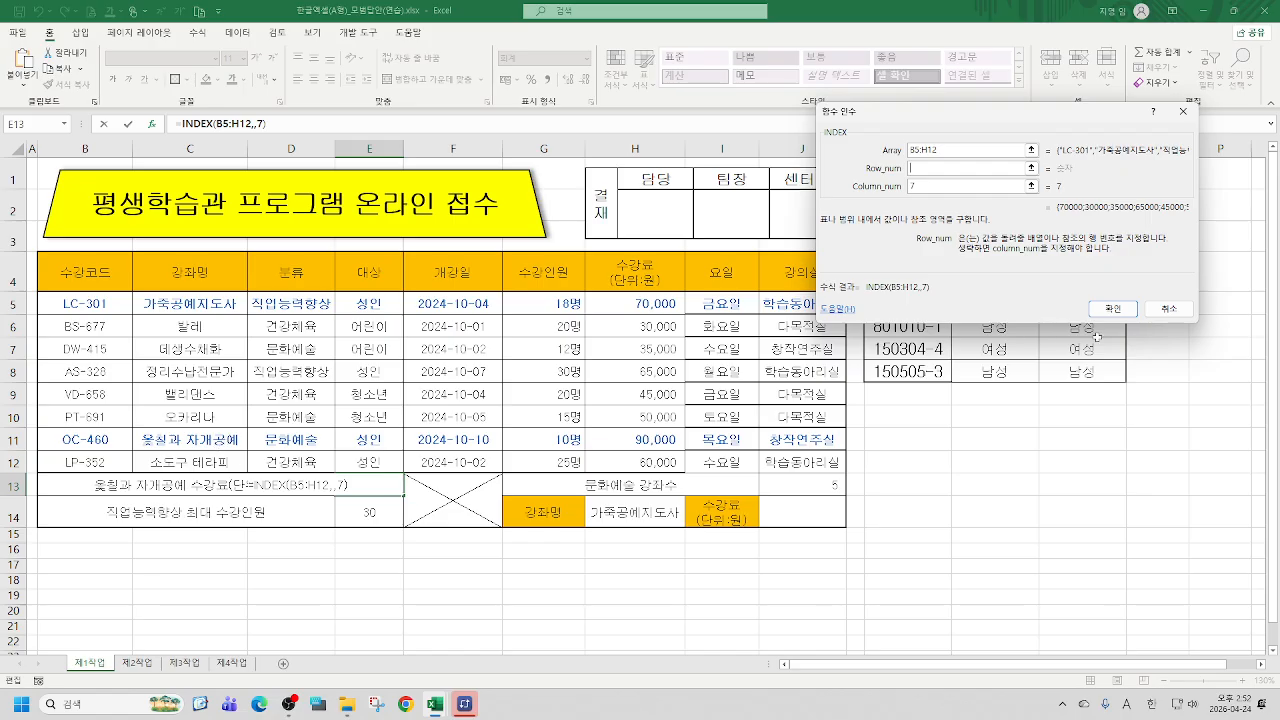
{"action": "type", "text": "MA"}
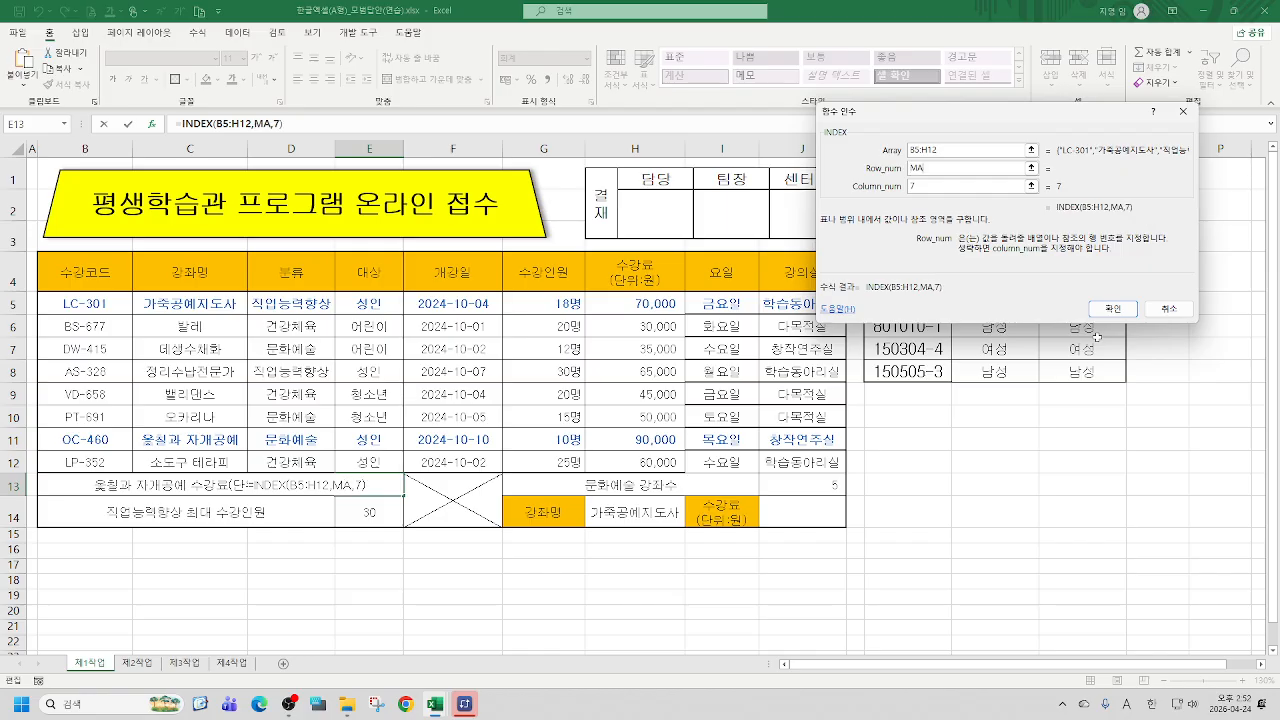
{"action": "type", "text": "TCH("}
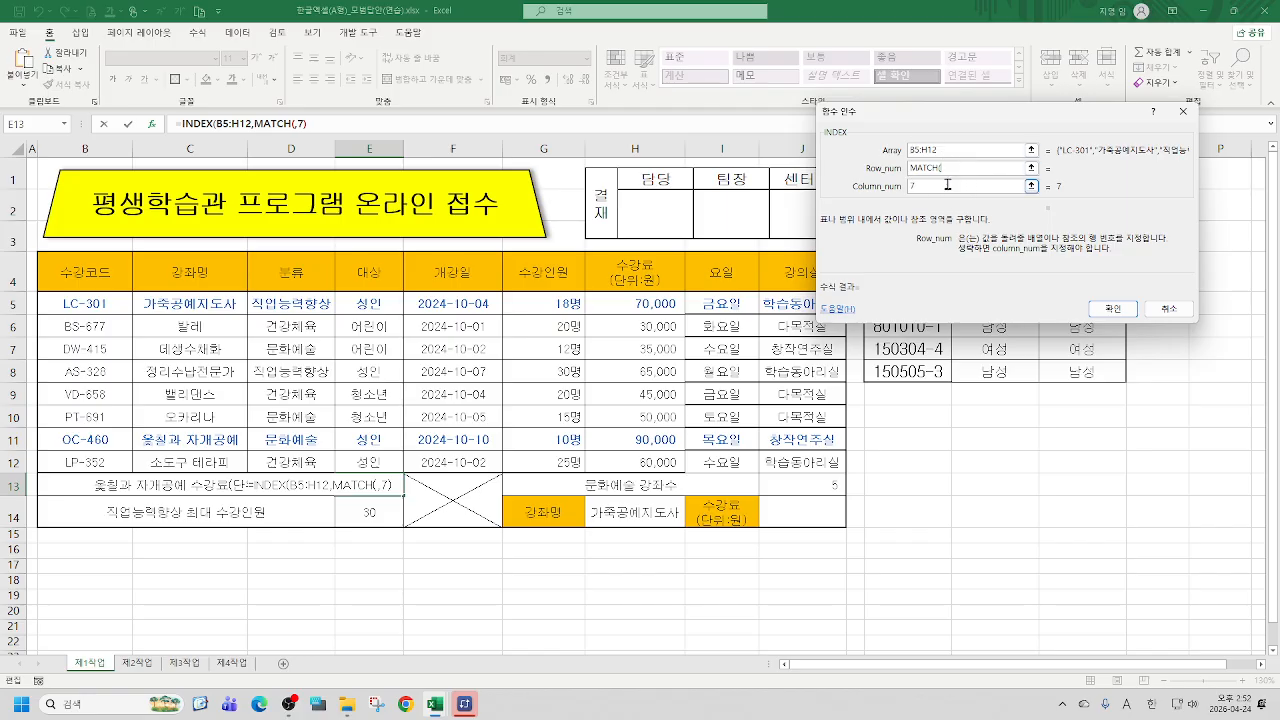
{"action": "left_click", "coordinate": [270, 124]}
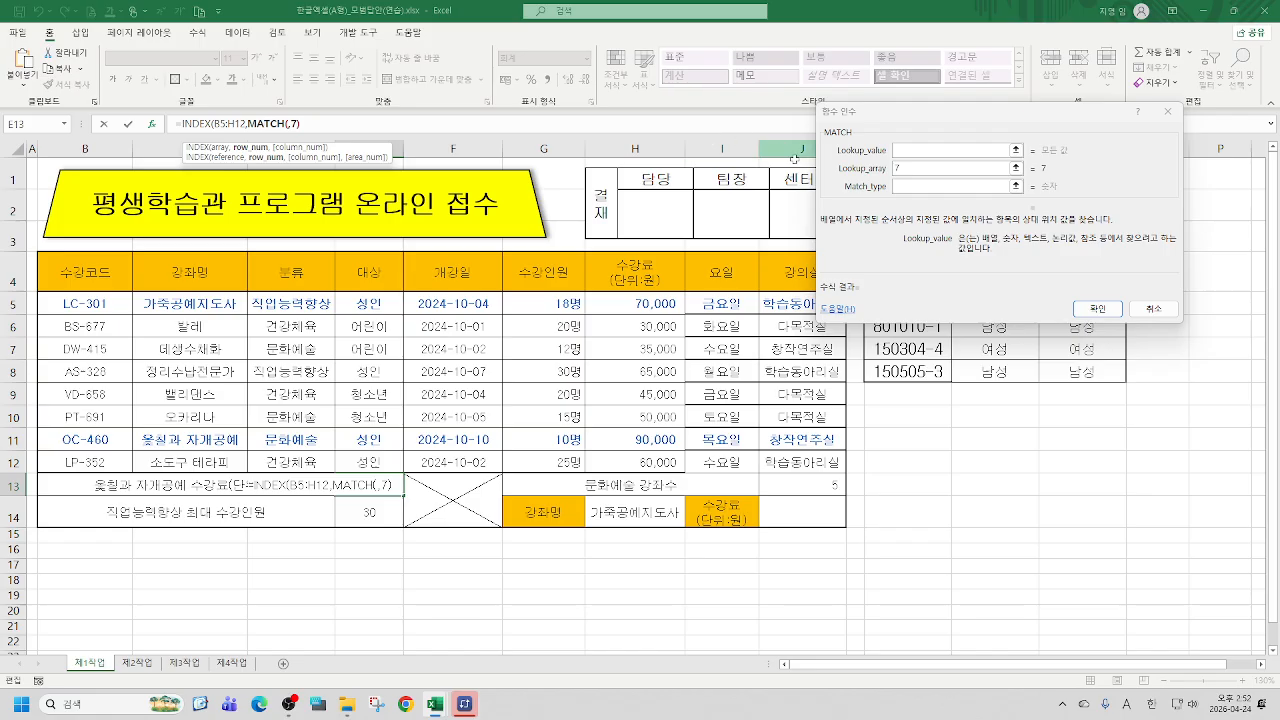
Set the nested MATCH lookup value to C11, the lookup array to C5:C12 and the match type to 0
{"action": "left_click", "coordinate": [927, 150]}
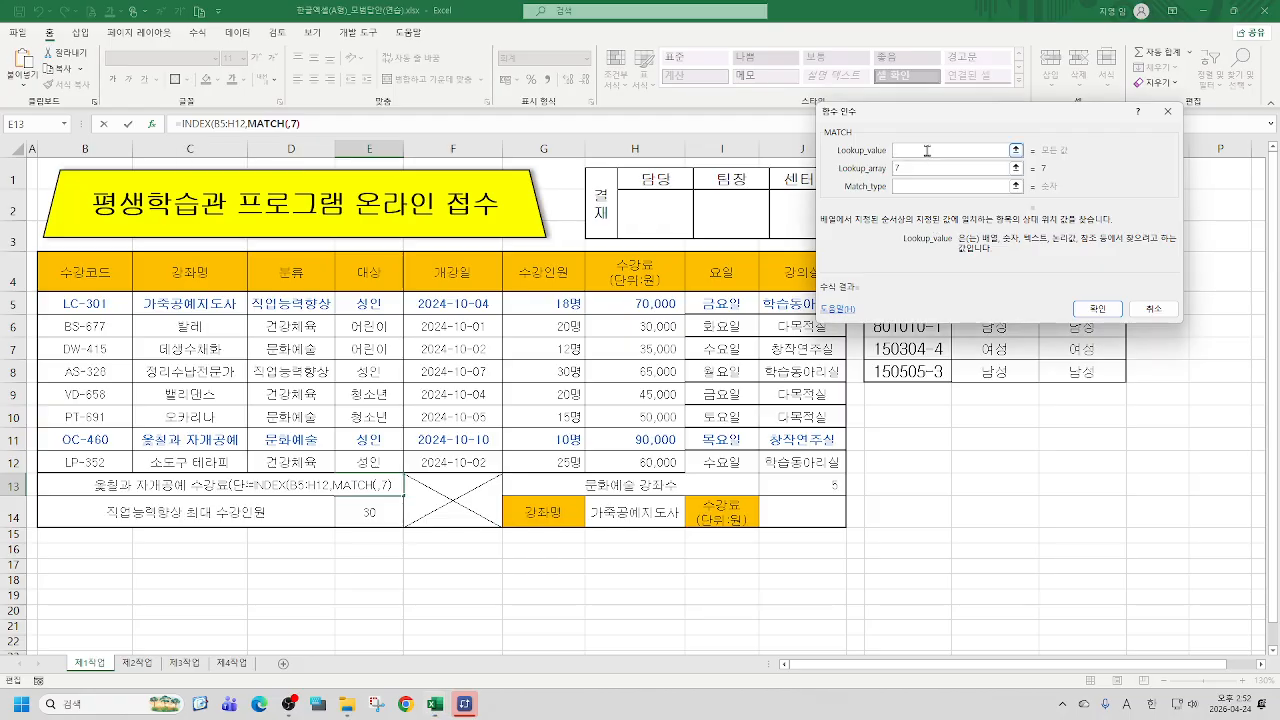
{"action": "left_click", "coordinate": [200, 443]}
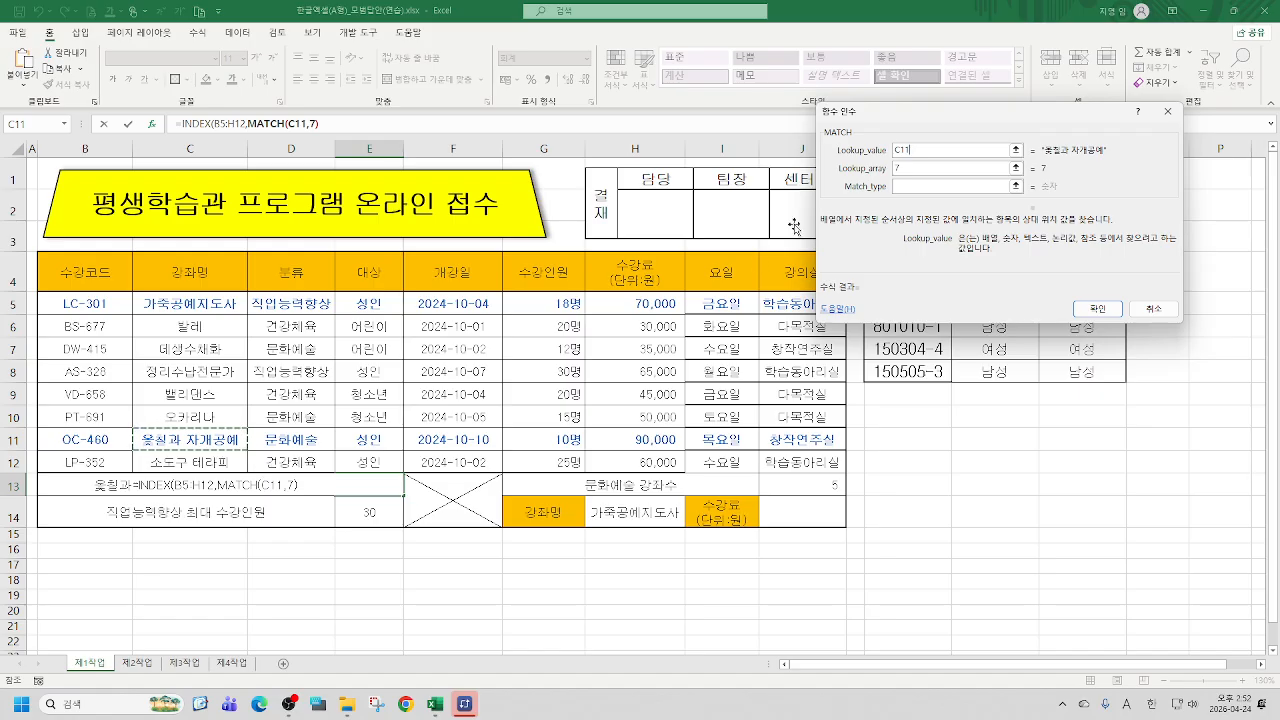
{"action": "double_click", "coordinate": [913, 167]}
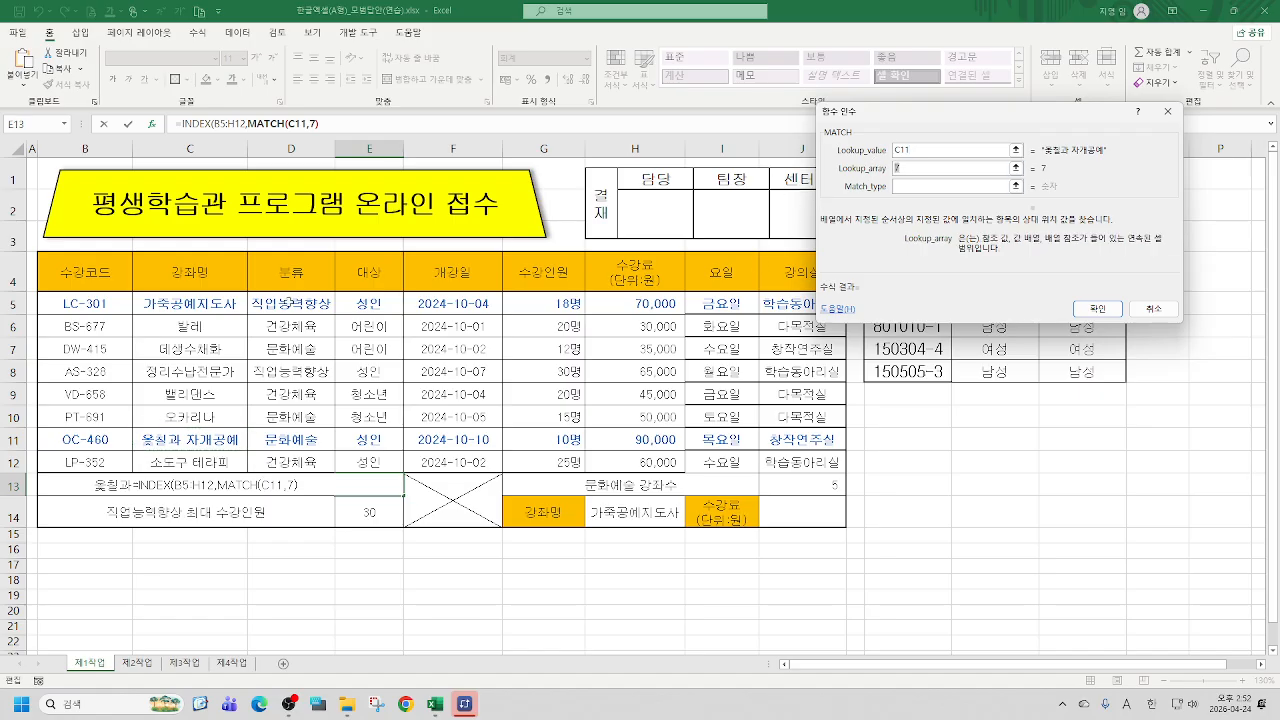
{"action": "left_click_drag", "start_coordinate": [184, 303], "coordinate": [184, 462]}
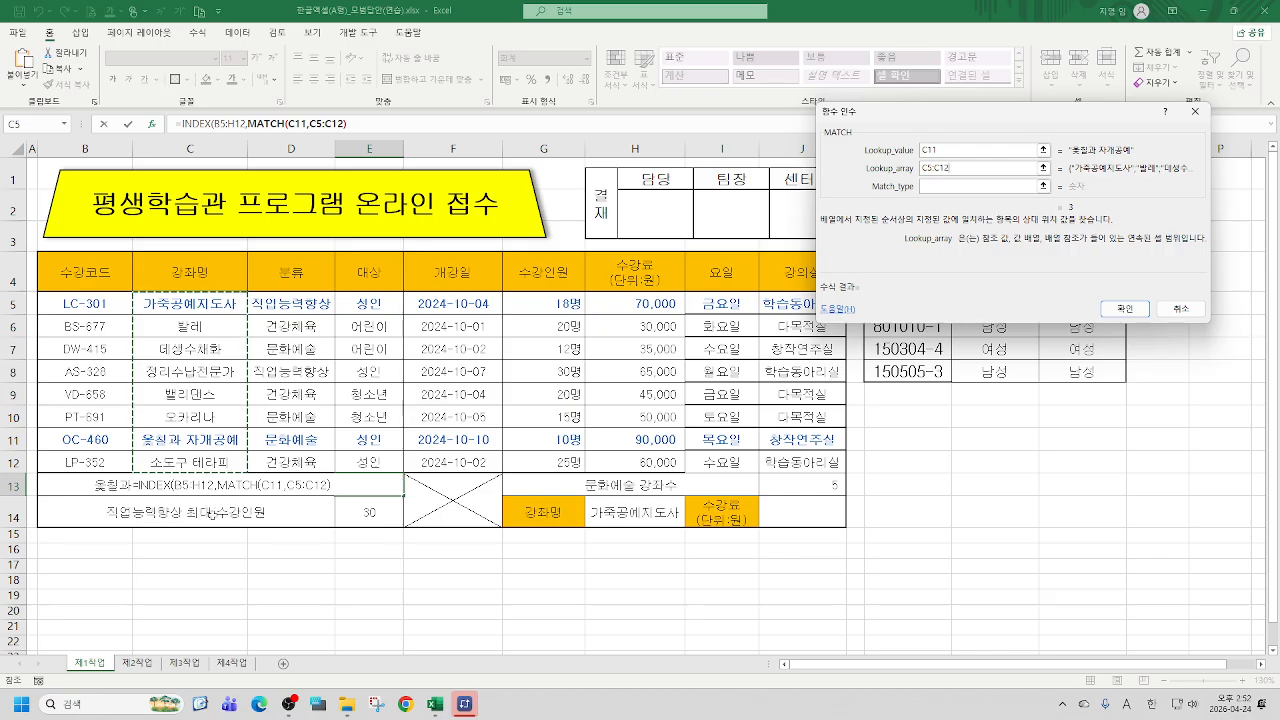
{"action": "key", "text": "Tab"}
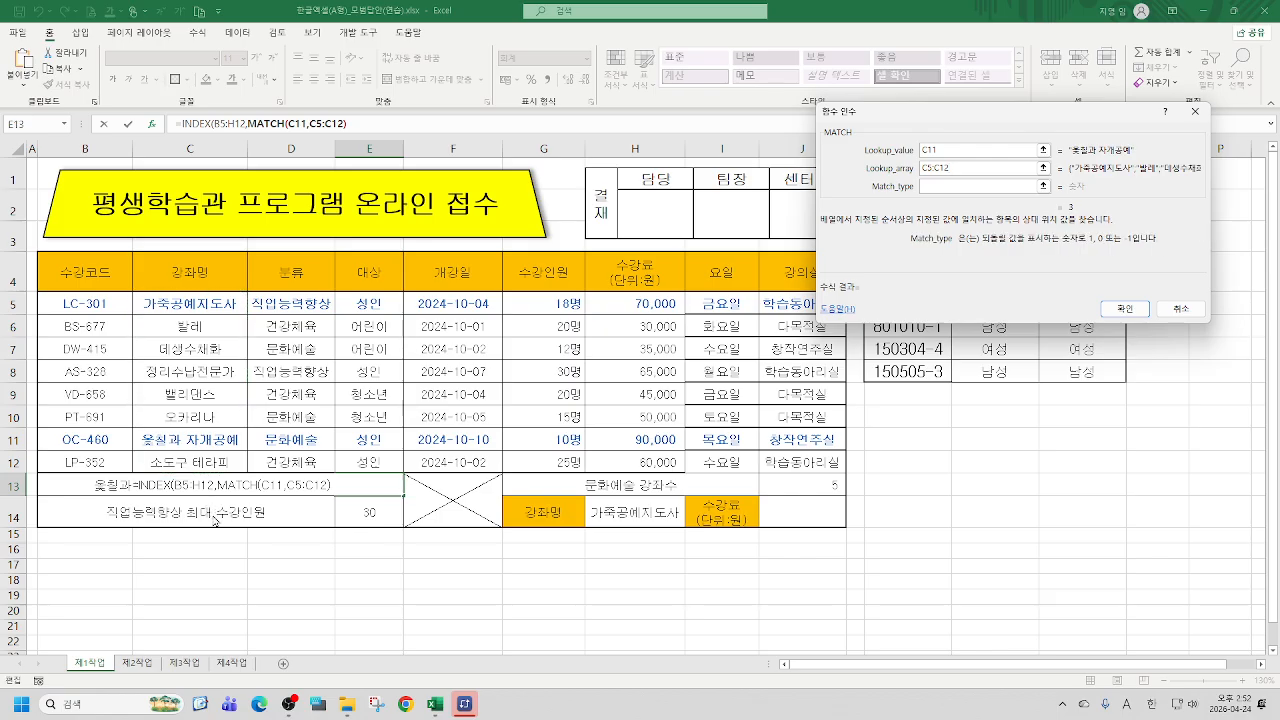
{"action": "type", "text": "0"}
Return to the outer INDEX arguments, set the column number to 7 and confirm the formula in E13
{"action": "left_click", "coordinate": [195, 123]}
{"action": "left_click", "coordinate": [942, 186]}
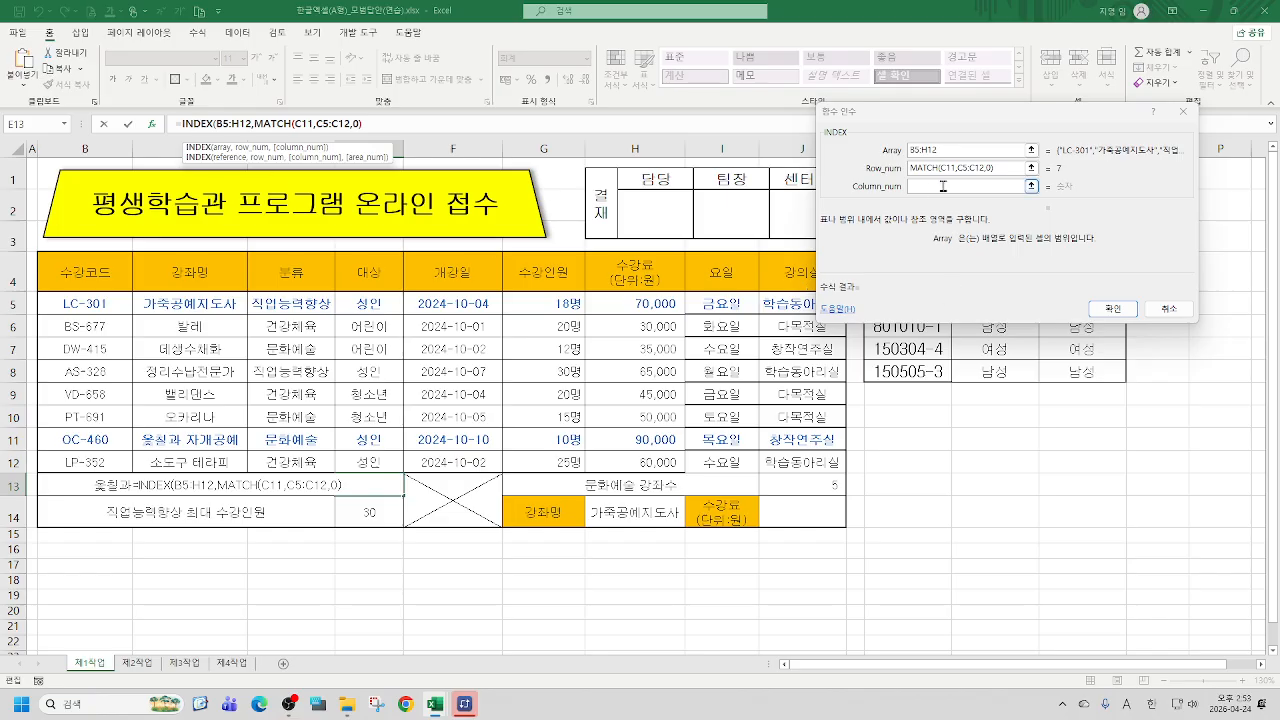
{"action": "left_click", "coordinate": [942, 186]}
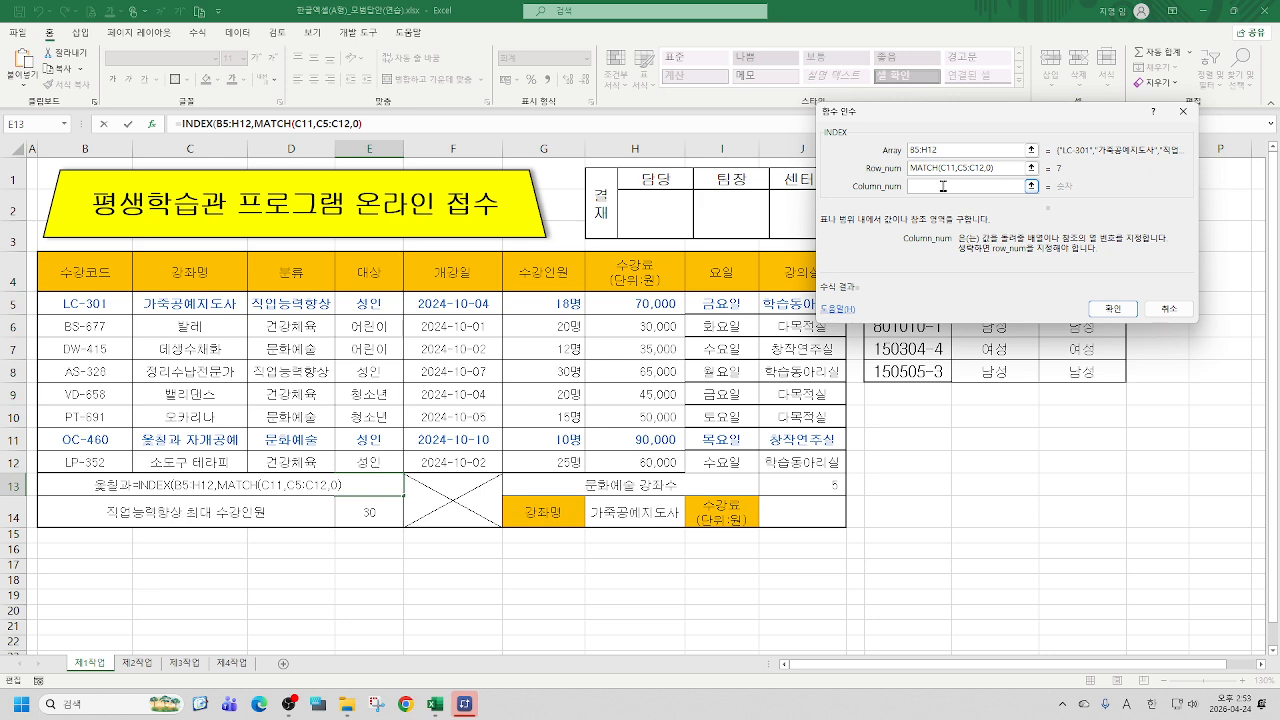
{"action": "type", "text": "7"}
{"action": "left_click", "coordinate": [1111, 309]}
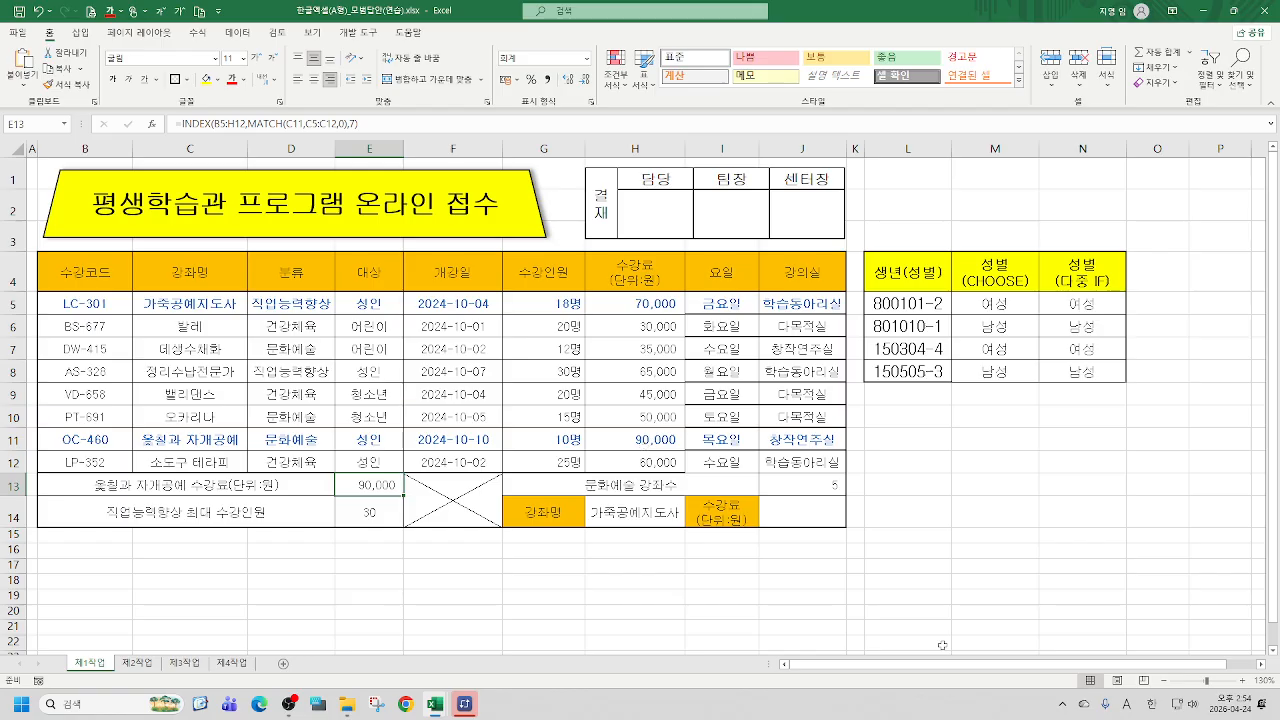
{"action": "left_click", "coordinate": [290, 706]}
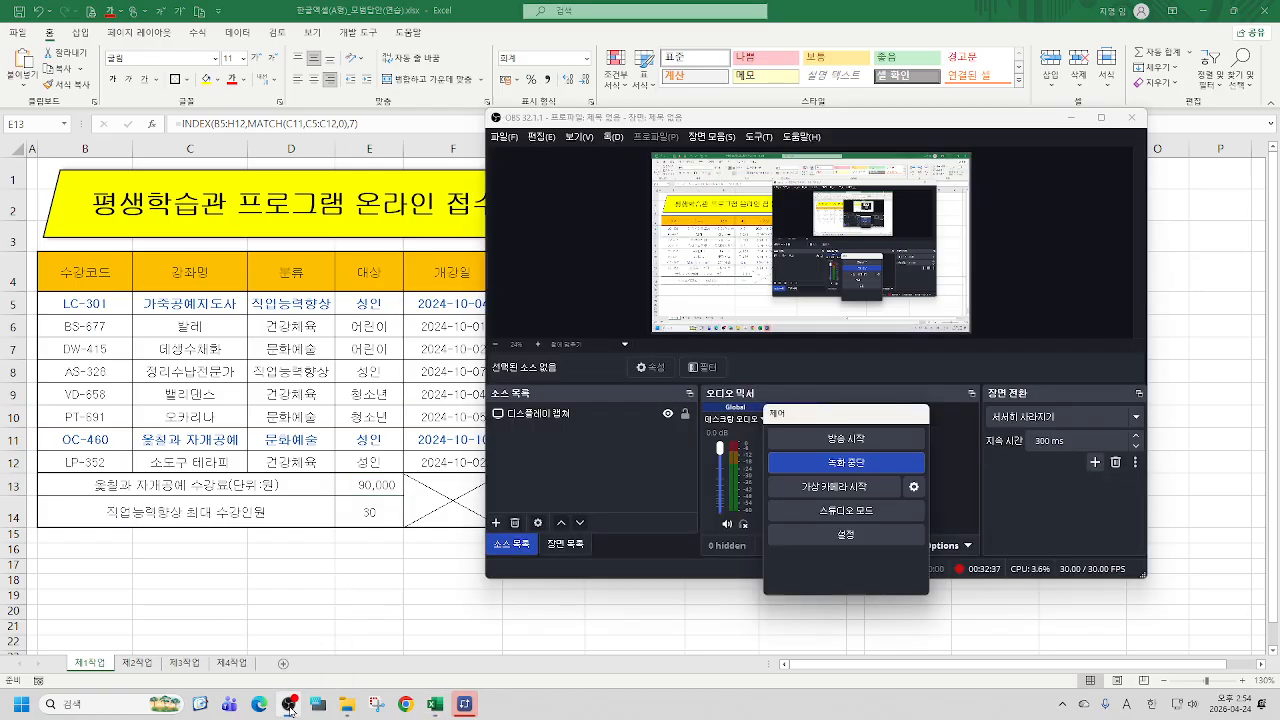